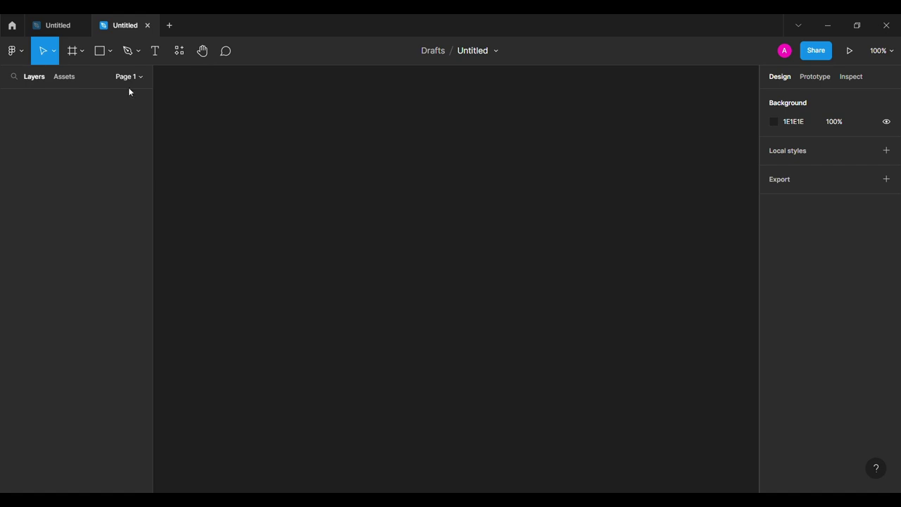
- Create an iPhone 14 Pro Max frame
{"action": "key", "text": "f"}
{"action": "left_click", "coordinate": [795, 190]}
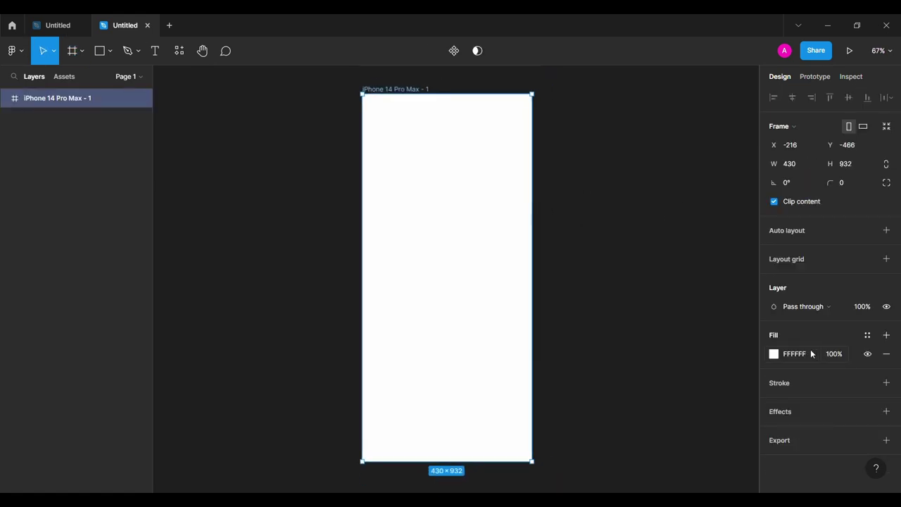
{"action": "left_click", "coordinate": [326, 245]}
- Use the Iconsax plugin to add a Bold menu icon and a notification bell to the frame
{"action": "left_click", "coordinate": [12, 51]}
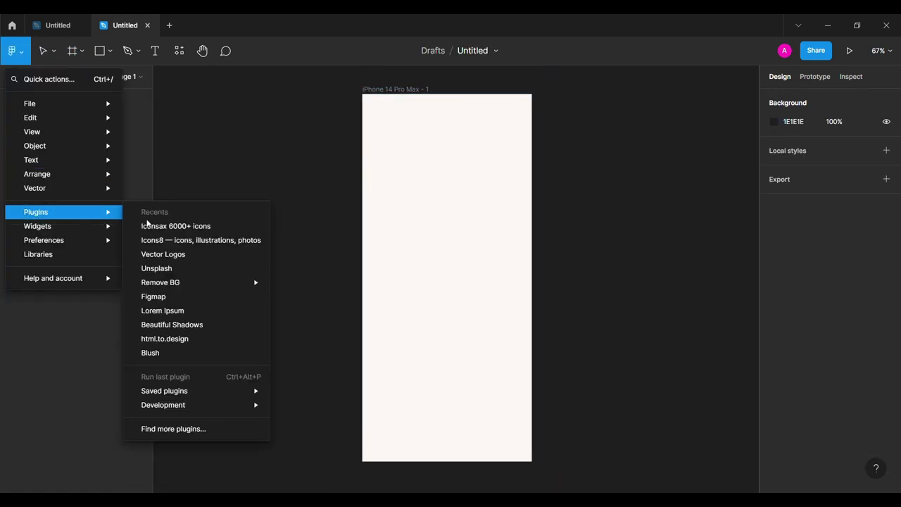
{"action": "left_click", "coordinate": [181, 237]}
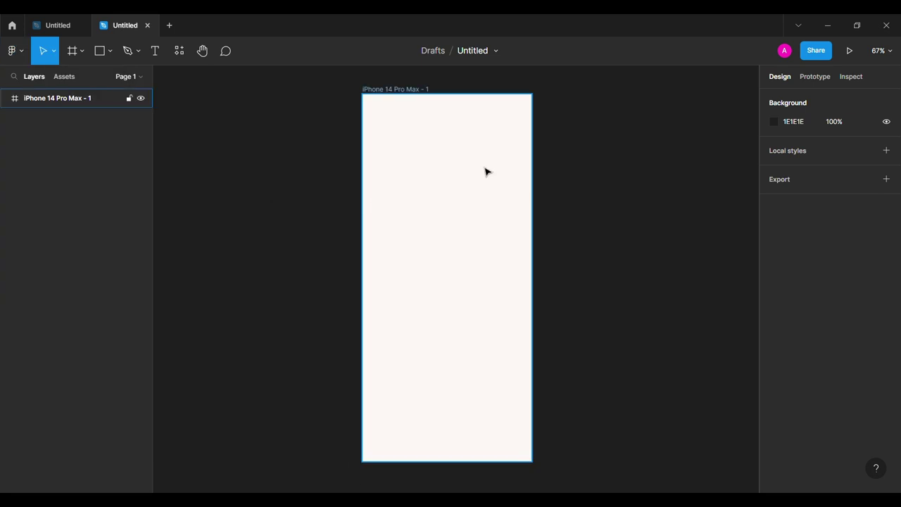
{"action": "type", "text": "menu"}
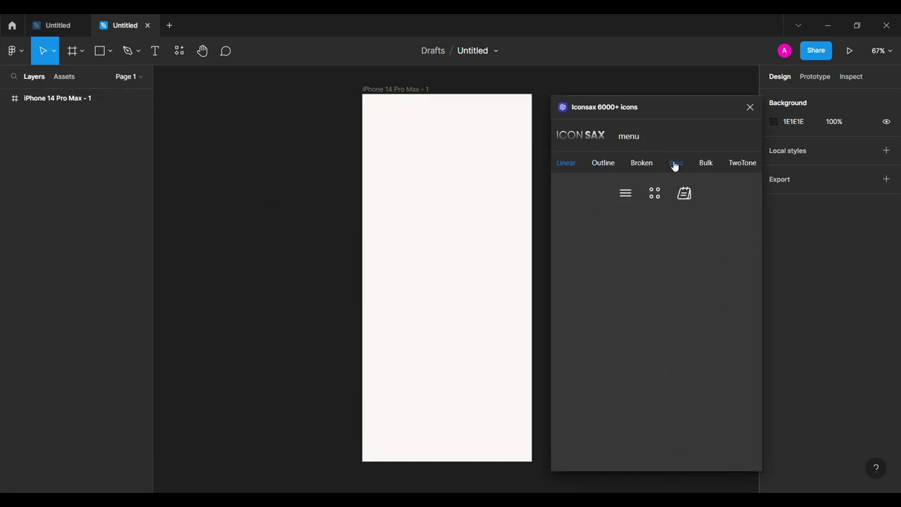
{"action": "left_click", "coordinate": [674, 165]}
{"action": "left_click_drag", "start_coordinate": [625, 193], "coordinate": [431, 149]}
{"action": "key", "text": "ctrl+a"}
{"action": "type", "text": "noti"}
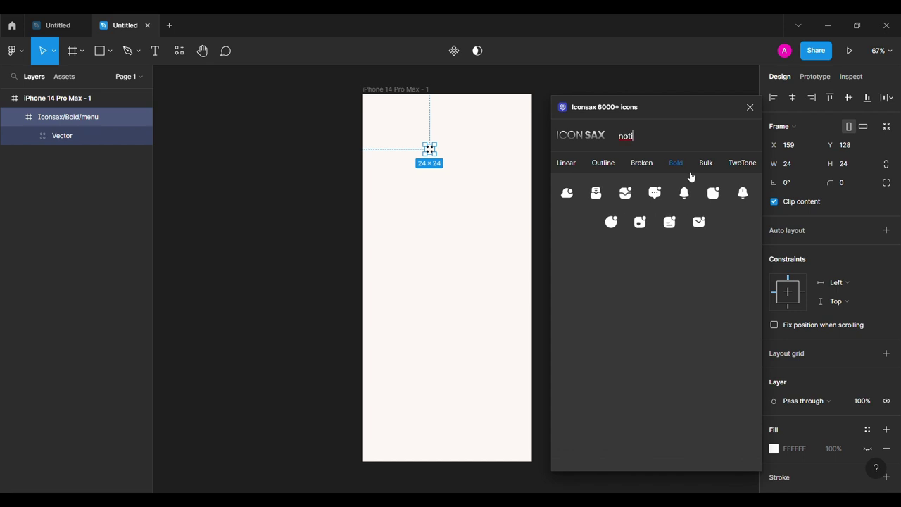
{"action": "left_click_drag", "start_coordinate": [592, 163], "coordinate": [501, 134]}
{"action": "left_click", "coordinate": [749, 107]}
- Position the icons, moving the bell to the frame's top-right corner
{"action": "left_click", "coordinate": [430, 149], "text": "shift"}
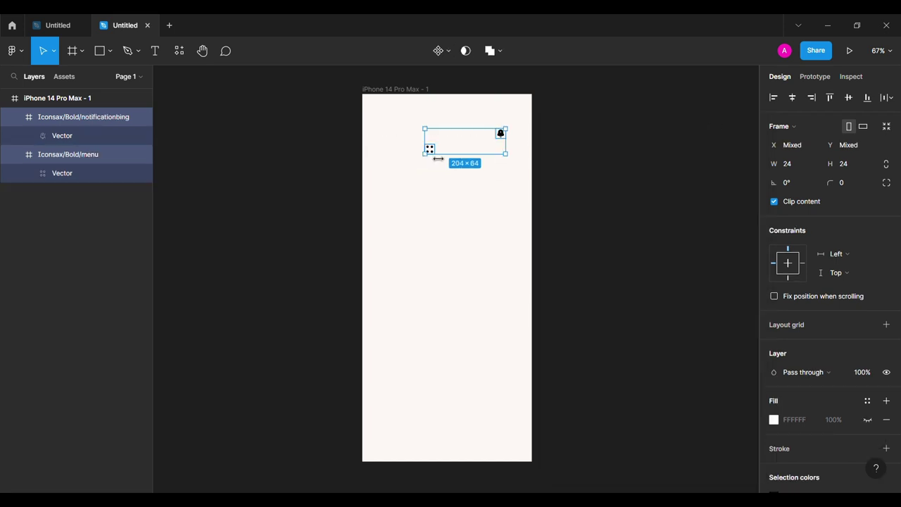
{"action": "left_click", "coordinate": [586, 194]}
{"action": "left_click", "coordinate": [10, 117]}
{"action": "left_click", "coordinate": [429, 153]}
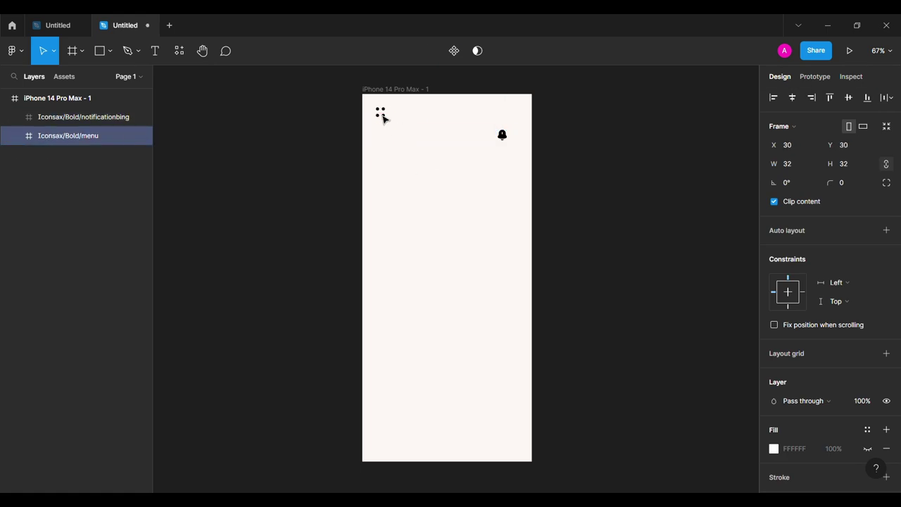
{"action": "left_click_drag", "start_coordinate": [502, 134], "coordinate": [516, 114]}
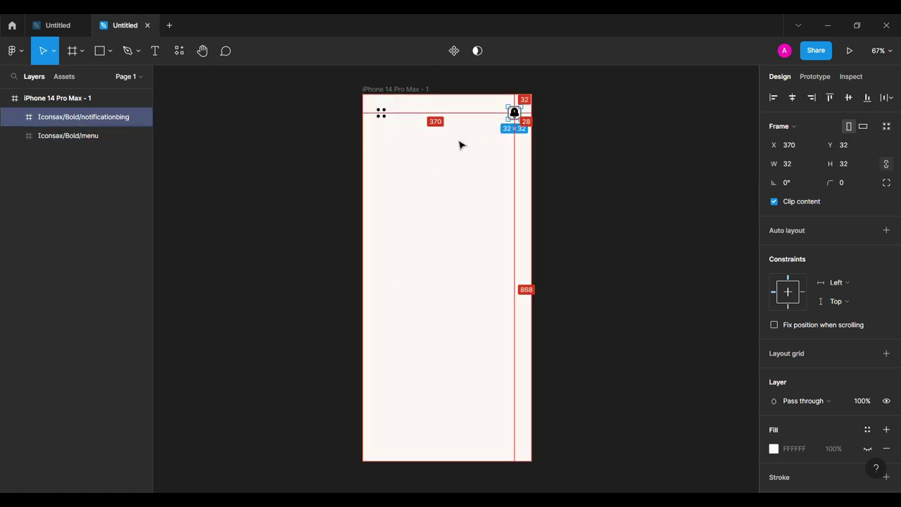
{"action": "left_click", "coordinate": [307, 190]}
{"action": "scroll", "coordinate": [344, 216], "scroll_direction": "up", "scroll_amount": 3}
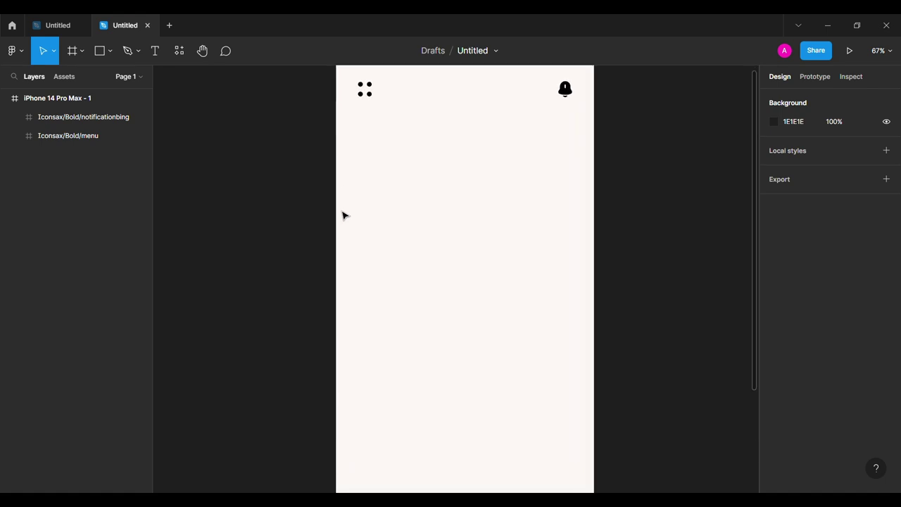
- Add a greeting text layer below the icons in Jost Medium with brown fill 7E675E
{"action": "left_click", "coordinate": [155, 51]}
{"action": "left_click", "coordinate": [336, 187]}
{"action": "type", "text": "Hello John"}
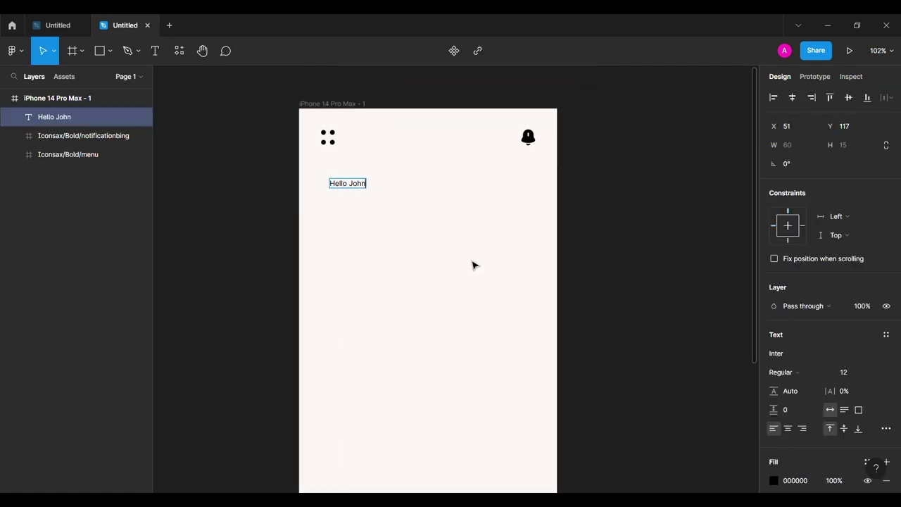
{"action": "left_click", "coordinate": [796, 360]}
{"action": "type", "text": "Jost"}
{"action": "key", "text": "Return"}
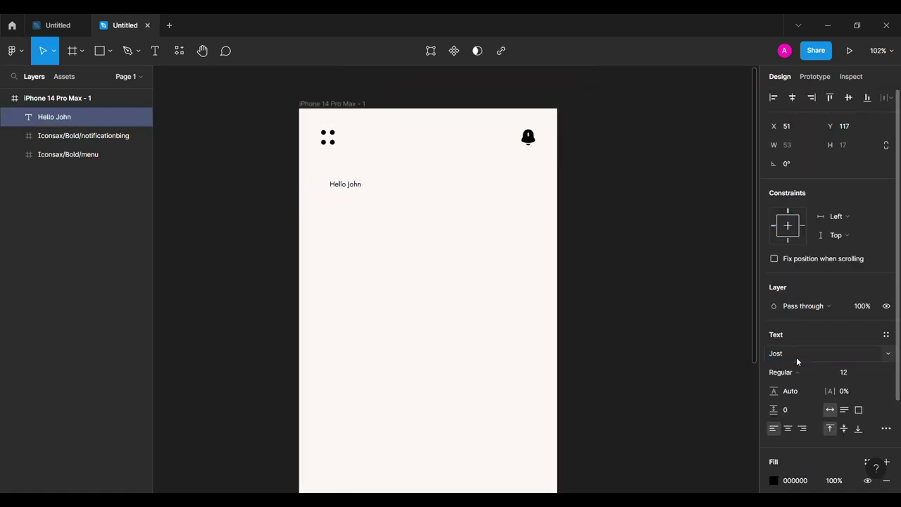
{"action": "left_click", "coordinate": [827, 372]}
{"action": "left_click", "coordinate": [787, 260]}
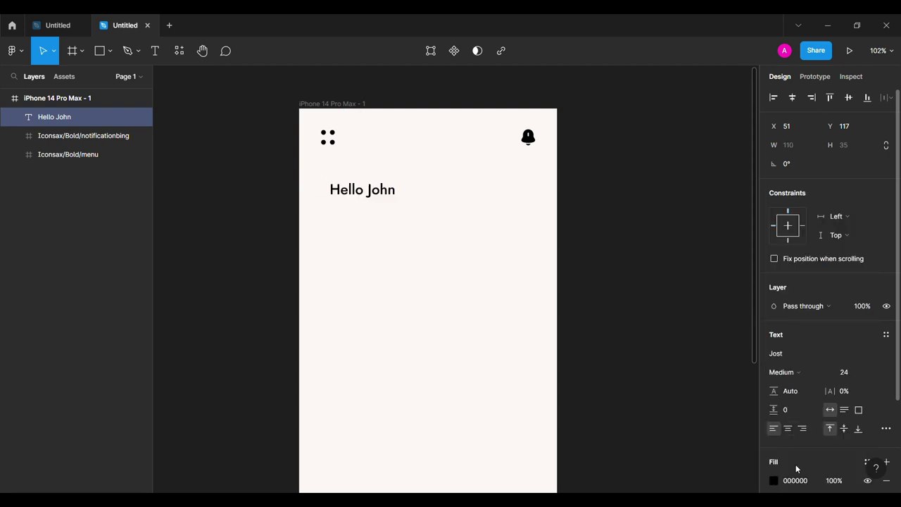
{"action": "type", "text": "7E675E"}
{"action": "key", "text": "Return"}
- Duplicate the greeting below and retype it as 'Which book do you want to buy?'
{"action": "double_click", "coordinate": [393, 195]}
{"action": "type", "text": "!"}
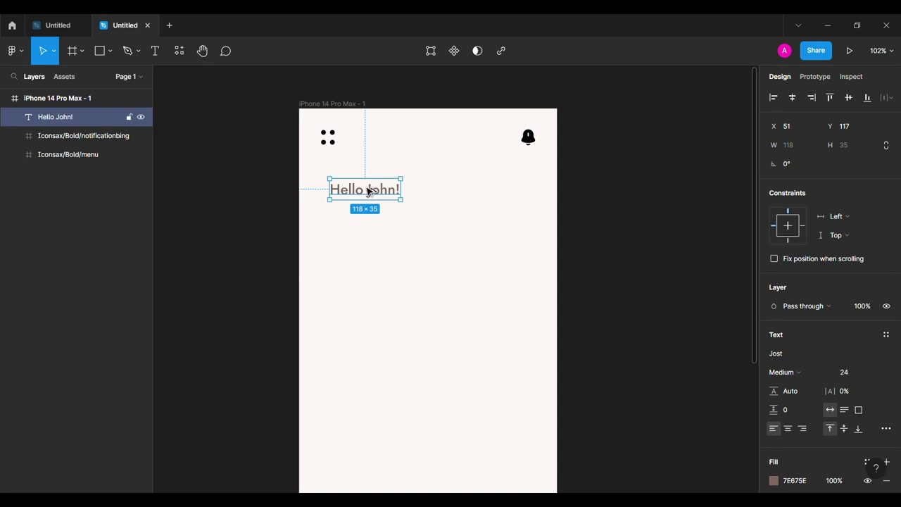
{"action": "left_click_drag", "start_coordinate": [368, 191], "coordinate": [368, 227]}
{"action": "double_click", "coordinate": [368, 227]}
{"action": "type", "text": "Which book do you want to bu"}
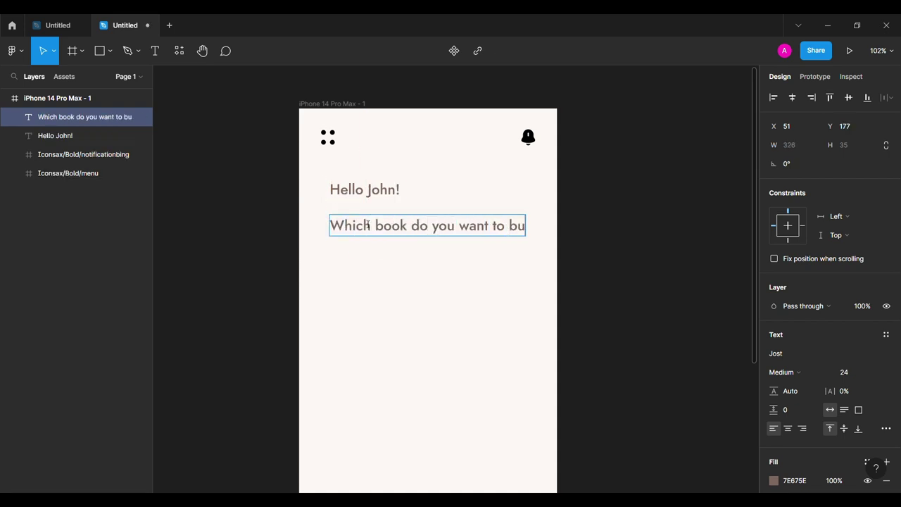
- Set a 0 gap between the two text lines, group them, and move the group up-left
{"action": "left_click", "coordinate": [382, 188], "text": "shift"}
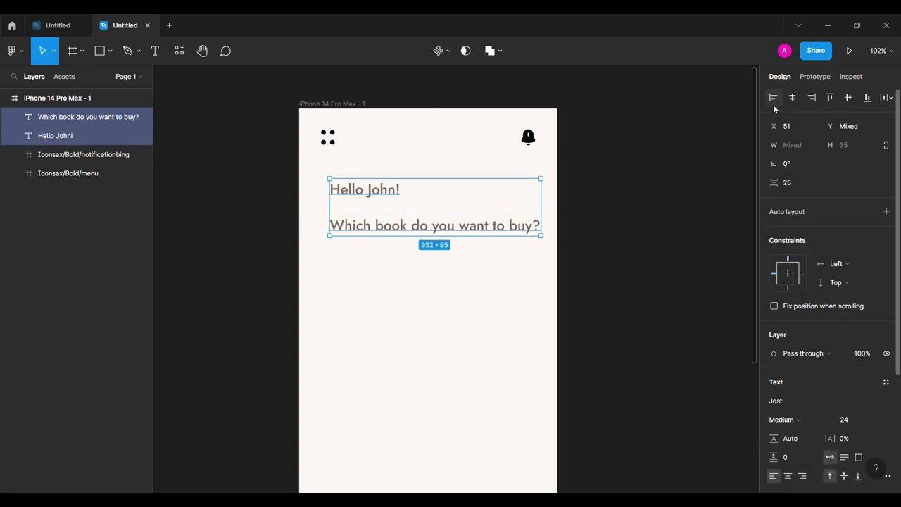
{"action": "left_click", "coordinate": [799, 182]}
{"action": "type", "text": "0"}
{"action": "key", "text": "Return"}
{"action": "key", "text": "ctrl+g"}
{"action": "left_click_drag", "start_coordinate": [380, 193], "coordinate": [372, 181]}
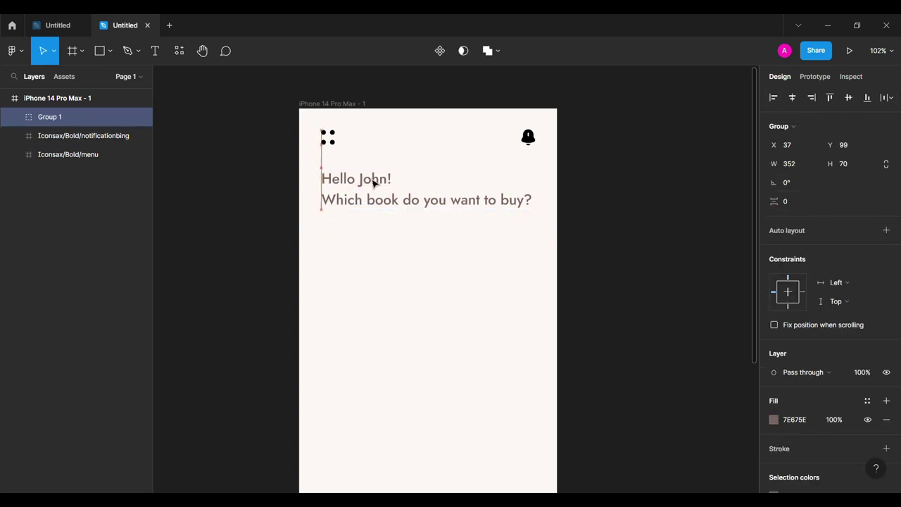
- Tint the menu and bell icons brown 7E675E
{"action": "left_click", "coordinate": [528, 137]}
{"action": "left_click", "coordinate": [327, 137], "text": "shift"}
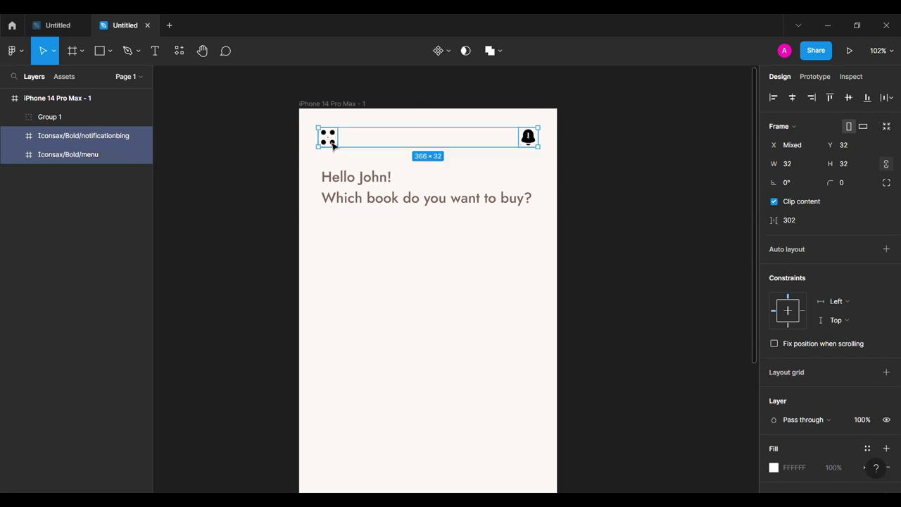
{"action": "scroll", "coordinate": [802, 427], "scroll_direction": "down", "scroll_amount": 3}
{"action": "type", "text": "7E675E"}
{"action": "key", "text": "Return"}
- Nudge the heading group slightly left
{"action": "left_click", "coordinate": [631, 251]}
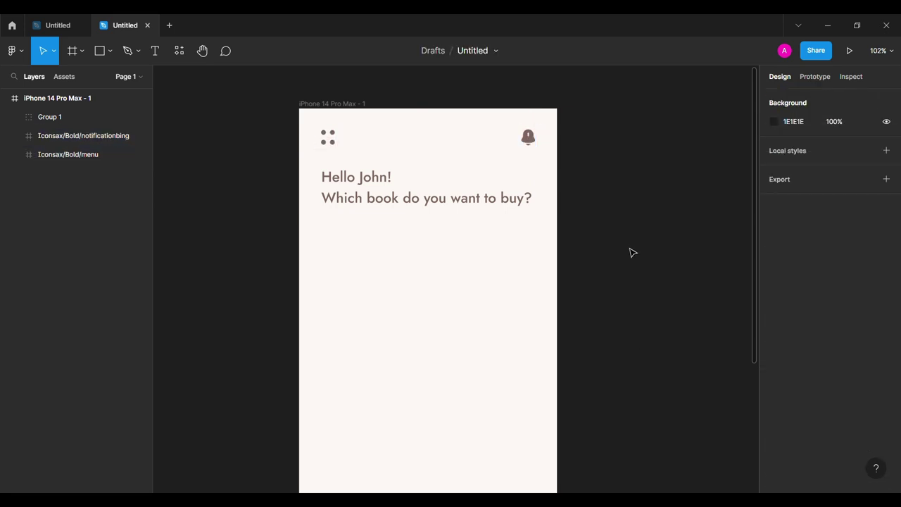
{"action": "left_click", "coordinate": [408, 187]}
{"action": "key", "text": "Left"}
{"action": "key", "text": "Left"}
{"action": "key", "text": "Left"}
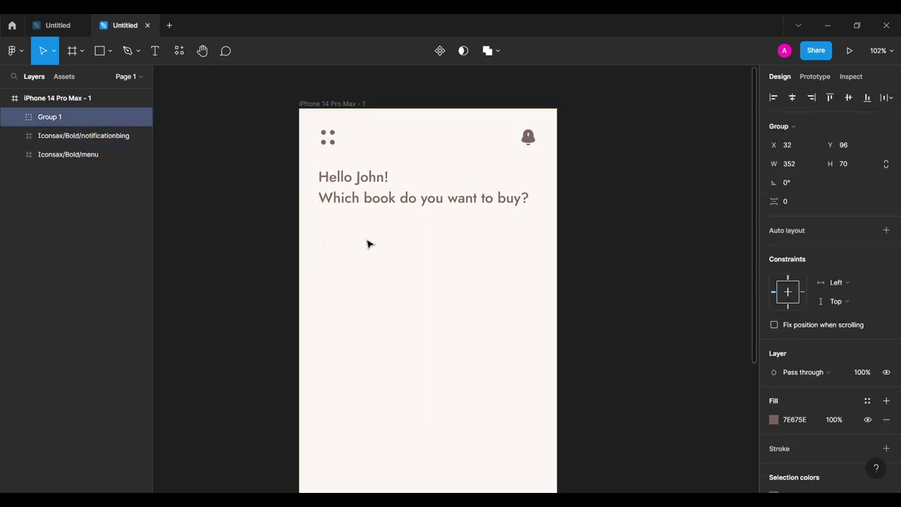
{"action": "left_click", "coordinate": [234, 248]}
- Draw a search bar rectangle 366 wide, 40 high, with corner radius 99
{"action": "left_click", "coordinate": [99, 50]}
{"action": "left_click_drag", "start_coordinate": [310, 223], "coordinate": [537, 253]}
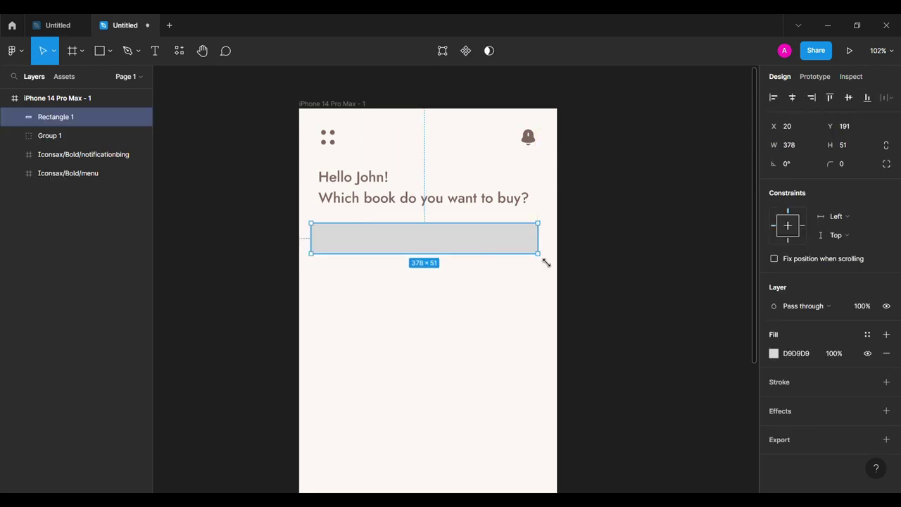
{"action": "type", "text": "366"}
{"action": "key", "text": "Return"}
{"action": "left_click", "coordinate": [841, 163]}
{"action": "type", "text": "99"}
{"action": "key", "text": "Return"}
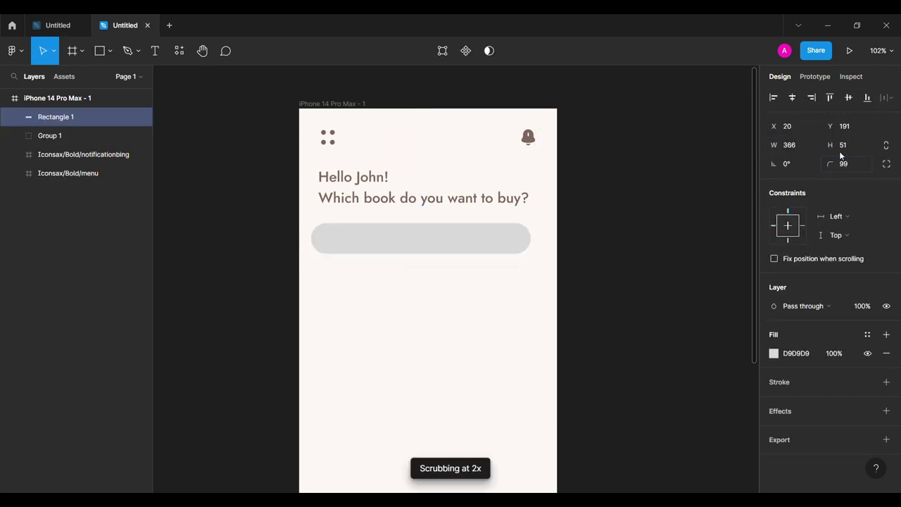
{"action": "left_click", "coordinate": [849, 146]}
{"action": "type", "text": "40"}
{"action": "key", "text": "Return"}
- Give the search bar a cream F5EEE5 fill and a drop shadow
{"action": "left_click", "coordinate": [795, 353]}
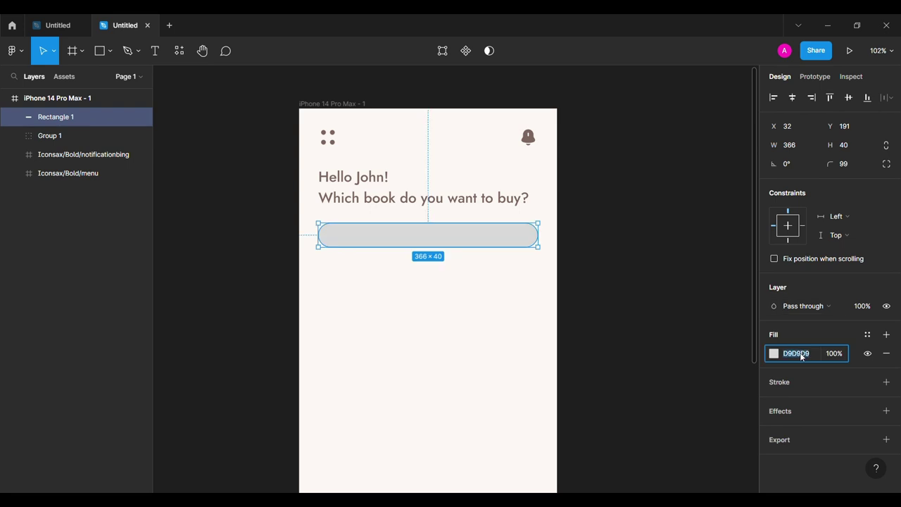
{"action": "type", "text": "F5EEE5"}
{"action": "key", "text": "Return"}
{"action": "left_click", "coordinate": [886, 410]}
{"action": "left_click", "coordinate": [774, 429]}
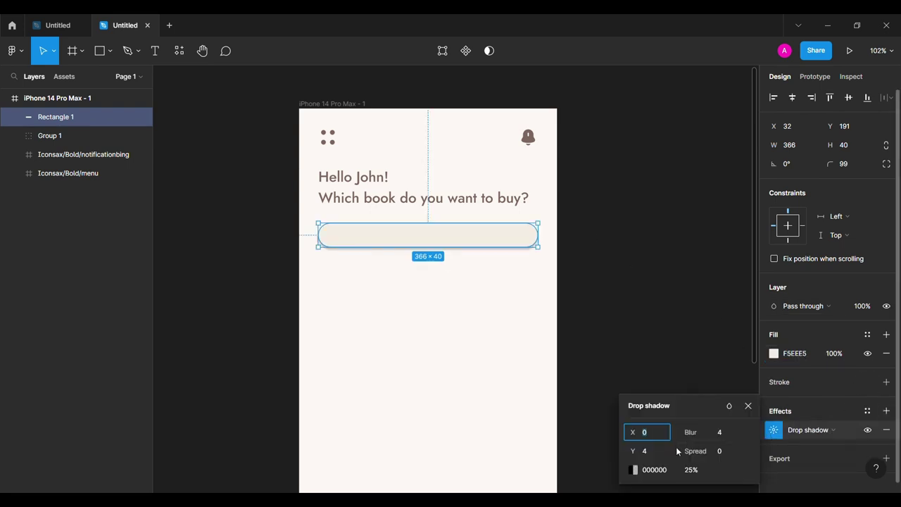
{"action": "left_click", "coordinate": [561, 265]}
{"action": "scroll", "coordinate": [561, 266], "scroll_direction": "up", "scroll_amount": 5}
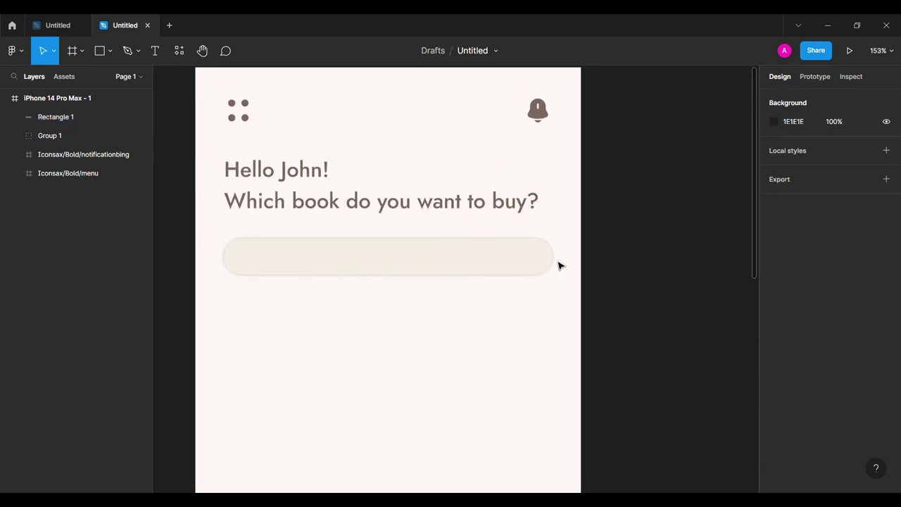
- Add an Iconsax settings icon and a Linear search icon inside the search bar
{"action": "left_click", "coordinate": [14, 51]}
{"action": "left_click", "coordinate": [175, 226]}
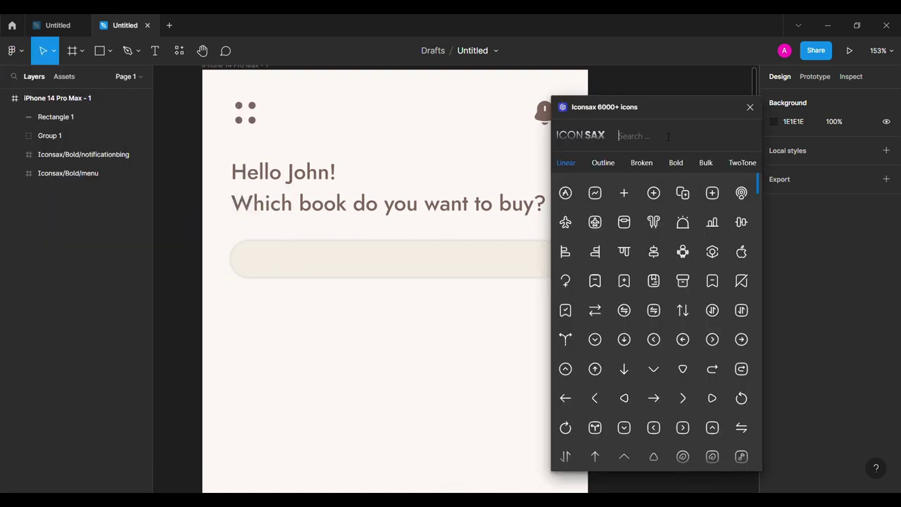
{"action": "type", "text": "sett"}
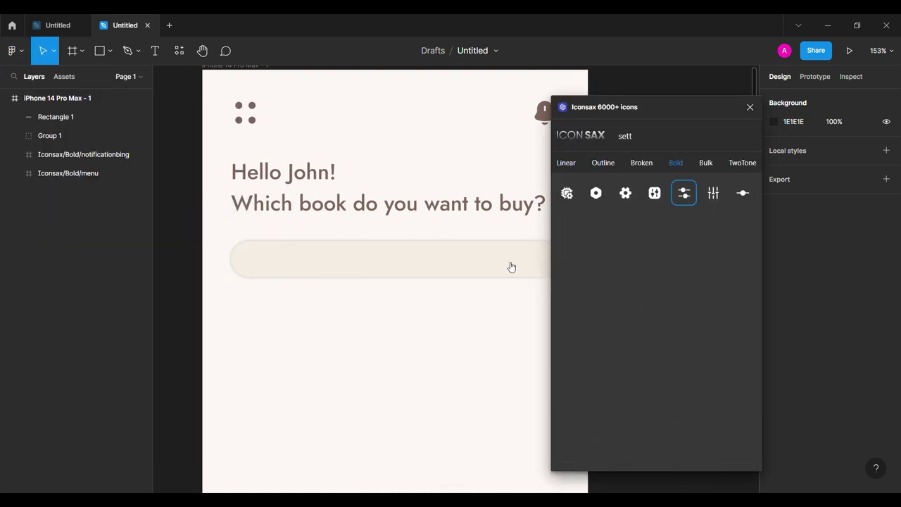
{"action": "left_click_drag", "start_coordinate": [684, 192], "coordinate": [511, 266]}
{"action": "type", "text": "sear"}
{"action": "left_click", "coordinate": [578, 164]}
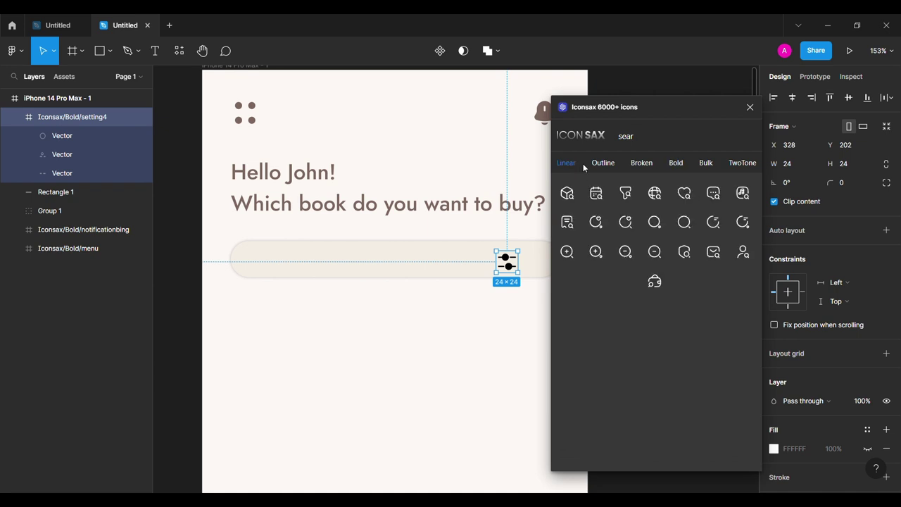
{"action": "left_click", "coordinate": [686, 229]}
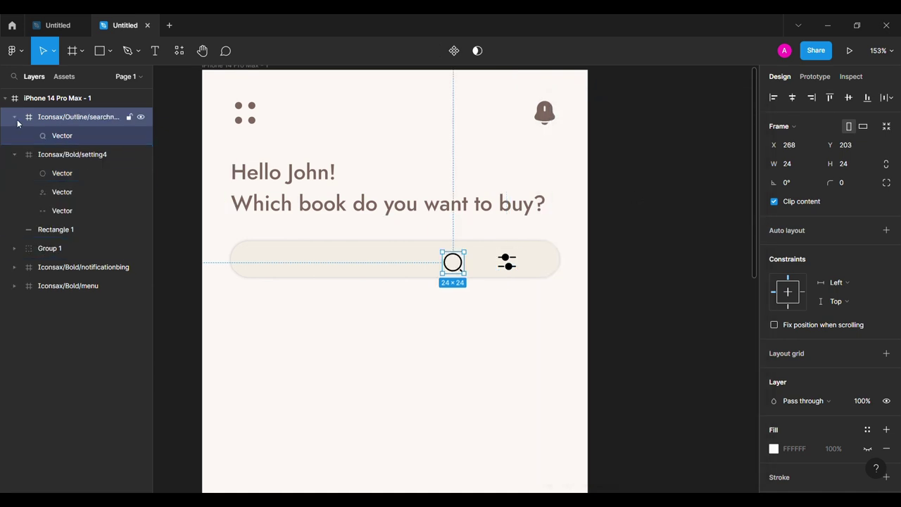
{"action": "left_click", "coordinate": [15, 118]}
{"action": "left_click", "coordinate": [14, 135]}
{"action": "left_click", "coordinate": [157, 135]}
- Draw a vertical divider line 24 long with a brown stroke in the search bar
{"action": "left_click", "coordinate": [110, 51]}
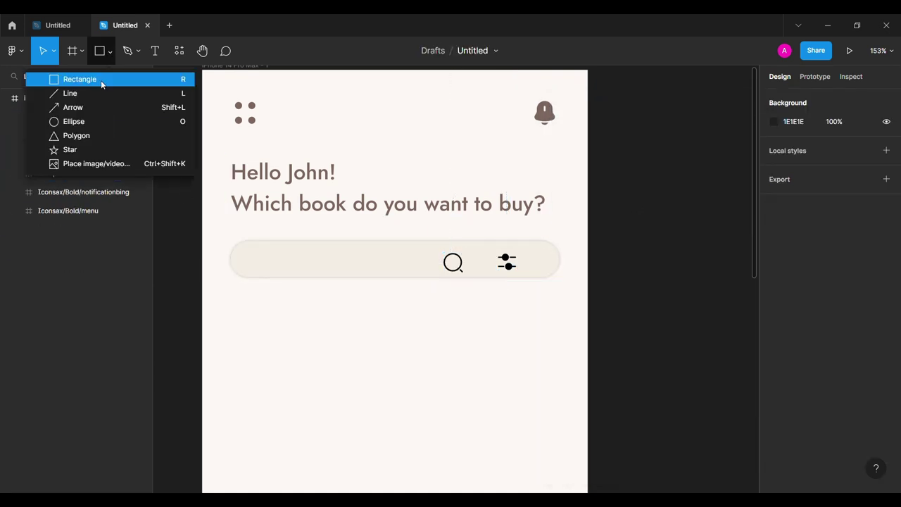
{"action": "left_click", "coordinate": [71, 93]}
{"action": "left_click_drag", "start_coordinate": [477, 246], "coordinate": [476, 272]}
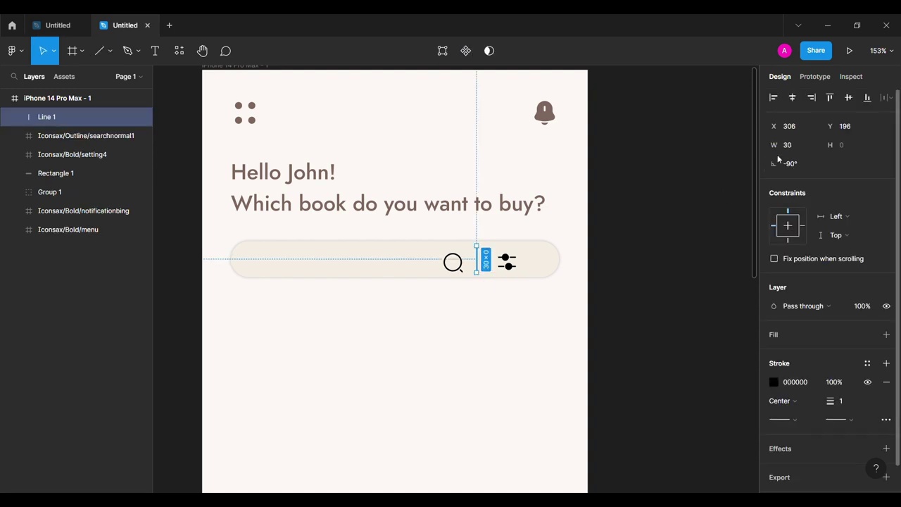
{"action": "type", "text": "4"}
{"action": "key", "text": "Return"}
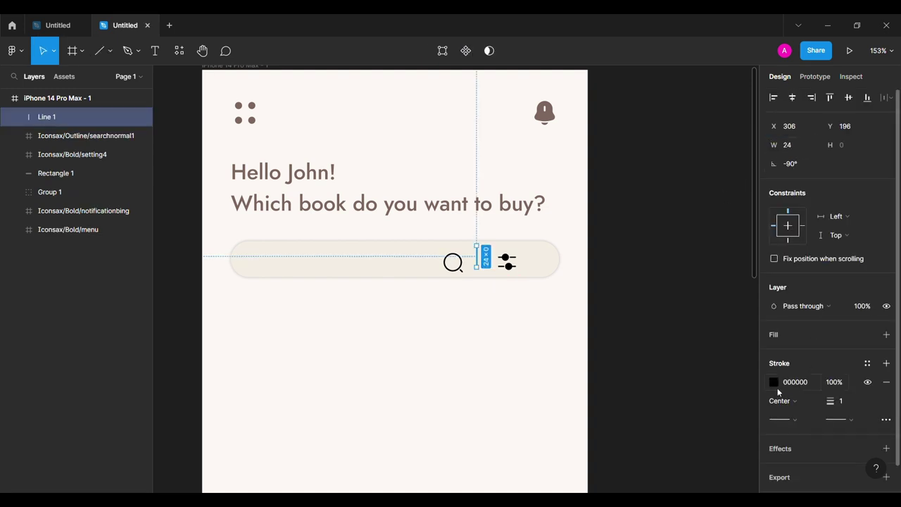
{"action": "left_click", "coordinate": [773, 382]}
{"action": "left_click", "coordinate": [660, 437]}
{"action": "left_click", "coordinate": [748, 187]}
{"action": "scroll", "coordinate": [810, 432], "scroll_direction": "down", "scroll_amount": 1}
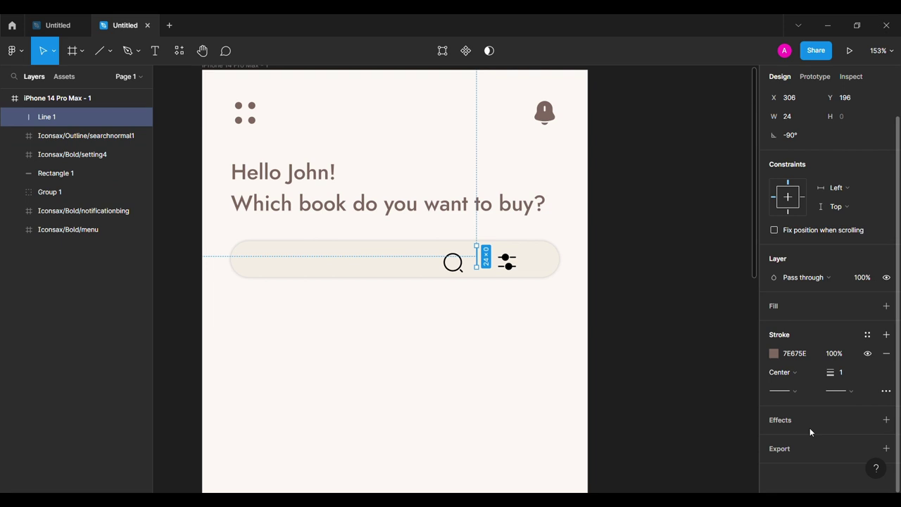
{"action": "left_click", "coordinate": [861, 389]}
{"action": "left_click", "coordinate": [795, 461]}
- Make the search and filter icons brown
{"action": "left_click", "coordinate": [507, 262]}
{"action": "left_click", "coordinate": [454, 264], "text": "shift"}
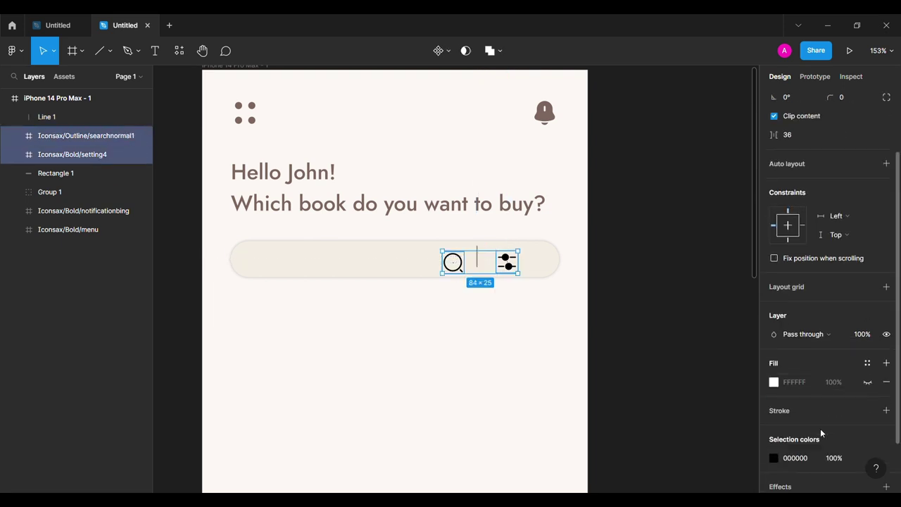
{"action": "scroll", "coordinate": [820, 433], "scroll_direction": "down", "scroll_amount": 2}
{"action": "left_click", "coordinate": [774, 391]}
{"action": "left_click", "coordinate": [633, 436]}
{"action": "left_click", "coordinate": [747, 187]}
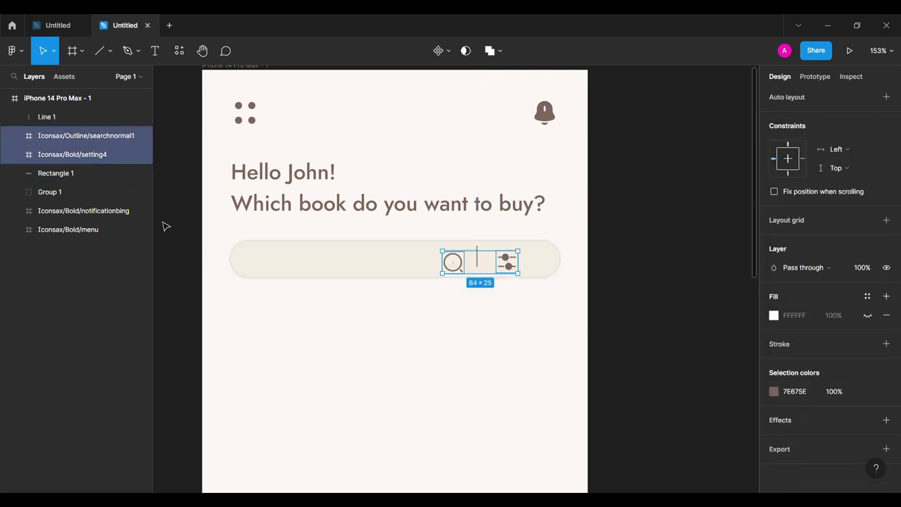
- Wrap the divider and both icons in auto layout with 16 spacing
{"action": "left_click", "coordinate": [80, 117]}
{"action": "left_click", "coordinate": [85, 154], "text": "shift"}
{"action": "key", "text": "shift+a"}
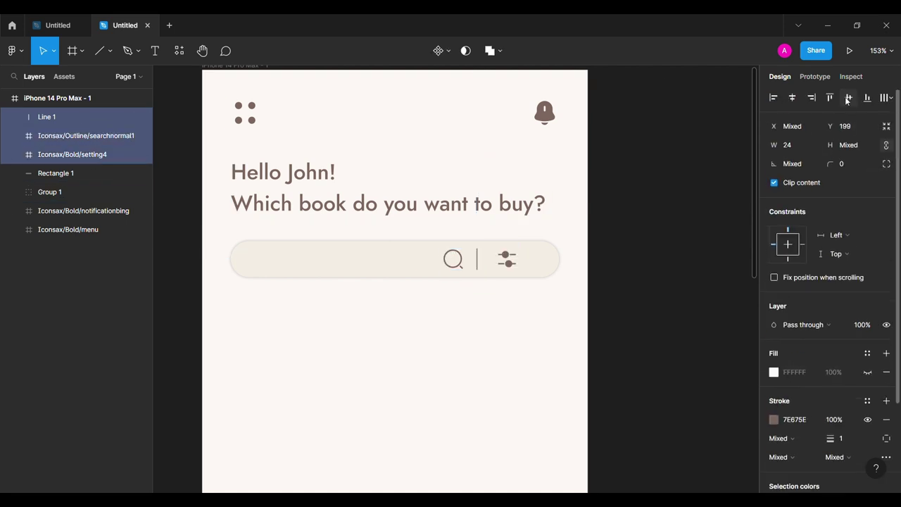
{"action": "left_click", "coordinate": [800, 204]}
{"action": "type", "text": "16"}
{"action": "key", "text": "Return"}
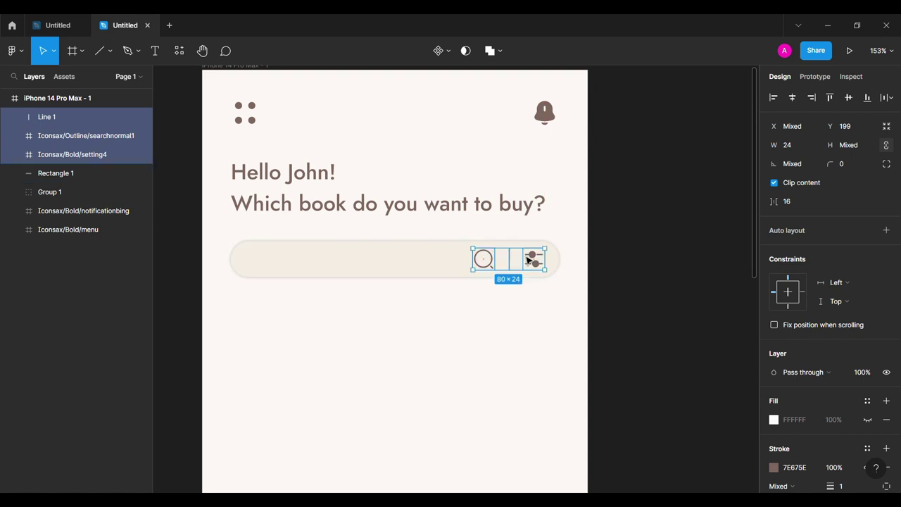
- Set the search bar outline opacity to 60%
{"action": "scroll", "coordinate": [830, 398], "scroll_direction": "down", "scroll_amount": 5}
{"action": "left_click", "coordinate": [832, 391]}
{"action": "type", "text": "60"}
{"action": "key", "text": "Return"}
{"action": "left_click", "coordinate": [645, 284]}
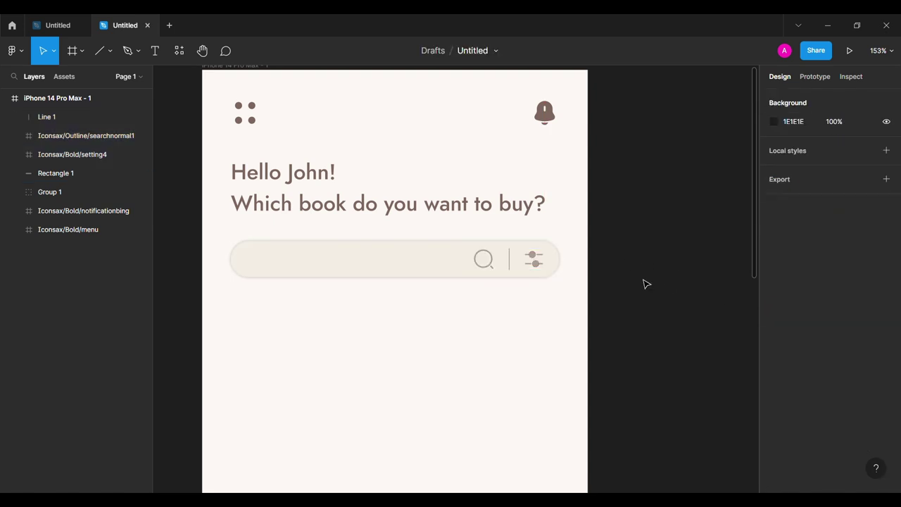
{"action": "scroll", "coordinate": [645, 284], "scroll_direction": "left", "scroll_amount": 2}
- Nudge the greeting up and group all search bar parts together
{"action": "left_click", "coordinate": [535, 185]}
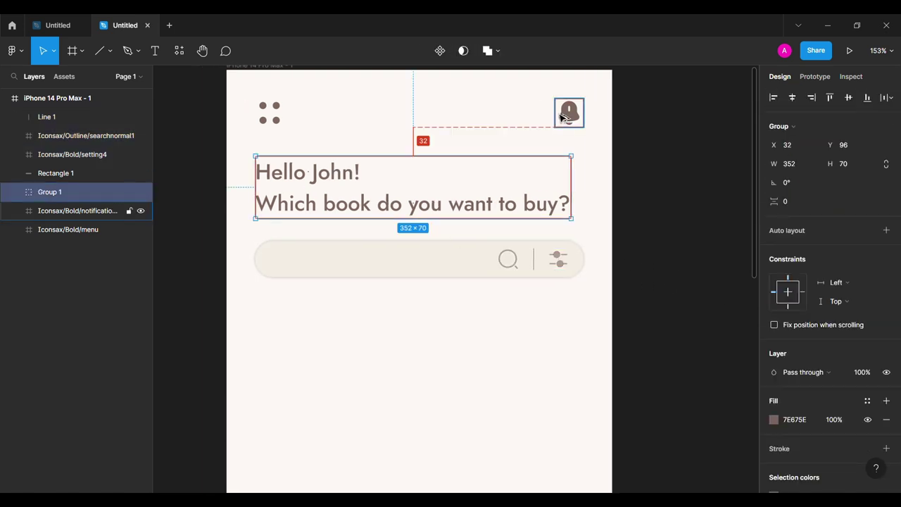
{"action": "key", "text": "Up"}
{"action": "key", "text": "Up"}
{"action": "key", "text": "Up"}
{"action": "left_click", "coordinate": [70, 173]}
{"action": "left_click", "coordinate": [75, 123], "text": "shift"}
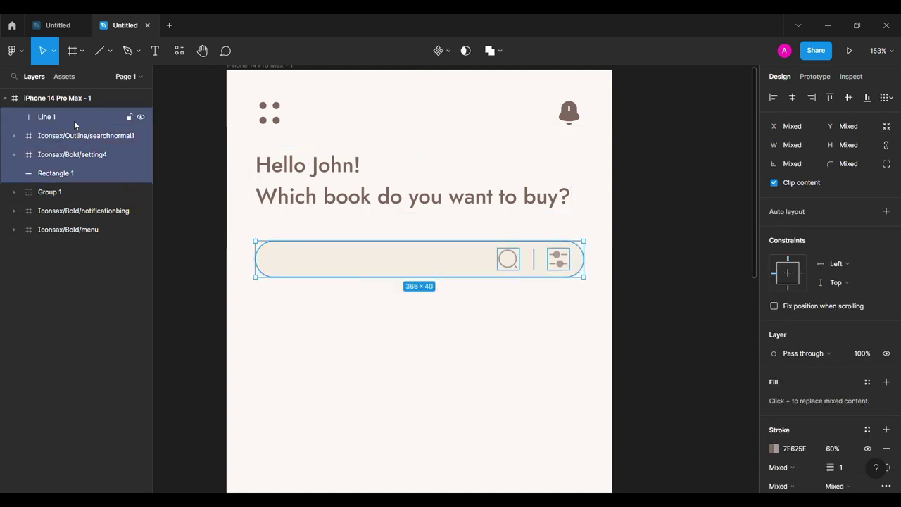
{"action": "key", "text": "ctrl+g"}
{"action": "left_click", "coordinate": [197, 262]}
- Add the 'Search for books ...' placeholder text in the search bar in Jost
{"action": "key", "text": "t"}
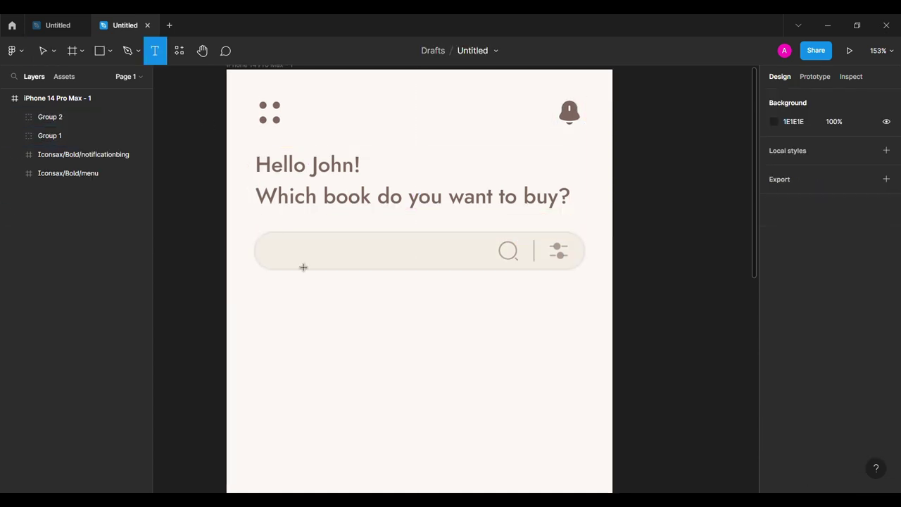
{"action": "left_click", "coordinate": [304, 247]}
{"action": "type", "text": "Search for books ..."}
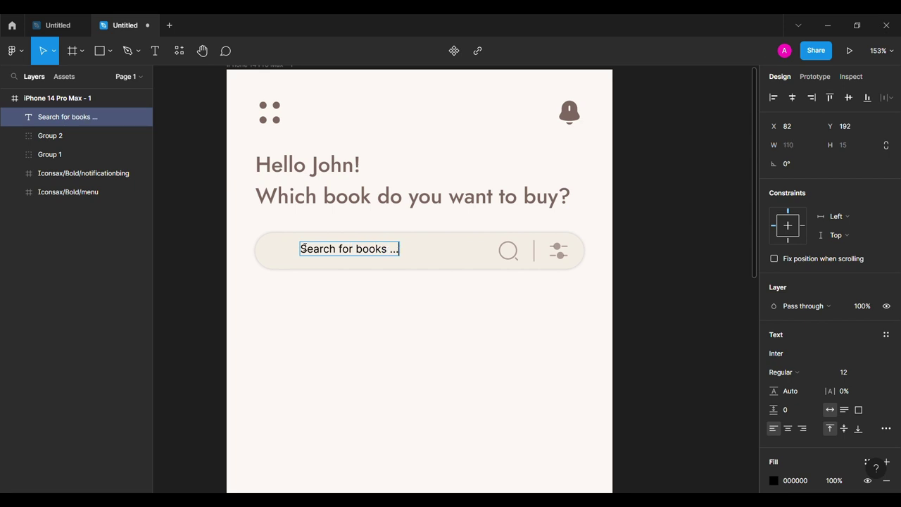
{"action": "key", "text": "Escape"}
{"action": "type", "text": "st"}
{"action": "key", "text": "Return"}
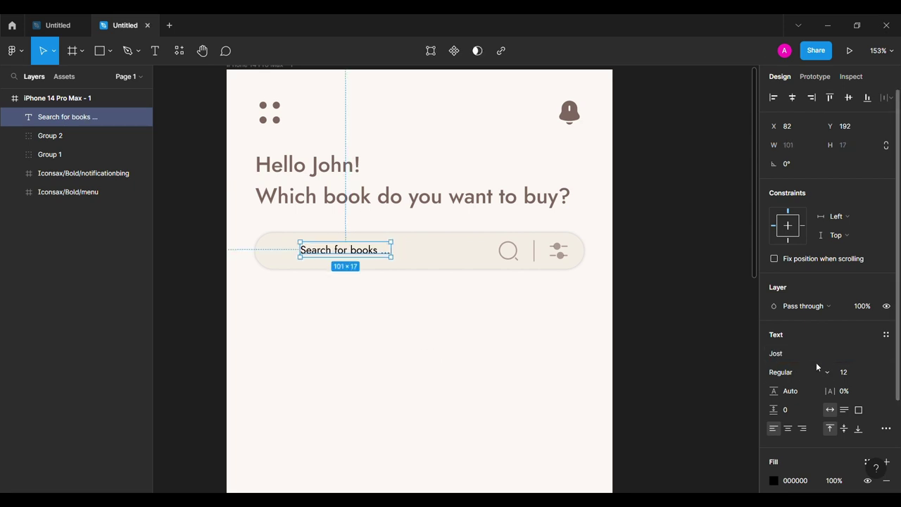
- Set the placeholder to Medium weight, size 16, in brown 7E675E
{"action": "left_click", "coordinate": [809, 372]}
{"action": "left_click", "coordinate": [799, 260]}
{"action": "left_click", "coordinate": [844, 371]}
{"action": "type", "text": "16"}
{"action": "key", "text": "Return"}
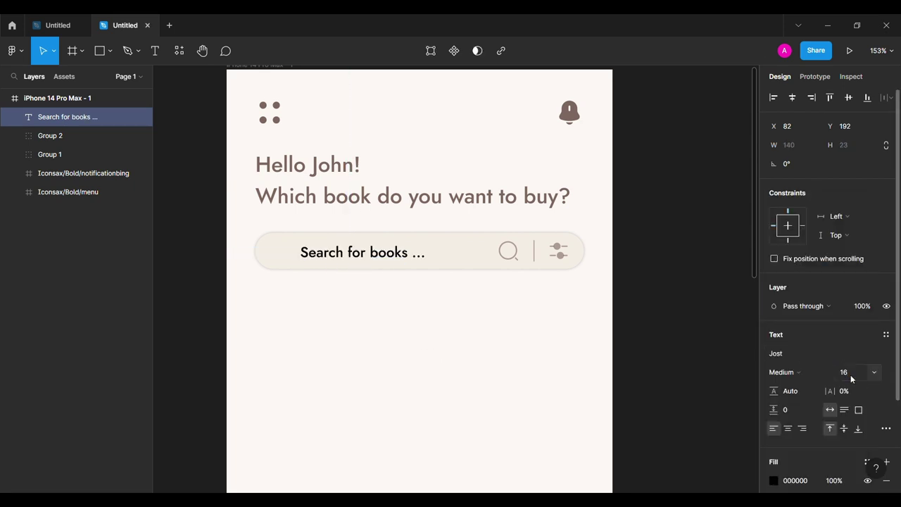
{"action": "left_click", "coordinate": [790, 481]}
{"action": "type", "text": "7E675E"}
{"action": "key", "text": "Return"}
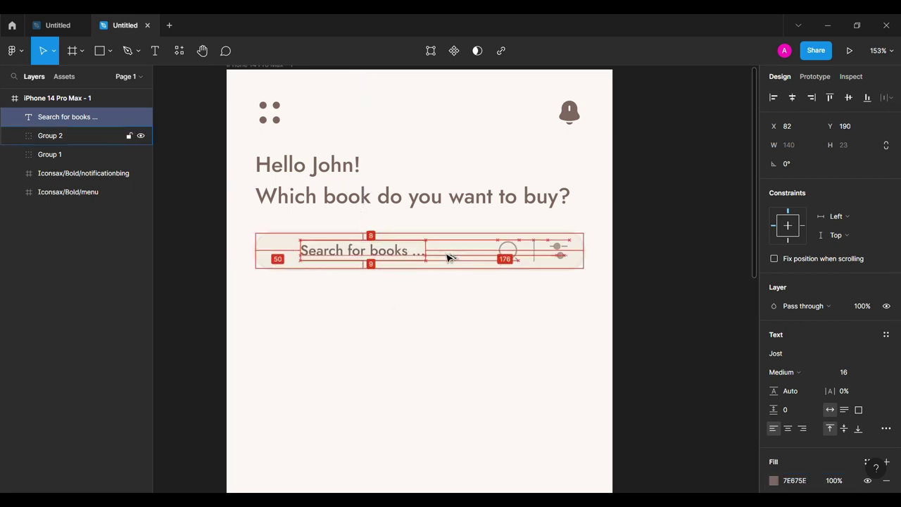
- Nudge the placeholder into place and move its layer into Group 2
{"action": "key", "text": "shift+Left"}
{"action": "key", "text": "shift+Left"}
{"action": "key", "text": "shift+Left"}
{"action": "key", "text": "Up"}
{"action": "key", "text": "Up"}
{"action": "key", "text": "Left"}
{"action": "key", "text": "Left"}
{"action": "key", "text": "Left"}
{"action": "left_click", "coordinate": [277, 288]}
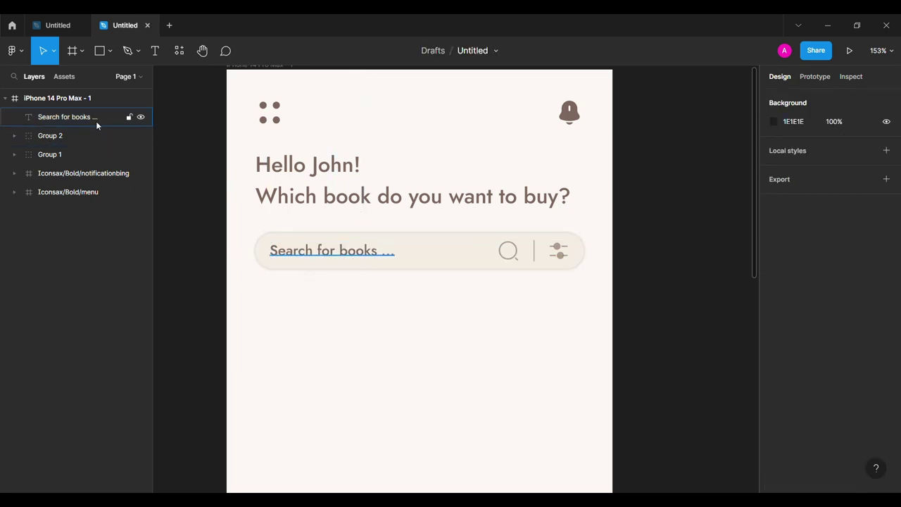
{"action": "left_click", "coordinate": [91, 120]}
{"action": "left_click_drag", "start_coordinate": [85, 138], "coordinate": [81, 135]}
{"action": "left_click", "coordinate": [105, 117]}
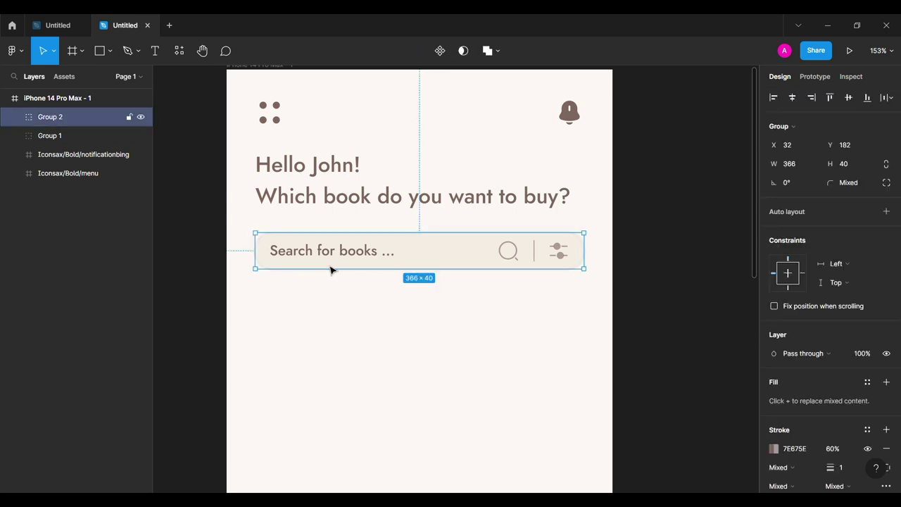
{"action": "left_click", "coordinate": [207, 286]}
- Add a brown "All" text label below the search bar
{"action": "scroll", "coordinate": [206, 287], "scroll_direction": "down", "scroll_amount": 2}
{"action": "key", "text": "t"}
{"action": "left_click", "coordinate": [297, 245]}
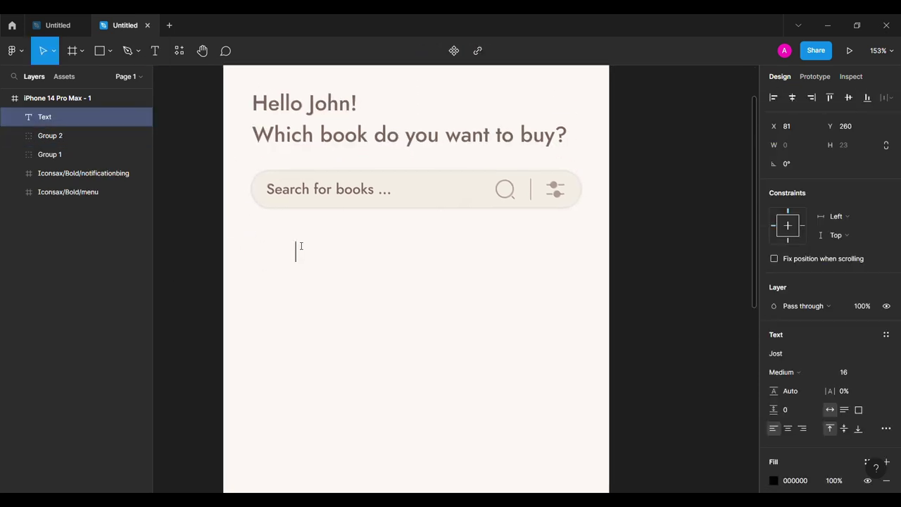
{"action": "type", "text": "All"}
{"action": "left_click", "coordinate": [773, 479]}
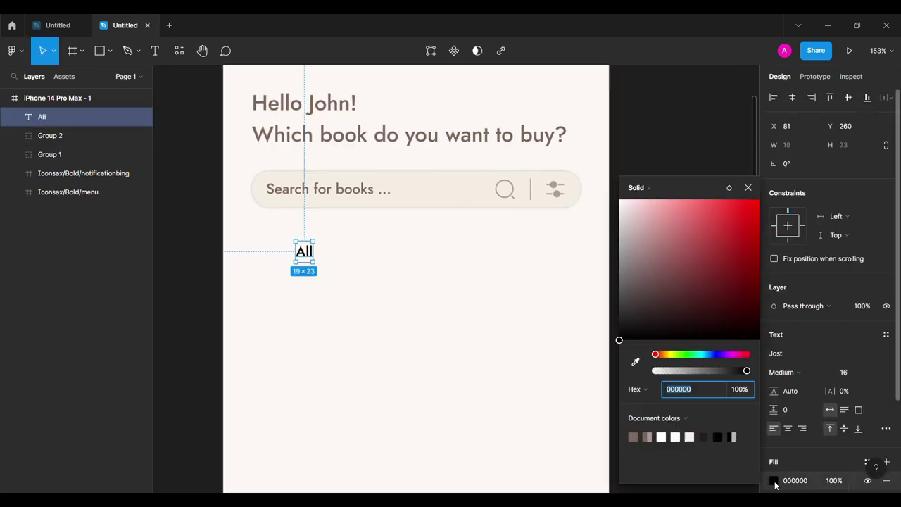
{"action": "left_click", "coordinate": [632, 437]}
- Lower the opacity of the search bar's placeholder text
{"action": "left_click", "coordinate": [748, 187]}
{"action": "double_click", "coordinate": [337, 189]}
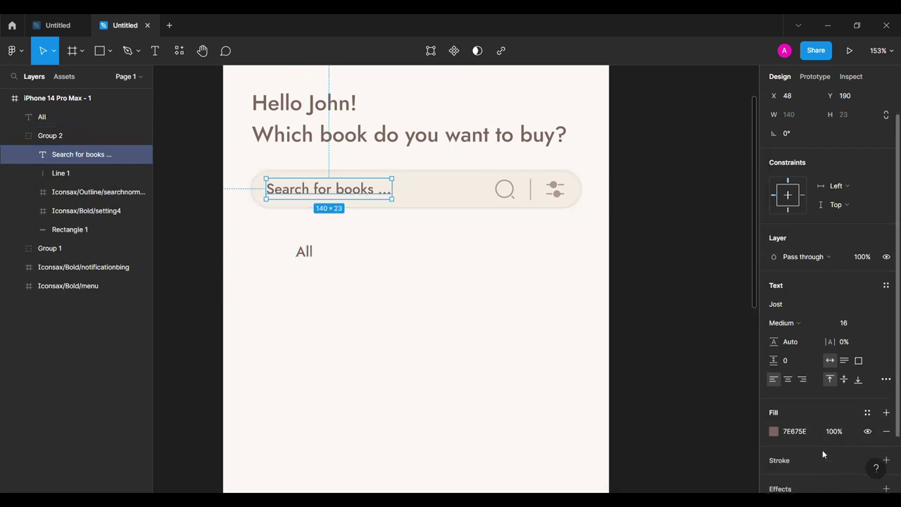
{"action": "left_click", "coordinate": [837, 430]}
{"action": "type", "text": "6"}
{"action": "key", "text": "Return"}
- Wrap "All" in an auto layout frame with vertical padding 4
{"action": "left_click", "coordinate": [304, 251]}
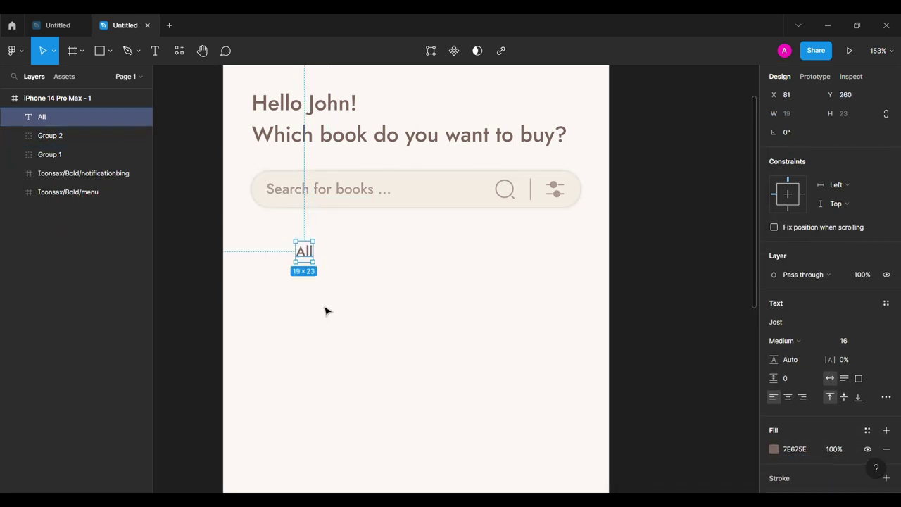
{"action": "key", "text": "shift+a"}
{"action": "left_click", "coordinate": [801, 265]}
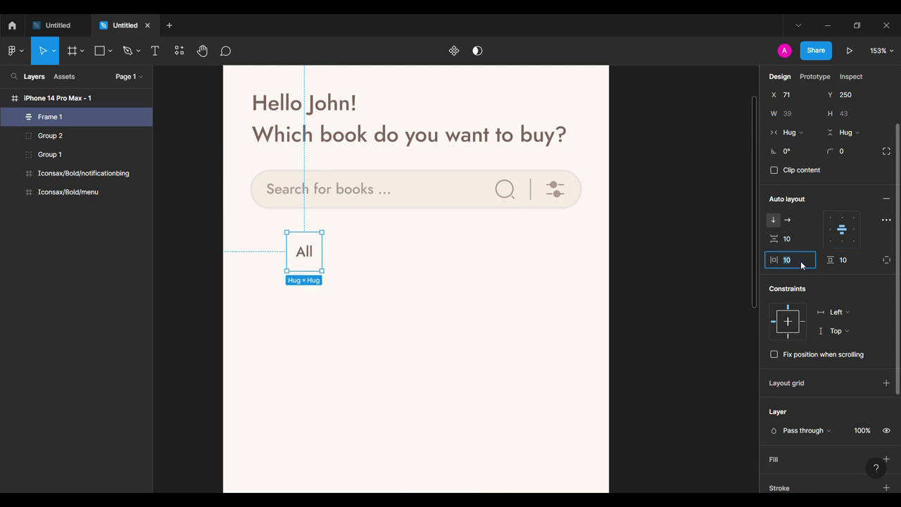
{"action": "type", "text": "4"}
{"action": "key", "text": "Return"}
- Give the All chip a brown 7E675E outline
{"action": "scroll", "coordinate": [834, 363], "scroll_direction": "down", "scroll_amount": 2}
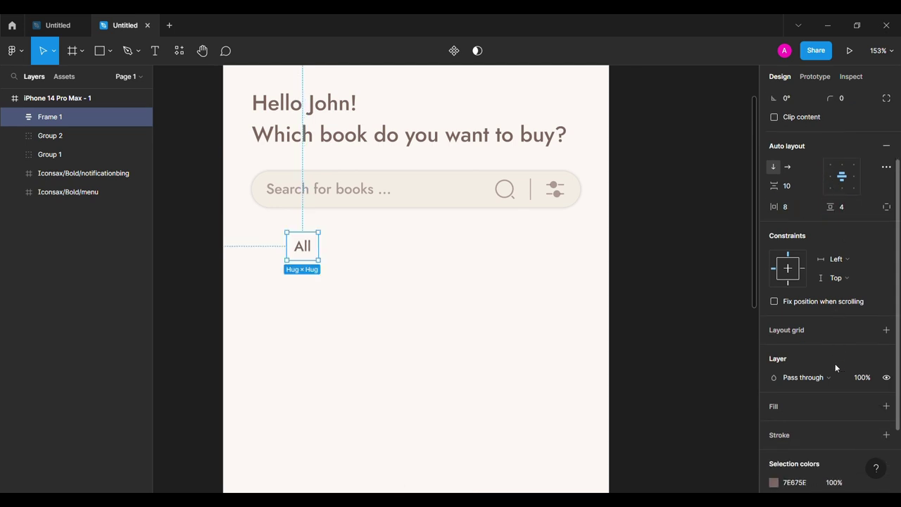
{"action": "left_click", "coordinate": [886, 433]}
{"action": "scroll", "coordinate": [845, 394], "scroll_direction": "down", "scroll_amount": 2}
{"action": "left_click", "coordinate": [774, 383]}
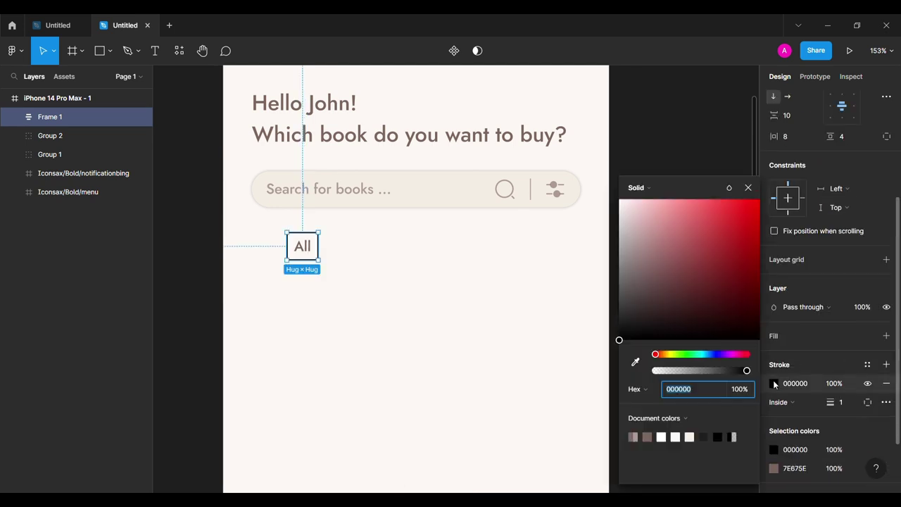
{"action": "left_click", "coordinate": [646, 437]}
{"action": "left_click", "coordinate": [747, 190]}
- Set the All chip's horizontal padding to 12
{"action": "scroll", "coordinate": [794, 187], "scroll_direction": "up", "scroll_amount": 2}
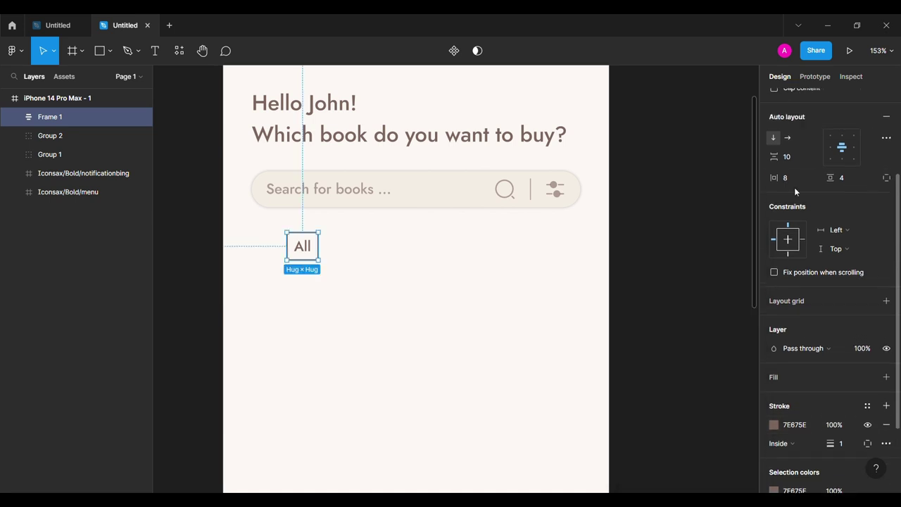
{"action": "left_click", "coordinate": [797, 181]}
{"action": "type", "text": "12"}
{"action": "key", "text": "Return"}
{"action": "scroll", "coordinate": [796, 182], "scroll_direction": "up", "scroll_amount": 3}
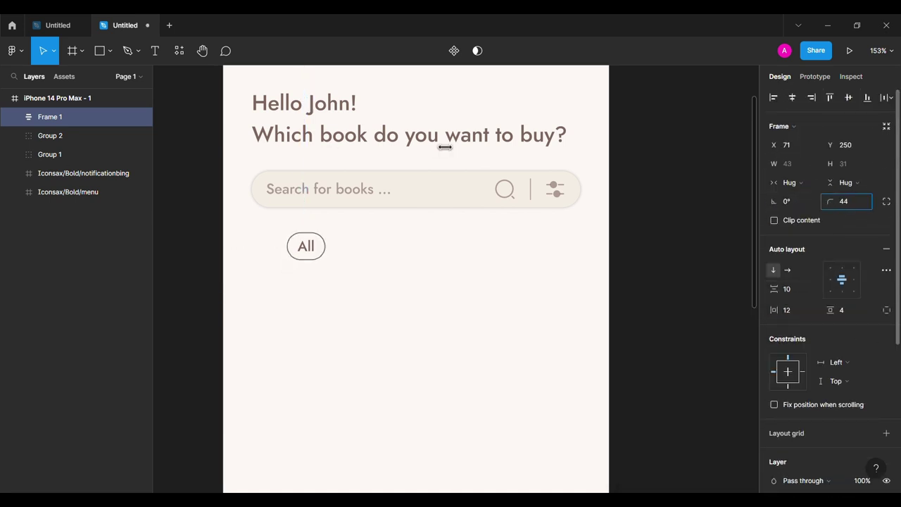
{"action": "scroll", "coordinate": [817, 420], "scroll_direction": "down", "scroll_amount": 5}
{"action": "scroll", "coordinate": [841, 340], "scroll_direction": "up", "scroll_amount": 5}
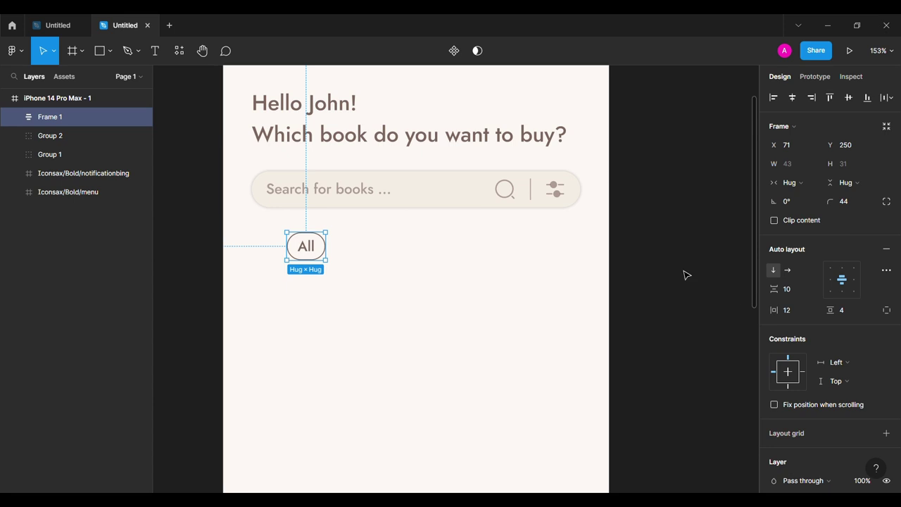
- Duplicate the All chip into eBooks and New chips stacked below it
{"action": "left_click_drag", "start_coordinate": [311, 252], "coordinate": [315, 298], "text": "alt"}
{"action": "double_click", "coordinate": [314, 298]}
{"action": "type", "text": "eBooks"}
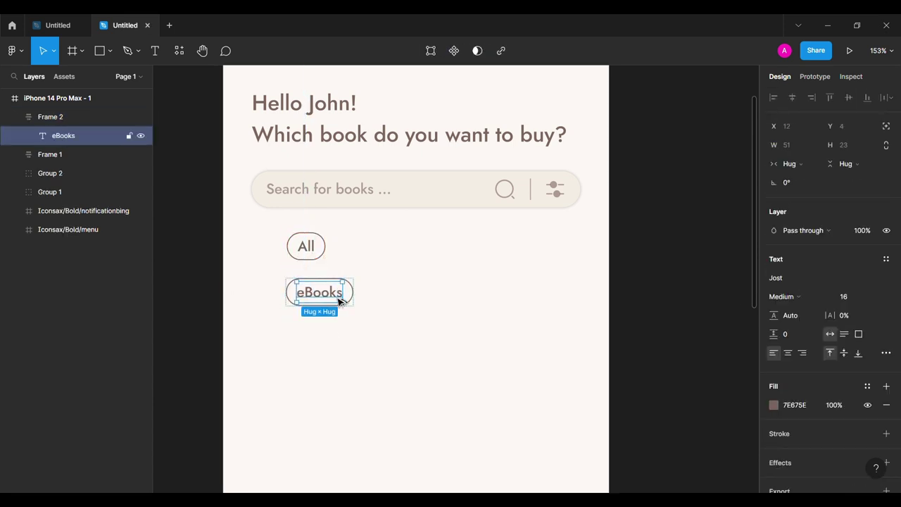
{"action": "key", "text": "Escape"}
{"action": "left_click_drag", "start_coordinate": [330, 301], "coordinate": [330, 347], "text": "alt"}
{"action": "double_click", "coordinate": [330, 347]}
{"action": "type", "text": "New"}
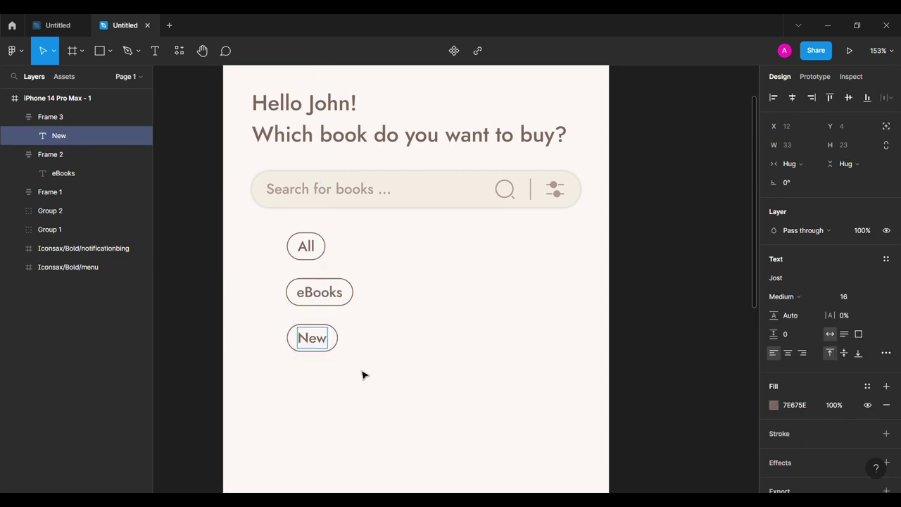
{"action": "left_click", "coordinate": [326, 291]}
- Copy the chip to make Bestseller, then copy Bestseller and relabel it "Audiobooks"
{"action": "left_click_drag", "start_coordinate": [325, 291], "coordinate": [403, 327], "text": "alt"}
{"action": "double_click", "coordinate": [412, 331]}
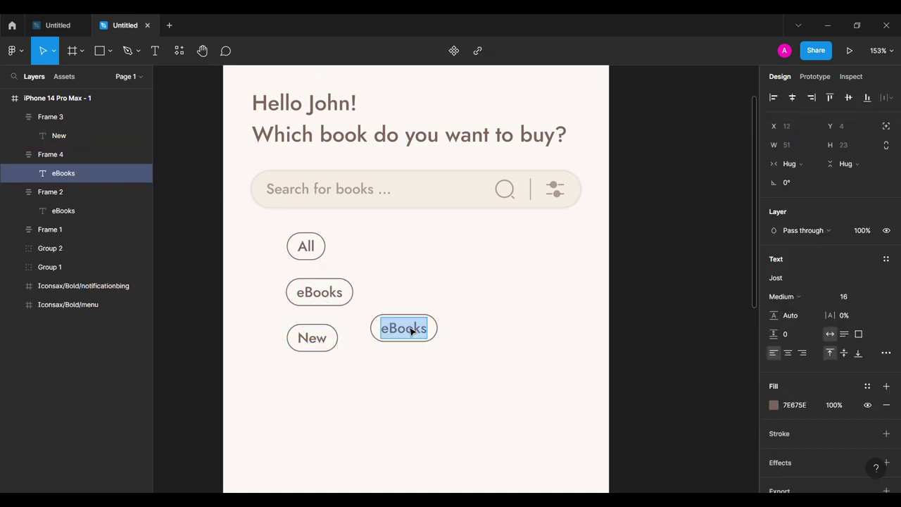
{"action": "type", "text": "Bestseller"}
{"action": "key", "text": "Escape"}
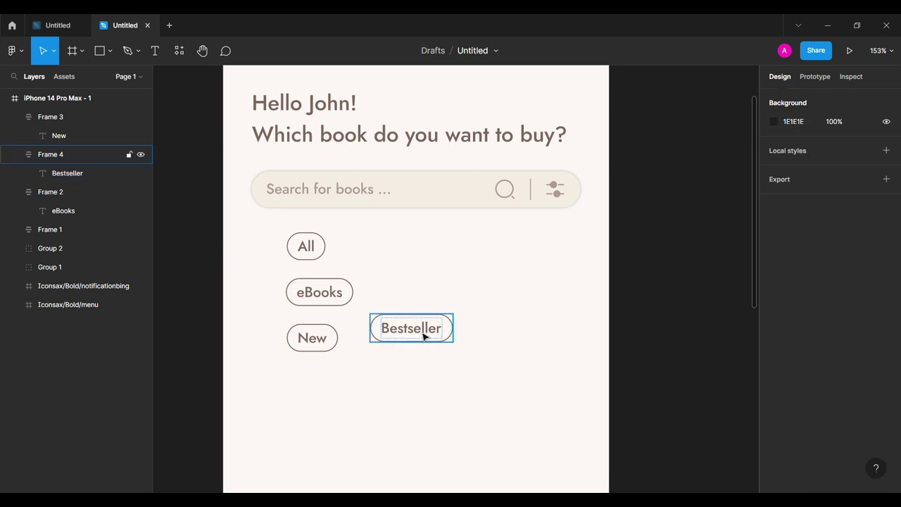
{"action": "left_click_drag", "start_coordinate": [425, 336], "coordinate": [474, 281], "text": "alt"}
{"action": "double_click", "coordinate": [465, 282]}
{"action": "type", "text": "Audiobook"}
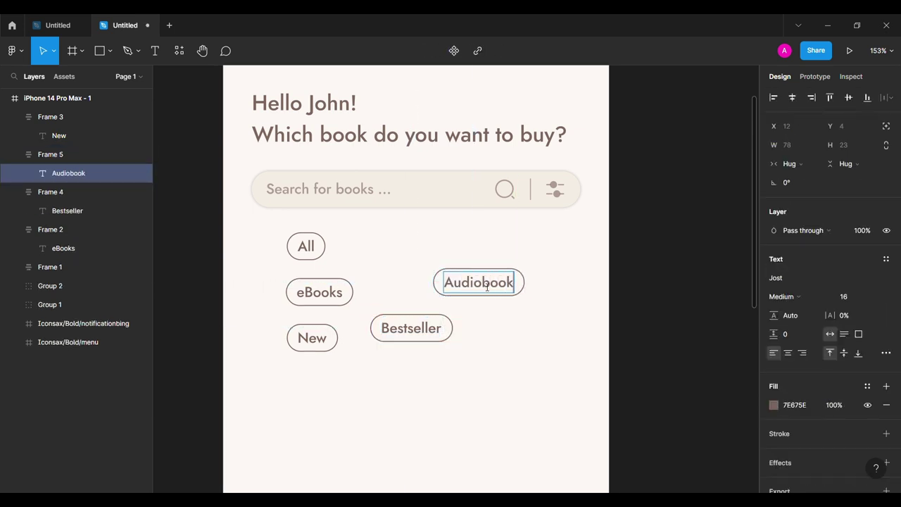
{"action": "type", "text": "s"}
{"action": "left_click", "coordinate": [451, 373]}
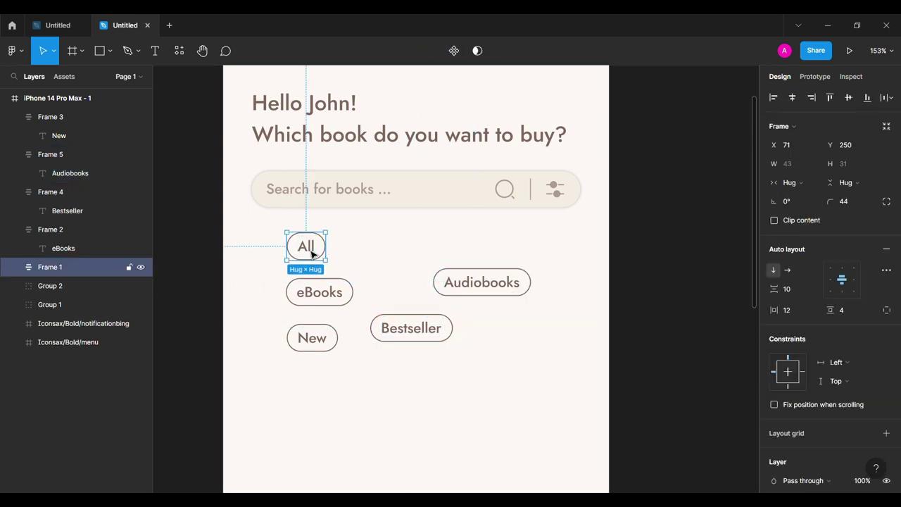
- Drag All, eBooks, New and Bestseller into a row below the search bar
{"action": "left_click_drag", "start_coordinate": [312, 254], "coordinate": [285, 254]}
{"action": "left_click_drag", "start_coordinate": [307, 291], "coordinate": [345, 261]}
{"action": "left_click_drag", "start_coordinate": [312, 337], "coordinate": [427, 247]}
{"action": "left_click_drag", "start_coordinate": [490, 300], "coordinate": [518, 361]}
{"action": "left_click_drag", "start_coordinate": [437, 330], "coordinate": [515, 256]}
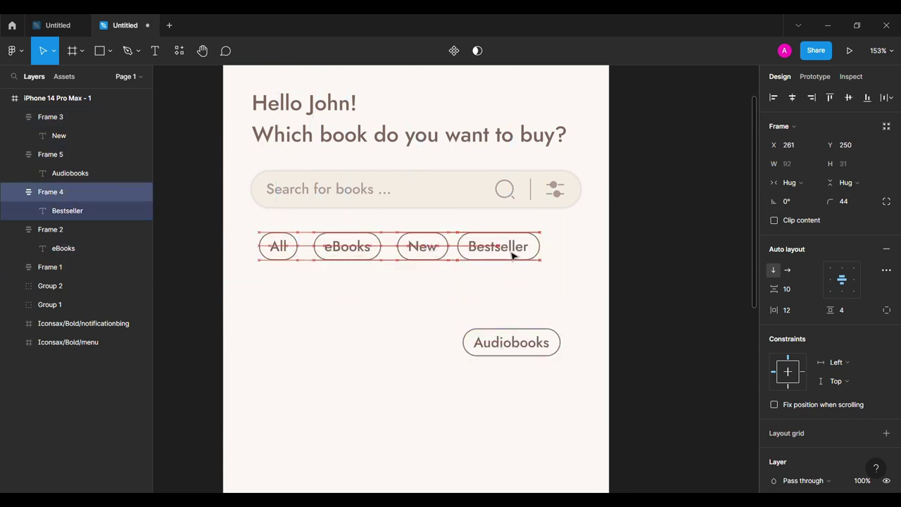
- Move the Audiobooks chip into the row after Bestseller
{"action": "left_click", "coordinate": [285, 254], "text": "shift"}
{"action": "left_click", "coordinate": [347, 250], "text": "shift"}
{"action": "left_click", "coordinate": [420, 250], "text": "shift"}
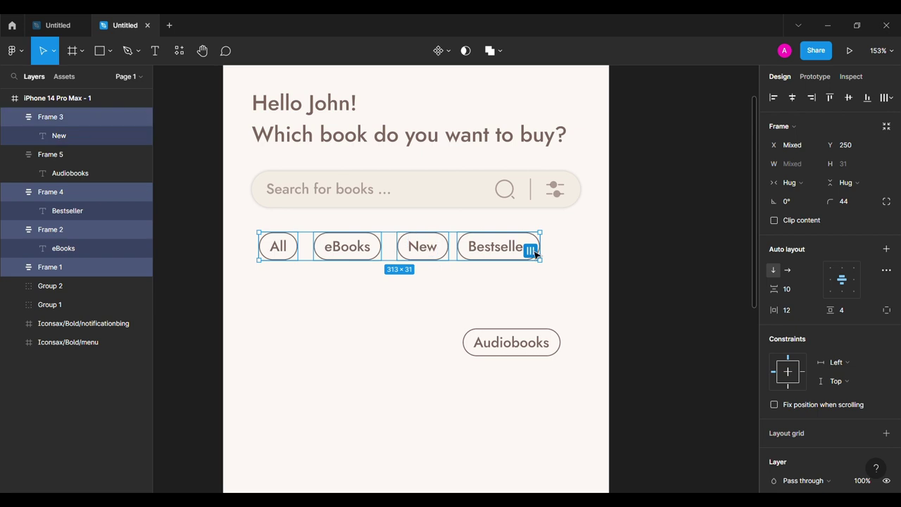
{"action": "left_click_drag", "start_coordinate": [527, 354], "coordinate": [629, 246]}
{"action": "key", "text": "ctrl+z"}
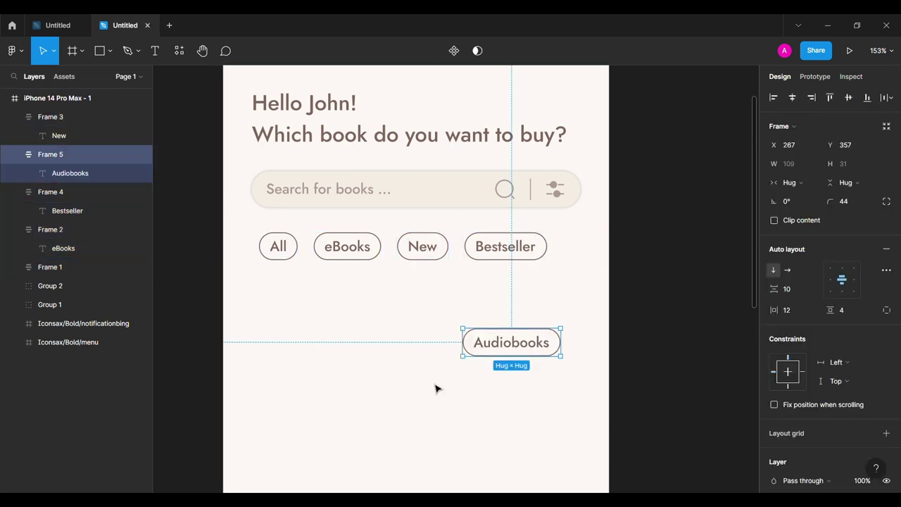
{"action": "left_click_drag", "start_coordinate": [493, 343], "coordinate": [616, 246]}
- Select all five chips and set the gap between them to 8
{"action": "left_click", "coordinate": [526, 257], "text": "shift"}
{"action": "left_click", "coordinate": [406, 258], "text": "shift"}
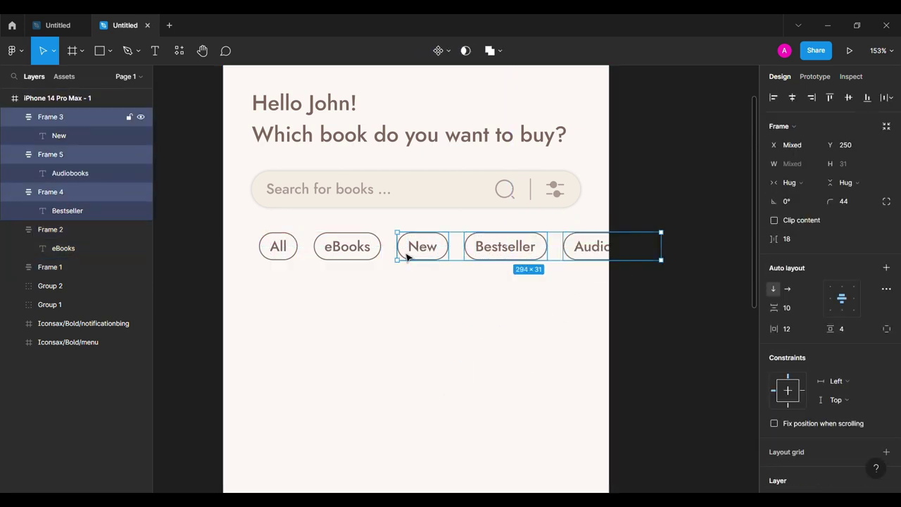
{"action": "left_click", "coordinate": [347, 252], "text": "shift"}
{"action": "left_click", "coordinate": [275, 255], "text": "shift"}
{"action": "key", "text": "Return"}
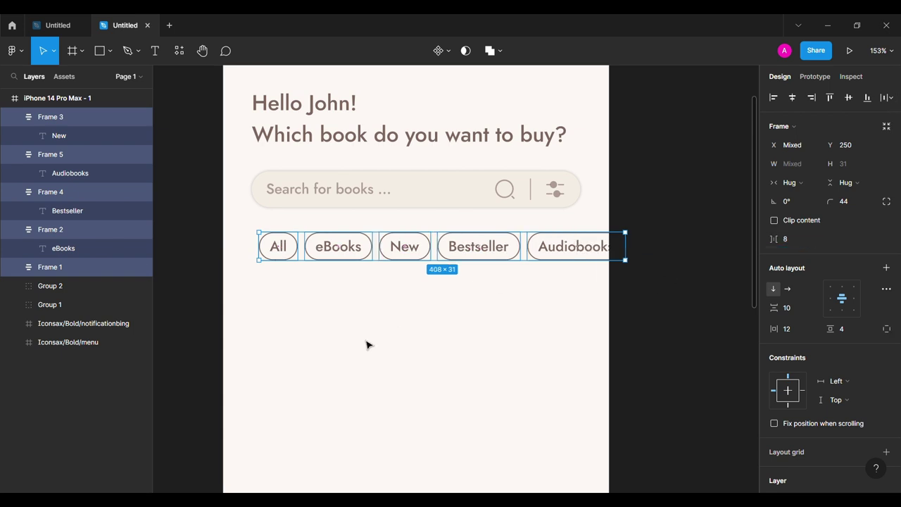
- Collapse the chip layers in the layers panel and select all five together
{"action": "left_click", "coordinate": [367, 345]}
{"action": "left_click", "coordinate": [14, 229]}
{"action": "left_click", "coordinate": [14, 191]}
{"action": "left_click", "coordinate": [14, 154]}
{"action": "left_click", "coordinate": [14, 117]}
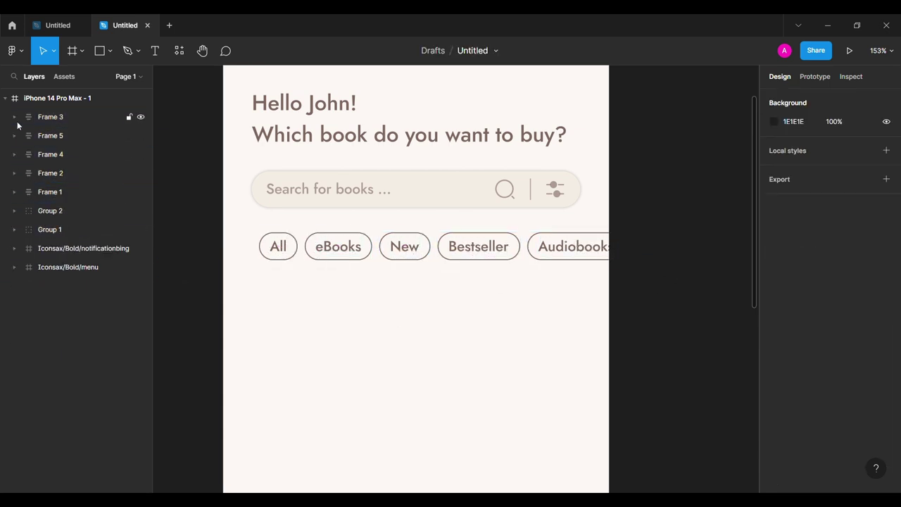
{"action": "left_click", "coordinate": [50, 192]}
{"action": "left_click", "coordinate": [60, 119], "text": "shift"}
- Wrap the five chips in a new frame 366 wide
{"action": "right_click", "coordinate": [64, 149]}
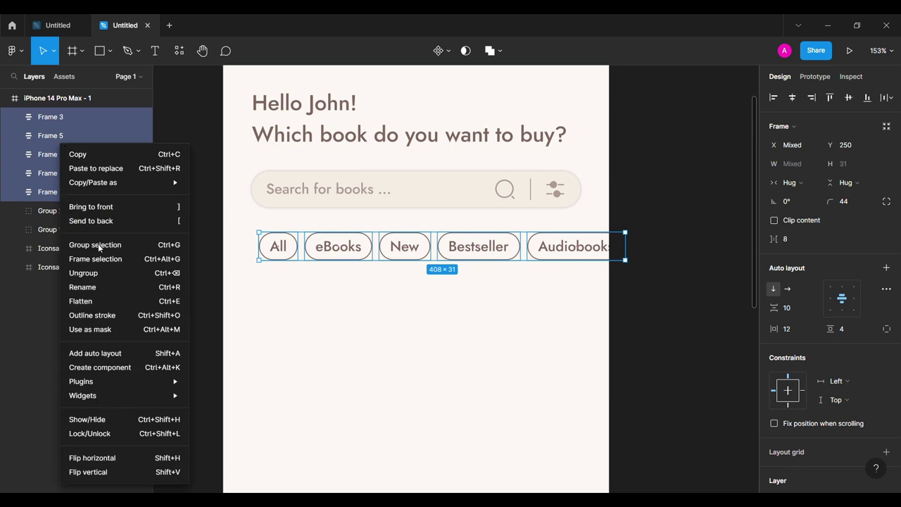
{"action": "left_click", "coordinate": [120, 258]}
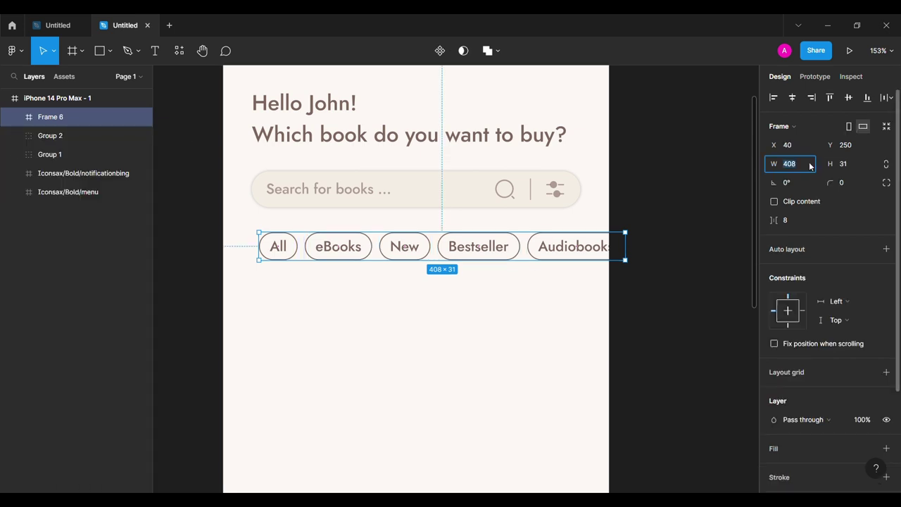
{"action": "type", "text": "366"}
{"action": "key", "text": "Return"}
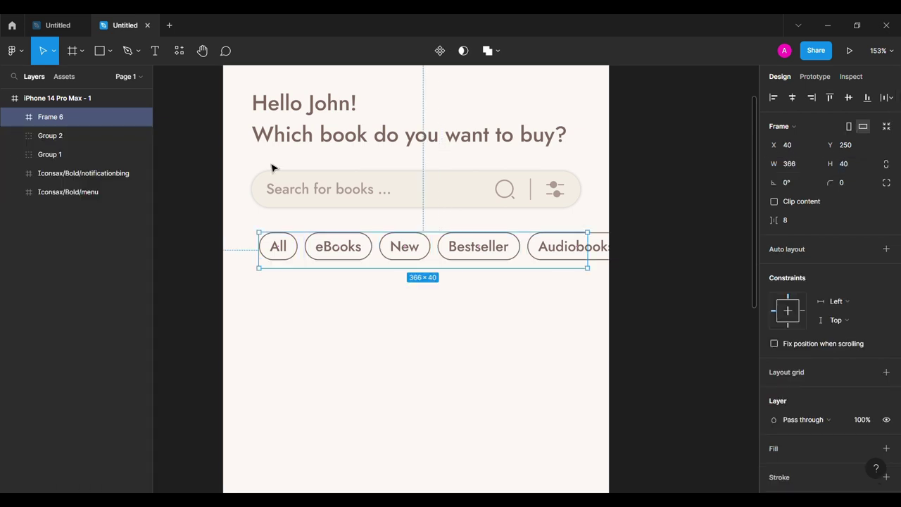
- Reposition the chips downward inside the new frame
{"action": "left_click", "coordinate": [278, 245]}
{"action": "left_click", "coordinate": [65, 137], "text": "shift"}
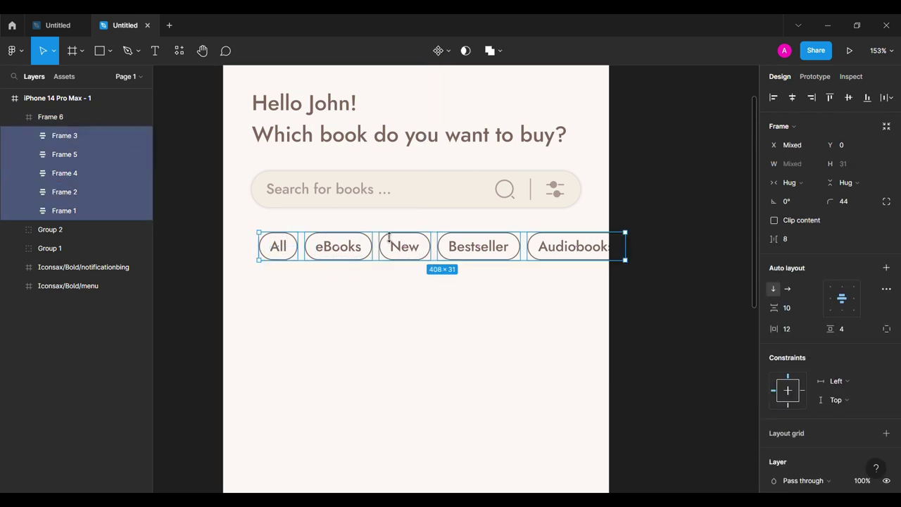
{"action": "left_click_drag", "start_coordinate": [364, 274], "coordinate": [371, 276]}
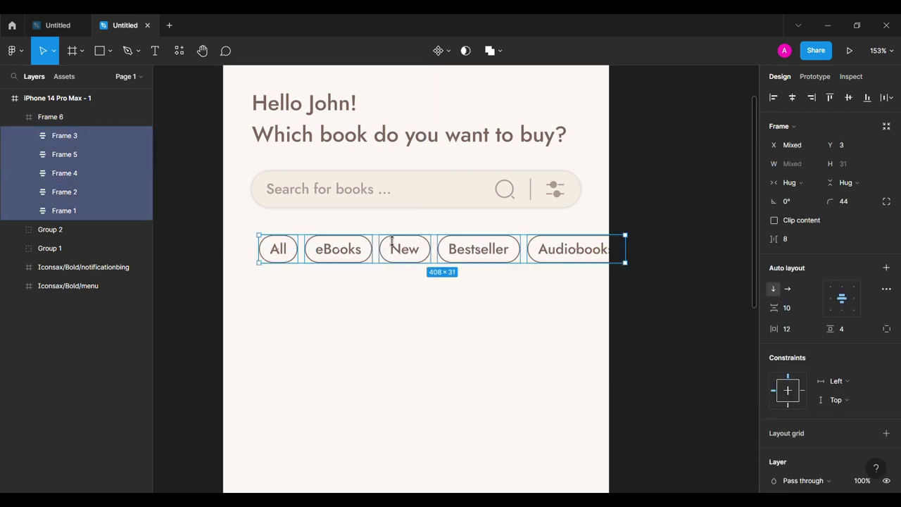
{"action": "left_click_drag", "start_coordinate": [382, 236], "coordinate": [391, 238]}
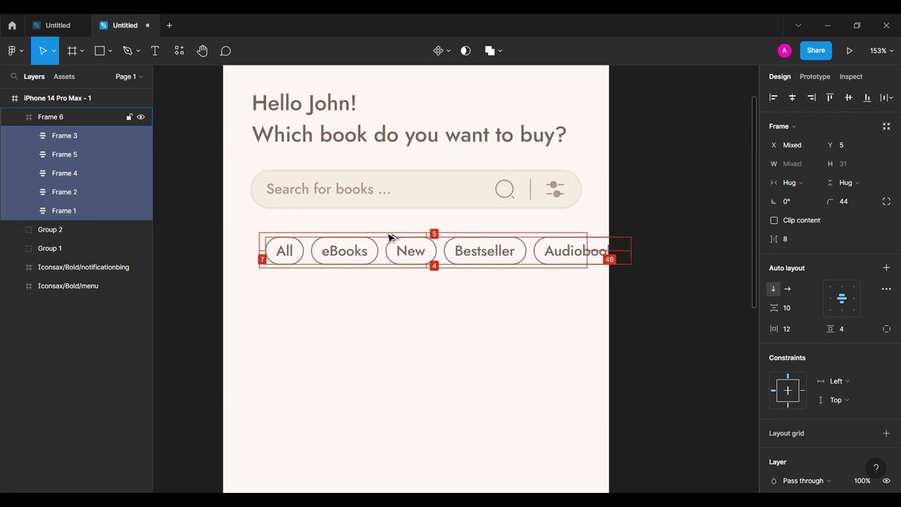
- Clip the chip frame's content and line it up with the search bar
{"action": "left_click", "coordinate": [67, 118]}
{"action": "left_click", "coordinate": [774, 202]}
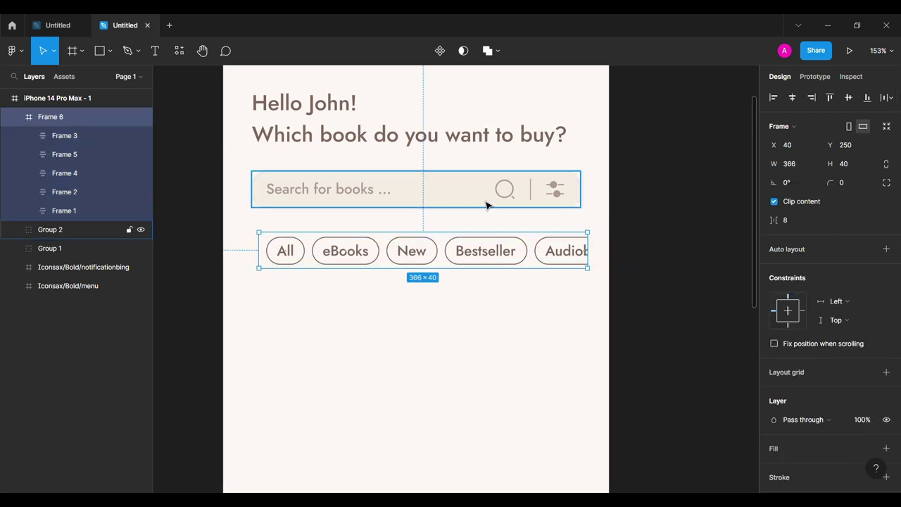
{"action": "key", "text": "Up"}
{"action": "key", "text": "Up"}
{"action": "key", "text": "Up"}
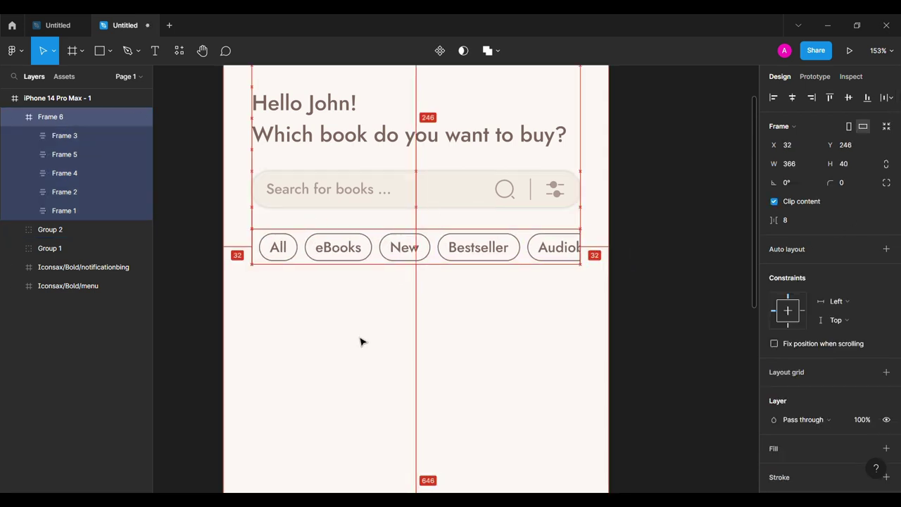
{"action": "left_click", "coordinate": [204, 289]}
{"action": "left_click_drag", "start_coordinate": [332, 259], "coordinate": [326, 259]}
- Set the chip row's overflow to horizontal scrolling and begin a "Popular" label below it
{"action": "left_click", "coordinate": [814, 76]}
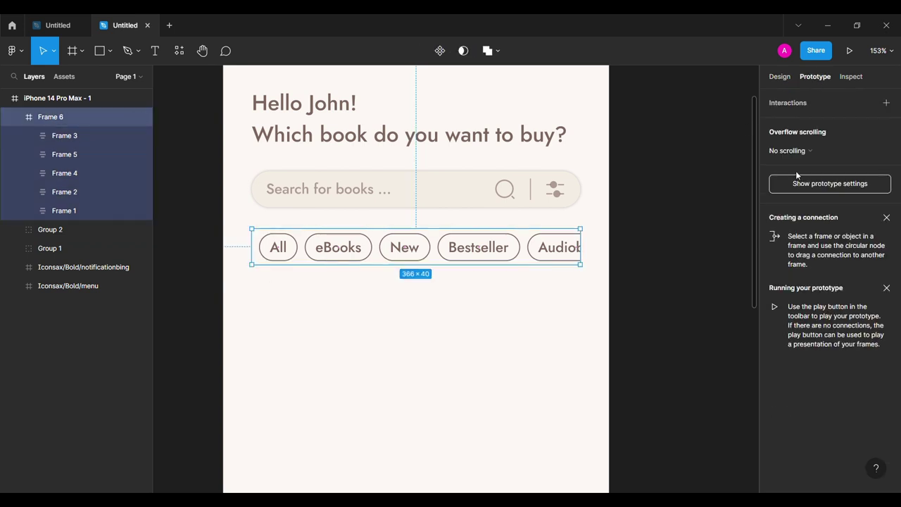
{"action": "left_click", "coordinate": [785, 151]}
{"action": "left_click", "coordinate": [795, 164]}
{"action": "left_click", "coordinate": [780, 77]}
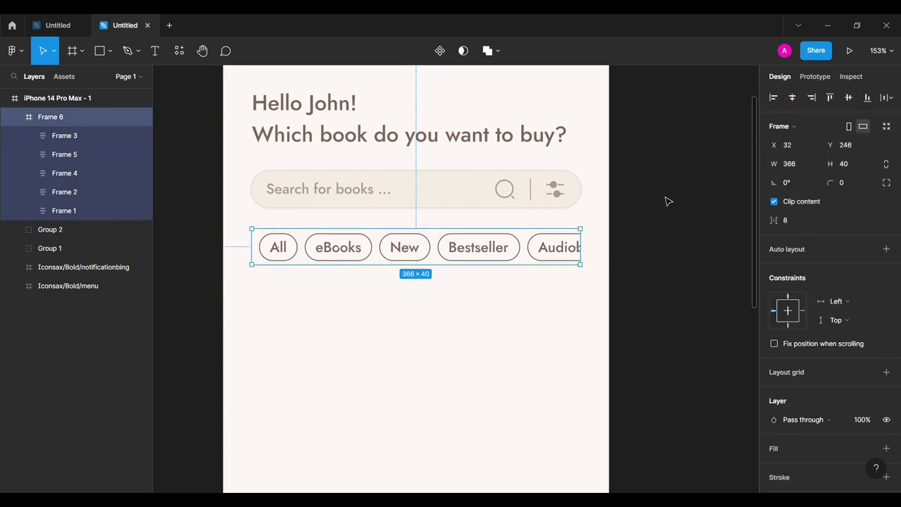
{"action": "left_click", "coordinate": [668, 202]}
{"action": "left_click", "coordinate": [298, 304]}
{"action": "type", "text": "Popular"}
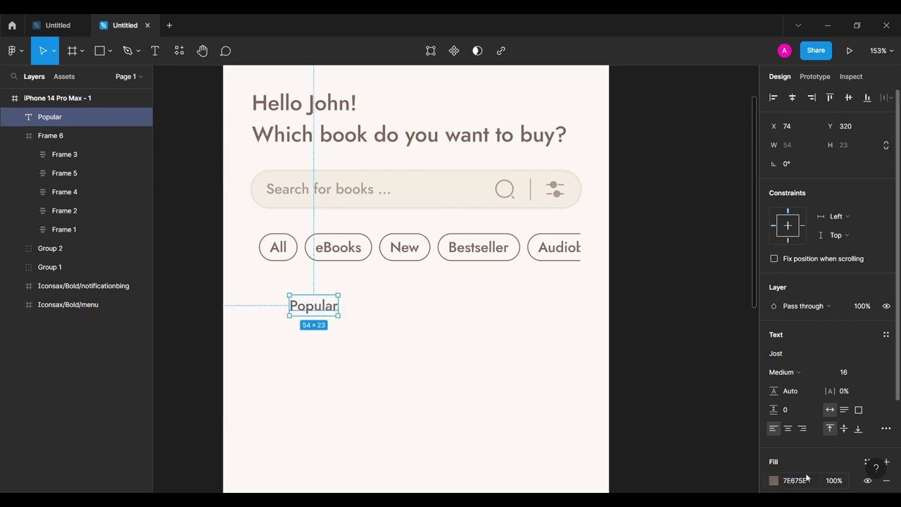
- Make Popular SemiBold 24 and align it with the chips' left edge
{"action": "left_click", "coordinate": [784, 372]}
{"action": "left_click", "coordinate": [794, 272]}
{"action": "type", "text": "4"}
{"action": "key", "text": "Return"}
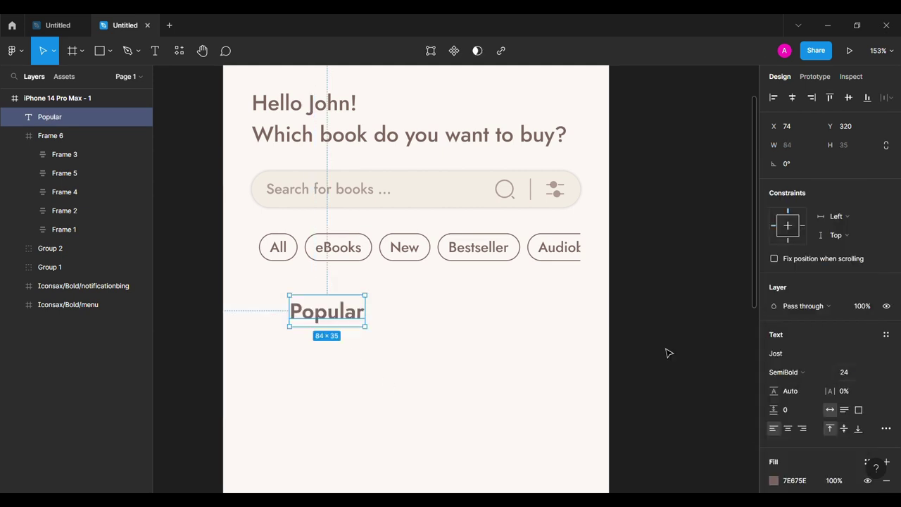
{"action": "left_click_drag", "start_coordinate": [333, 318], "coordinate": [288, 297]}
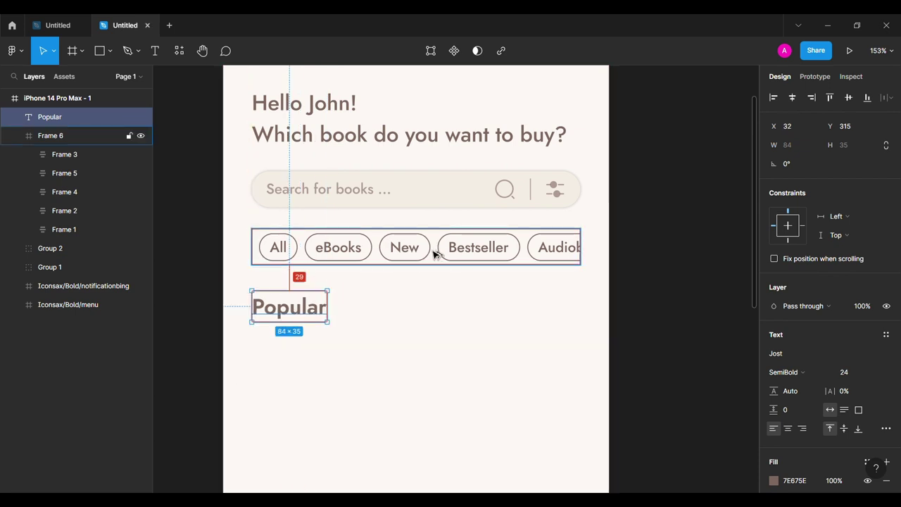
{"action": "left_click", "coordinate": [175, 310]}
- Add a Medium 16 "See all" label to the right of Popular
{"action": "key", "text": "t"}
{"action": "left_click", "coordinate": [446, 292]}
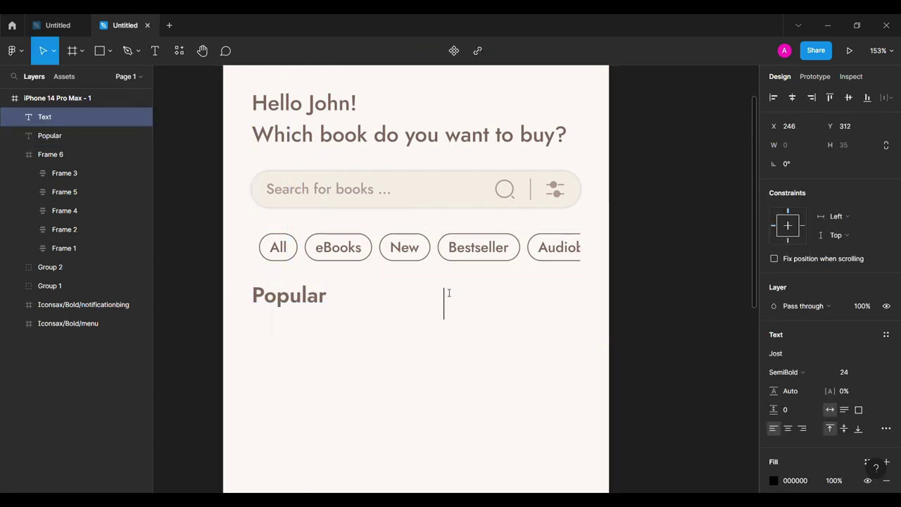
{"action": "type", "text": "See all"}
{"action": "key", "text": "Escape"}
{"action": "left_click", "coordinate": [843, 372]}
{"action": "type", "text": "16"}
{"action": "key", "text": "Return"}
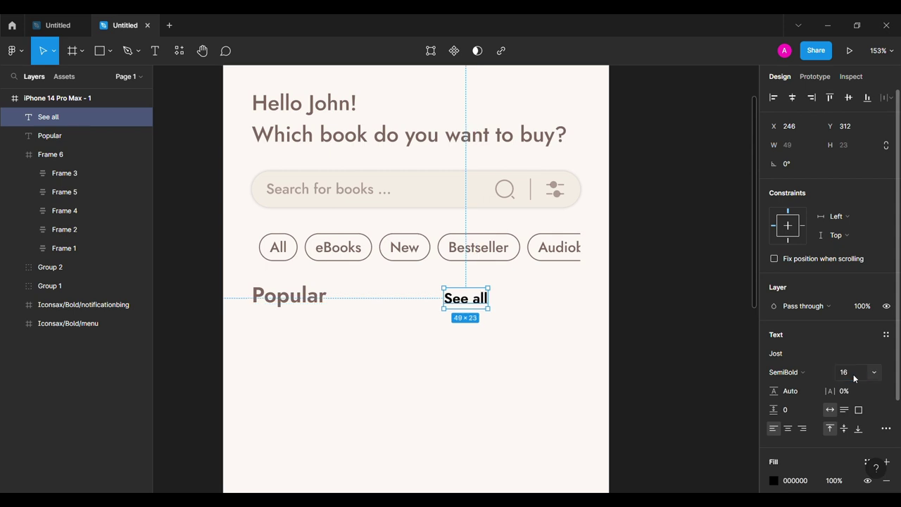
{"action": "left_click", "coordinate": [785, 372]}
{"action": "left_click", "coordinate": [802, 258]}
- Colour See all grey-brown and place a Bold Iconsax right arrow beside it
{"action": "type", "text": "7E675E"}
{"action": "key", "text": "Return"}
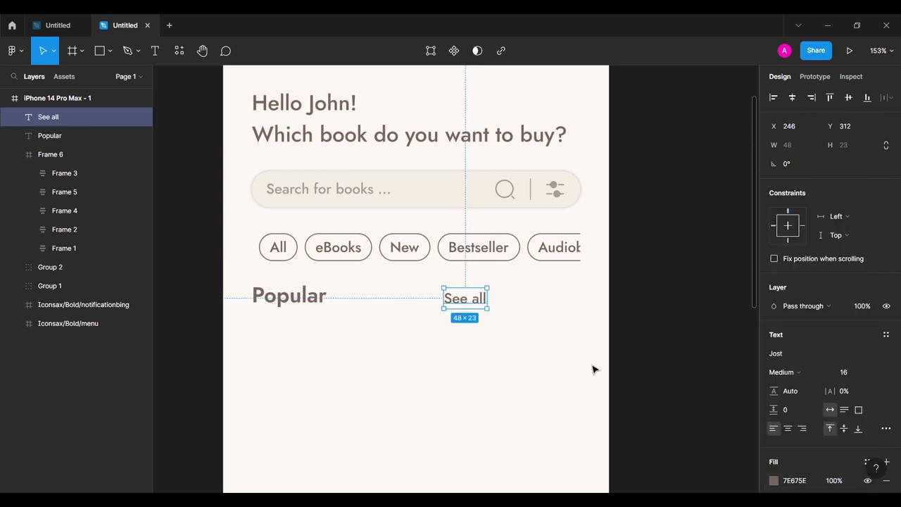
{"action": "left_click", "coordinate": [593, 368]}
{"action": "left_click", "coordinate": [15, 50]}
{"action": "left_click", "coordinate": [680, 223]}
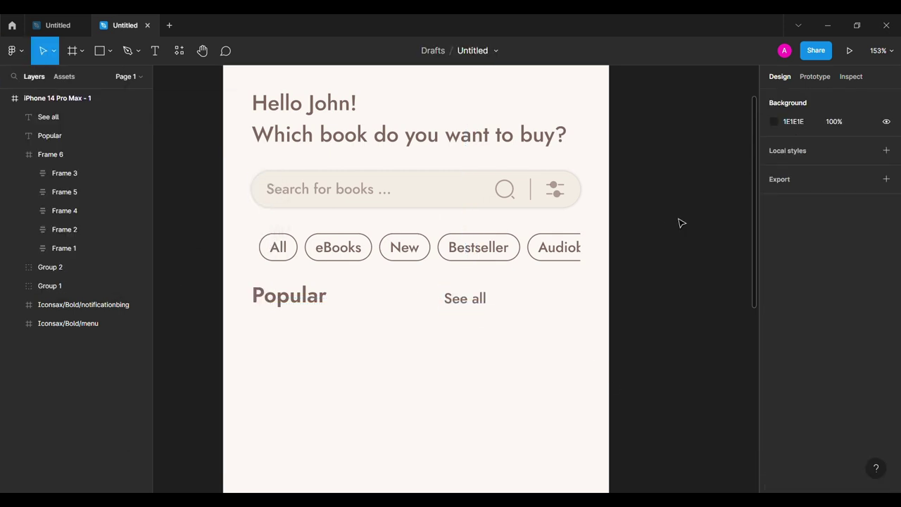
{"action": "left_click", "coordinate": [676, 162]}
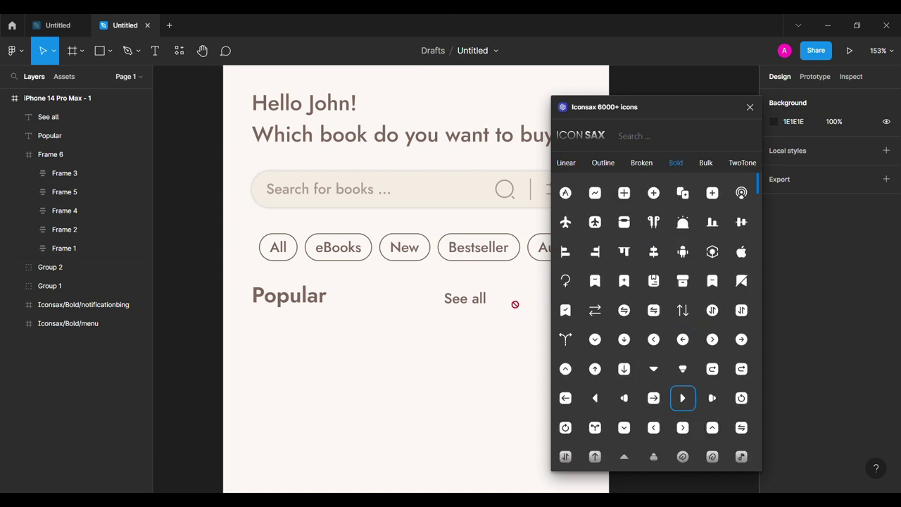
{"action": "left_click_drag", "start_coordinate": [515, 304], "coordinate": [506, 302]}
{"action": "left_click", "coordinate": [750, 107]}
- Group See all with its arrow, centre it on Popular and shift it right
{"action": "left_click", "coordinate": [465, 299], "text": "shift"}
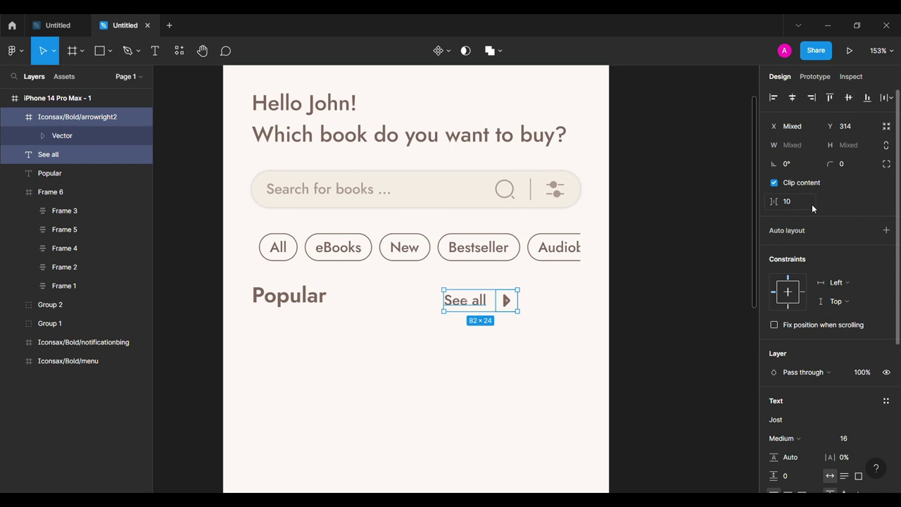
{"action": "key", "text": "ctrl+g"}
{"action": "left_click", "coordinate": [295, 295], "text": "shift"}
{"action": "left_click", "coordinate": [848, 97]}
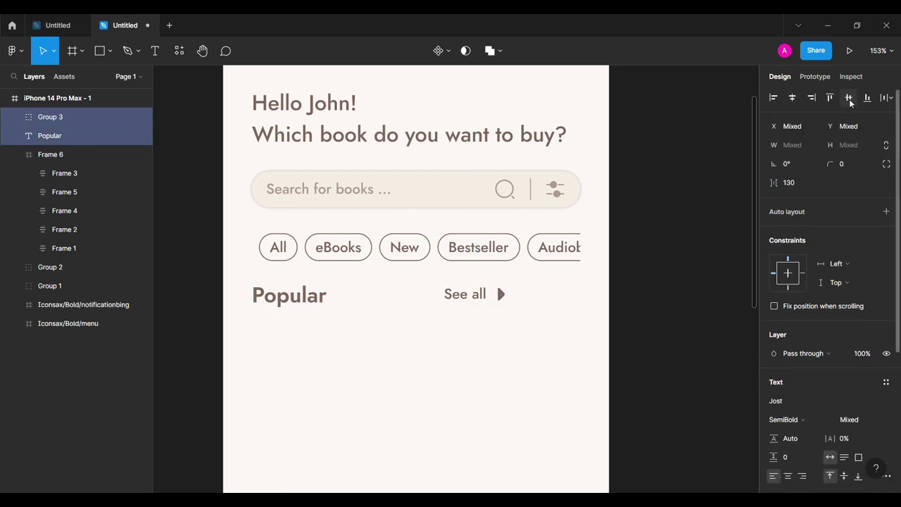
{"action": "left_click", "coordinate": [472, 302]}
{"action": "key", "text": "shift+Right"}
{"action": "key", "text": "shift+Right"}
{"action": "key", "text": "shift+Right"}
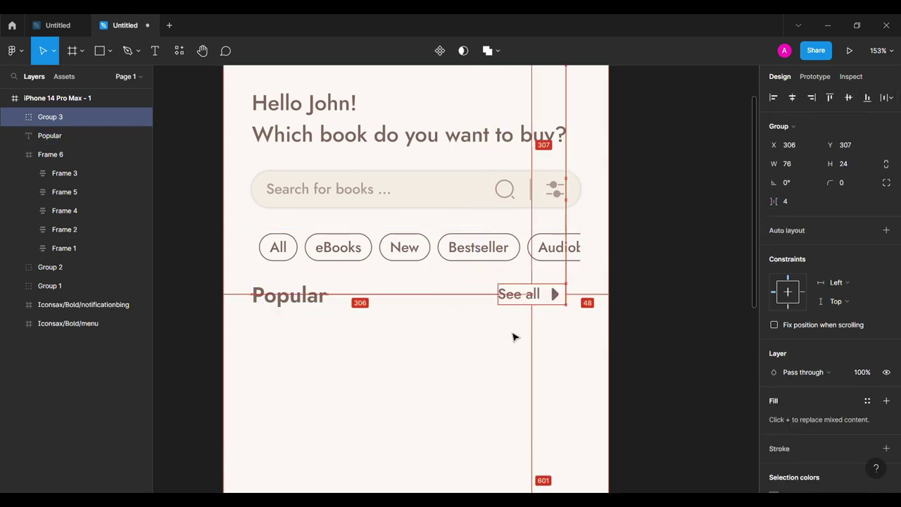
- Group the Popular heading and See all group into one header row
{"action": "left_click", "coordinate": [285, 298], "text": "shift"}
{"action": "key", "text": "ctrl+g"}
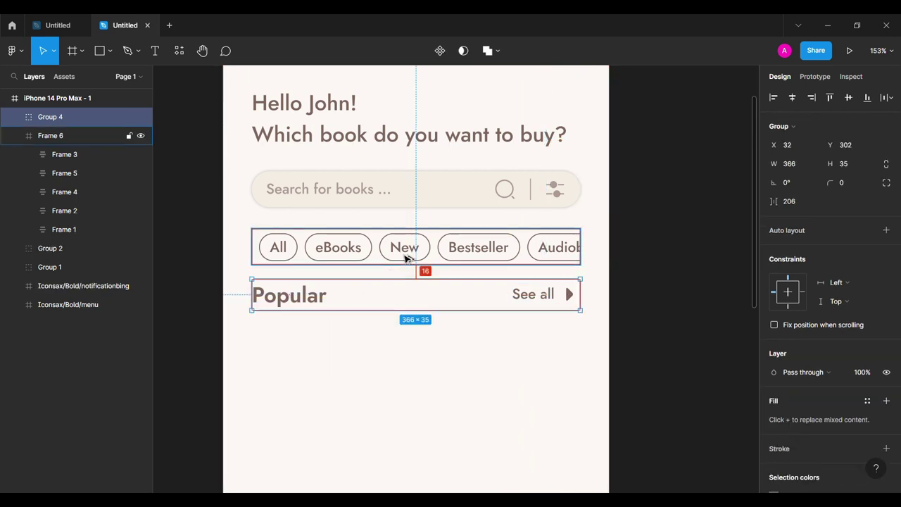
{"action": "left_click", "coordinate": [210, 327]}
{"action": "left_click", "coordinate": [14, 135]}
- Place the four book-cover images in a row just below the Popular heading
{"action": "left_click", "coordinate": [110, 51]}
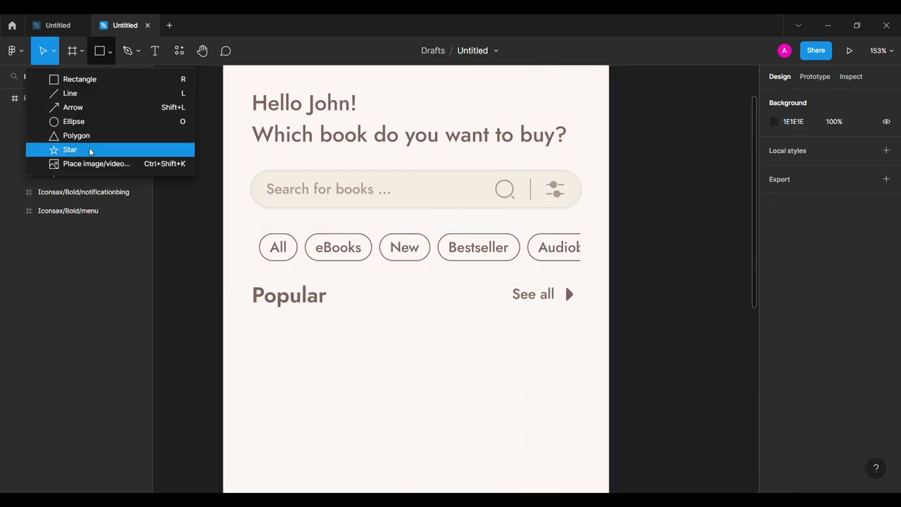
{"action": "left_click", "coordinate": [84, 162]}
{"action": "key", "text": "ctrl+v"}
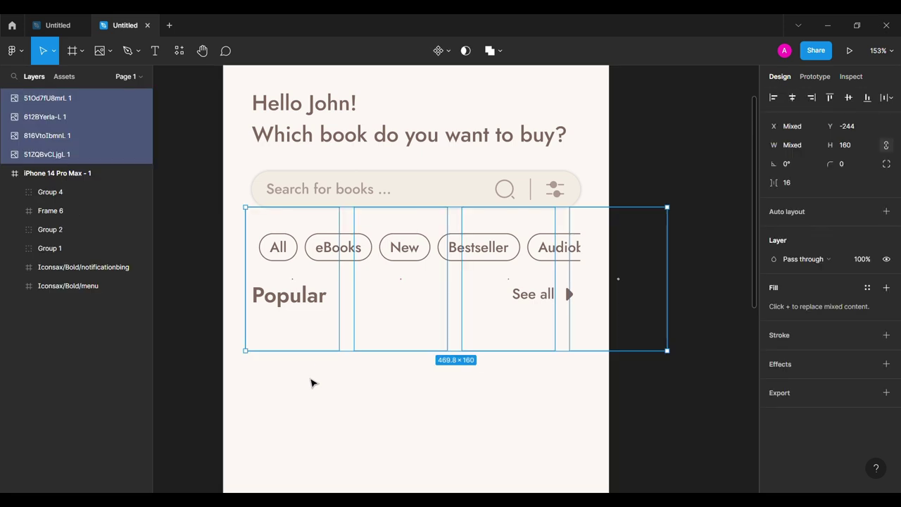
{"action": "left_click_drag", "start_coordinate": [387, 386], "coordinate": [402, 403]}
{"action": "scroll", "coordinate": [402, 378], "scroll_direction": "down", "scroll_amount": 1}
{"action": "scroll", "coordinate": [402, 376], "scroll_direction": "down", "scroll_amount": 2}
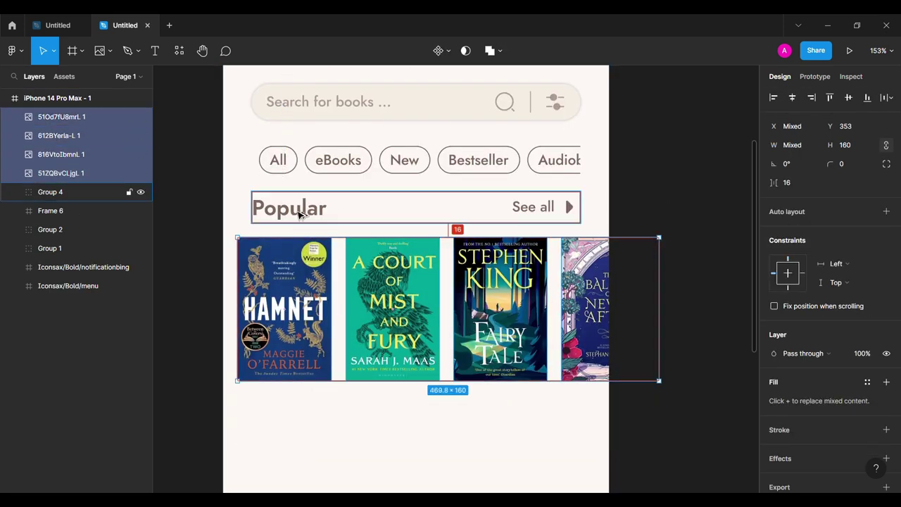
{"action": "left_click_drag", "start_coordinate": [301, 207], "coordinate": [247, 436]}
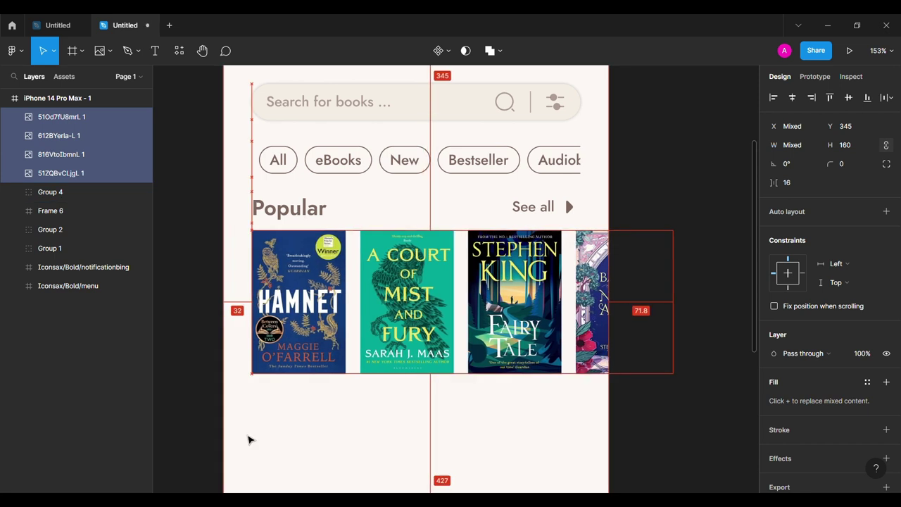
{"action": "left_click", "coordinate": [183, 382]}
- Add a 'Hamnet' title under the first cover in Jost Medium 16, colour #7E675E
{"action": "scroll", "coordinate": [183, 382], "scroll_direction": "down", "scroll_amount": 2}
{"action": "left_click", "coordinate": [278, 330]}
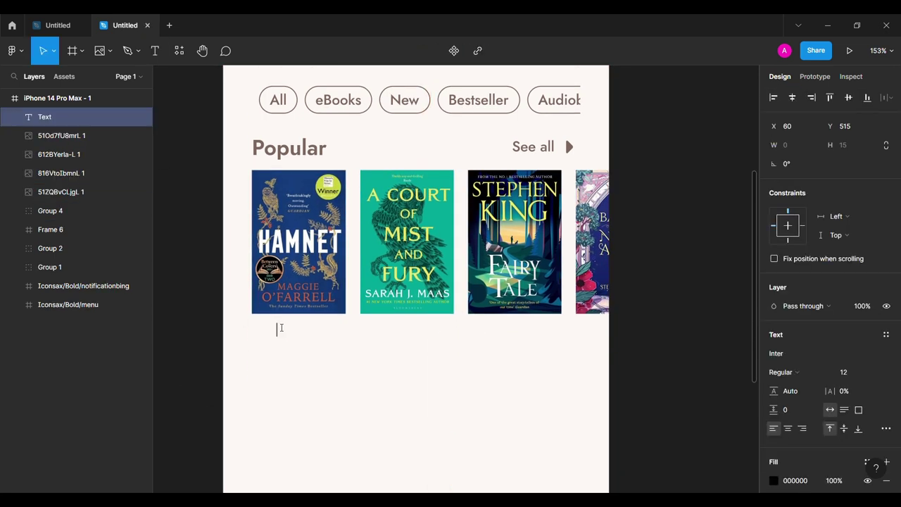
{"action": "type", "text": "Hamnet"}
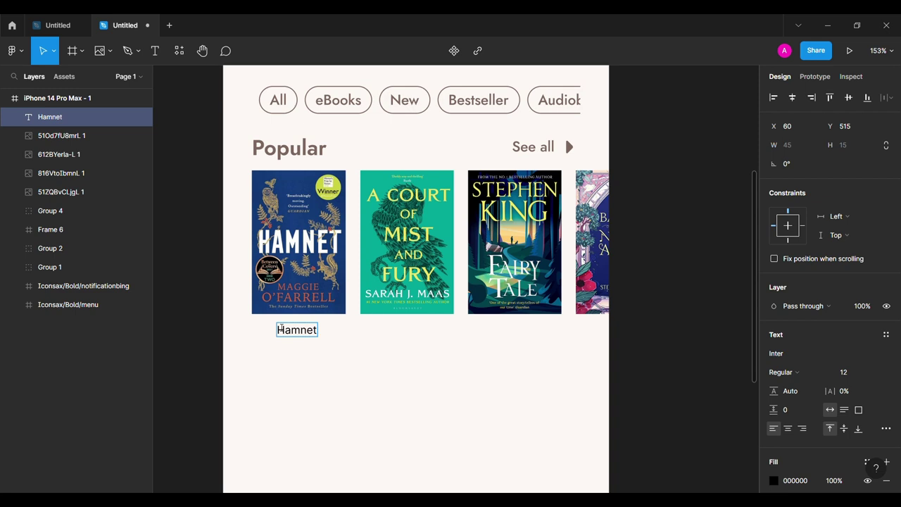
{"action": "type", "text": "Jost"}
{"action": "key", "text": "Return"}
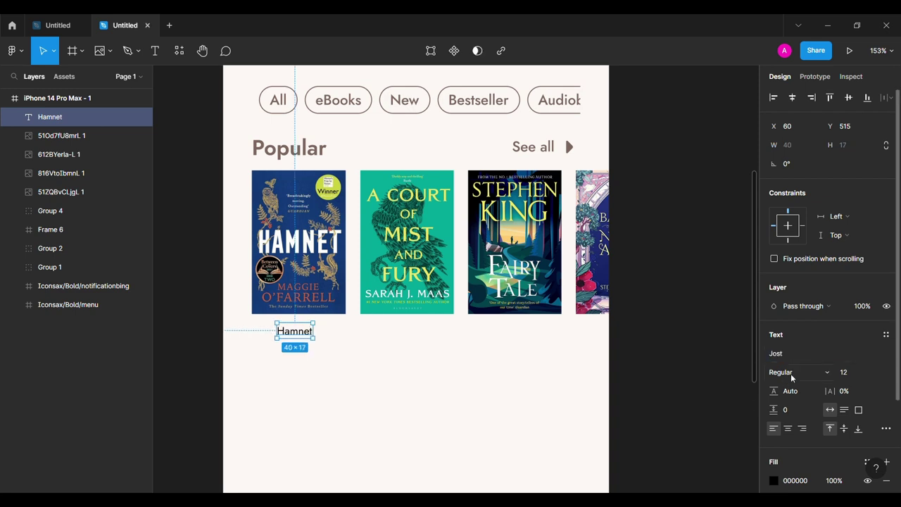
{"action": "left_click", "coordinate": [790, 371]}
{"action": "left_click", "coordinate": [791, 388]}
{"action": "type", "text": "16"}
{"action": "key", "text": "Return"}
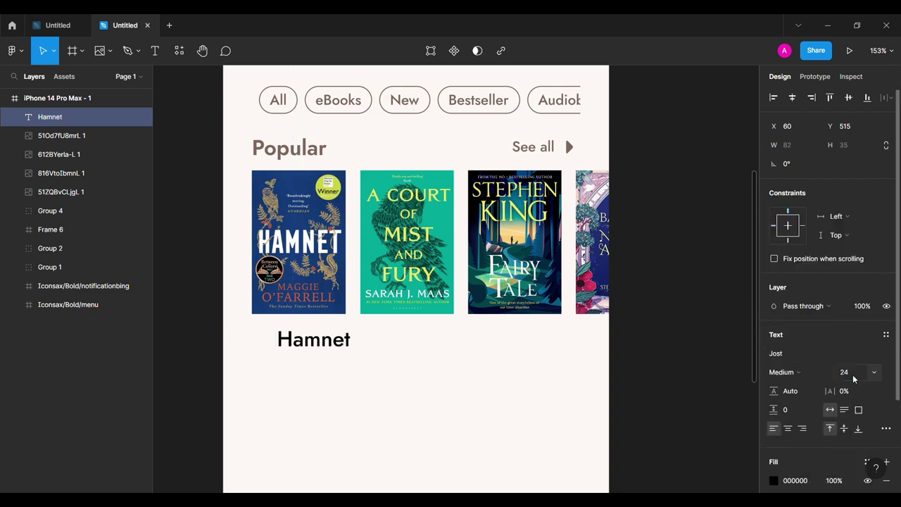
{"action": "left_click", "coordinate": [773, 480]}
{"action": "left_click", "coordinate": [654, 264]}
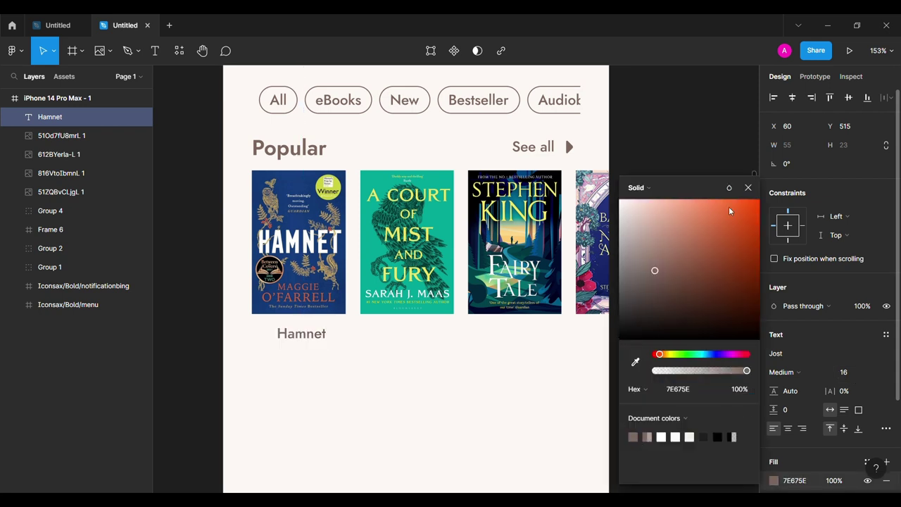
{"action": "left_click", "coordinate": [320, 343]}
- Duplicate the title as a size-12 author line beneath it and group the two texts
{"action": "left_click_drag", "start_coordinate": [316, 338], "coordinate": [315, 363]}
{"action": "double_click", "coordinate": [314, 363]}
{"action": "type", "text": "Maggie O'Farrell"}
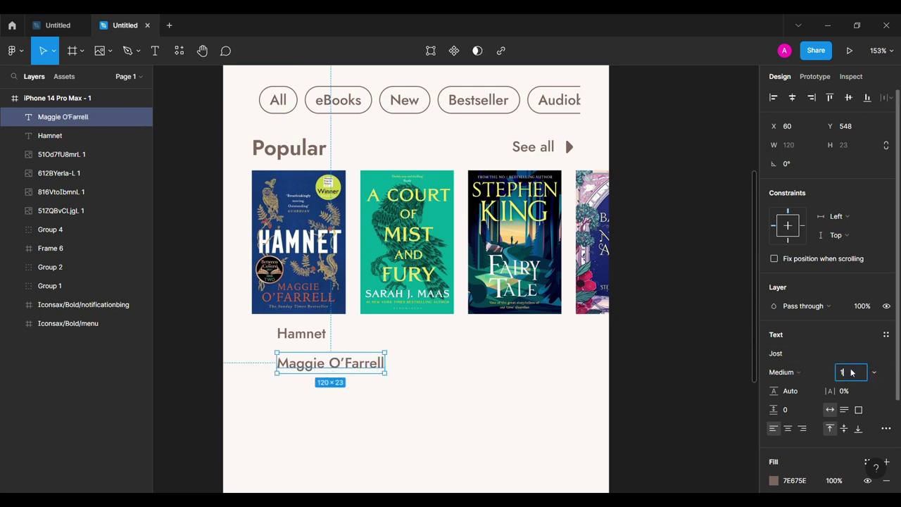
{"action": "type", "text": "2"}
{"action": "key", "text": "Return"}
{"action": "left_click_drag", "start_coordinate": [320, 367], "coordinate": [306, 357]}
{"action": "left_click", "coordinate": [301, 334], "text": "shift"}
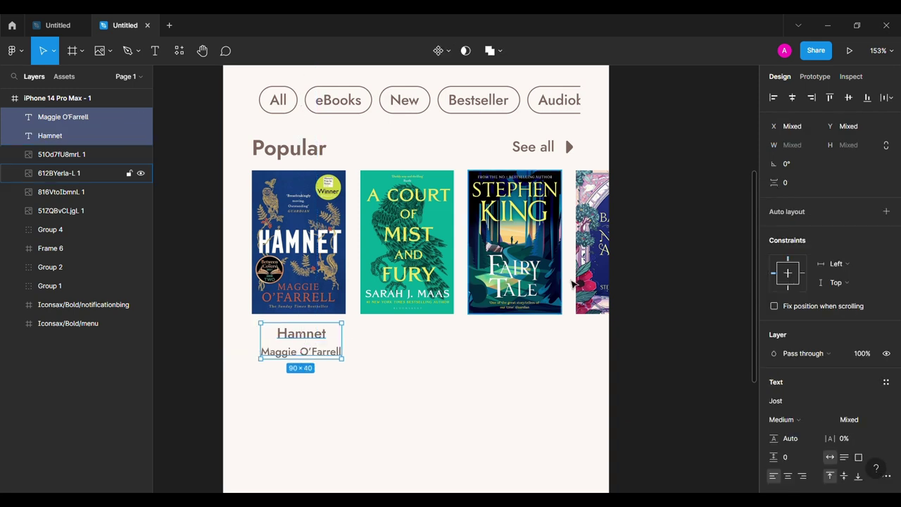
{"action": "key", "text": "ctrl+g"}
- Centre the text under the Hamnet cover, colour the author #F06267, and group with the cover
{"action": "left_click_drag", "start_coordinate": [305, 293], "coordinate": [305, 285]}
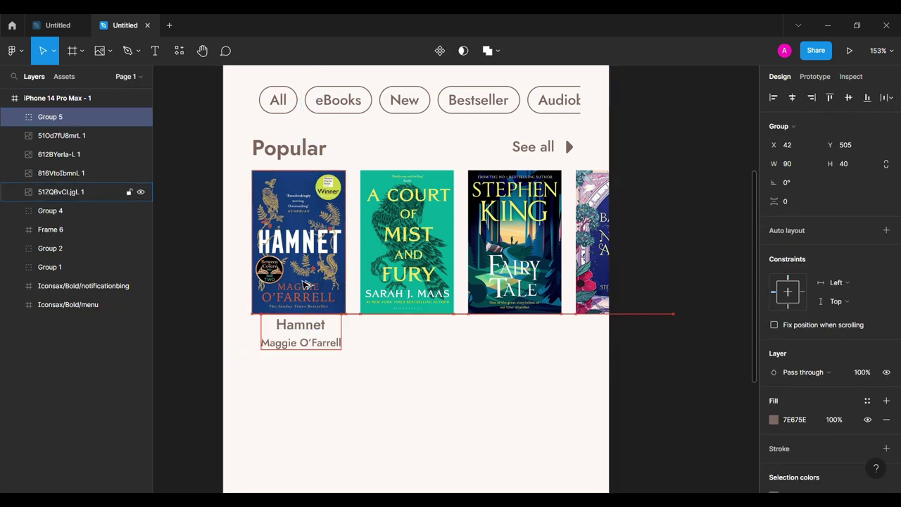
{"action": "left_click", "coordinate": [61, 192], "text": "shift"}
{"action": "left_click", "coordinate": [791, 102]}
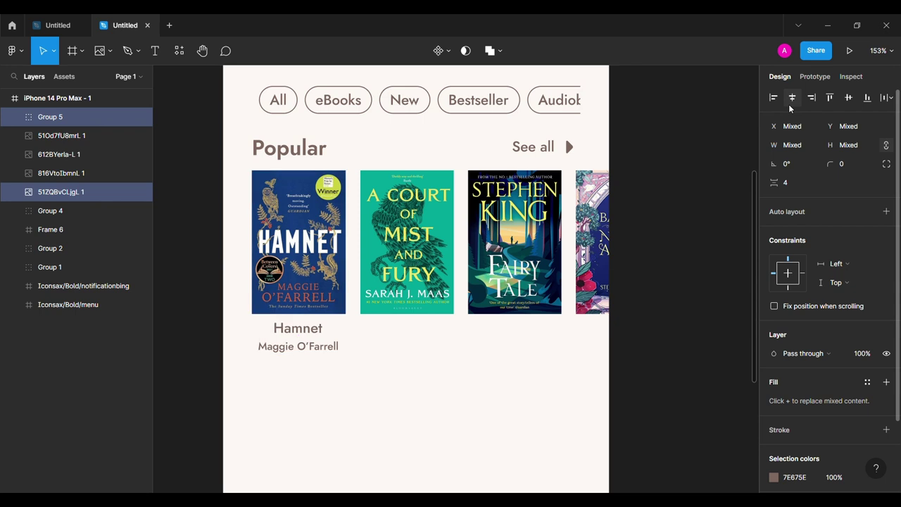
{"action": "key", "text": "Escape"}
{"action": "double_click", "coordinate": [296, 345]}
{"action": "type", "text": "F06267"}
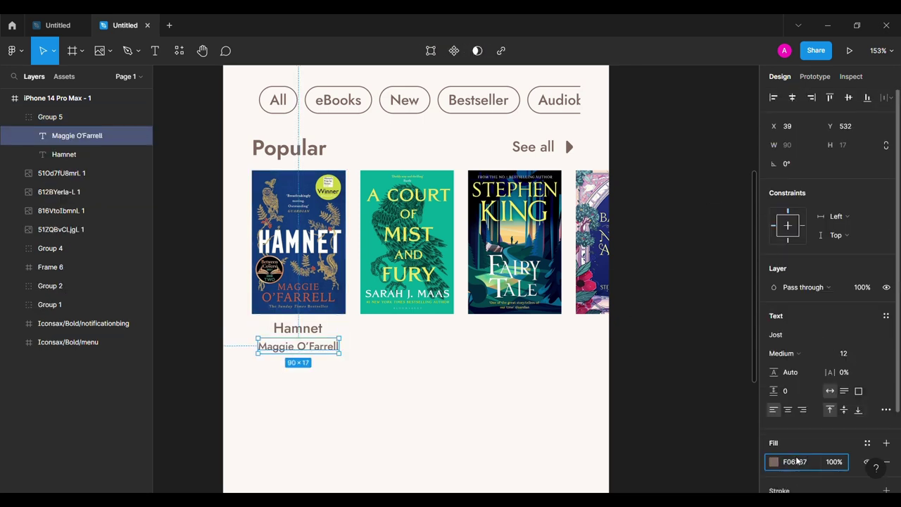
{"action": "left_click", "coordinate": [243, 352]}
{"action": "left_click", "coordinate": [297, 346]}
{"action": "key", "text": "Escape"}
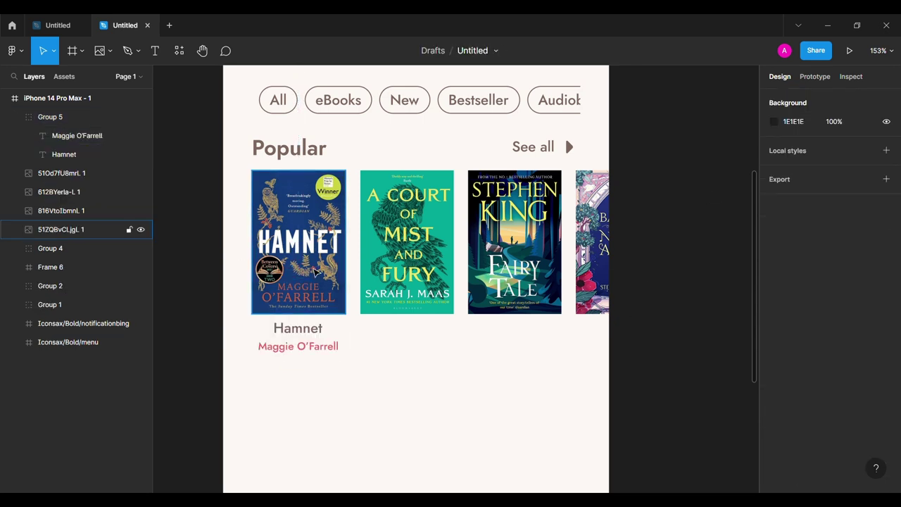
{"action": "left_click", "coordinate": [293, 336]}
{"action": "left_click", "coordinate": [325, 271], "text": "shift"}
{"action": "key", "text": "ctrl+g"}
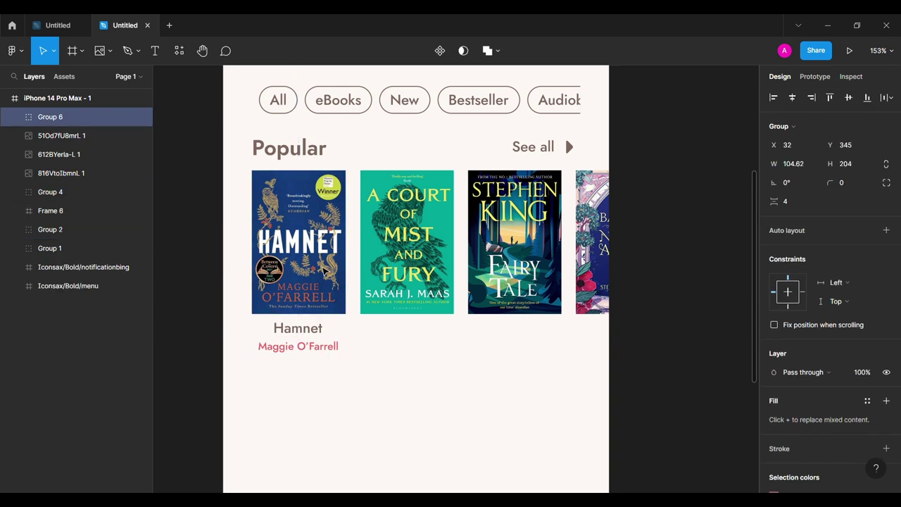
- Copy the title and author under the second cover and retitle it Mist and Fury by Sarah J. Maas
{"action": "double_click", "coordinate": [319, 333]}
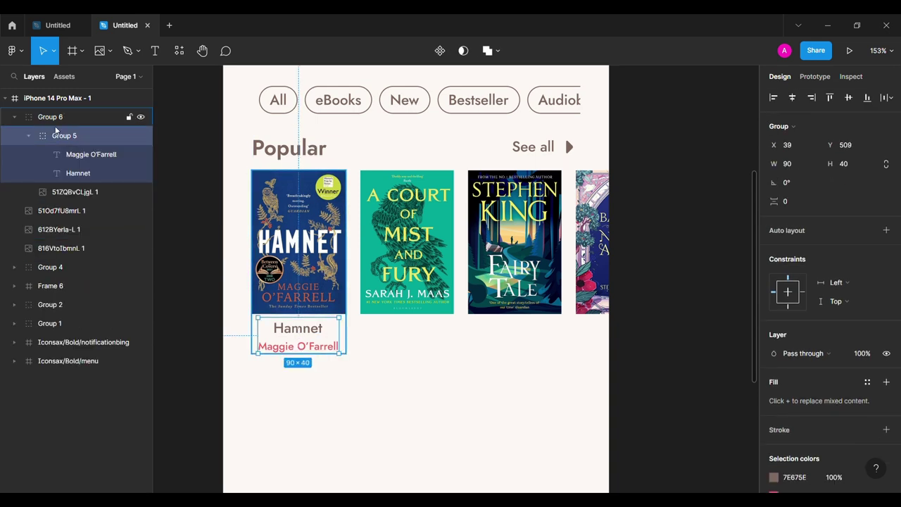
{"action": "left_click_drag", "start_coordinate": [312, 335], "coordinate": [418, 335]}
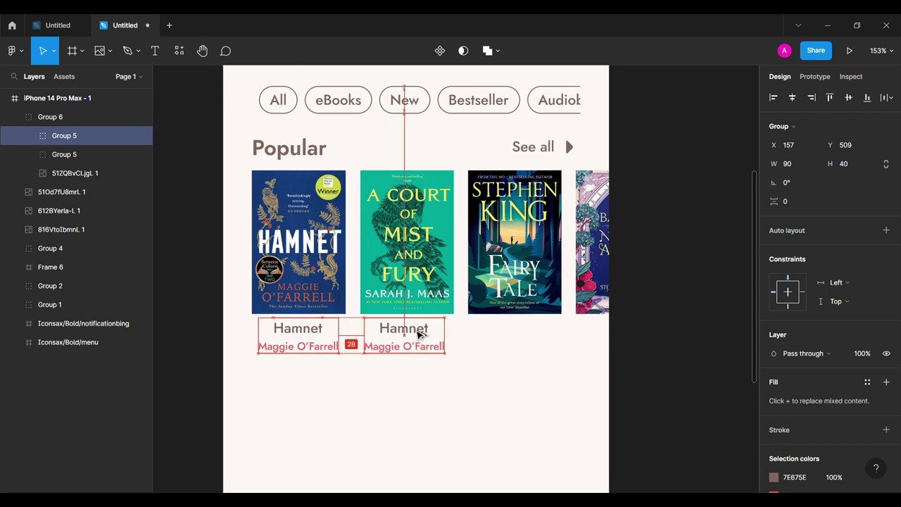
{"action": "left_click", "coordinate": [49, 135]}
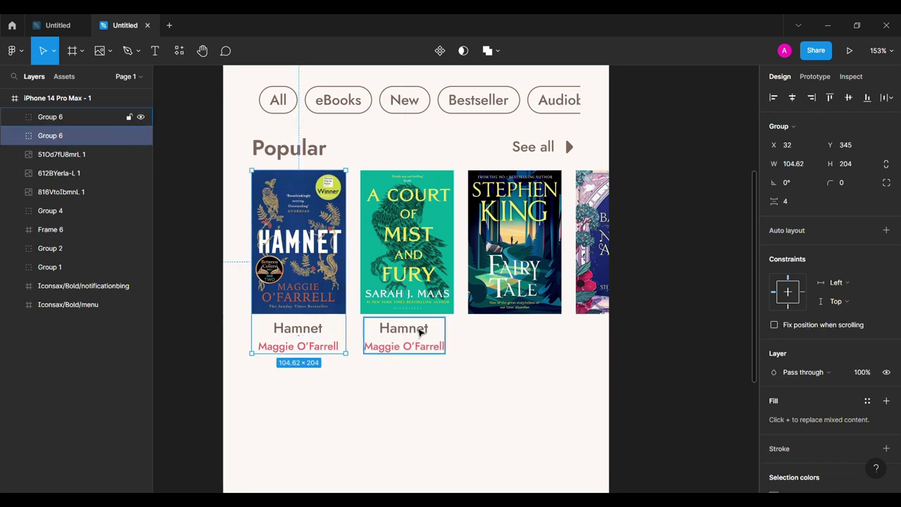
{"action": "double_click", "coordinate": [418, 328]}
{"action": "double_click", "coordinate": [419, 330]}
{"action": "type", "text": "Mist and Fury"}
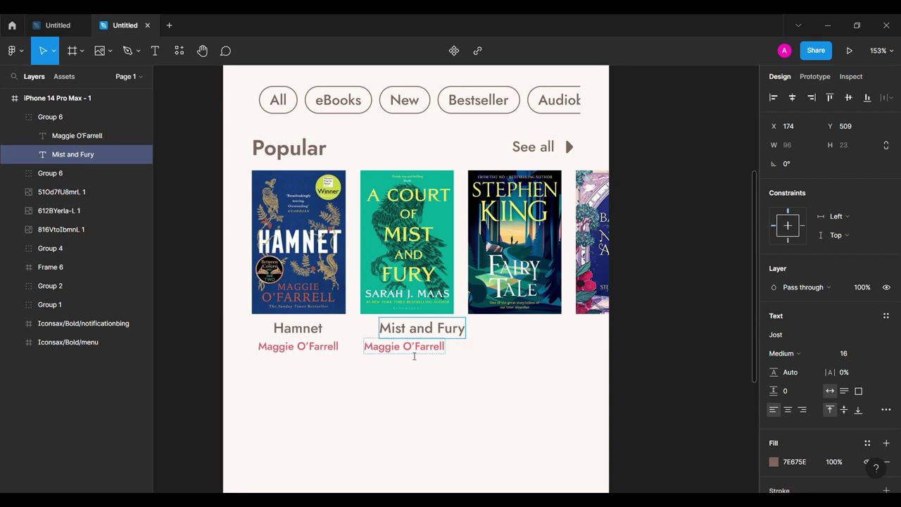
{"action": "type", "text": "nd Fury"}
{"action": "double_click", "coordinate": [414, 352]}
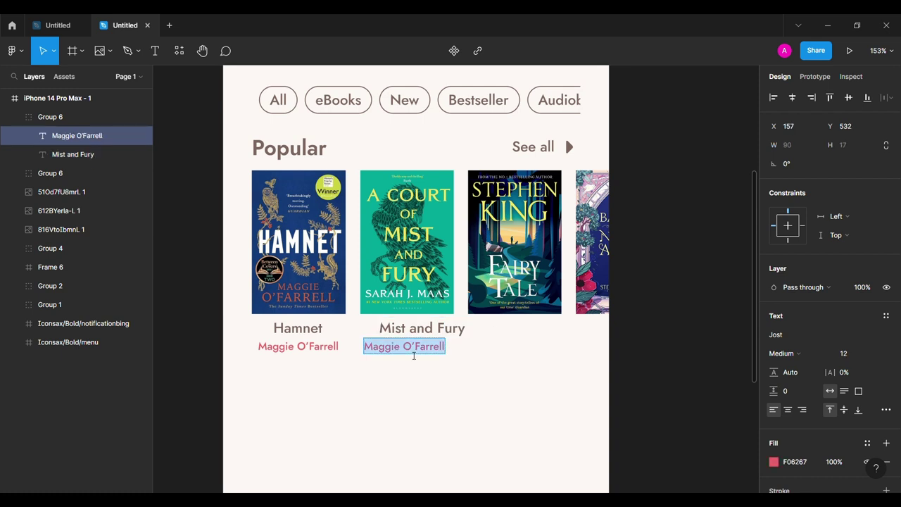
{"action": "type", "text": "Sarah j. Maas"}
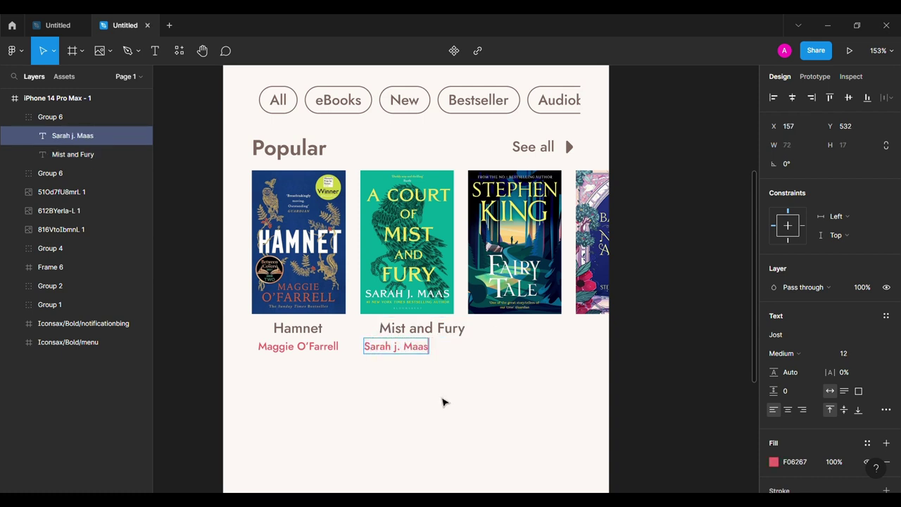
- Centre the Mist and Fury text under its cover, group the card, and move it closer to the first
{"action": "left_click", "coordinate": [421, 328], "text": "shift"}
{"action": "left_click", "coordinate": [407, 239], "text": "shift"}
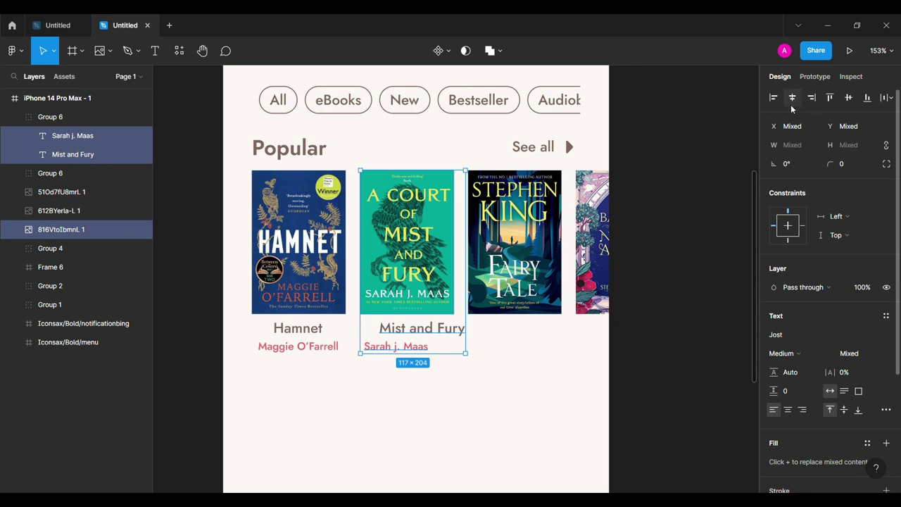
{"action": "key", "text": "alt+h"}
{"action": "key", "text": "ctrl+g"}
{"action": "left_click_drag", "start_coordinate": [415, 239], "coordinate": [402, 239]}
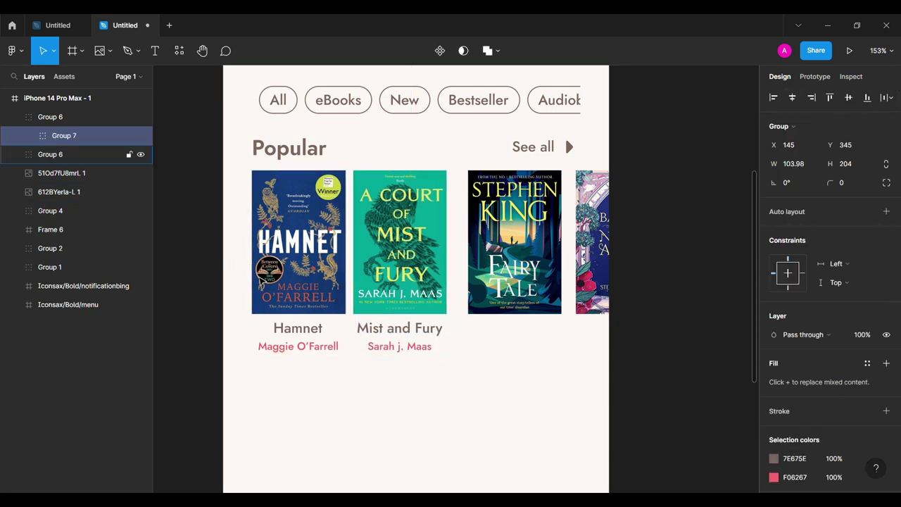
{"action": "left_click", "coordinate": [489, 416]}
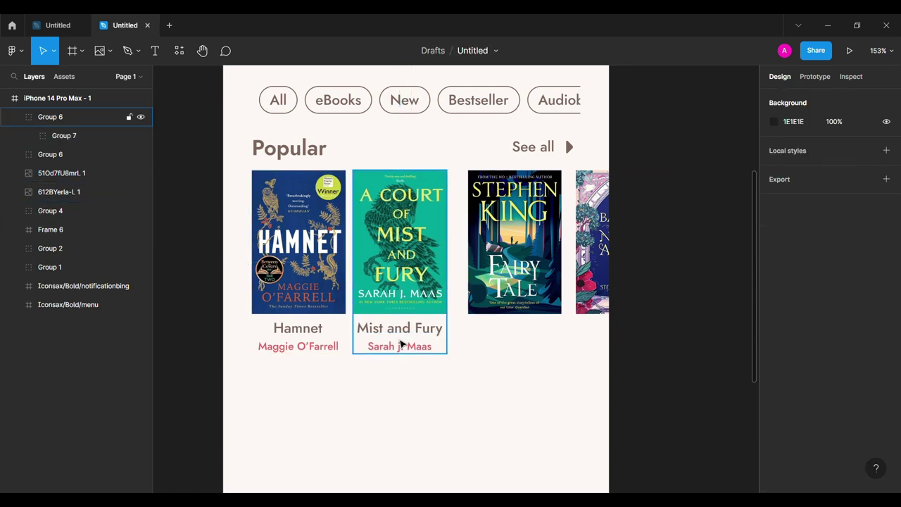
{"action": "left_click", "coordinate": [63, 136]}
{"action": "left_click", "coordinate": [28, 135]}
{"action": "left_click", "coordinate": [83, 173]}
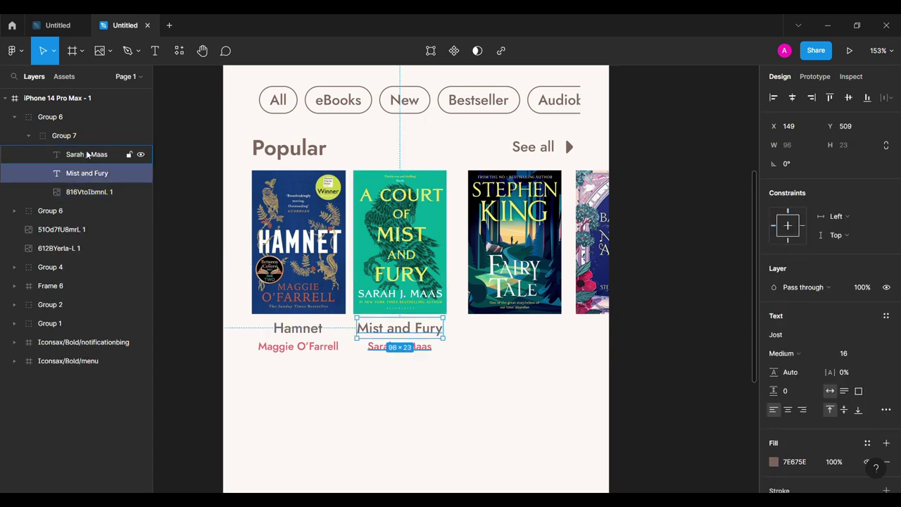
{"action": "left_click", "coordinate": [87, 154], "text": "shift"}
{"action": "key", "text": "ctrl+g"}
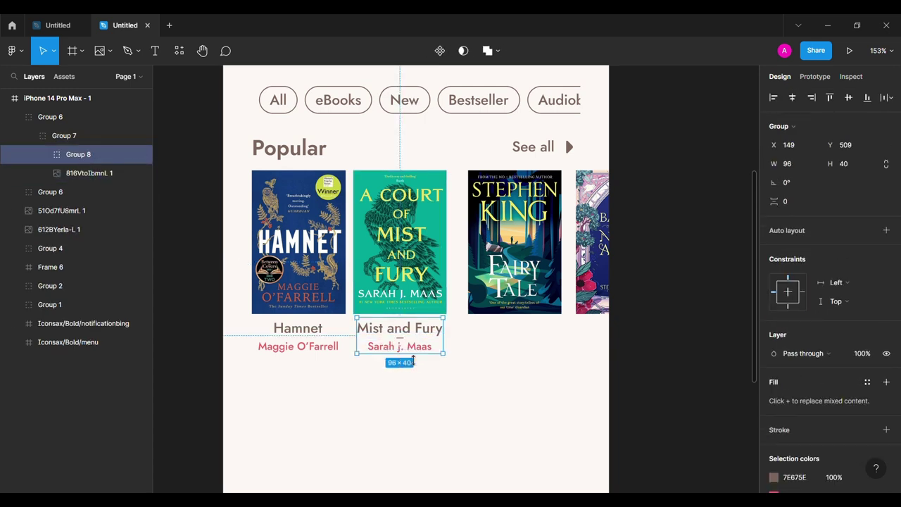
- Copy the title and author under the third cover and retitle it Fairy Tale with its author
{"action": "left_click_drag", "start_coordinate": [430, 334], "coordinate": [553, 337]}
{"action": "left_click", "coordinate": [78, 173]}
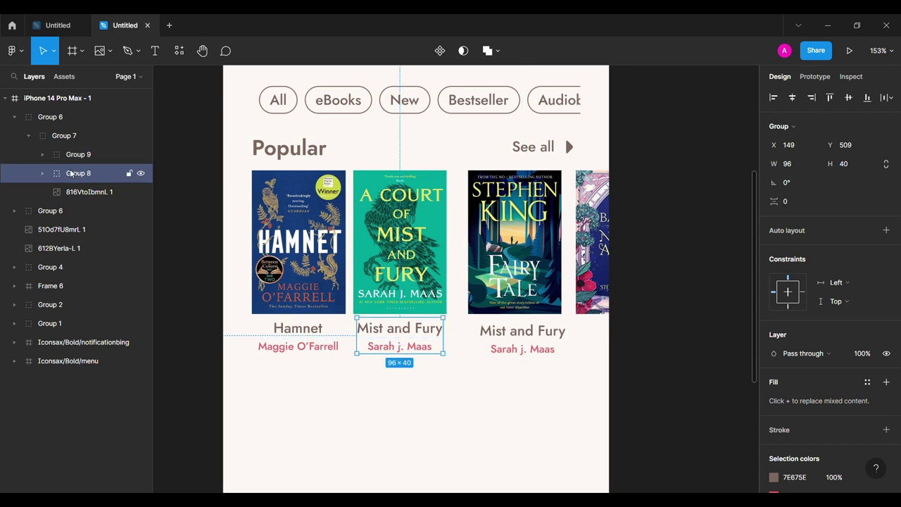
{"action": "mouse_move", "coordinate": [78, 155]}
{"action": "left_mouse_down"}
{"action": "mouse_move", "coordinate": [75, 135]}
{"action": "mouse_move", "coordinate": [32, 127]}
{"action": "left_mouse_up"}
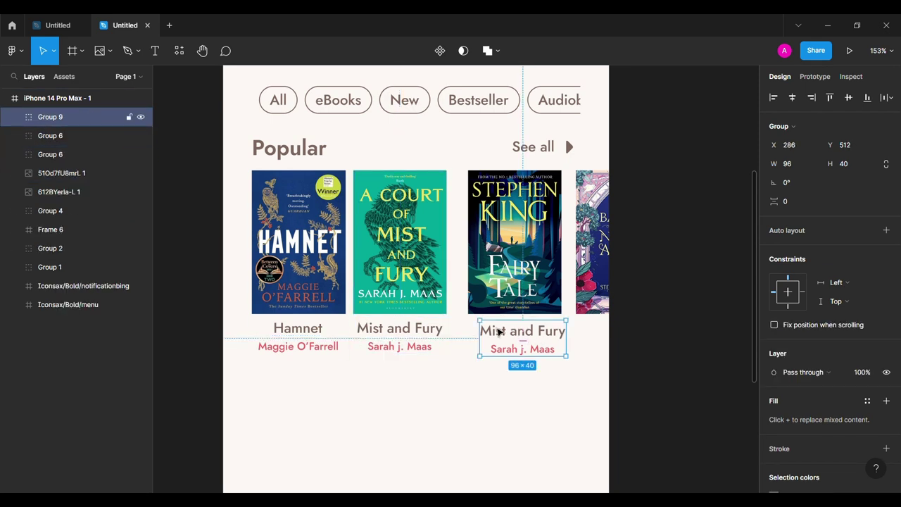
{"action": "left_click_drag", "start_coordinate": [498, 332], "coordinate": [594, 329]}
{"action": "double_click", "coordinate": [524, 331]}
{"action": "double_click", "coordinate": [524, 331]}
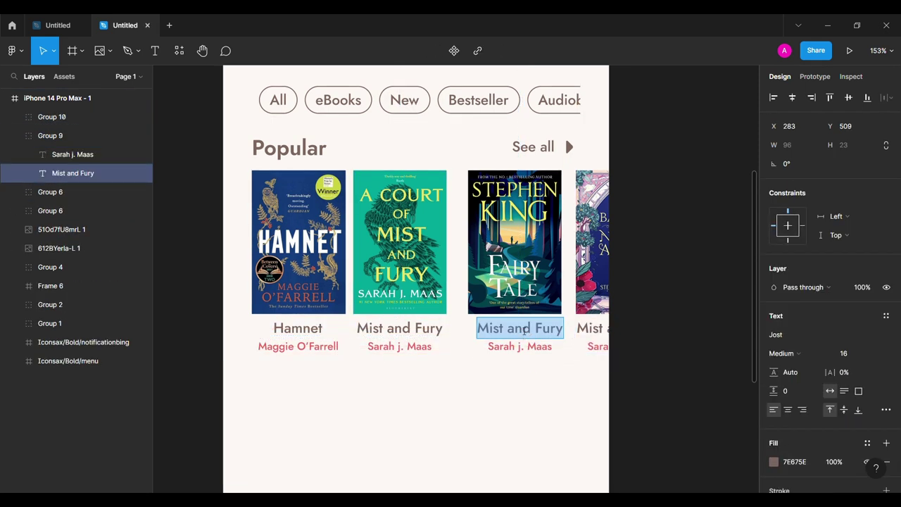
{"action": "type", "text": "Fairy Tale"}
{"action": "double_click", "coordinate": [504, 349]}
{"action": "type", "text": "Stephen King"}
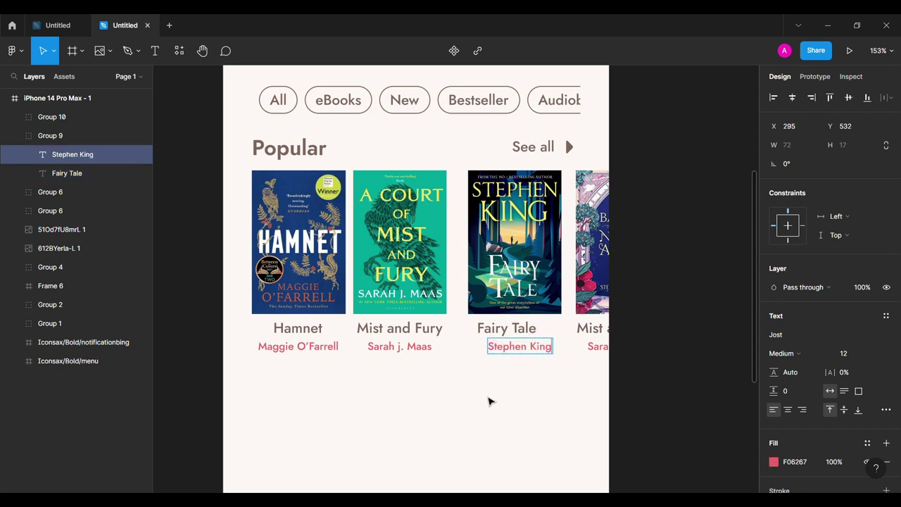
- Centre the Fairy Tale text under its cover, group the card, and nudge it left
{"action": "left_click", "coordinate": [67, 173], "text": "shift"}
{"action": "left_click", "coordinate": [59, 248], "text": "shift"}
{"action": "left_click", "coordinate": [792, 97]}
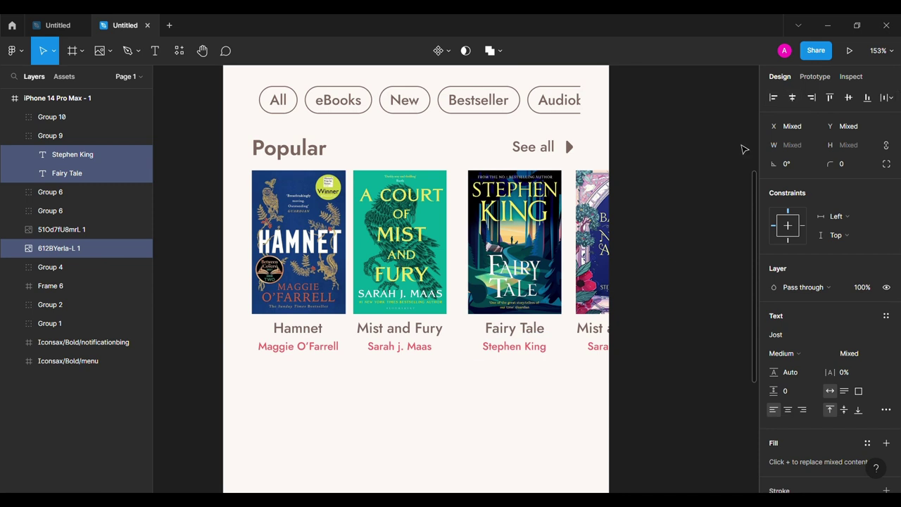
{"action": "left_click", "coordinate": [49, 135]}
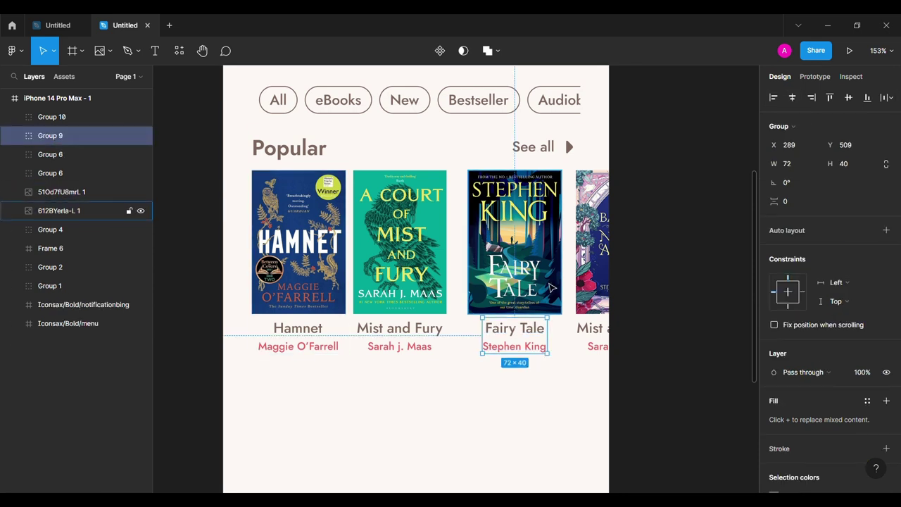
{"action": "left_click", "coordinate": [551, 287], "text": "shift"}
{"action": "key", "text": "ctrl+g"}
{"action": "key", "text": "shift+Left"}
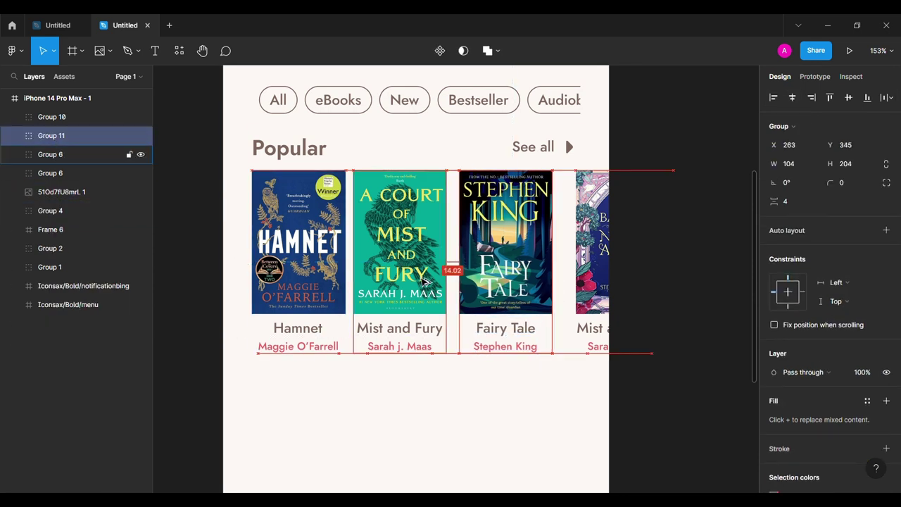
{"action": "scroll", "coordinate": [458, 278], "scroll_direction": "right", "scroll_amount": 3}
- Turn off the phone frame's clipping and retitle the fourth card Never After with its author
{"action": "left_click", "coordinate": [533, 273]}
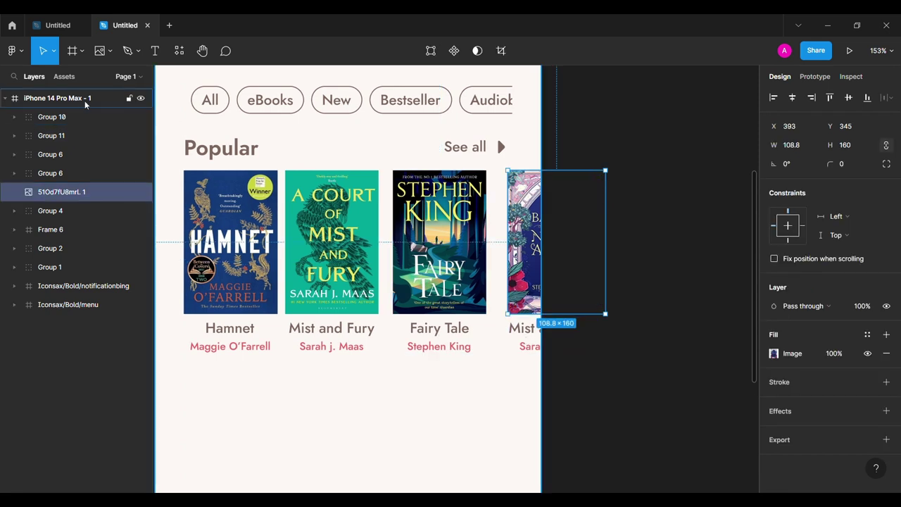
{"action": "left_click", "coordinate": [183, 129]}
{"action": "left_click", "coordinate": [775, 204]}
{"action": "double_click", "coordinate": [525, 330]}
{"action": "double_click", "coordinate": [524, 331]}
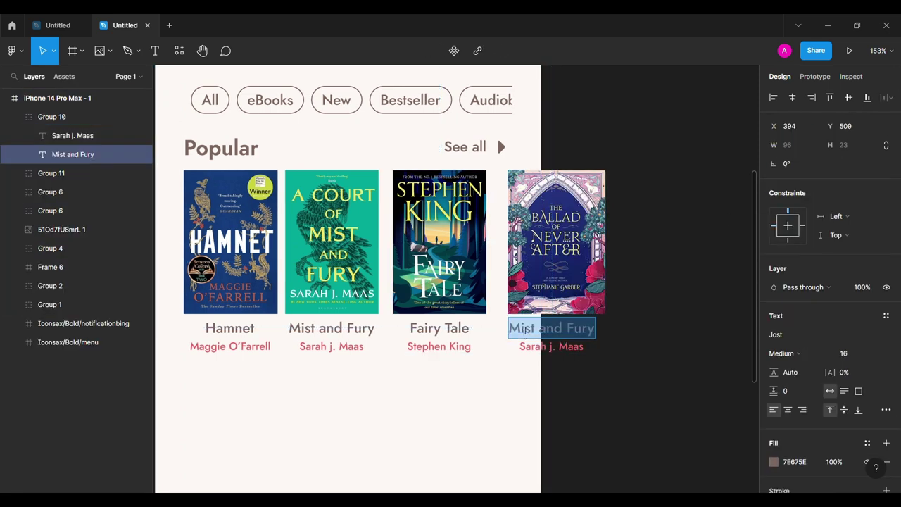
{"action": "type", "text": "Never After"}
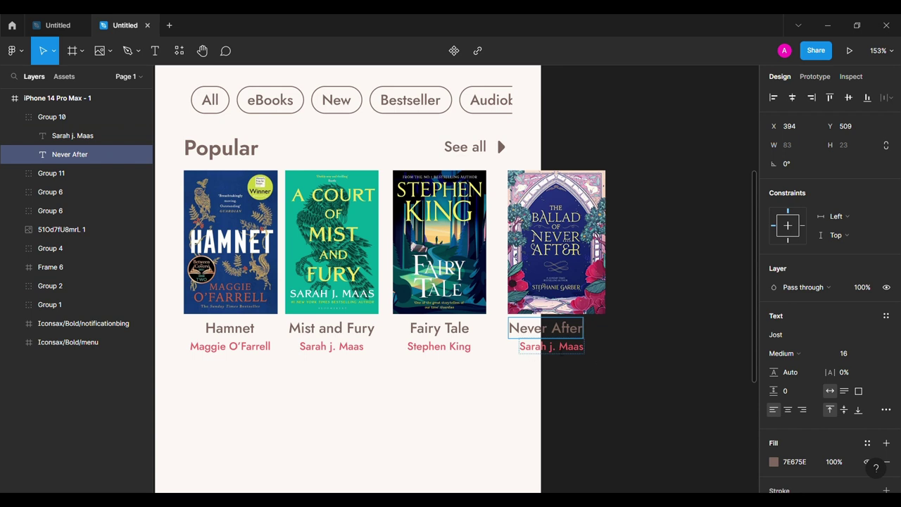
{"action": "double_click", "coordinate": [551, 346]}
{"action": "type", "text": "Stephane Garber"}
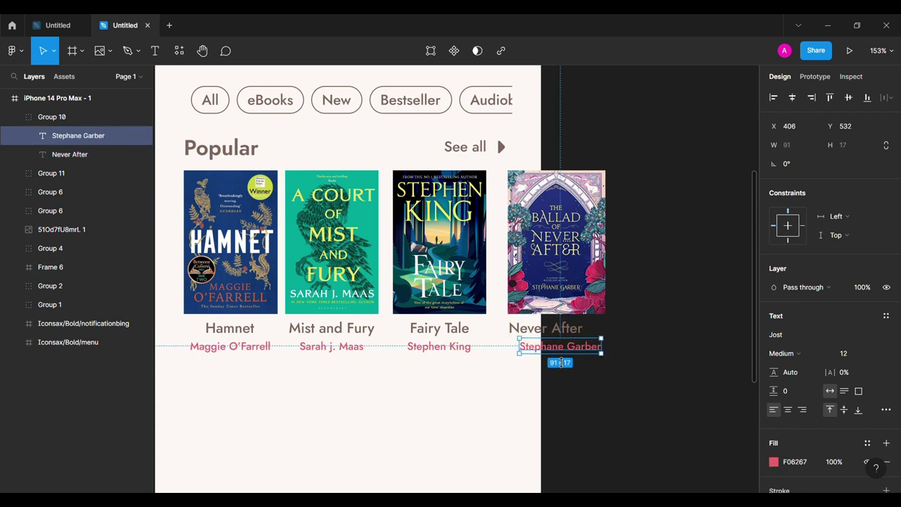
{"action": "left_click", "coordinate": [545, 328], "text": "shift"}
{"action": "left_click", "coordinate": [556, 239], "text": "shift"}
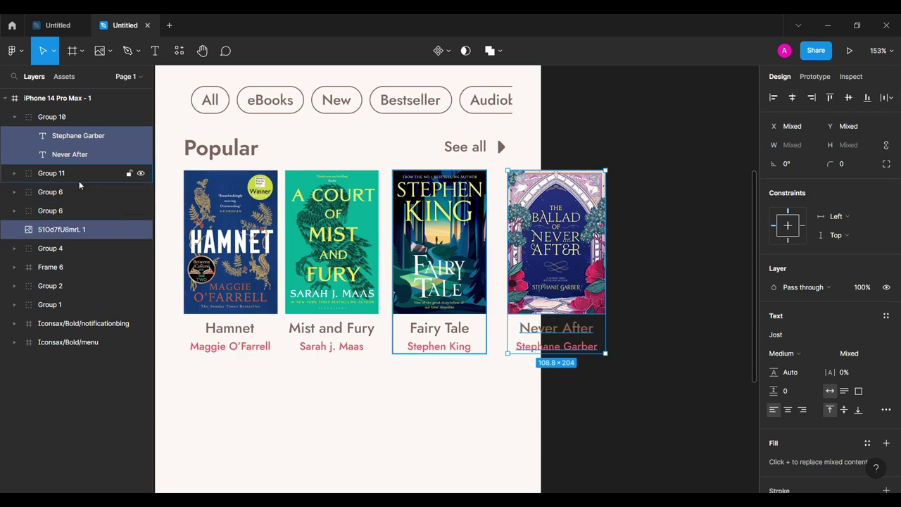
- Group the fourth card, space all four book cards evenly at 16, and group them
{"action": "key", "text": "ctrl+g"}
{"action": "left_click", "coordinate": [439, 268], "text": "shift"}
{"action": "left_click", "coordinate": [331, 267], "text": "shift"}
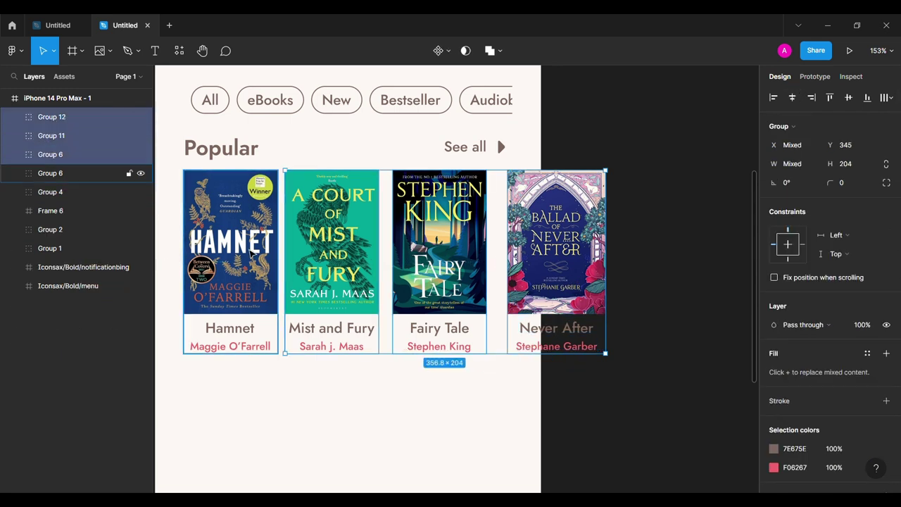
{"action": "left_click", "coordinate": [251, 257], "text": "shift"}
{"action": "key", "text": "ctrl+alt+t"}
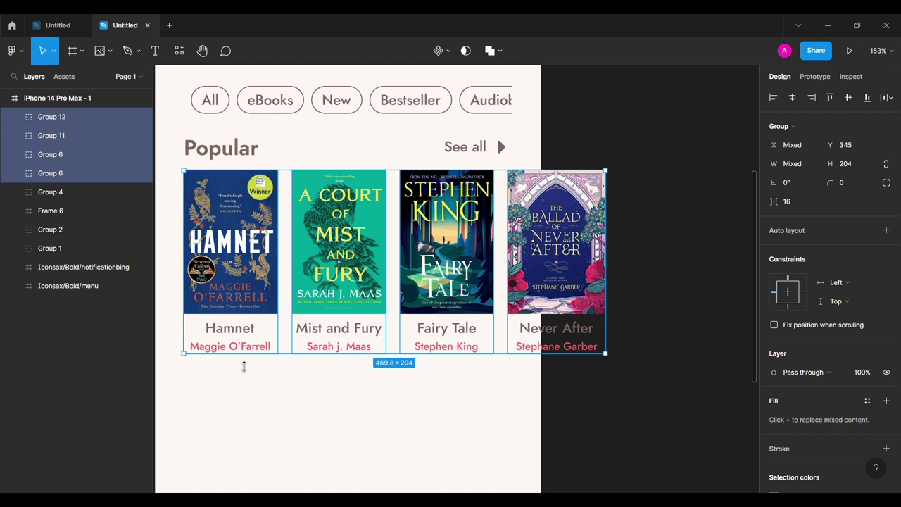
{"action": "key", "text": "ctrl+g"}
- Wrap the book cards in a 366 × 204 frame with Clip content enabled
{"action": "scroll", "coordinate": [186, 399], "scroll_direction": "left", "scroll_amount": 2}
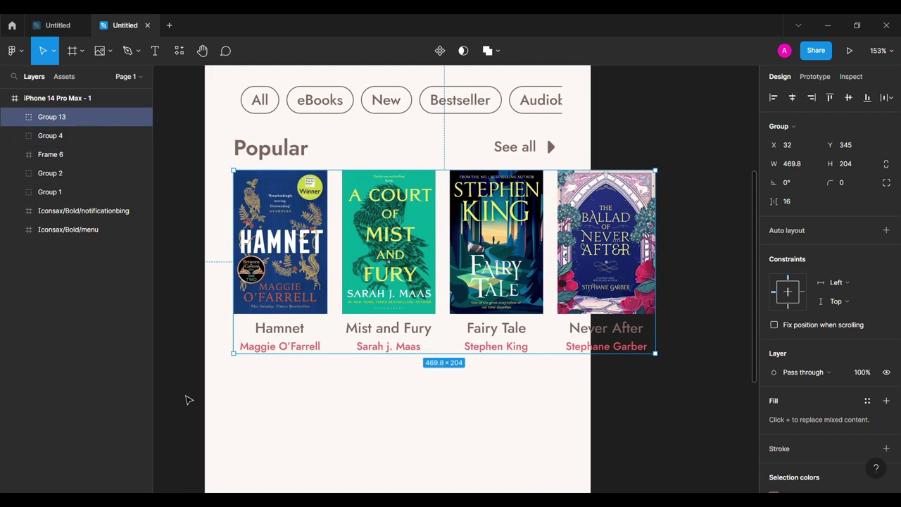
{"action": "left_click", "coordinate": [169, 370]}
{"action": "left_click", "coordinate": [280, 262]}
{"action": "right_click", "coordinate": [47, 116]}
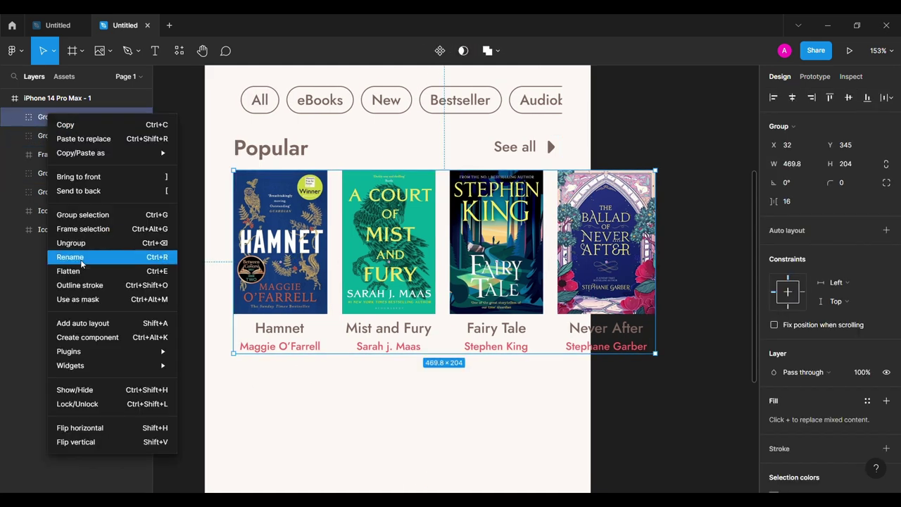
{"action": "left_click", "coordinate": [83, 229]}
{"action": "left_click", "coordinate": [788, 163]}
{"action": "type", "text": "366"}
{"action": "key", "text": "Return"}
{"action": "left_click", "coordinate": [859, 167]}
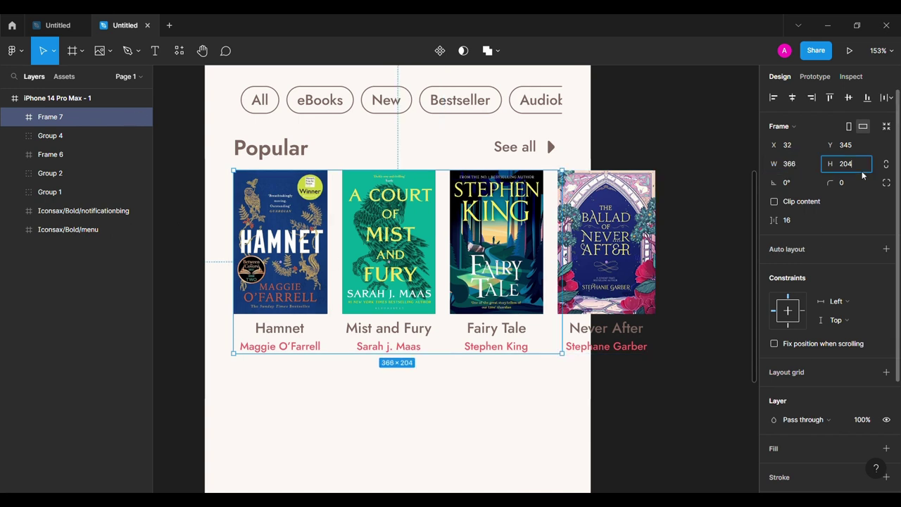
{"action": "left_click", "coordinate": [727, 253]}
{"action": "left_click", "coordinate": [55, 119]}
{"action": "left_click", "coordinate": [773, 201]}
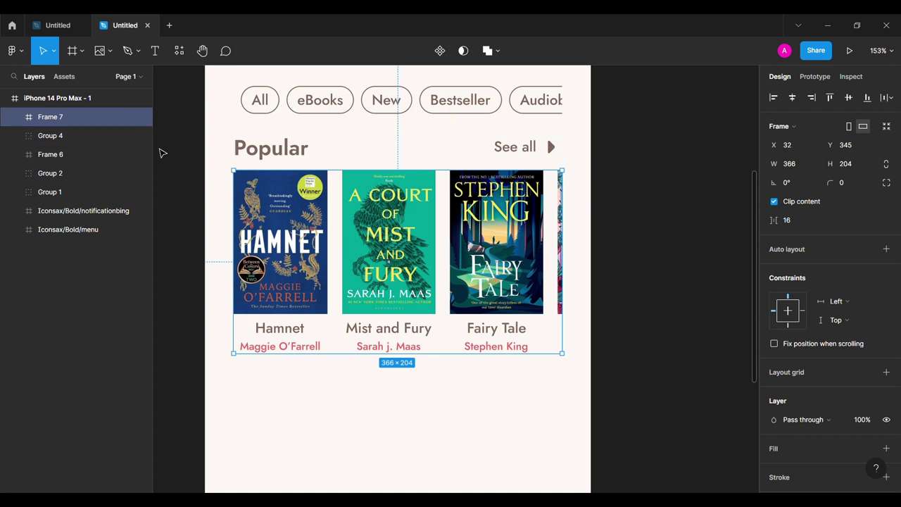
{"action": "key", "text": "Escape"}
{"action": "key", "text": "Escape"}
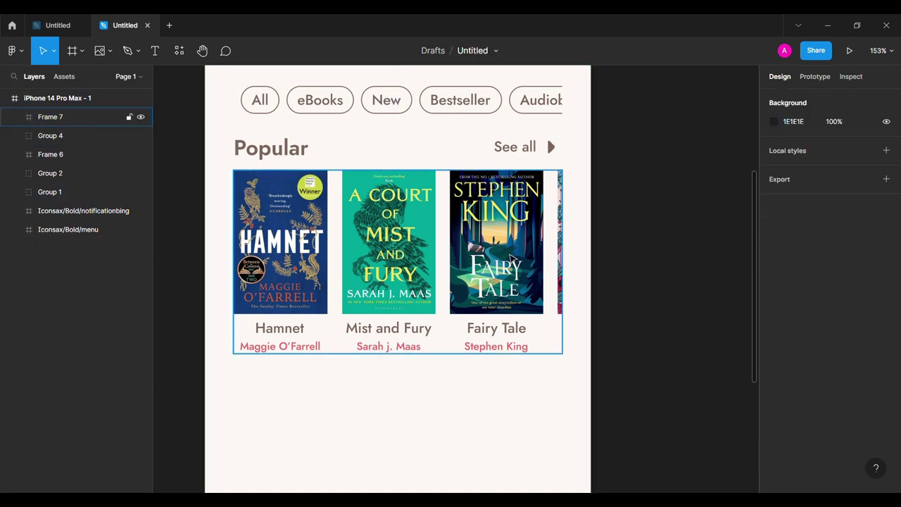
- Set the book row frame's prototype overflow to Horizontal scrolling
{"action": "left_click", "coordinate": [511, 257]}
{"action": "left_click", "coordinate": [814, 76]}
{"action": "left_click", "coordinate": [806, 147]}
{"action": "left_click", "coordinate": [816, 163]}
{"action": "left_click", "coordinate": [779, 76]}
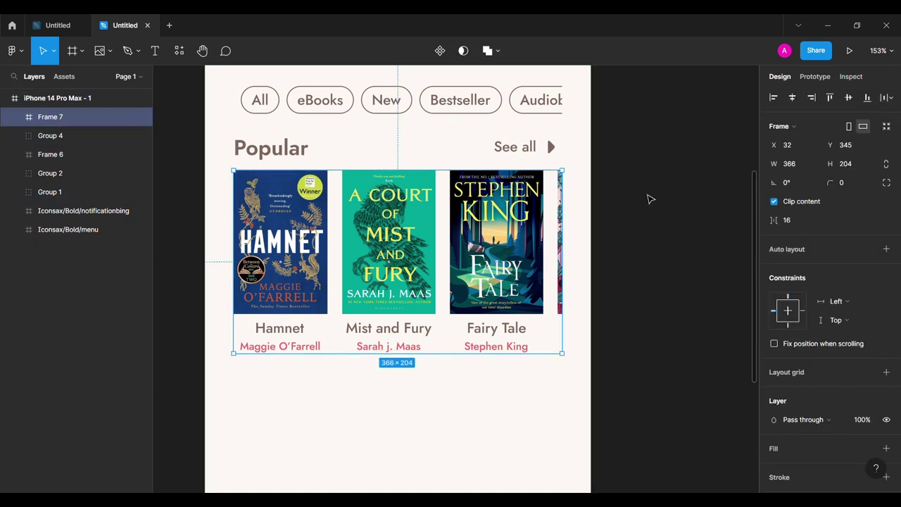
{"action": "key", "text": "Escape"}
- Copy the Popular heading row below the books, rename it Fiction, and bring it forward
{"action": "left_click_drag", "start_coordinate": [242, 148], "coordinate": [255, 373]}
{"action": "scroll", "coordinate": [266, 422], "scroll_direction": "down", "scroll_amount": 3}
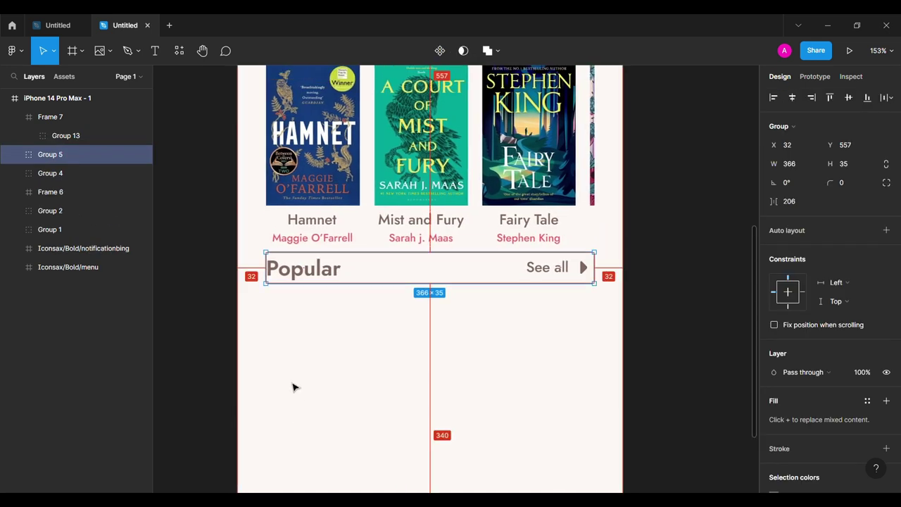
{"action": "key", "text": "Down"}
{"action": "key", "text": "Down"}
{"action": "key", "text": "Down"}
{"action": "double_click", "coordinate": [316, 281]}
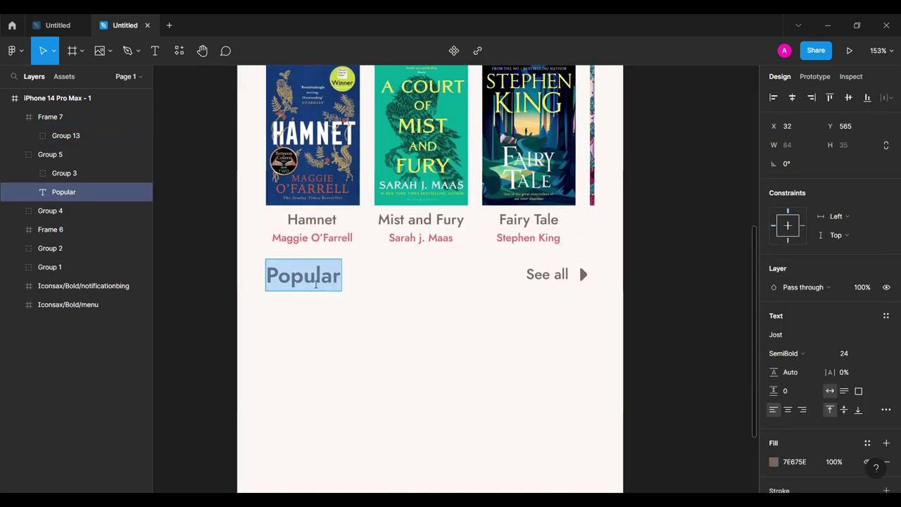
{"action": "type", "text": "Fo"}
{"action": "left_click", "coordinate": [217, 293]}
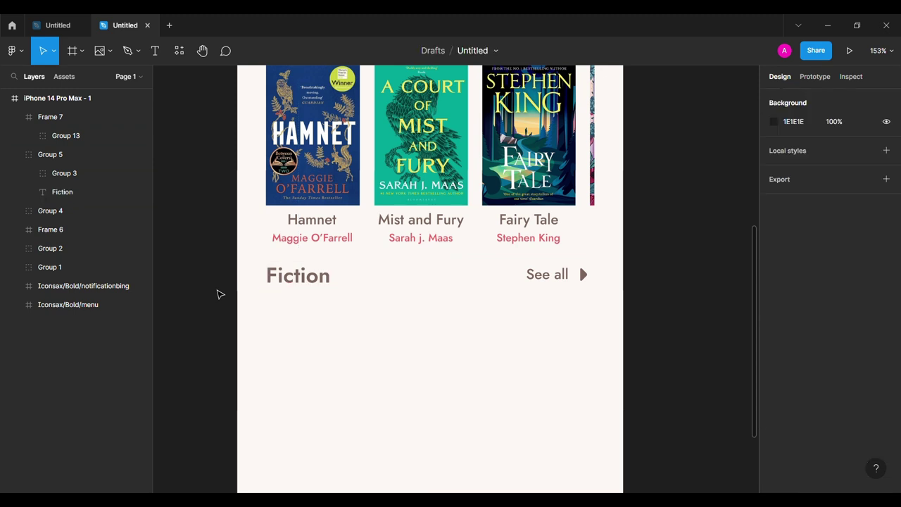
{"action": "left_click", "coordinate": [16, 154]}
{"action": "key", "text": "ctrl+]"}
{"action": "left_click", "coordinate": [213, 259]}
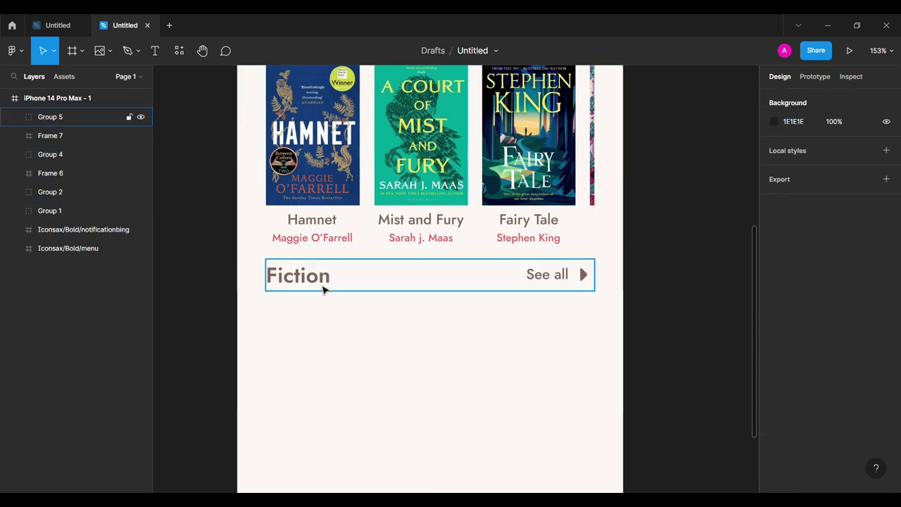
{"action": "left_click", "coordinate": [321, 287]}
{"action": "key", "text": "Down"}
{"action": "key", "text": "Down"}
{"action": "key", "text": "Down"}
{"action": "scroll", "coordinate": [237, 295], "scroll_direction": "down", "scroll_amount": 3}
{"action": "left_click", "coordinate": [212, 322]}
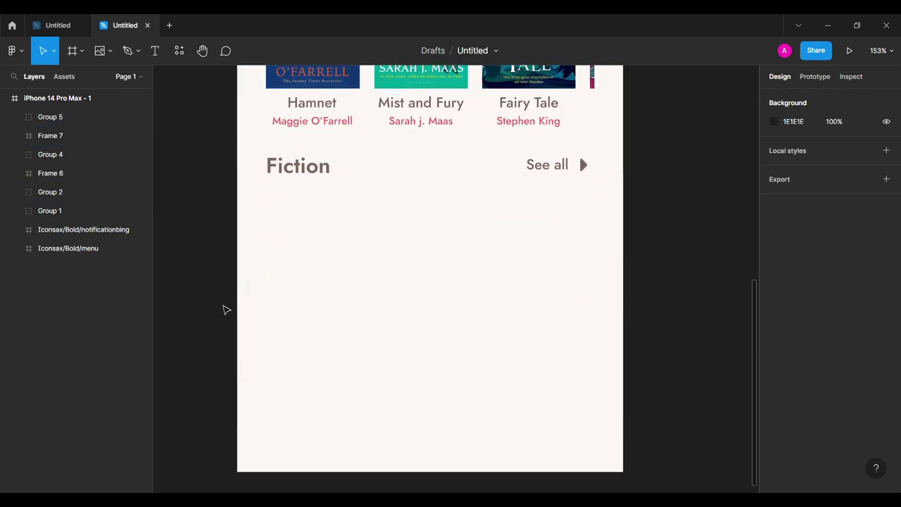
- Paste the four Harry Potter covers under Fiction inside the phone screen and start the first cover's title
{"action": "key", "text": "minus"}
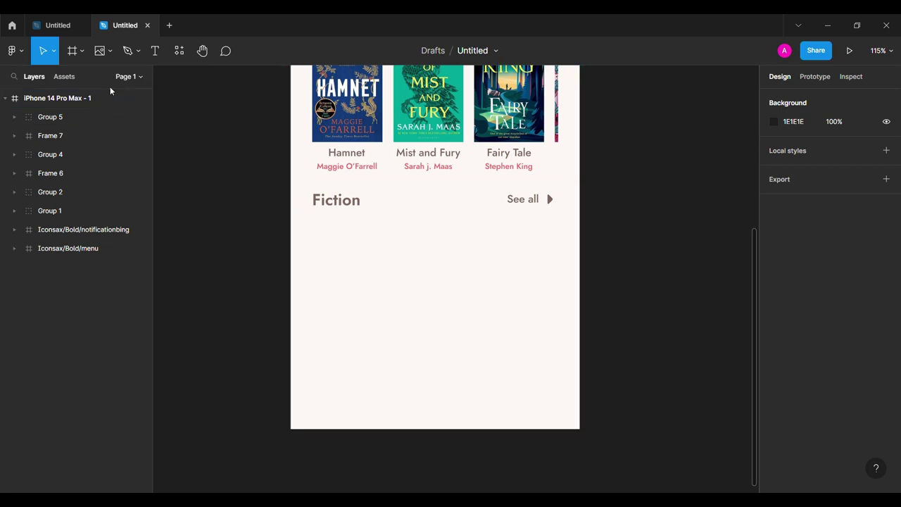
{"action": "key", "text": "ctrl+v"}
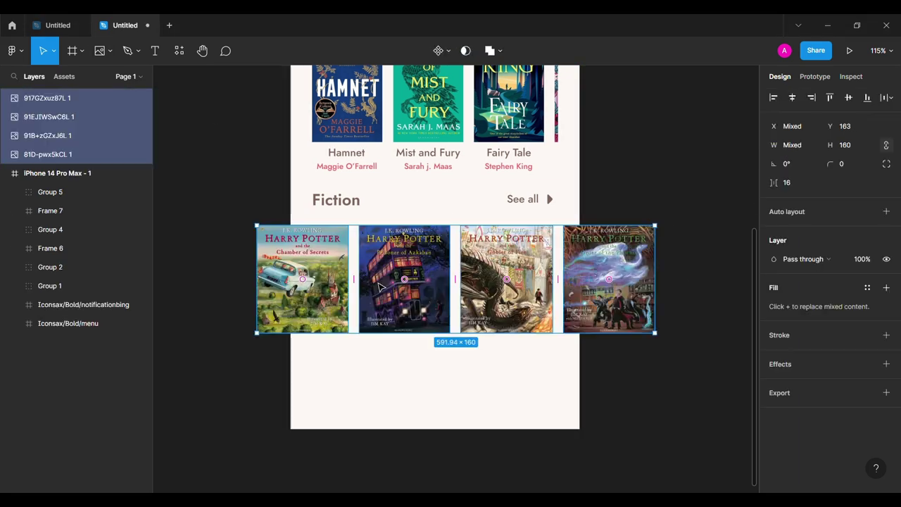
{"action": "left_click_drag", "start_coordinate": [390, 260], "coordinate": [452, 259]}
{"action": "key", "text": "Left"}
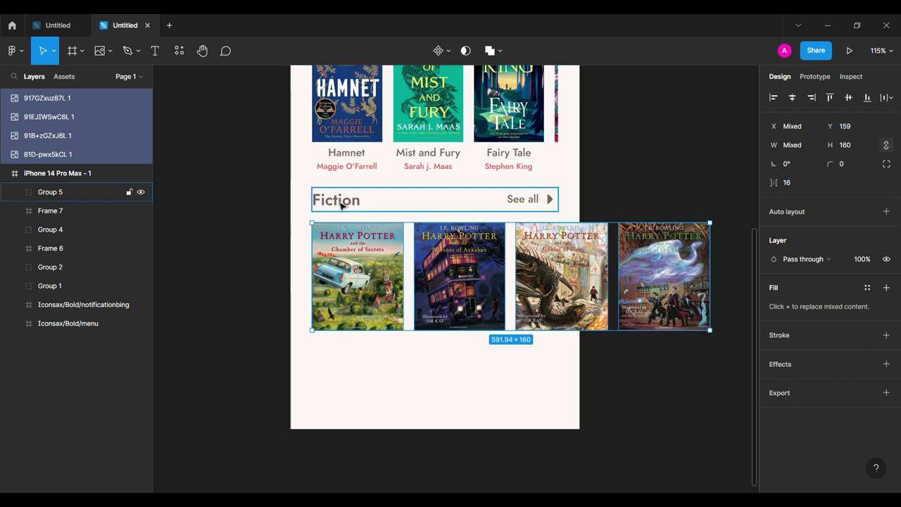
{"action": "key", "text": "Up"}
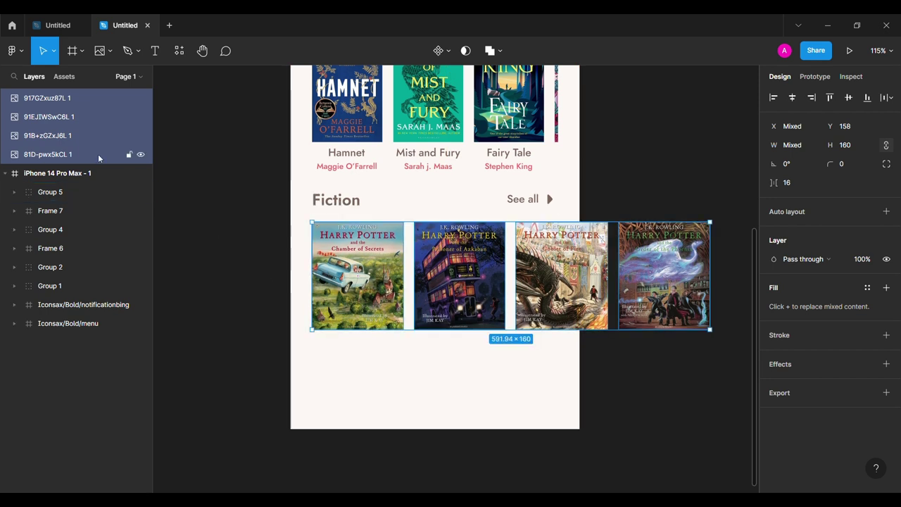
{"action": "left_click_drag", "start_coordinate": [98, 153], "coordinate": [87, 176]}
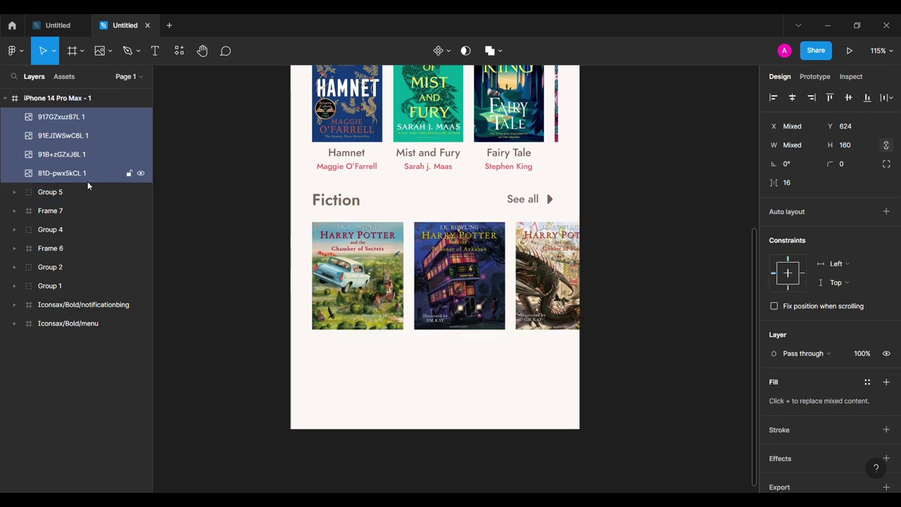
{"action": "left_click", "coordinate": [243, 287]}
{"action": "left_click", "coordinate": [155, 52]}
{"action": "left_click", "coordinate": [342, 341]}
{"action": "type", "text": "Harry Potter and the Chamber of Secrets"}
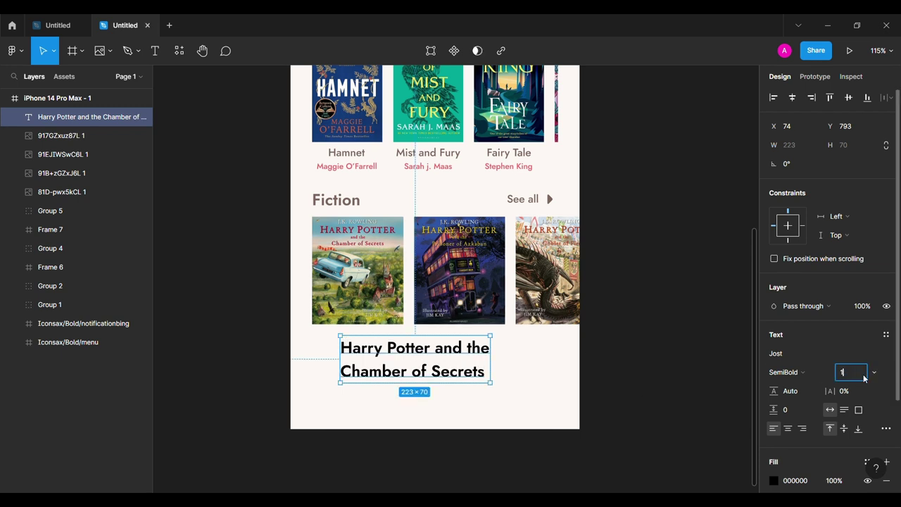
- Make the Chamber of Secrets title size 12, Medium weight, with the brown 7E675E fill
{"action": "type", "text": "2"}
{"action": "key", "text": "Return"}
{"action": "left_click", "coordinate": [795, 371]}
{"action": "left_click", "coordinate": [784, 245]}
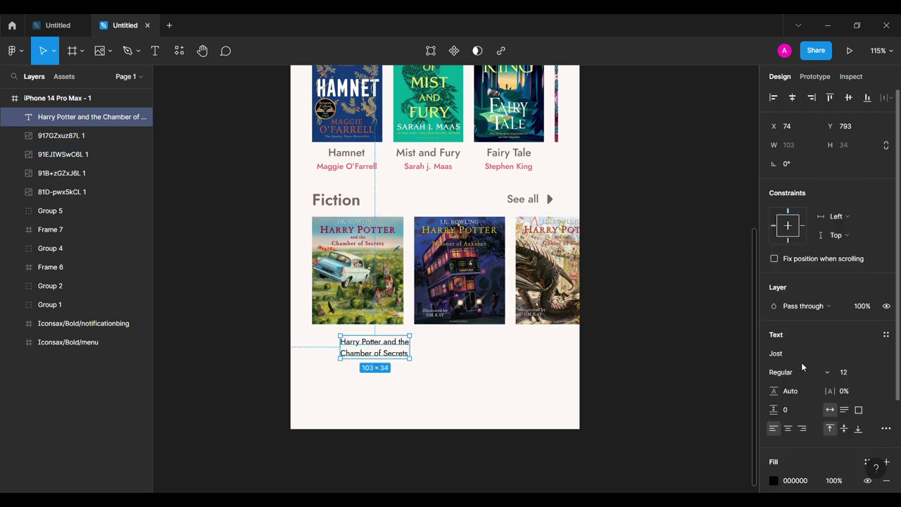
{"action": "left_click", "coordinate": [802, 367]}
{"action": "left_click", "coordinate": [804, 260]}
{"action": "left_click", "coordinate": [774, 479]}
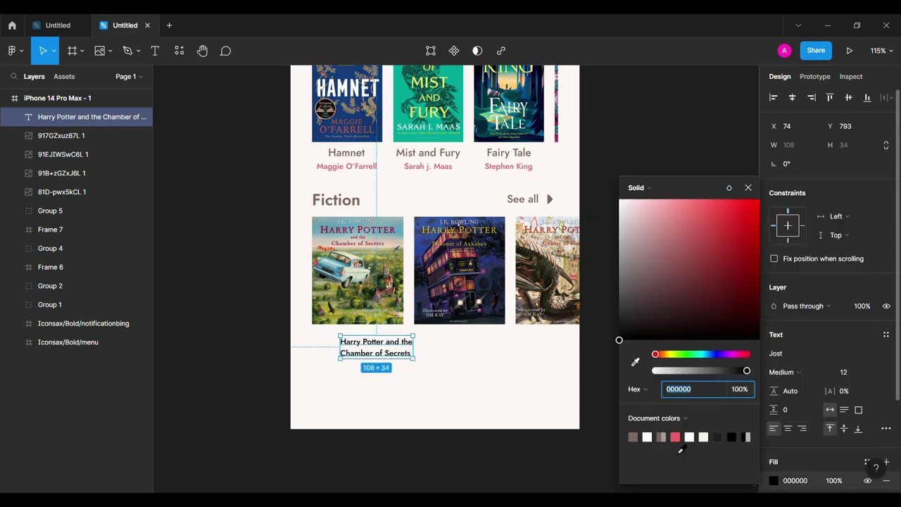
{"action": "left_click", "coordinate": [642, 436]}
{"action": "left_click", "coordinate": [747, 187]}
- Copy the title below as a pink F06267 'J. K. Rowling' line and select both texts
{"action": "scroll", "coordinate": [274, 322], "scroll_direction": "up", "scroll_amount": 5}
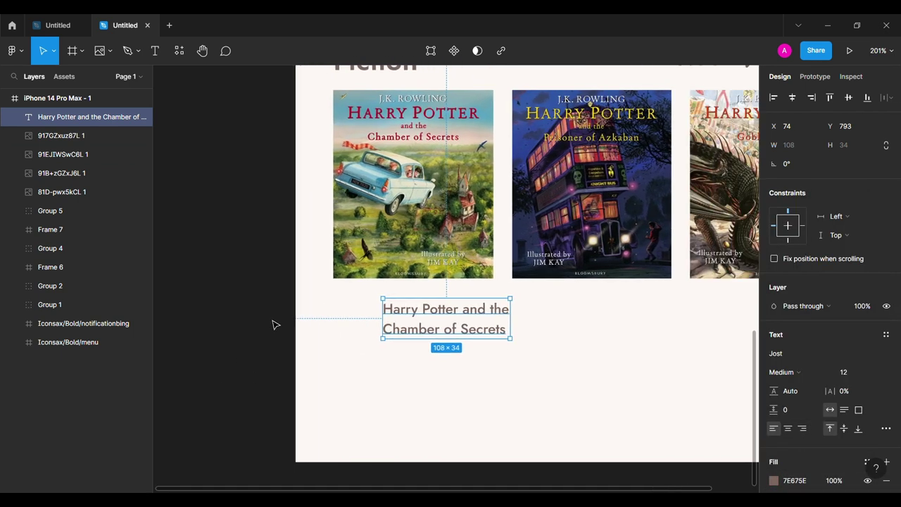
{"action": "left_click_drag", "start_coordinate": [486, 321], "coordinate": [476, 374]}
{"action": "key", "text": "Return"}
{"action": "type", "text": "J. K. Rowling"}
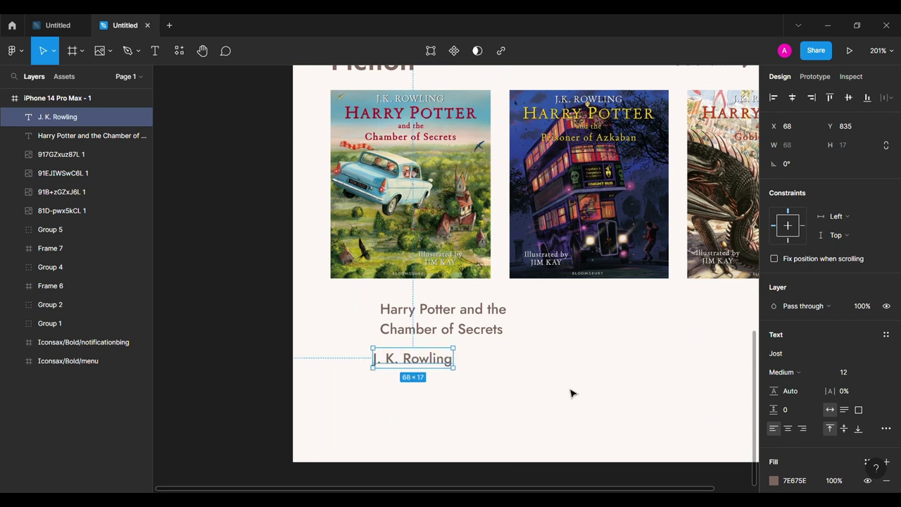
{"action": "left_click", "coordinate": [774, 480]}
{"action": "left_click", "coordinate": [679, 433]}
{"action": "key", "text": "Escape"}
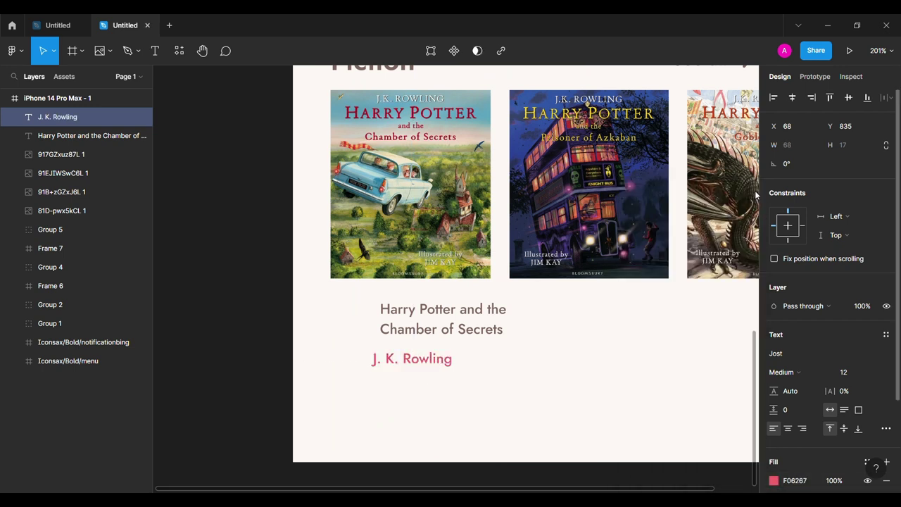
{"action": "left_click", "coordinate": [436, 315]}
{"action": "left_click", "coordinate": [57, 117]}
- Centre the title and author lines on each other with 0 spacing and group them
{"action": "left_click", "coordinate": [78, 135], "text": "shift"}
{"action": "left_click", "coordinate": [792, 97]}
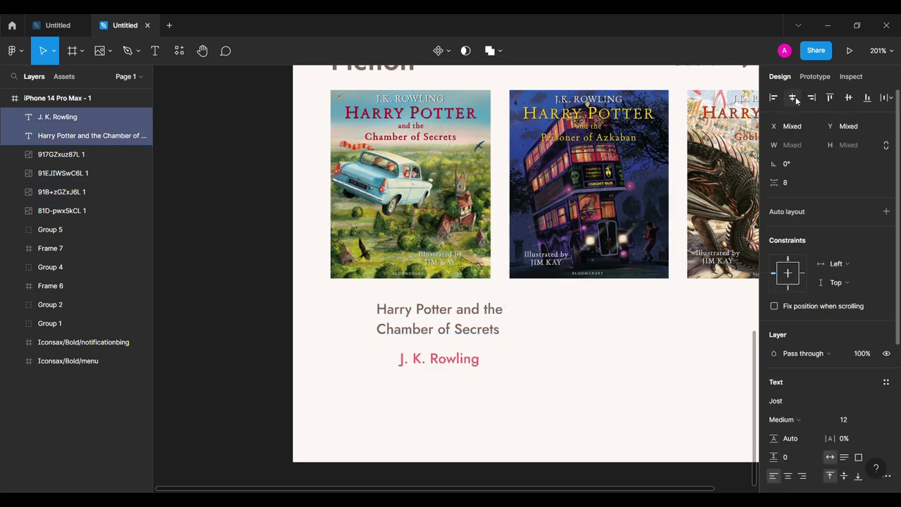
{"action": "left_click", "coordinate": [785, 182]}
{"action": "type", "text": "0"}
{"action": "key", "text": "Return"}
{"action": "key", "text": "ctrl+g"}
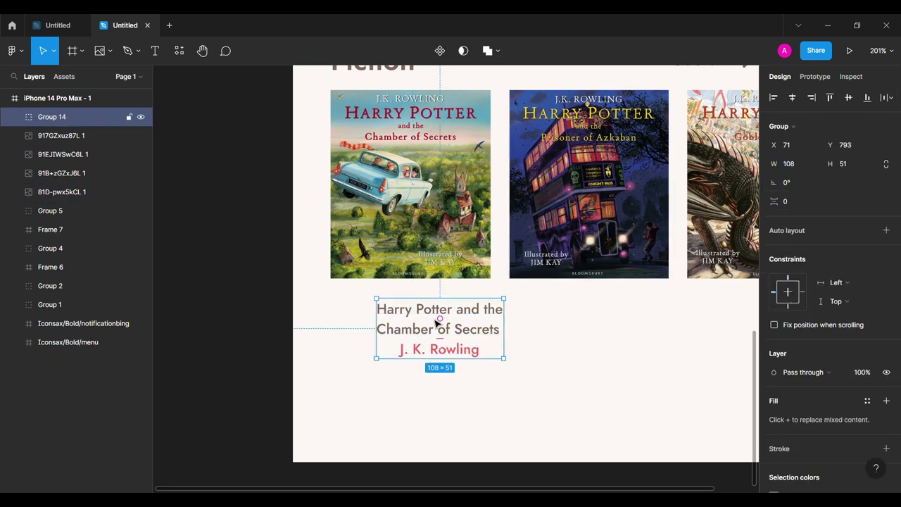
- Centre the label group under the first cover, untick Clip content, and copy it under the next books
{"action": "mouse_move", "coordinate": [483, 311]}
{"action": "left_mouse_down"}
{"action": "mouse_move", "coordinate": [454, 304]}
{"action": "mouse_move", "coordinate": [615, 302]}
{"action": "left_mouse_up"}
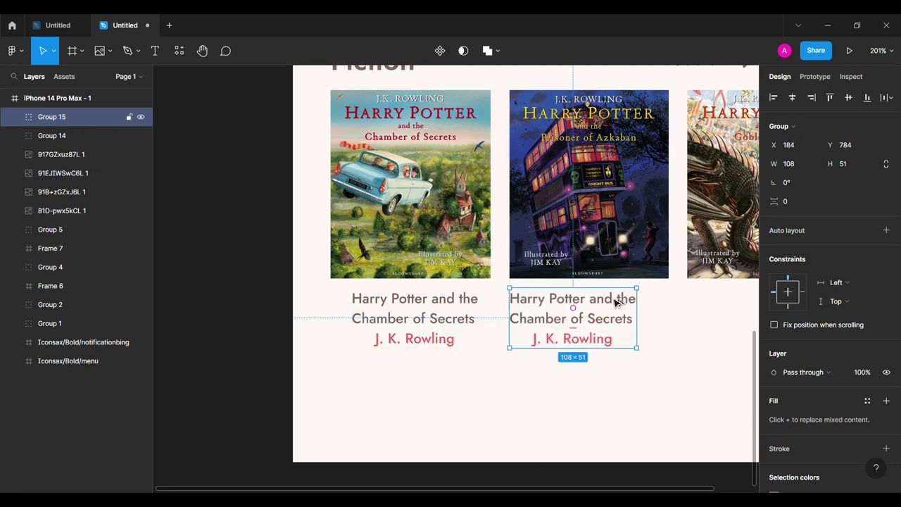
{"action": "scroll", "coordinate": [615, 302], "scroll_direction": "right", "scroll_amount": 5}
{"action": "key", "text": "Escape"}
{"action": "left_click", "coordinate": [773, 201]}
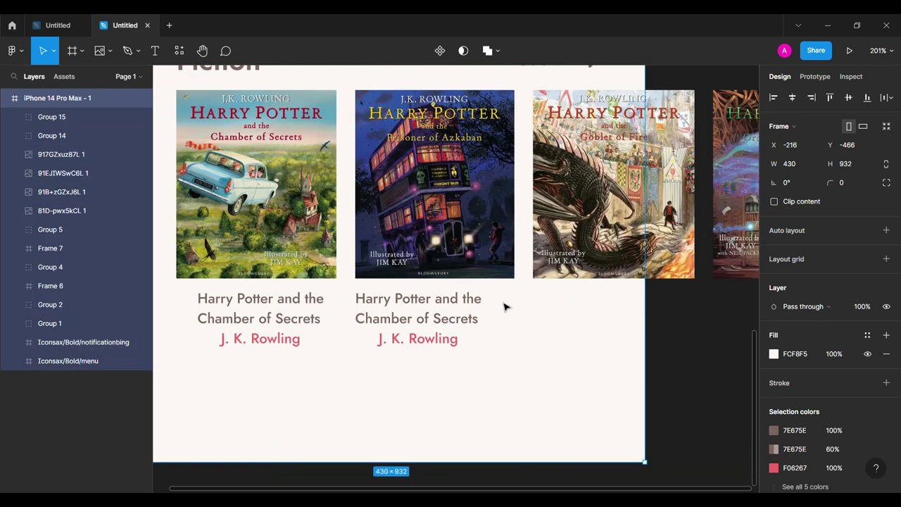
{"action": "left_click", "coordinate": [468, 304]}
{"action": "left_click_drag", "start_coordinate": [469, 304], "coordinate": [640, 305]}
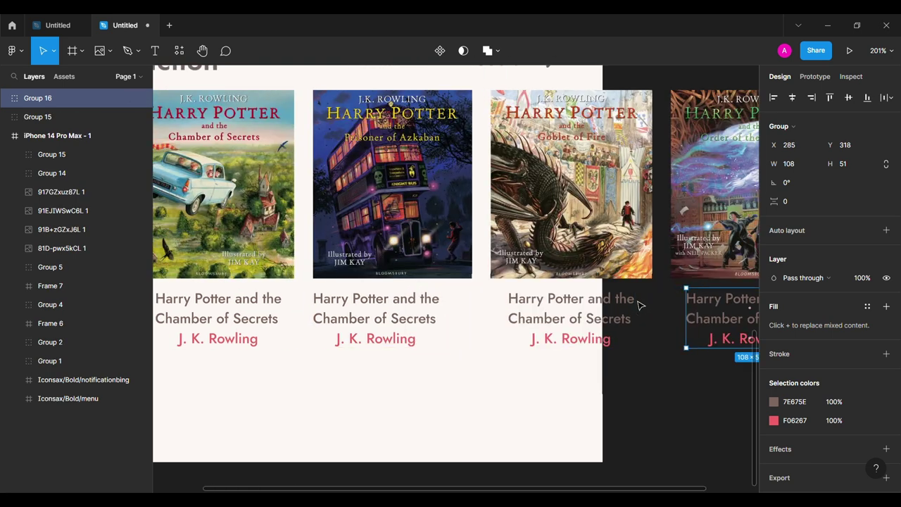
- Retitle the second and third labels to Prisoner of Azkaban and Goblet of Fire
{"action": "left_click", "coordinate": [363, 326]}
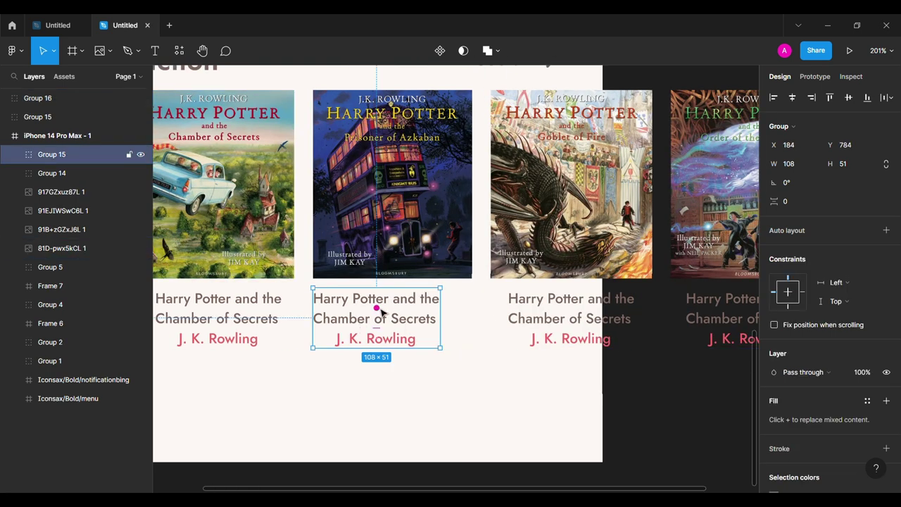
{"action": "double_click", "coordinate": [406, 321]}
{"action": "double_click", "coordinate": [408, 322]}
{"action": "double_click", "coordinate": [342, 318]}
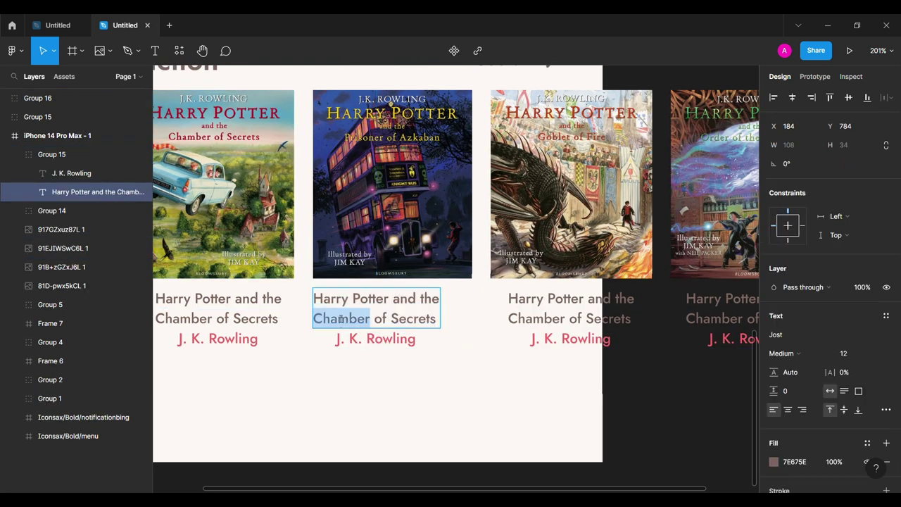
{"action": "key", "text": "BackSpace"}
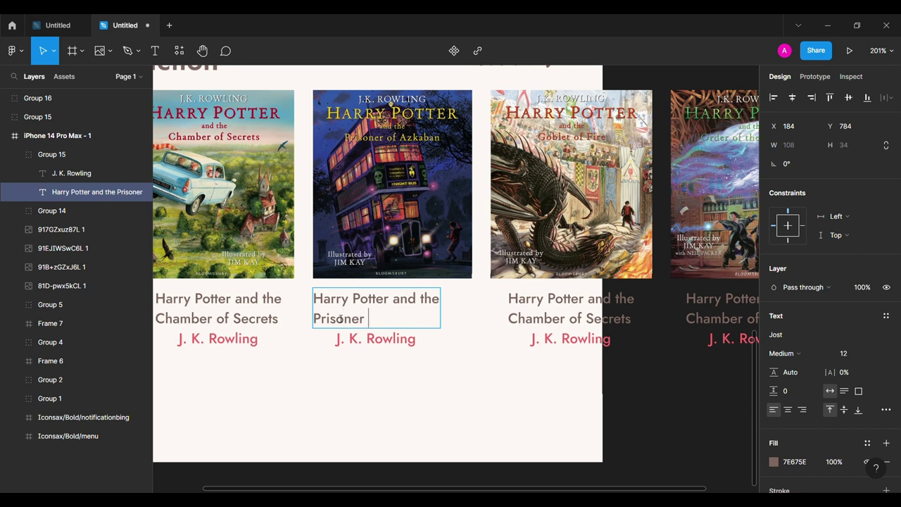
{"action": "double_click", "coordinate": [530, 322]}
{"action": "type", "text": "Goblet"}
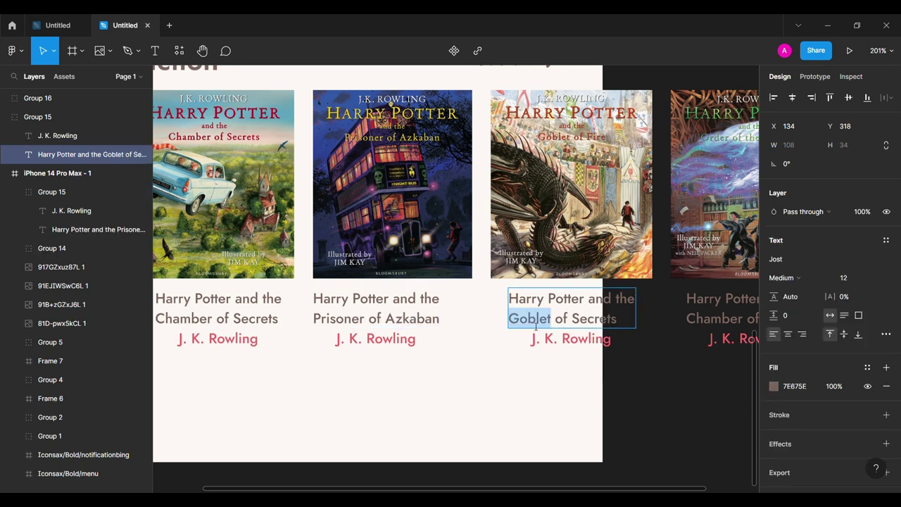
{"action": "double_click", "coordinate": [594, 320]}
{"action": "scroll", "coordinate": [455, 281], "scroll_direction": "right", "scroll_amount": 4}
{"action": "key", "text": "Escape"}
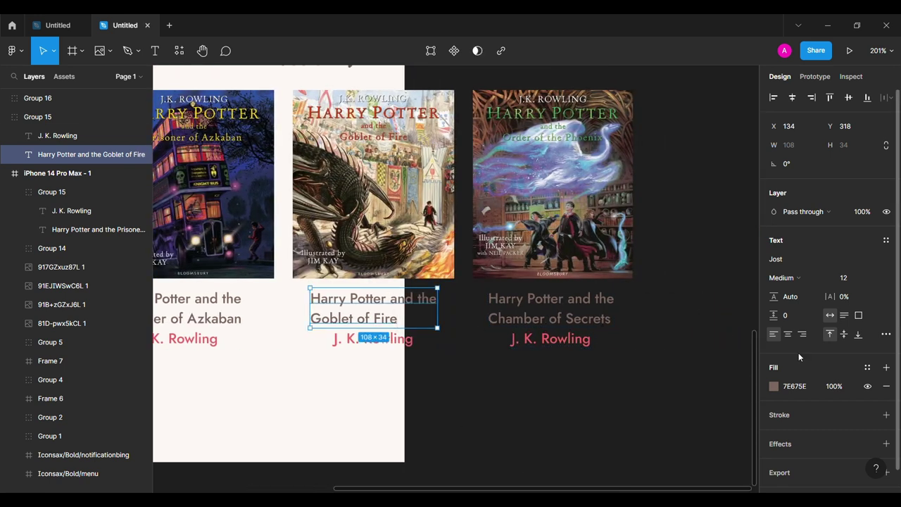
- Retitle the fourth book's label to Order of Phoenix
{"action": "left_click", "coordinate": [748, 336]}
{"action": "scroll", "coordinate": [563, 323], "scroll_direction": "left", "scroll_amount": 3}
{"action": "left_click", "coordinate": [355, 317]}
{"action": "double_click", "coordinate": [356, 317]}
{"action": "scroll", "coordinate": [388, 362], "scroll_direction": "left", "scroll_amount": 2}
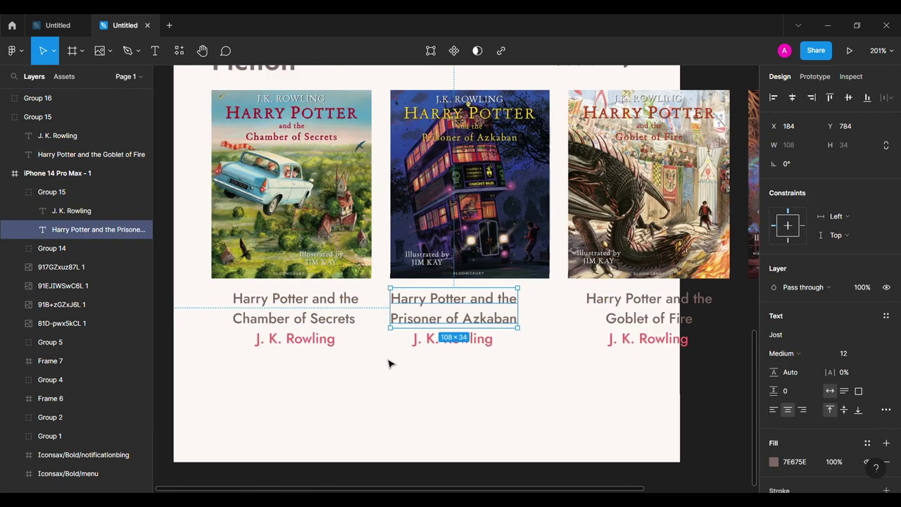
{"action": "double_click", "coordinate": [295, 309]}
{"action": "scroll", "coordinate": [620, 397], "scroll_direction": "right", "scroll_amount": 4}
{"action": "double_click", "coordinate": [533, 316]}
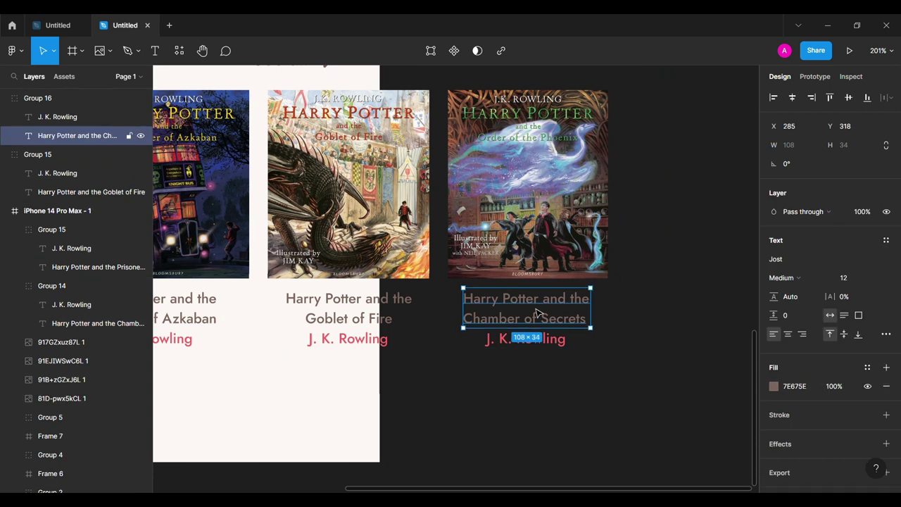
{"action": "double_click", "coordinate": [556, 318]}
{"action": "key", "text": "BackSpace"}
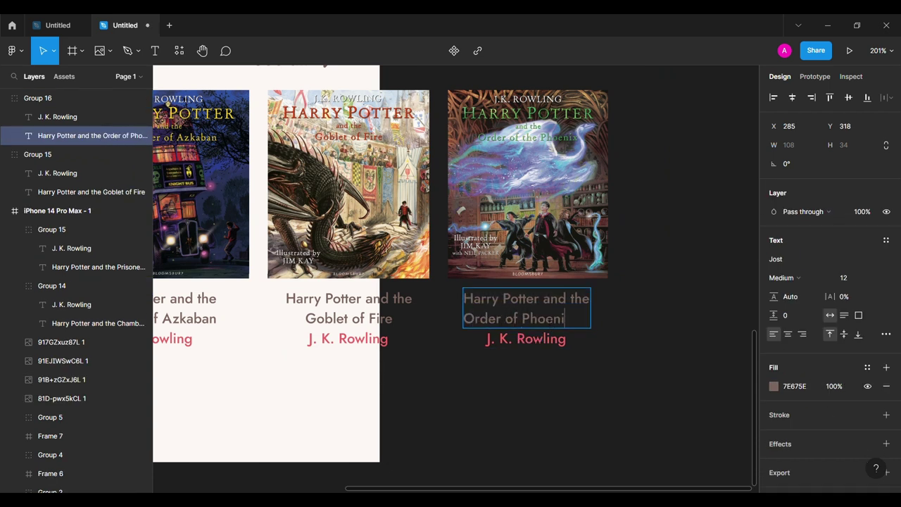
- Select the third and fourth books' label groups in the Layers panel
{"action": "scroll", "coordinate": [471, 415], "scroll_direction": "left", "scroll_amount": 2}
{"action": "scroll", "coordinate": [471, 415], "scroll_direction": "down", "scroll_amount": 2, "text": "ctrl"}
{"action": "left_click", "coordinate": [470, 415]}
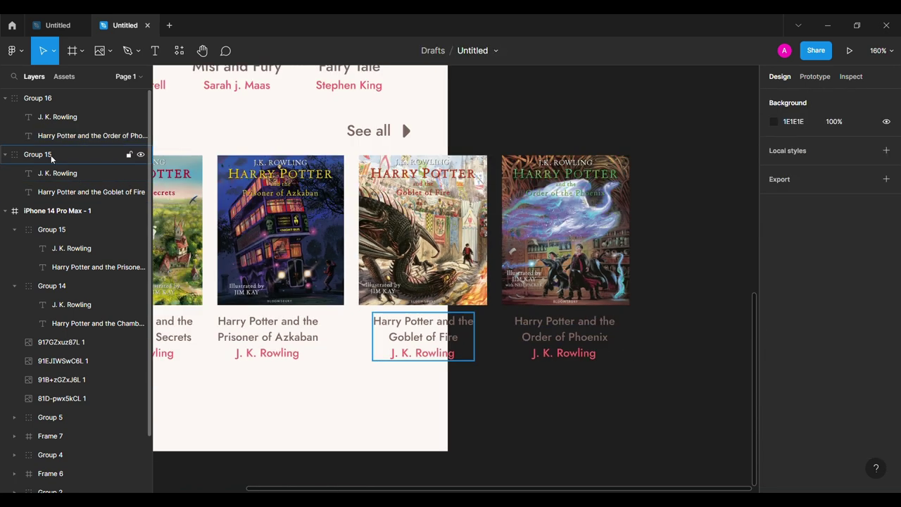
{"action": "left_click", "coordinate": [28, 116]}
{"action": "left_click", "coordinate": [37, 103], "text": "shift"}
- Move the label groups into the phone frame and group the first cover with its labels
{"action": "left_click_drag", "start_coordinate": [38, 103], "coordinate": [35, 143]}
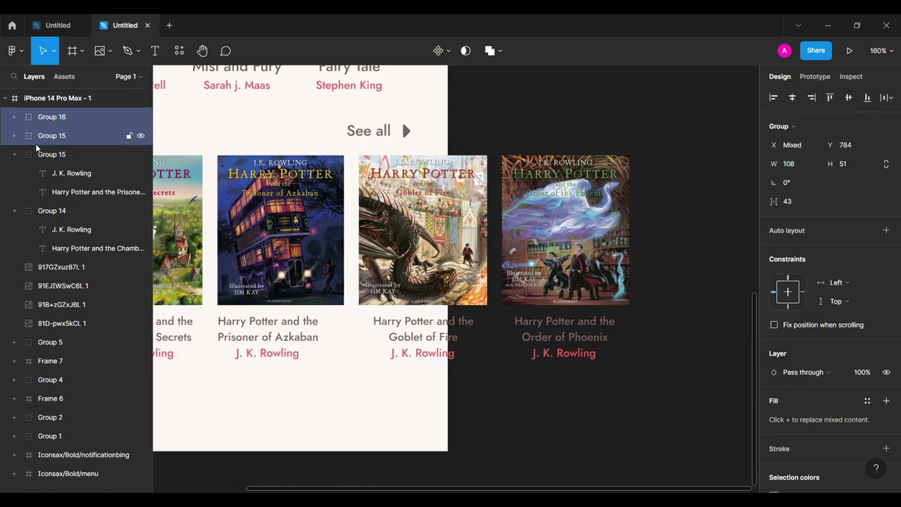
{"action": "left_click", "coordinate": [14, 171]}
{"action": "left_click", "coordinate": [51, 172]}
{"action": "left_click", "coordinate": [61, 248], "text": "ctrl"}
{"action": "key", "text": "ctrl+g"}
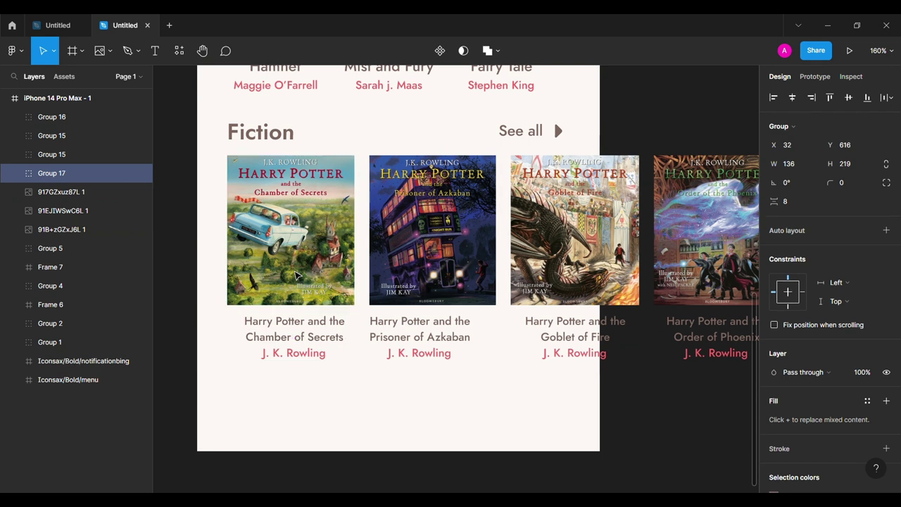
- Group the second, third and fourth covers each with their label groups
{"action": "left_click", "coordinate": [418, 355]}
{"action": "key", "text": "f"}
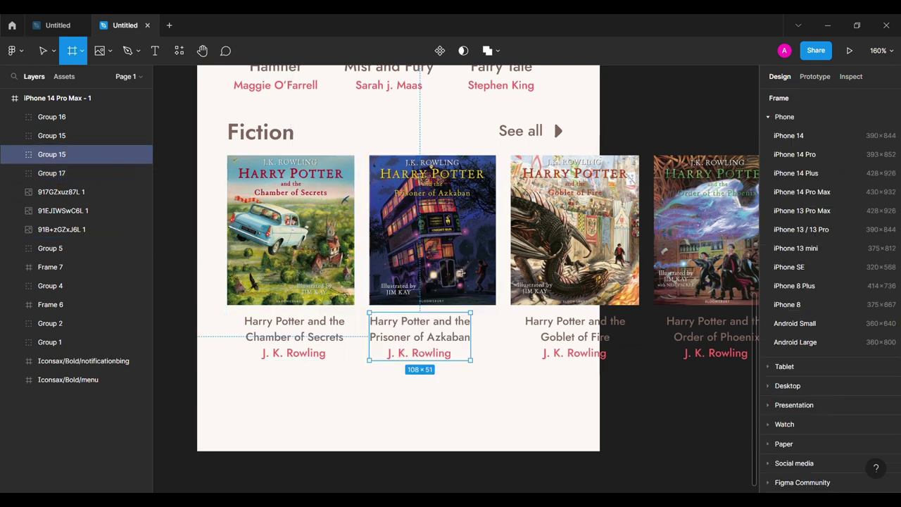
{"action": "key", "text": "v"}
{"action": "left_click", "coordinate": [61, 228], "text": "ctrl"}
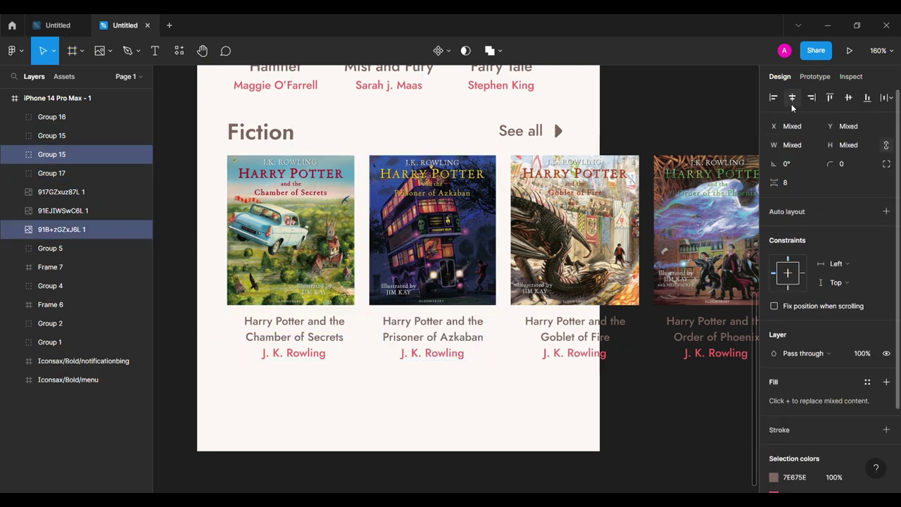
{"action": "key", "text": "ctrl+g"}
{"action": "left_click", "coordinate": [576, 337]}
{"action": "left_click", "coordinate": [612, 281], "text": "shift"}
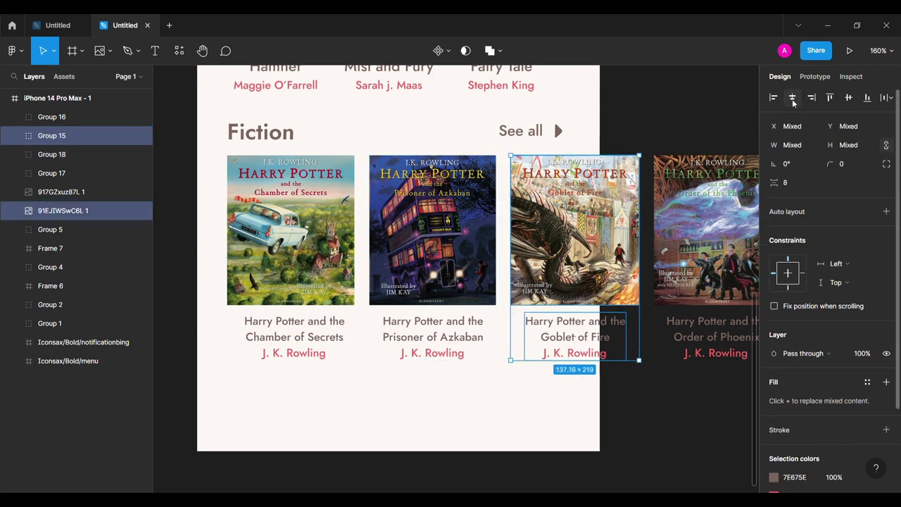
{"action": "key", "text": "ctrl+g"}
{"action": "scroll", "coordinate": [634, 281], "scroll_direction": "right", "scroll_amount": 2}
{"action": "left_click", "coordinate": [648, 336]}
{"action": "left_click", "coordinate": [648, 281], "text": "shift"}
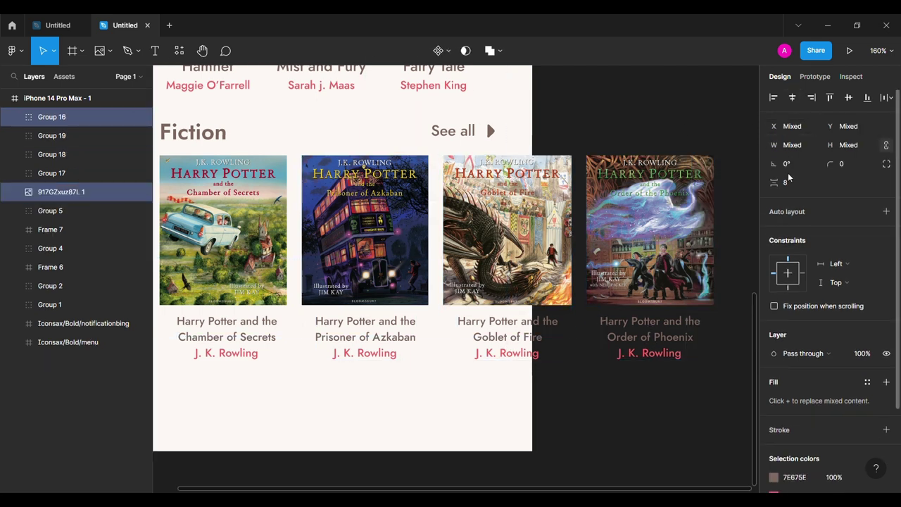
{"action": "key", "text": "ctrl+g"}
- Tighten the inner spacing of the book cards, using gaps of 8 and 4
{"action": "left_click", "coordinate": [51, 135]}
{"action": "left_click", "coordinate": [792, 202]}
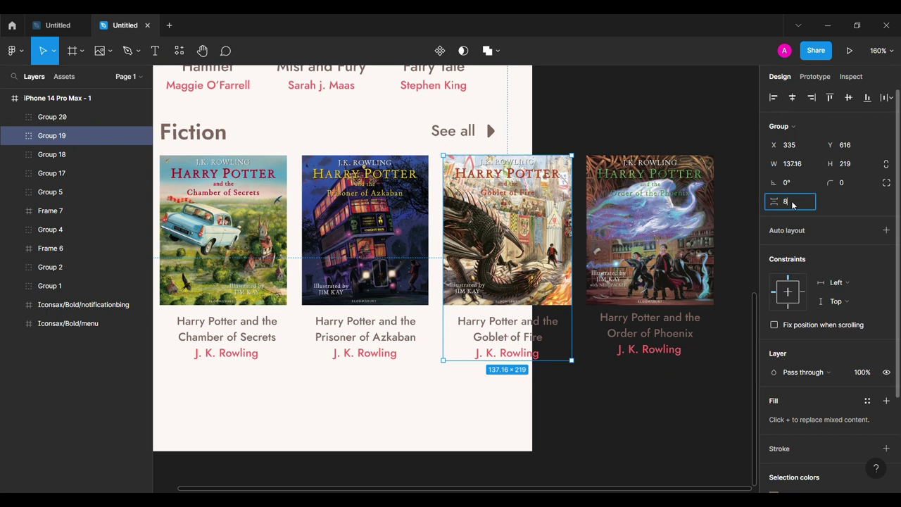
{"action": "key", "text": "Return"}
{"action": "key", "text": "Tab"}
{"action": "key", "text": "Return"}
{"action": "scroll", "coordinate": [458, 281], "scroll_direction": "left", "scroll_amount": 3}
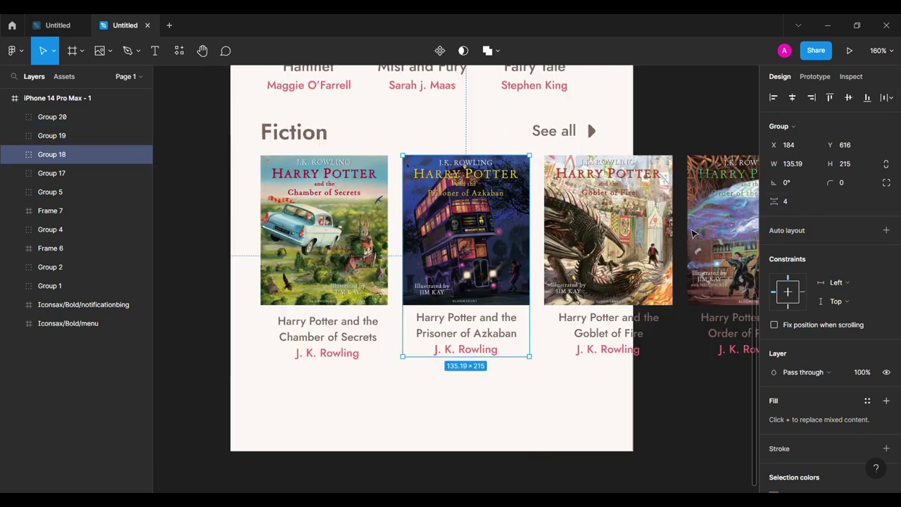
{"action": "left_click", "coordinate": [371, 233]}
{"action": "left_click", "coordinate": [792, 202]}
{"action": "type", "text": "4"}
{"action": "key", "text": "Return"}
- Group all four book cards into one row and convert it to a 366-wide frame
{"action": "left_click", "coordinate": [611, 232], "text": "shift"}
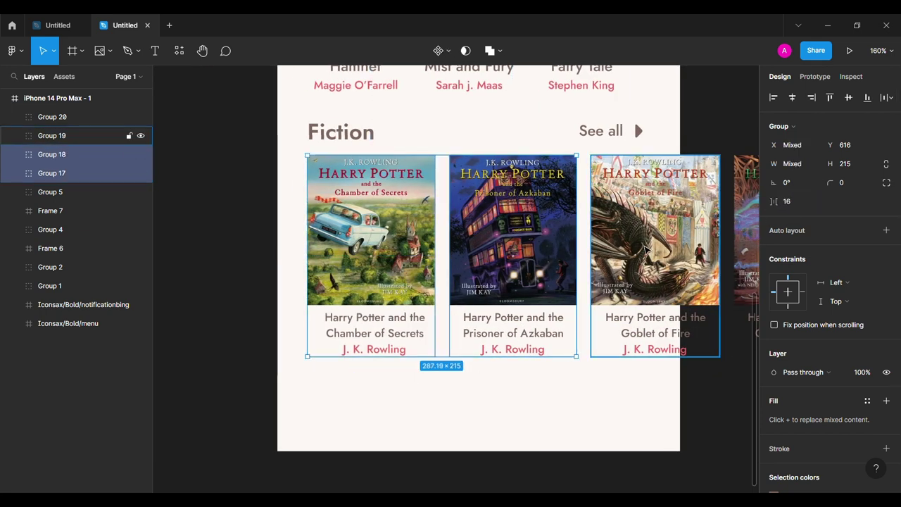
{"action": "scroll", "coordinate": [458, 282], "scroll_direction": "right", "scroll_amount": 3}
{"action": "left_click", "coordinate": [51, 117], "text": "shift"}
{"action": "key", "text": "ctrl+g"}
{"action": "scroll", "coordinate": [199, 159], "scroll_direction": "left", "scroll_amount": 2}
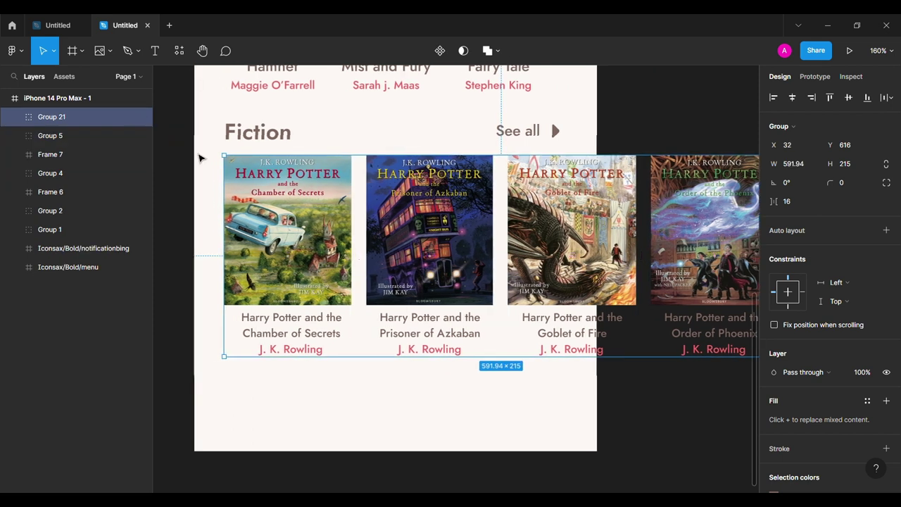
{"action": "right_click", "coordinate": [64, 120]}
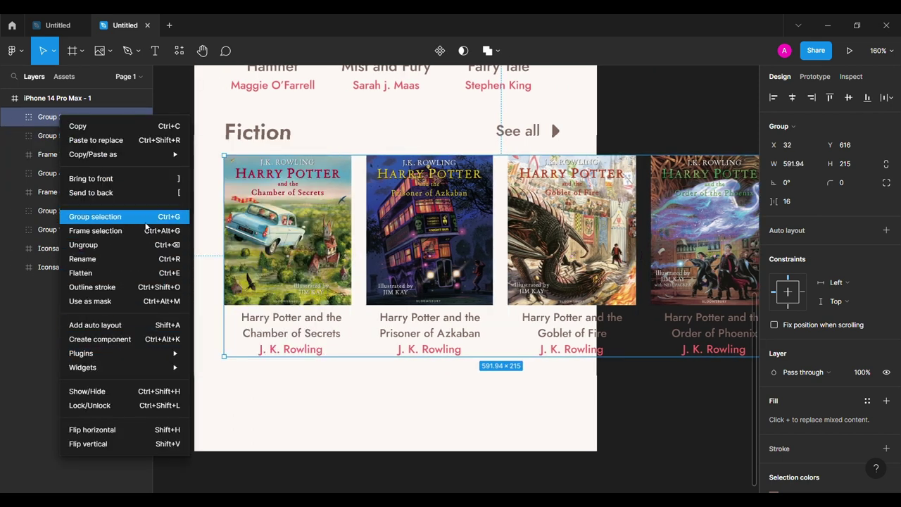
{"action": "left_click", "coordinate": [139, 233]}
{"action": "type", "text": "366"}
{"action": "key", "text": "Return"}
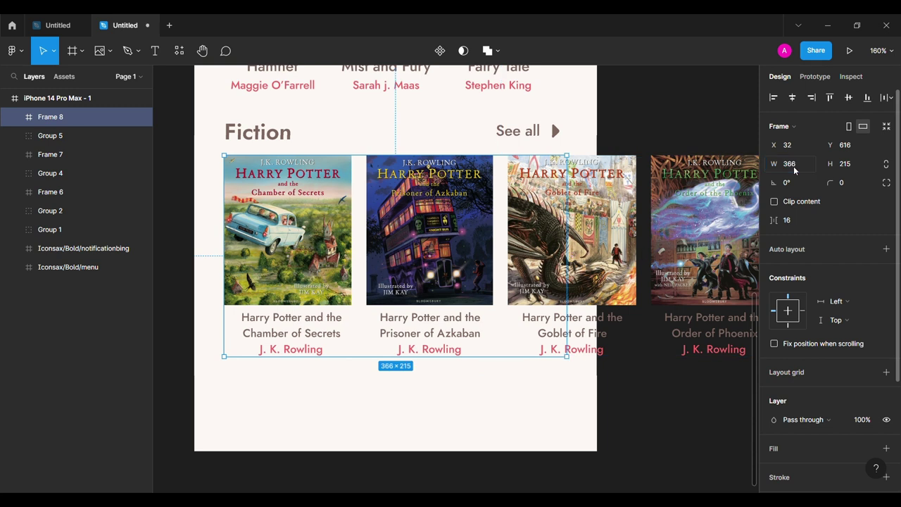
- Keep the Fiction row at No scrolling and turn on Clip content
{"action": "left_click", "coordinate": [774, 201]}
{"action": "left_click", "coordinate": [814, 76]}
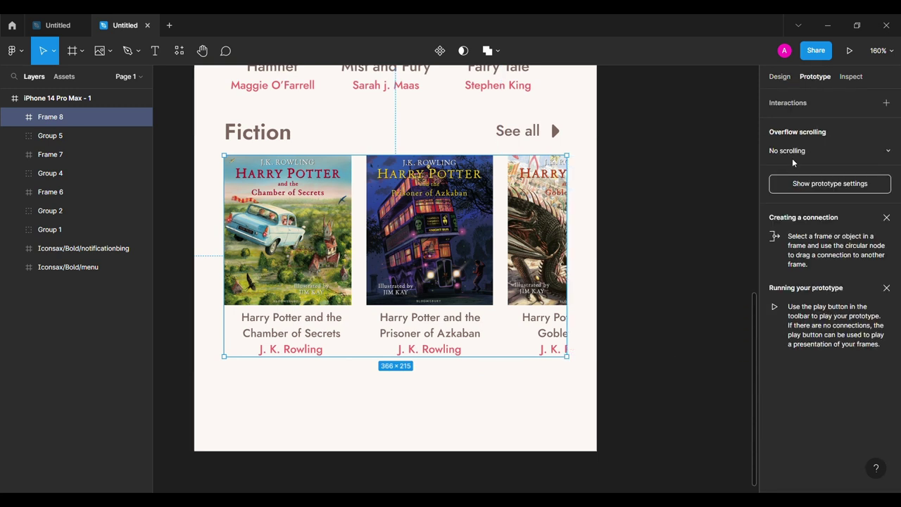
{"action": "left_click", "coordinate": [792, 150]}
{"action": "left_click", "coordinate": [802, 164]}
{"action": "left_click", "coordinate": [779, 76]}
{"action": "scroll", "coordinate": [351, 381], "scroll_direction": "left", "scroll_amount": 2}
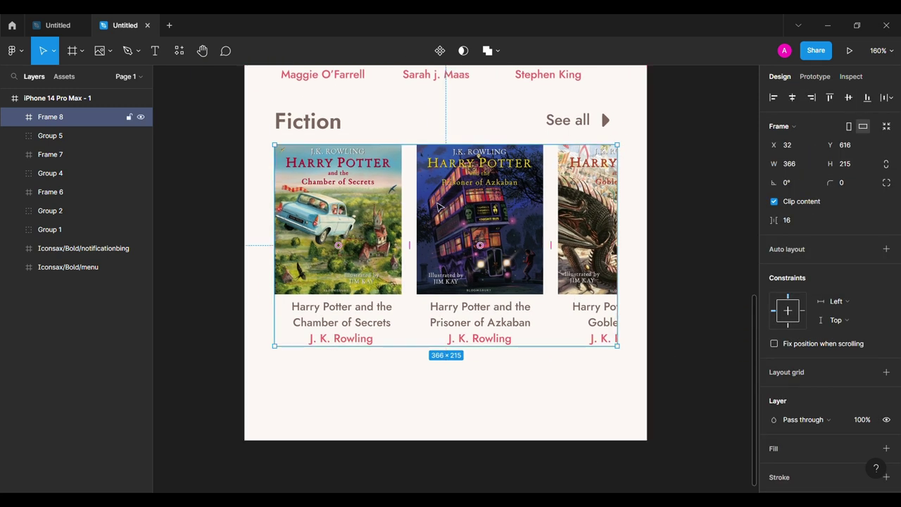
{"action": "left_click", "coordinate": [229, 382]}
- Draw a 366×60 rectangle and place it at the bottom of the phone screen
{"action": "left_click", "coordinate": [100, 51]}
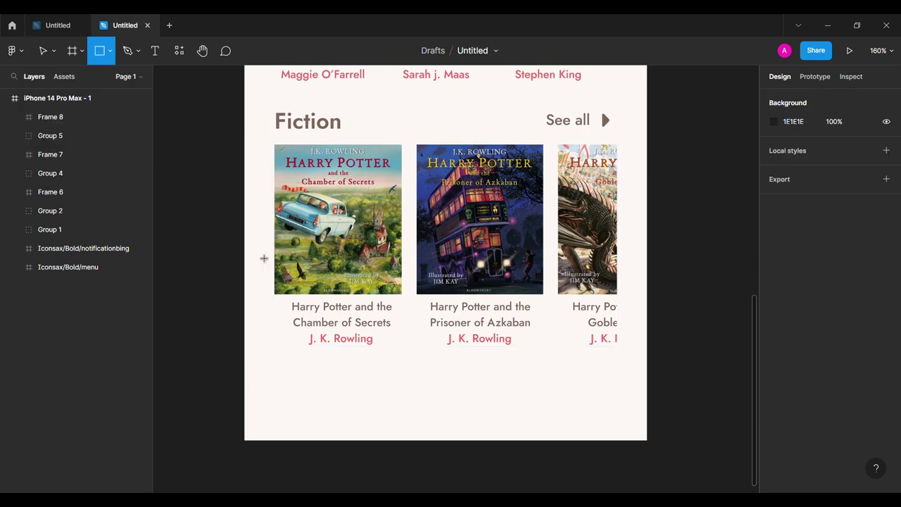
{"action": "left_click", "coordinate": [314, 383]}
{"action": "type", "text": "366"}
{"action": "key", "text": "Return"}
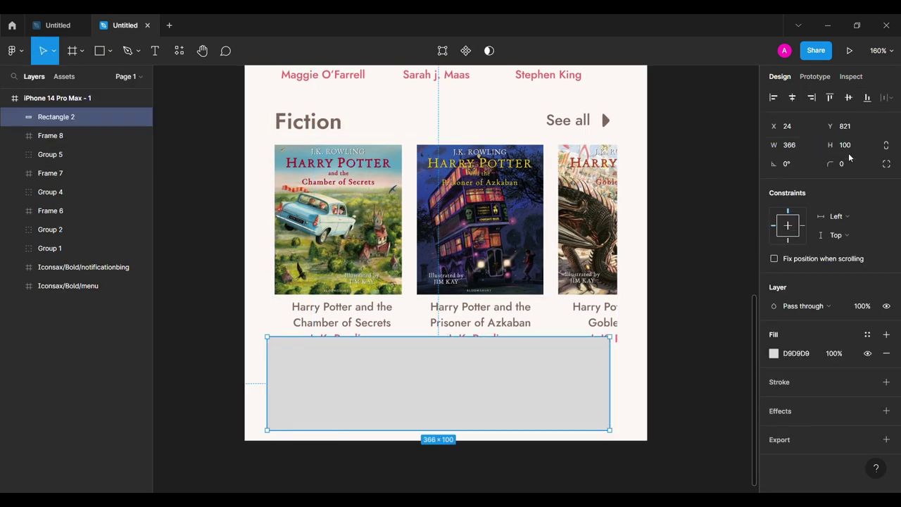
{"action": "type", "text": "0"}
{"action": "key", "text": "Return"}
{"action": "left_click_drag", "start_coordinate": [539, 380], "coordinate": [260, 355]}
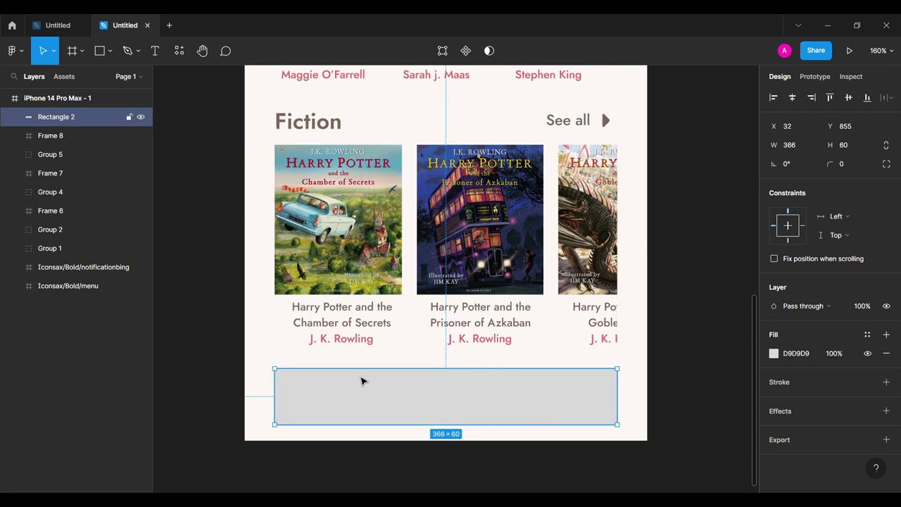
- Give the bar a corner radius of 49 and a beige EFE5DA fill
{"action": "left_click", "coordinate": [844, 163]}
{"action": "type", "text": "6"}
{"action": "key", "text": "Return"}
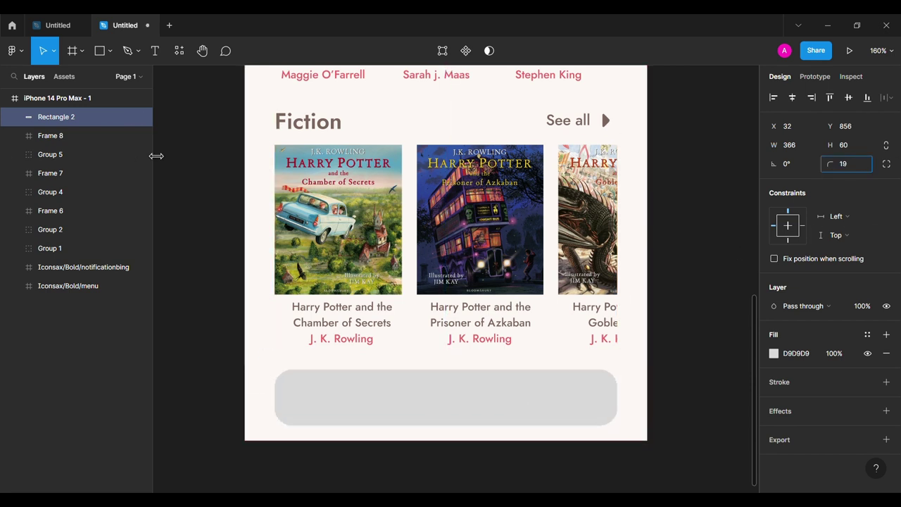
{"action": "type", "text": "49"}
{"action": "left_click", "coordinate": [810, 357]}
{"action": "type", "text": "EFE5DA"}
{"action": "key", "text": "Return"}
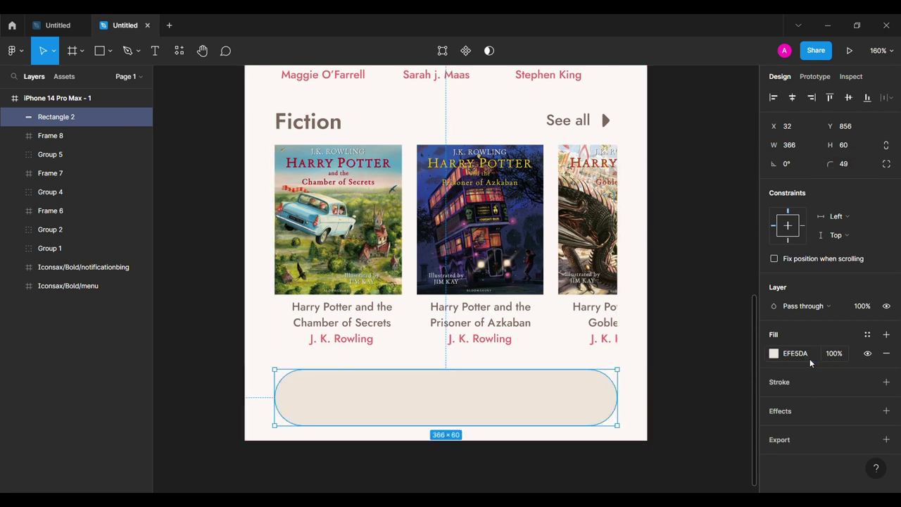
- Add two drop shadows to the bar and preview the result
{"action": "left_click", "coordinate": [886, 411]}
{"action": "left_click", "coordinate": [773, 430]}
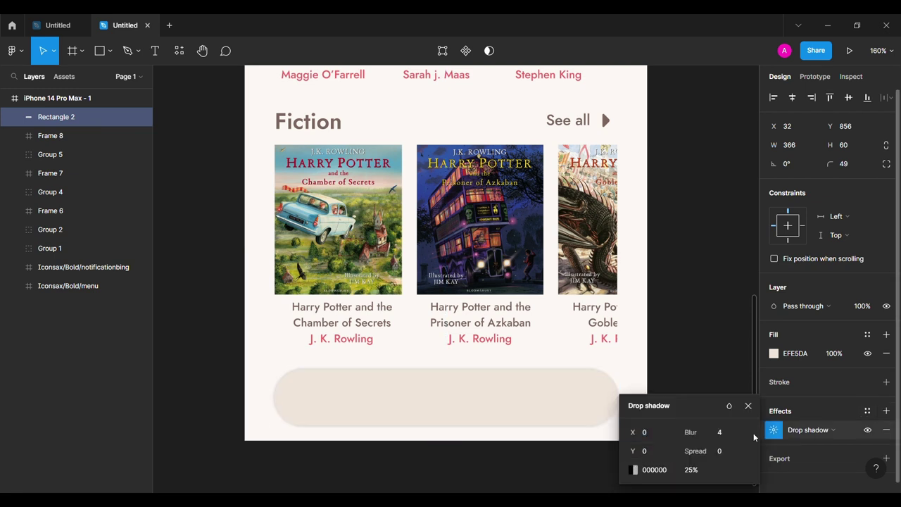
{"action": "left_click", "coordinate": [886, 411]}
{"action": "left_click", "coordinate": [696, 397]}
{"action": "left_click", "coordinate": [366, 415]}
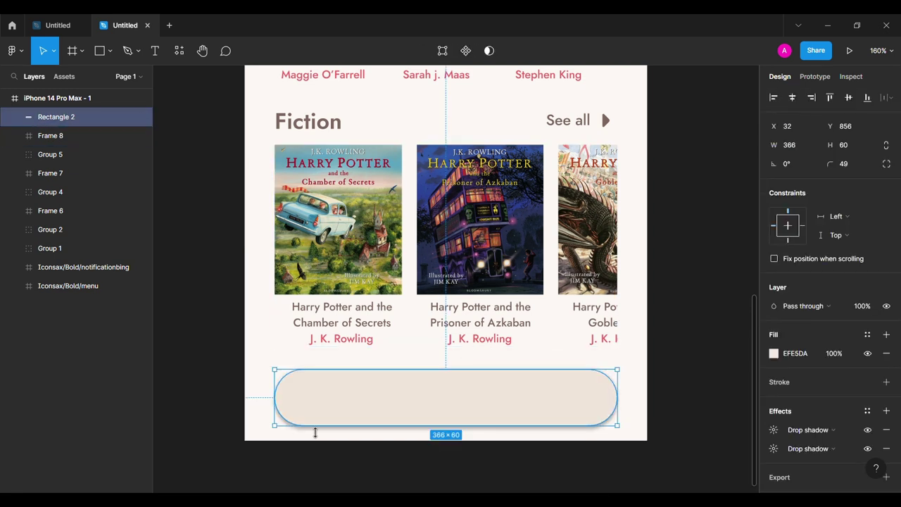
{"action": "left_click", "coordinate": [226, 388]}
{"action": "left_click", "coordinate": [12, 51]}
- Insert Iconsax Bold home, settings gear and save icons into the bottom bar
{"action": "left_click", "coordinate": [471, 249]}
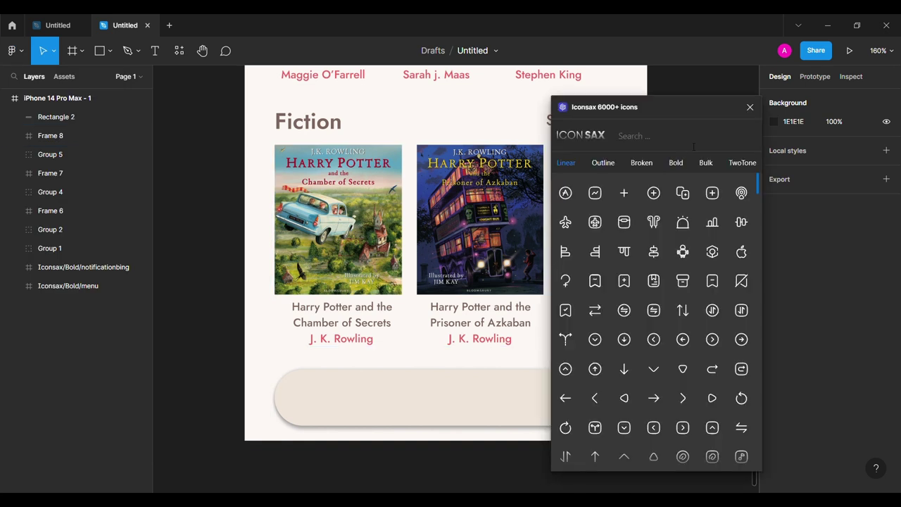
{"action": "type", "text": "home"}
{"action": "left_click", "coordinate": [676, 163]}
{"action": "left_click", "coordinate": [567, 193]}
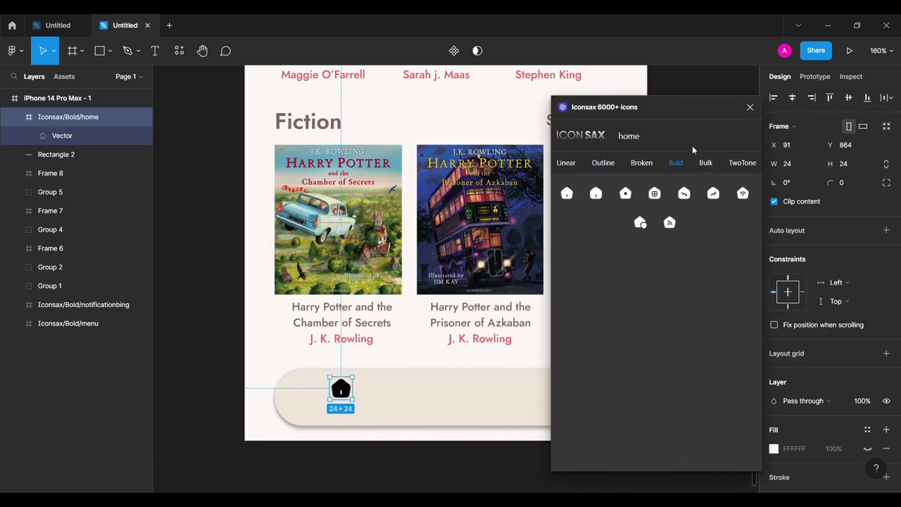
{"action": "key", "text": "ctrl+a"}
{"action": "key", "text": "BackSpace"}
{"action": "type", "text": "set"}
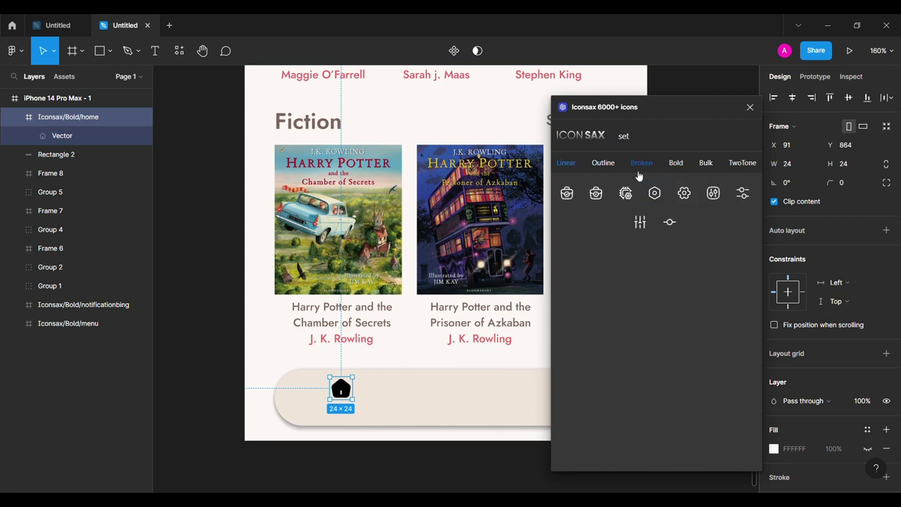
{"action": "left_click_drag", "start_coordinate": [525, 389], "coordinate": [520, 389]}
{"action": "type", "text": "save"}
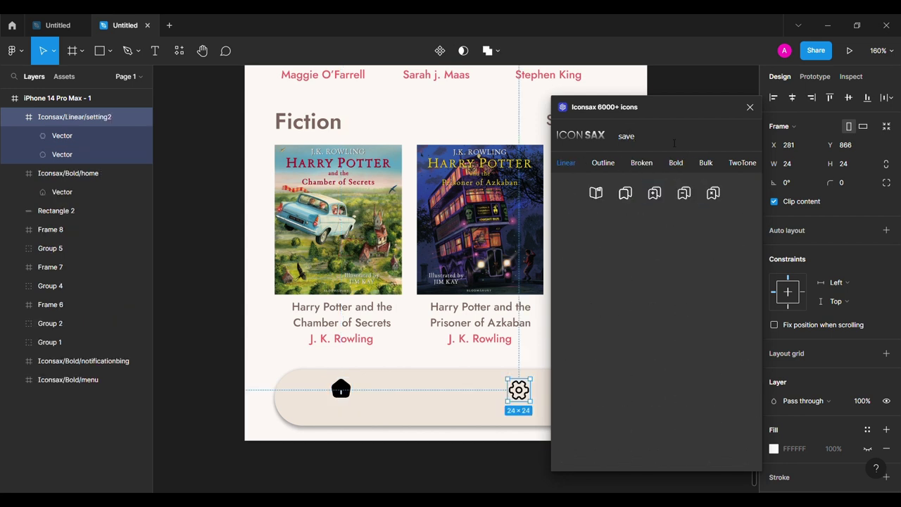
{"action": "left_click_drag", "start_coordinate": [434, 398], "coordinate": [426, 394]}
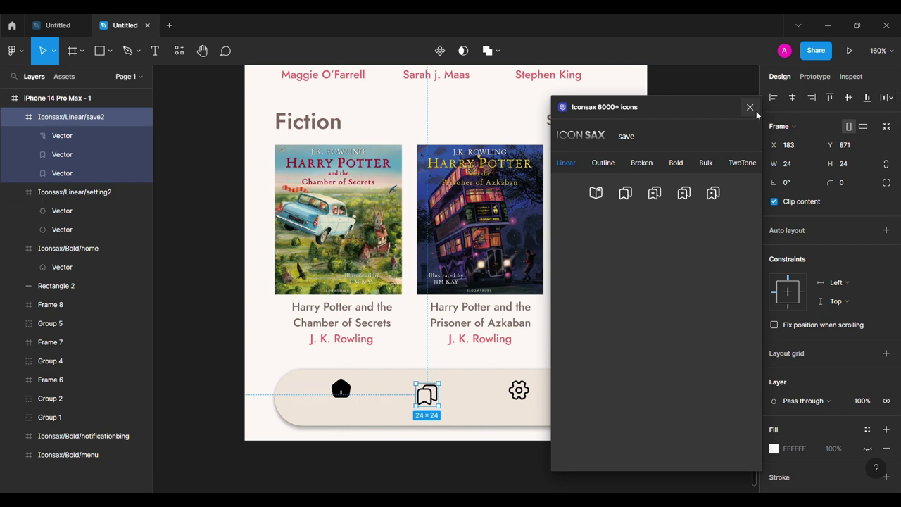
{"action": "left_click", "coordinate": [749, 106]}
- Colour the three nav icons brown 7E675E and align them vertically
{"action": "left_click", "coordinate": [518, 389], "text": "shift"}
{"action": "left_click", "coordinate": [345, 398], "text": "shift"}
{"action": "scroll", "coordinate": [814, 422], "scroll_direction": "down", "scroll_amount": 3}
{"action": "left_click", "coordinate": [774, 389]}
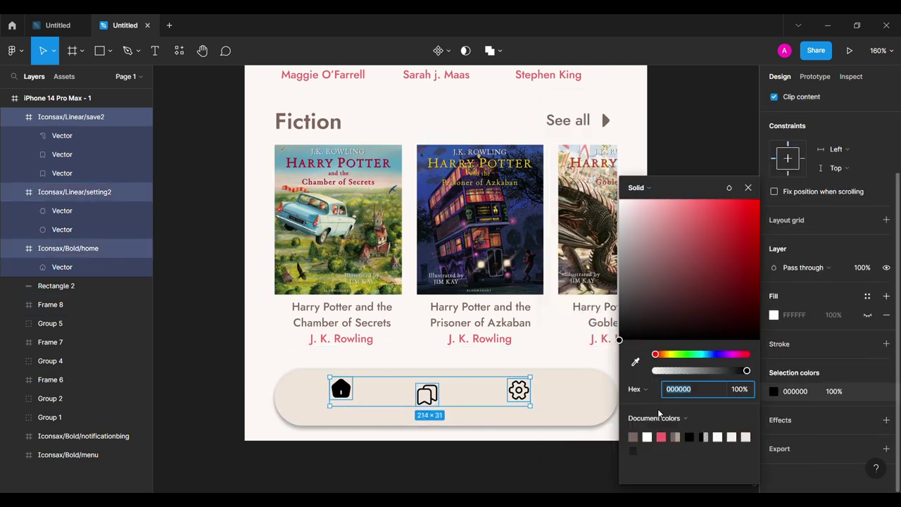
{"action": "left_click", "coordinate": [642, 435]}
{"action": "left_click", "coordinate": [872, 164]}
{"action": "scroll", "coordinate": [872, 164], "scroll_direction": "up", "scroll_amount": 2}
{"action": "left_click", "coordinate": [848, 97]}
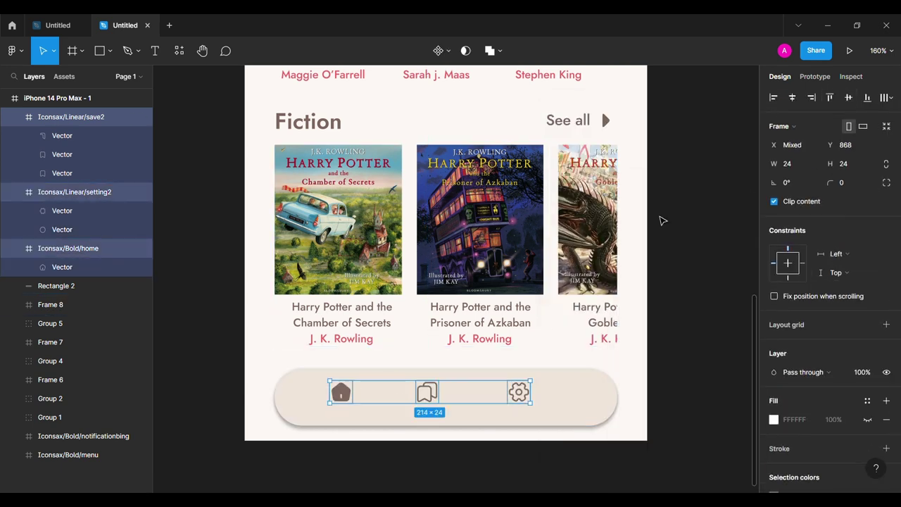
- Resize the home, save and settings icons to 32 px with 80 spacing
{"action": "left_click", "coordinate": [14, 117]}
{"action": "left_click", "coordinate": [14, 135]}
{"action": "left_click", "coordinate": [14, 154]}
{"action": "left_click", "coordinate": [341, 392]}
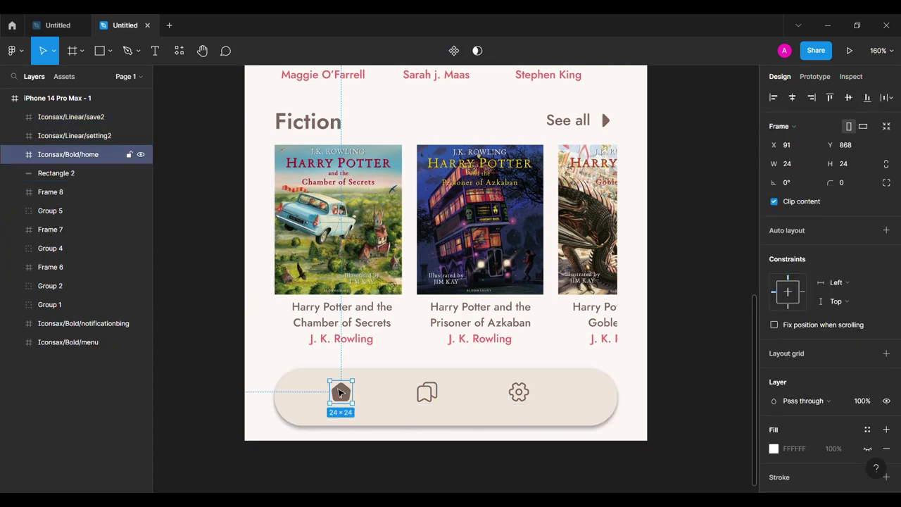
{"action": "left_click", "coordinate": [427, 391], "text": "shift"}
{"action": "left_click", "coordinate": [532, 402], "text": "shift"}
{"action": "type", "text": "32"}
{"action": "key", "text": "Return"}
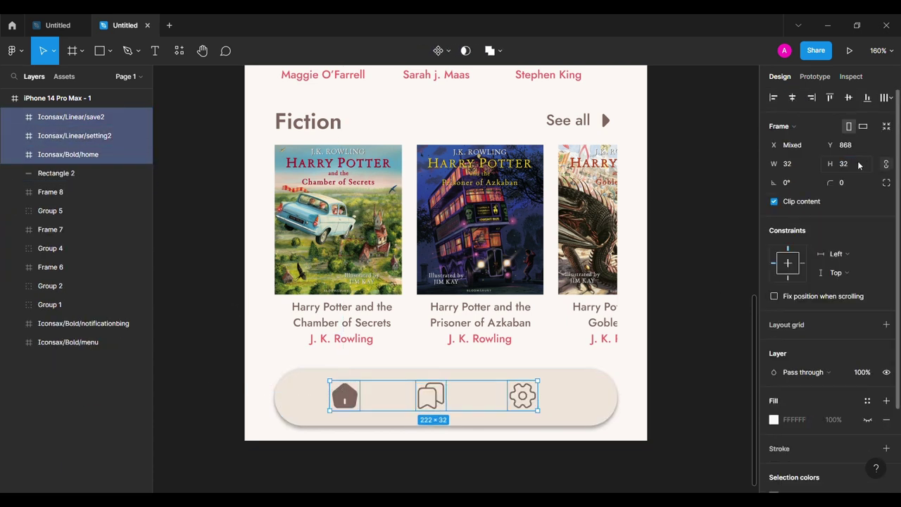
{"action": "left_click", "coordinate": [798, 220]}
{"action": "type", "text": "80"}
{"action": "key", "text": "Return"}
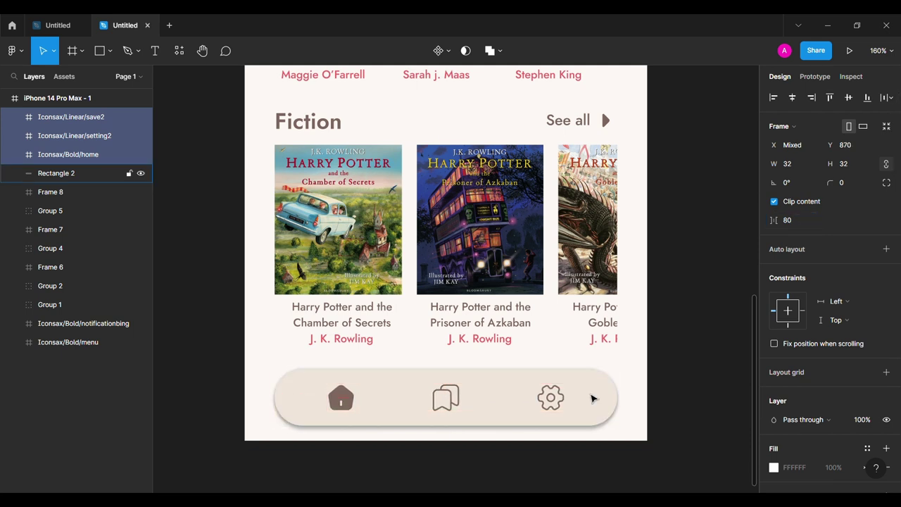
- Draw a 32 px wide indicator rectangle above the home icon, filled 7E675E
{"action": "left_click", "coordinate": [225, 420]}
{"action": "left_click", "coordinate": [99, 51]}
{"action": "left_click_drag", "start_coordinate": [322, 370], "coordinate": [330, 376]}
{"action": "type", "text": "60"}
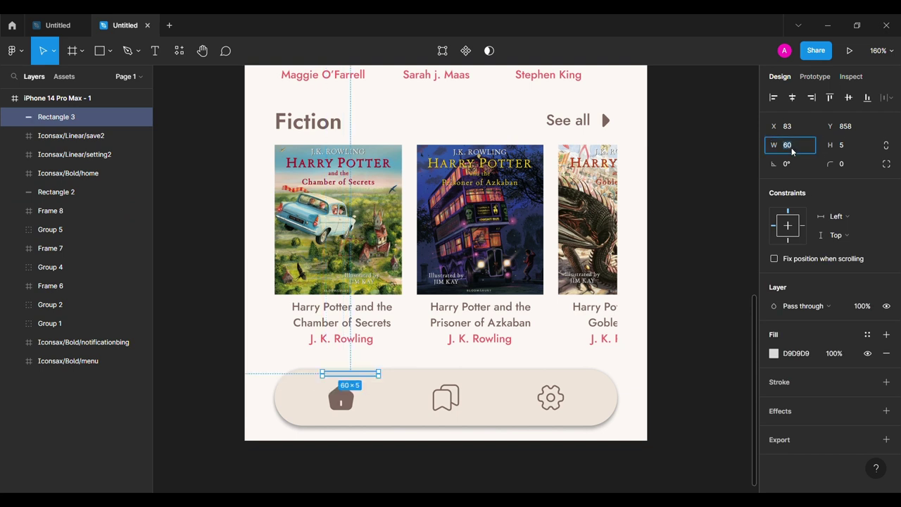
{"action": "type", "text": "32"}
{"action": "key", "text": "Return"}
{"action": "left_click", "coordinate": [773, 354]}
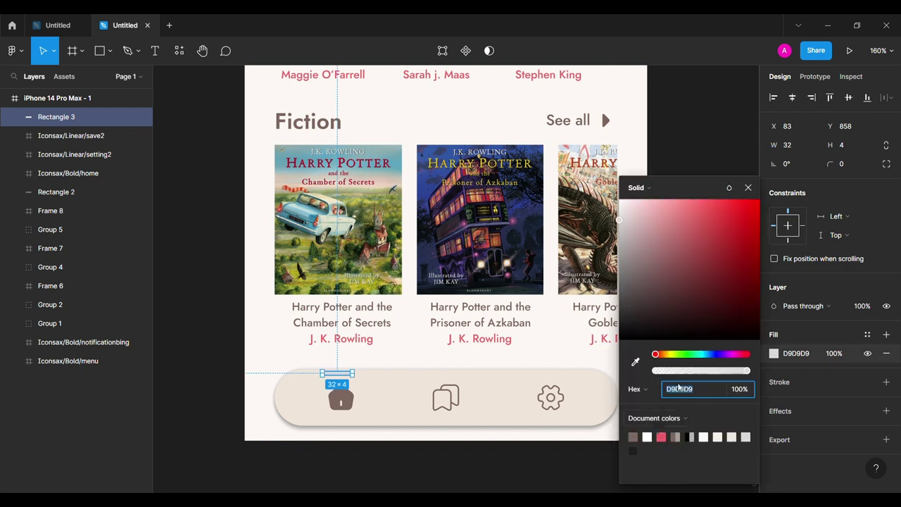
{"action": "type", "text": "7E675E"}
{"action": "key", "text": "Return"}
{"action": "key", "text": "Escape"}
- Round the indicator's bottom corners to 8 and centre it over home
{"action": "left_click", "coordinate": [886, 163]}
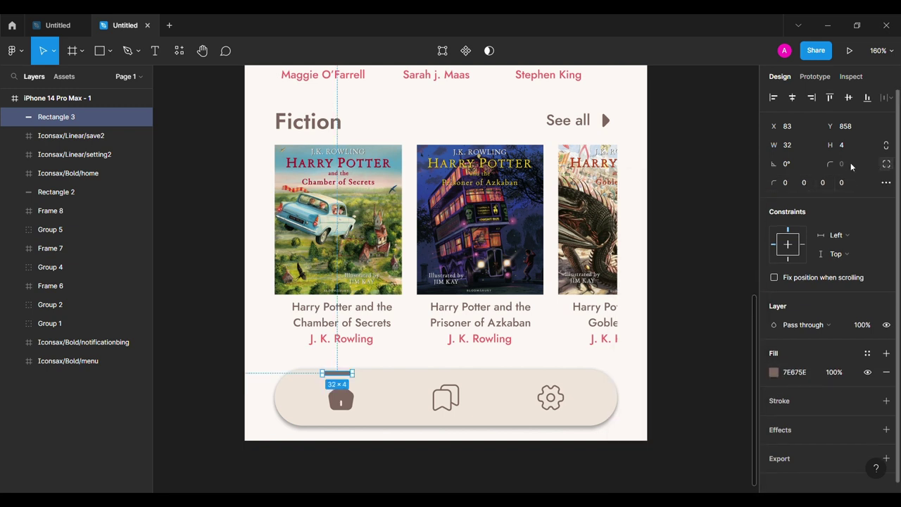
{"action": "left_click", "coordinate": [823, 182]}
{"action": "type", "text": "8"}
{"action": "key", "text": "Return"}
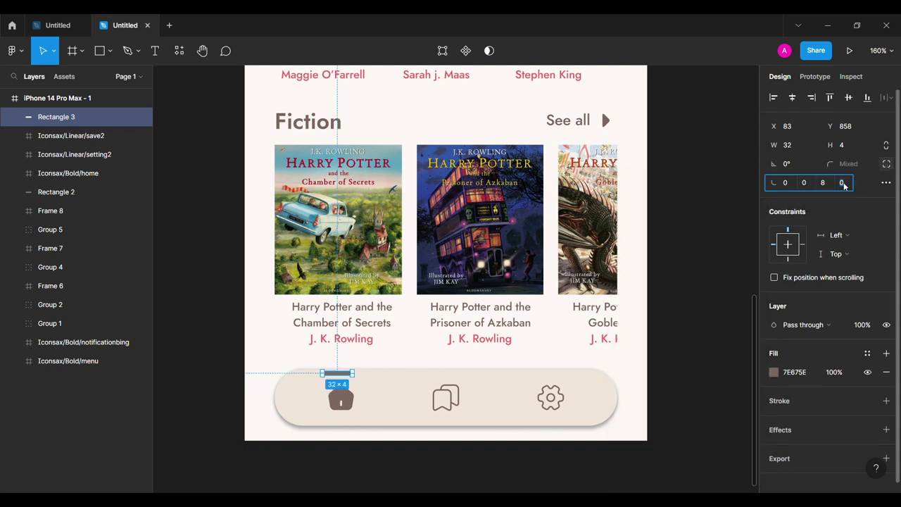
{"action": "type", "text": "8"}
{"action": "key", "text": "Return"}
{"action": "key", "text": "Right"}
{"action": "key", "text": "Right"}
{"action": "key", "text": "Right"}
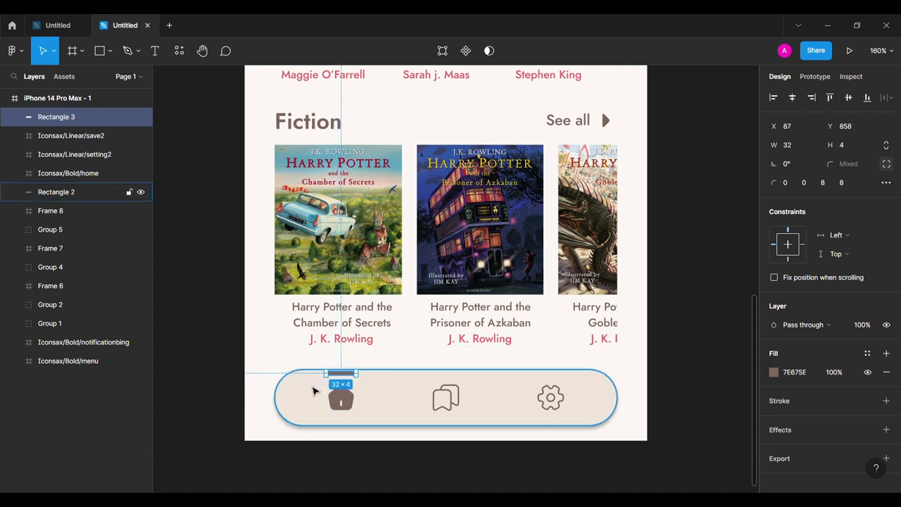
- Group the nav bar background, icons and indicator together
{"action": "left_click", "coordinate": [232, 364]}
{"action": "left_click", "coordinate": [70, 192]}
{"action": "left_click", "coordinate": [94, 121], "text": "shift"}
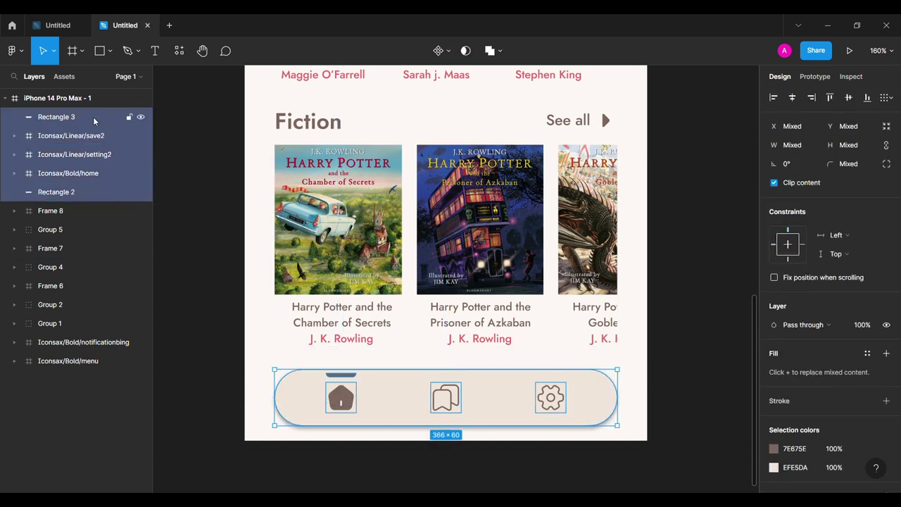
{"action": "key", "text": "ctrl+g"}
- Rename the phone frame Home and duplicate it beside as 'fav'
{"action": "scroll", "coordinate": [220, 329], "scroll_direction": "down", "scroll_amount": 5}
{"action": "scroll", "coordinate": [223, 328], "scroll_direction": "down", "scroll_amount": 3}
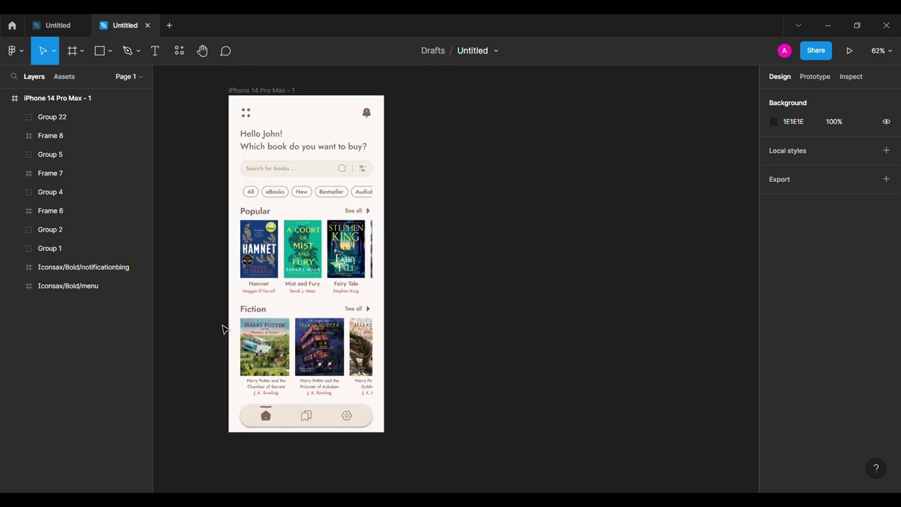
{"action": "scroll", "coordinate": [223, 328], "scroll_direction": "up", "scroll_amount": 1}
{"action": "double_click", "coordinate": [312, 120]}
{"action": "type", "text": "Home"}
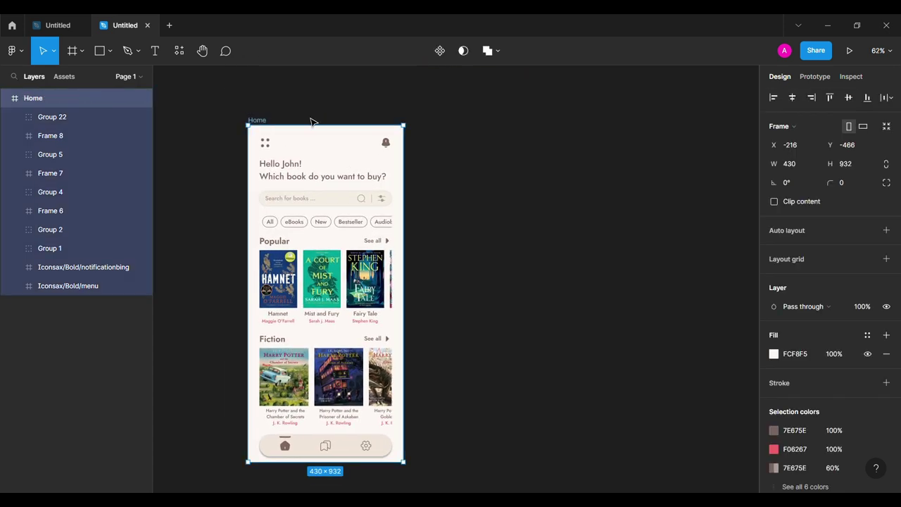
{"action": "left_click", "coordinate": [313, 122]}
{"action": "left_click_drag", "start_coordinate": [257, 120], "coordinate": [442, 123], "text": "alt"}
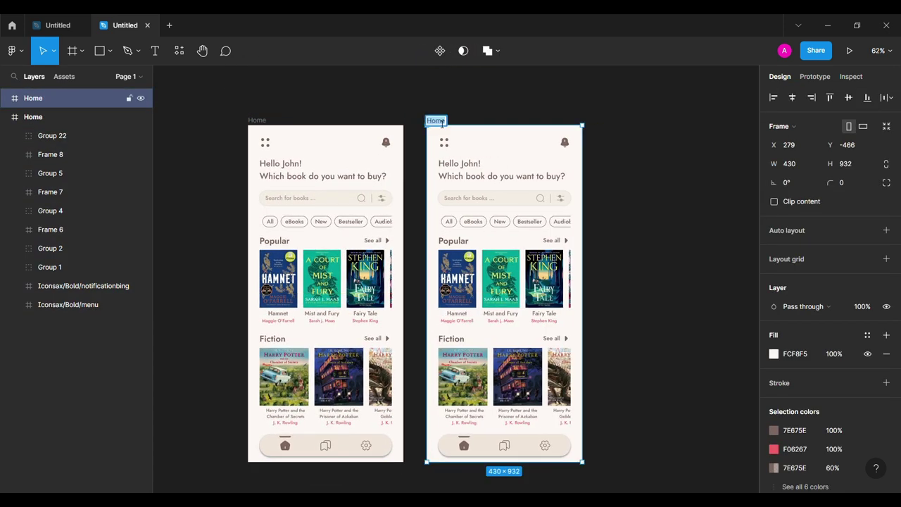
{"action": "type", "text": "fav"}
{"action": "key", "text": "Return"}
- Move fav's search bar up, delete its chips and book sections, and place a title text
{"action": "left_click", "coordinate": [478, 200]}
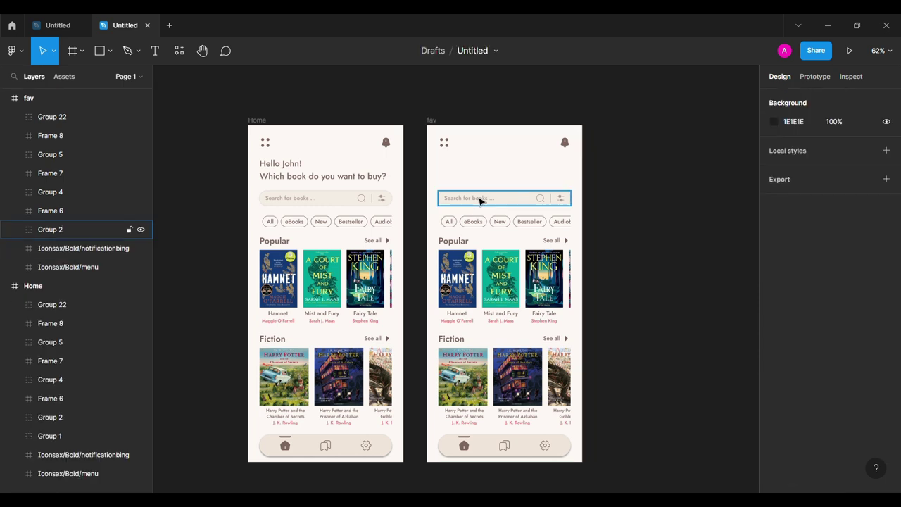
{"action": "left_click", "coordinate": [483, 201]}
{"action": "mouse_move", "coordinate": [478, 202]}
{"action": "left_mouse_down"}
{"action": "mouse_move", "coordinate": [478, 180]}
{"action": "mouse_move", "coordinate": [527, 428]}
{"action": "mouse_move", "coordinate": [570, 211]}
{"action": "left_mouse_up"}
{"action": "key", "text": "Delete"}
{"action": "key", "text": "Delete"}
{"action": "left_click", "coordinate": [153, 60]}
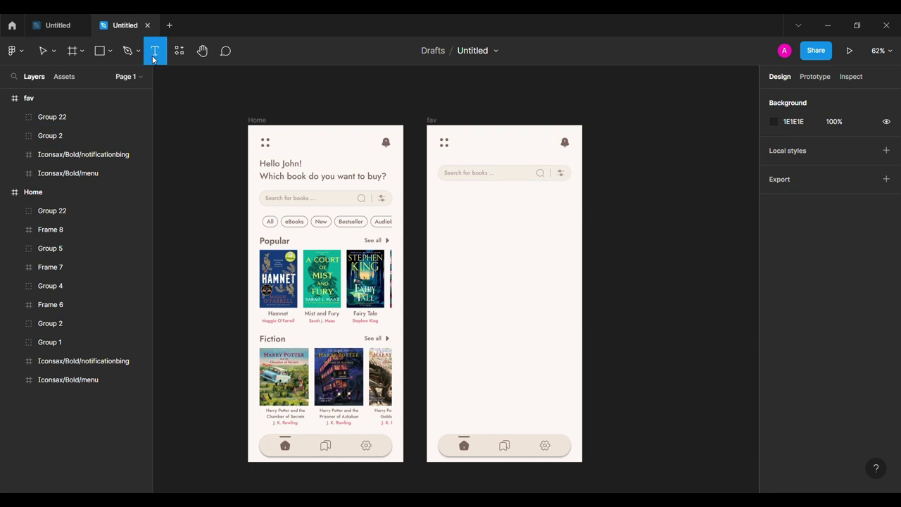
{"action": "left_click", "coordinate": [487, 160]}
- Make the fav title 'Favourite books' in brown at size 32
{"action": "type", "text": "favourite books"}
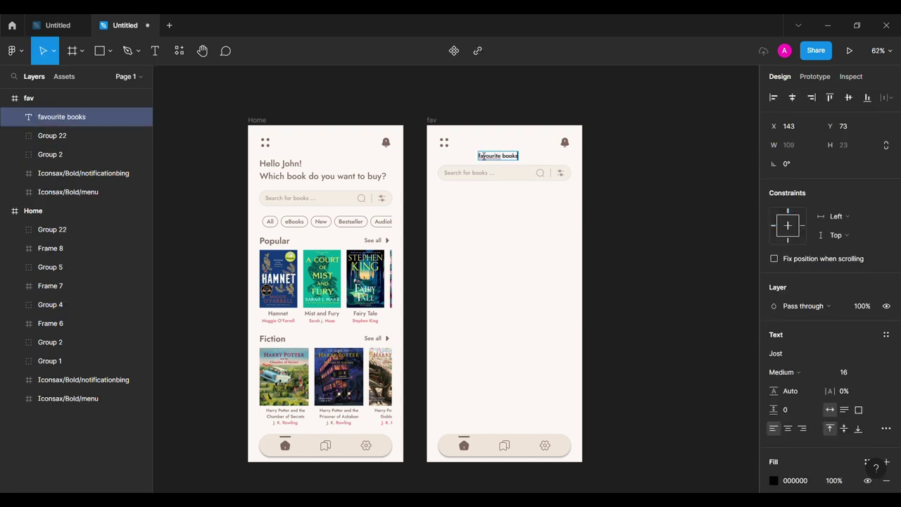
{"action": "key", "text": "Escape"}
{"action": "left_click", "coordinate": [773, 480]}
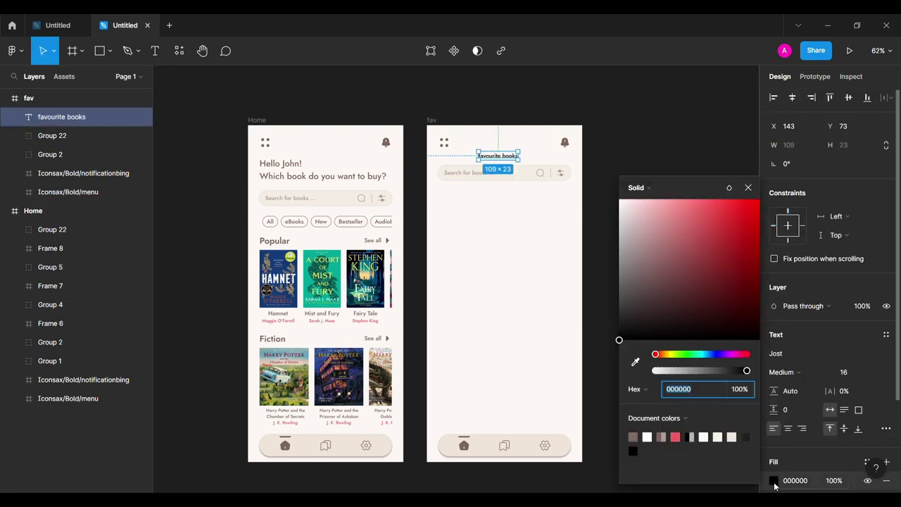
{"action": "left_click", "coordinate": [662, 432]}
{"action": "left_click", "coordinate": [752, 187]}
{"action": "type", "text": "32"}
{"action": "key", "text": "Return"}
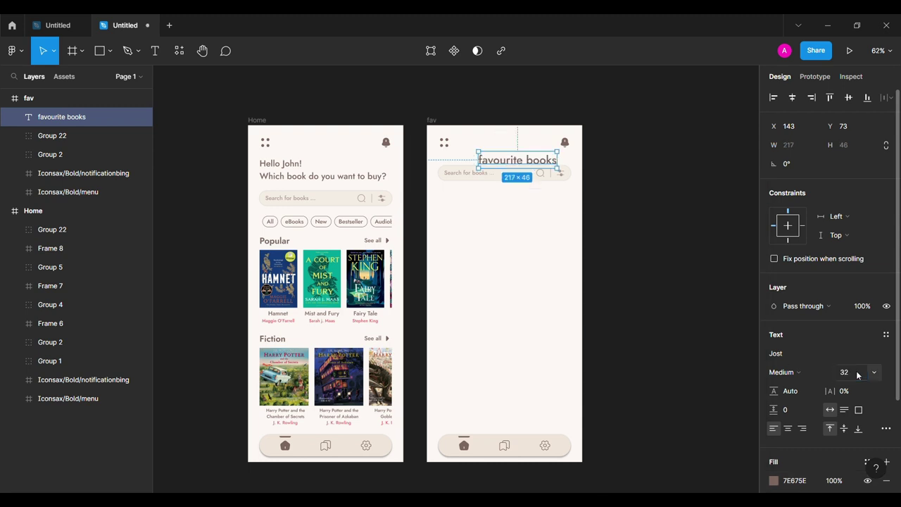
{"action": "double_click", "coordinate": [487, 161]}
{"action": "left_click", "coordinate": [487, 162]}
{"action": "type", "text": "F"}
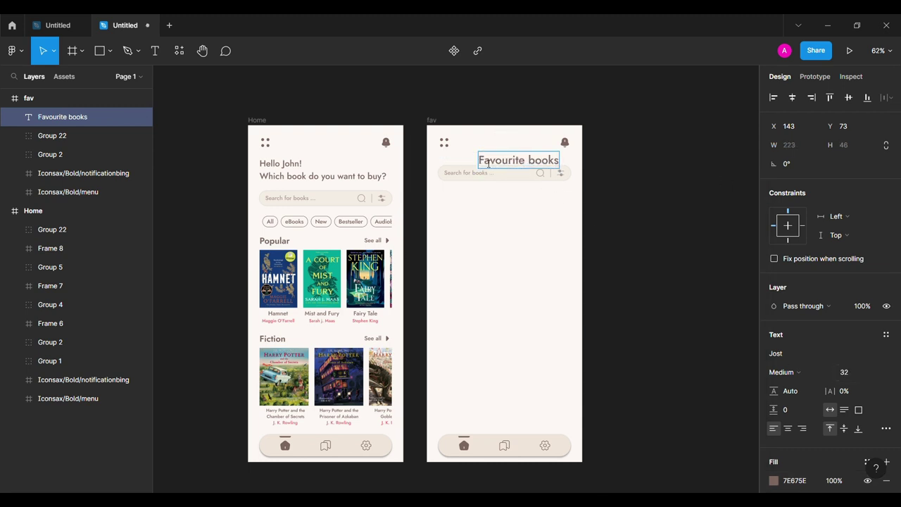
- Move the search bar below the title and centre the title horizontally
{"action": "left_click", "coordinate": [454, 173]}
{"action": "left_click_drag", "start_coordinate": [467, 176], "coordinate": [466, 206]}
{"action": "left_click", "coordinate": [519, 161]}
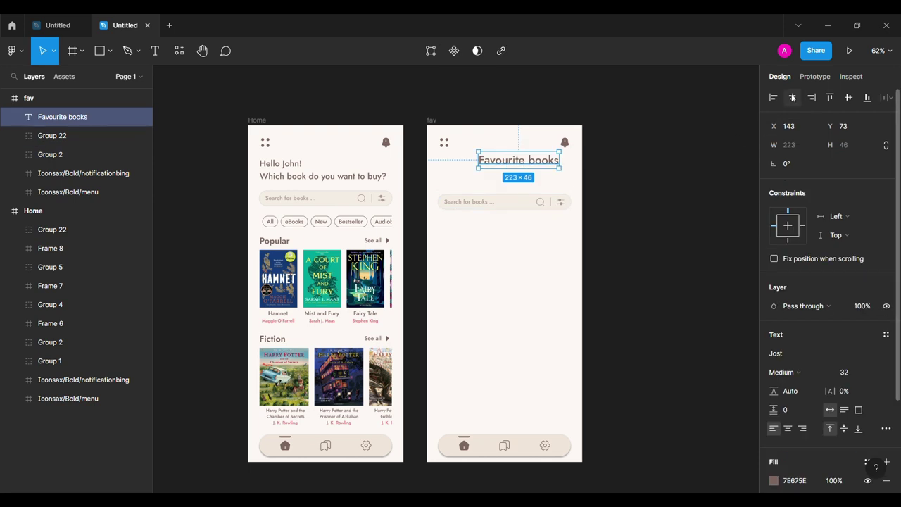
{"action": "left_click", "coordinate": [792, 98]}
{"action": "key", "text": "Up"}
{"action": "key", "text": "Up"}
{"action": "key", "text": "Up"}
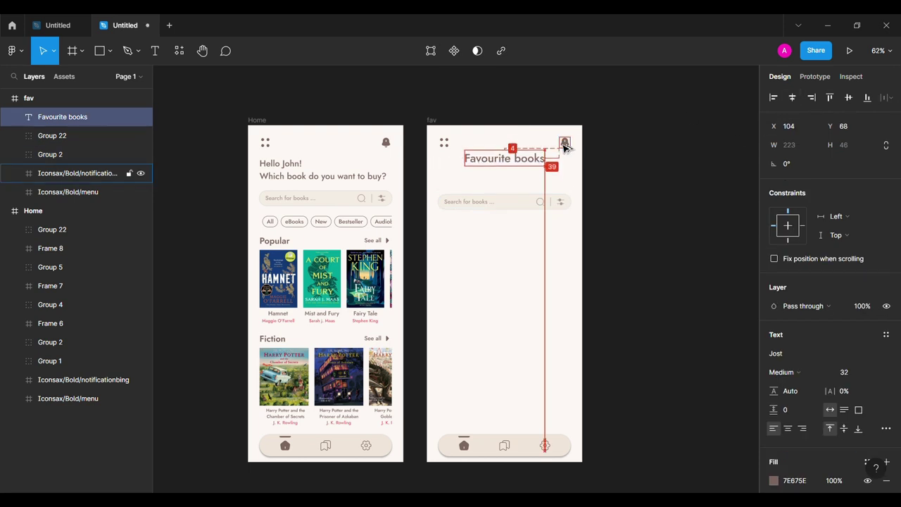
{"action": "key", "text": "Up"}
{"action": "key", "text": "Up"}
{"action": "key", "text": "Up"}
- Set the fav frame fill to EFE5DA and the nav bar to light FCF8F5
{"action": "left_click", "coordinate": [431, 121]}
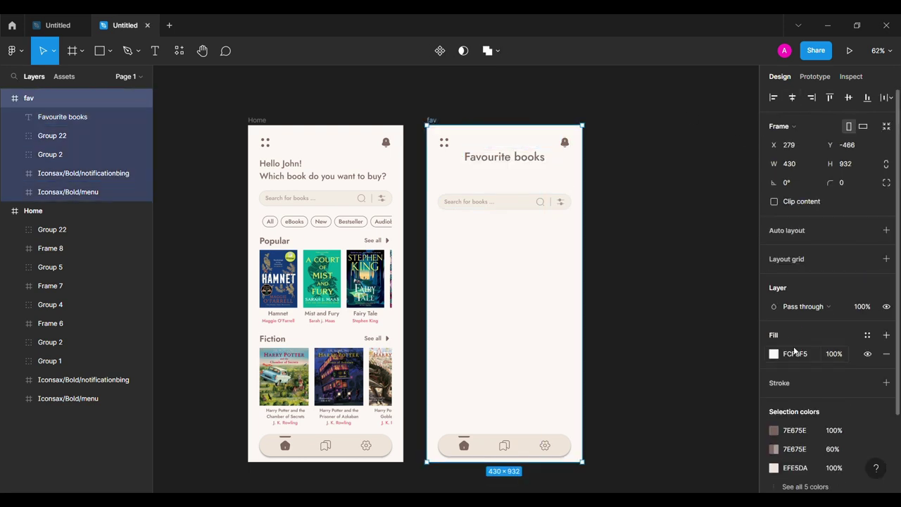
{"action": "type", "text": "EFE5DA"}
{"action": "key", "text": "Return"}
{"action": "double_click", "coordinate": [482, 451]}
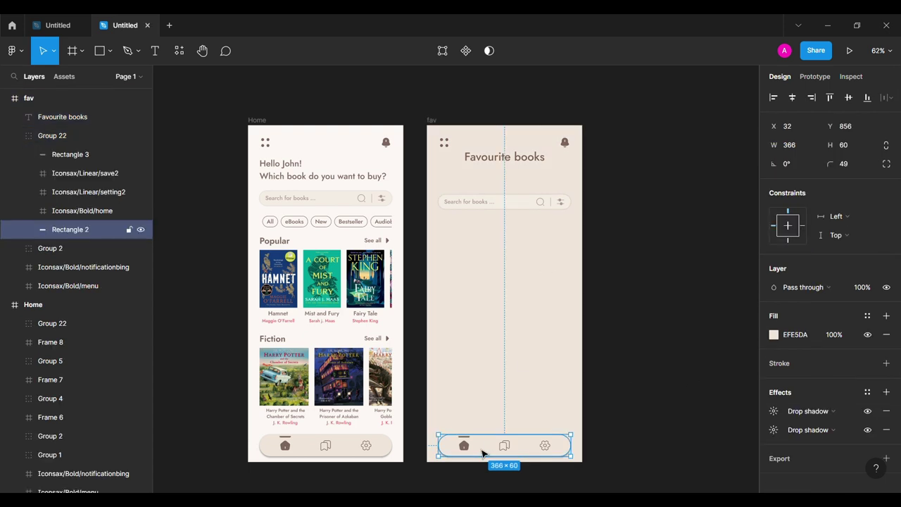
{"action": "left_click", "coordinate": [774, 336]}
{"action": "left_click", "coordinate": [635, 362]}
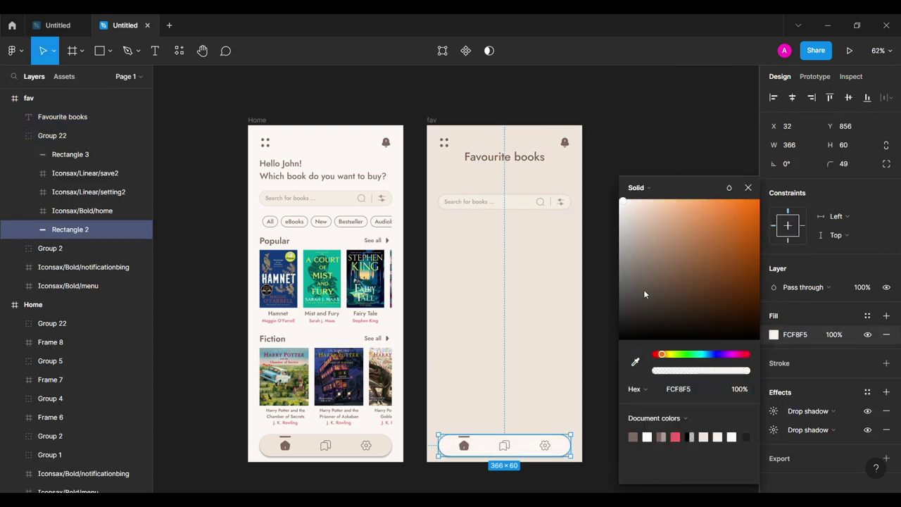
{"action": "left_click", "coordinate": [748, 188]}
- Nudge the search bar up closer to the title
{"action": "left_click", "coordinate": [547, 201]}
{"action": "key", "text": "shift+Up"}
{"action": "key", "text": "shift+Up"}
{"action": "key", "text": "shift+Up"}
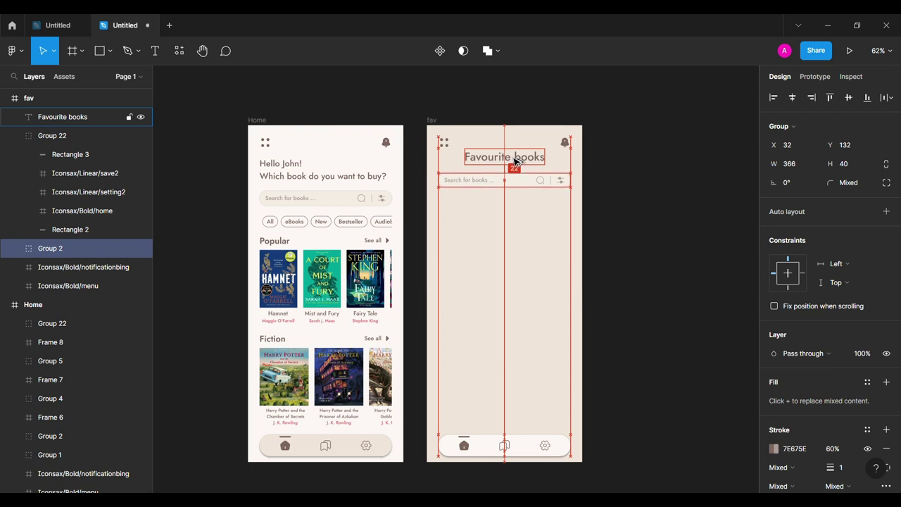
{"action": "key", "text": "shift+Up"}
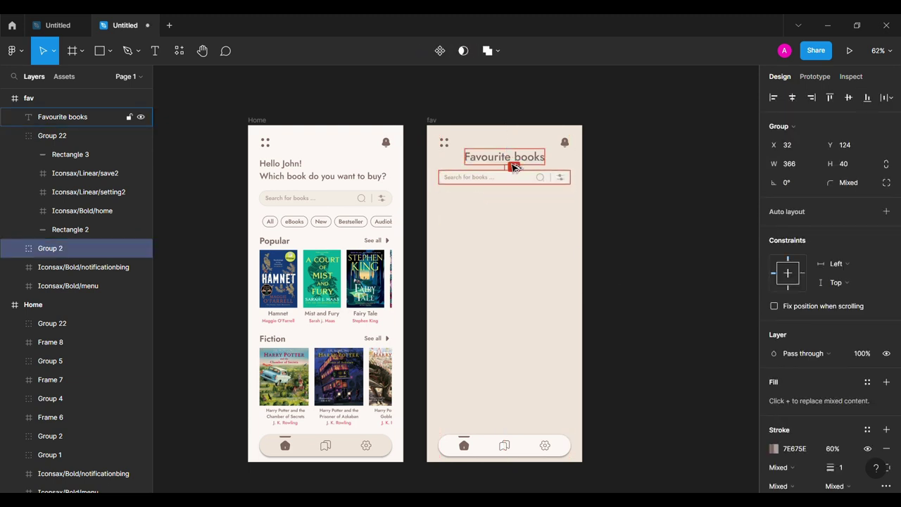
{"action": "left_click", "coordinate": [418, 241]}
- Add a linear home icon and a bold save icon from Iconsax
{"action": "left_click", "coordinate": [5, 53]}
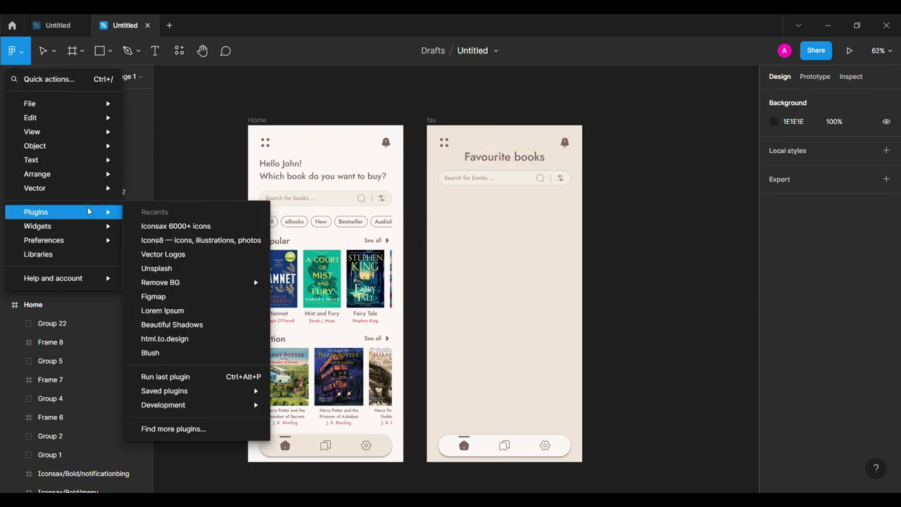
{"action": "left_click", "coordinate": [185, 225]}
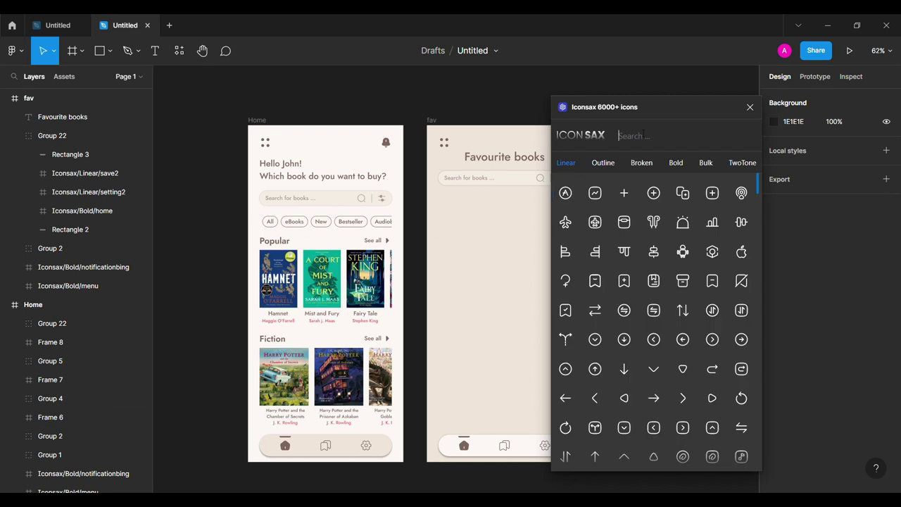
{"action": "type", "text": "home"}
{"action": "left_click_drag", "start_coordinate": [480, 374], "coordinate": [477, 371]}
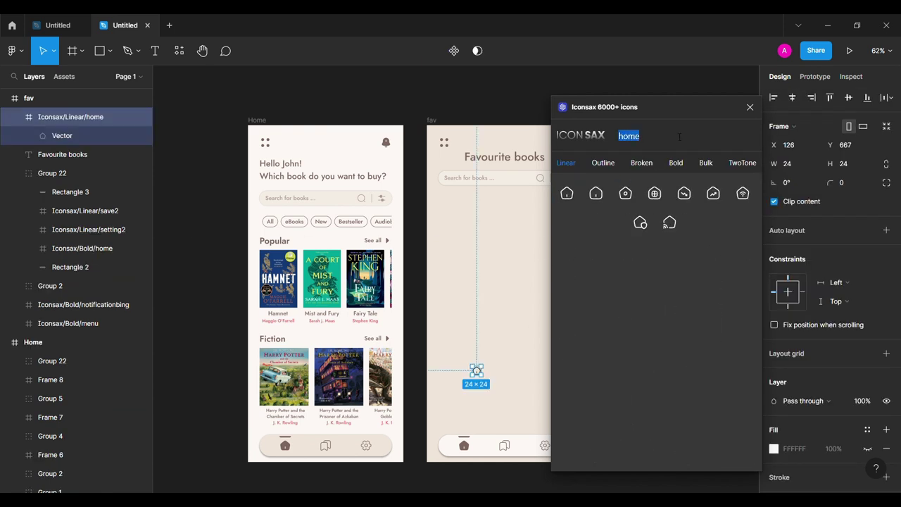
{"action": "type", "text": "sav"}
{"action": "left_click", "coordinate": [678, 164]}
{"action": "left_click_drag", "start_coordinate": [624, 193], "coordinate": [499, 369]}
{"action": "left_click", "coordinate": [750, 107]}
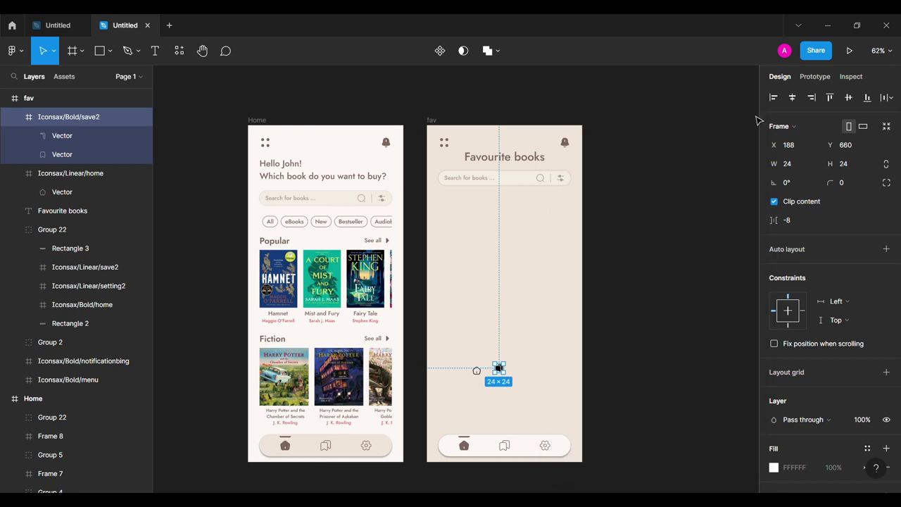
- Space the two new icons apart and recolour them brown
{"action": "left_click", "coordinate": [476, 371], "text": "shift"}
{"action": "type", "text": "9"}
{"action": "key", "text": "Return"}
{"action": "scroll", "coordinate": [854, 272], "scroll_direction": "down", "scroll_amount": 5}
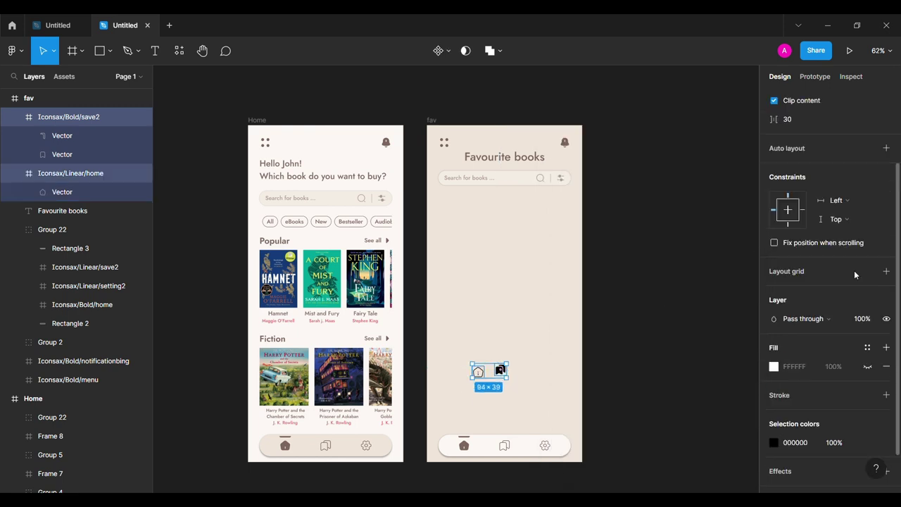
{"action": "left_click", "coordinate": [773, 391]}
{"action": "left_click", "coordinate": [632, 436]}
{"action": "left_click", "coordinate": [613, 372]}
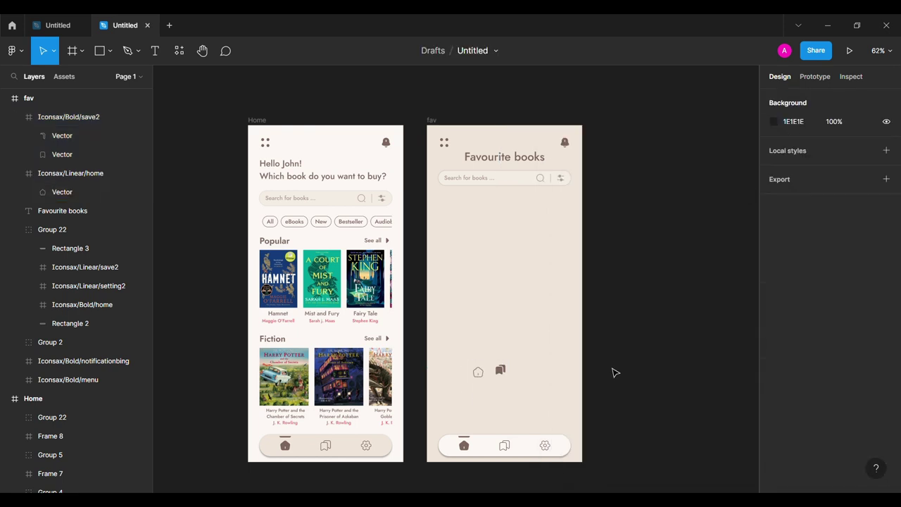
{"action": "scroll", "coordinate": [613, 372], "scroll_direction": "up", "scroll_amount": 5}
{"action": "scroll", "coordinate": [613, 372], "scroll_direction": "left", "scroll_amount": 3}
- Move the indicator above bookmark and swap the new icons into Group 22, deleting the old ones
{"action": "double_click", "coordinate": [430, 384]}
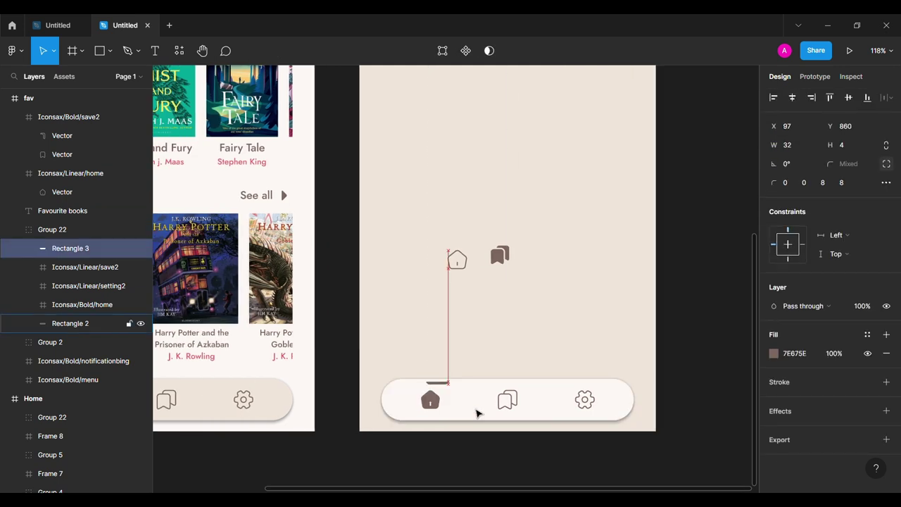
{"action": "key", "text": "shift+Right"}
{"action": "key", "text": "shift+Right"}
{"action": "key", "text": "shift+Right"}
{"action": "key", "text": "shift+Right"}
{"action": "left_click_drag", "start_coordinate": [457, 259], "coordinate": [438, 406]}
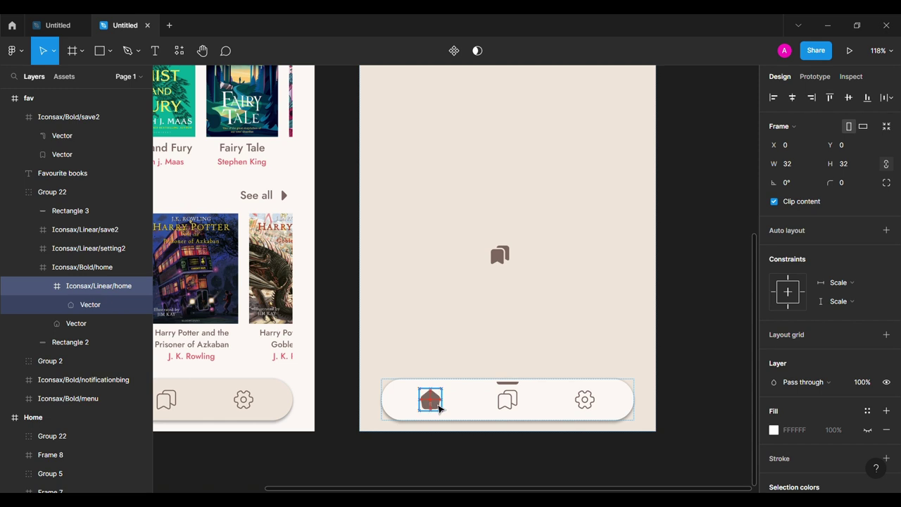
{"action": "left_click_drag", "start_coordinate": [91, 286], "coordinate": [77, 263]}
{"action": "left_click", "coordinate": [78, 286]}
{"action": "key", "text": "Delete"}
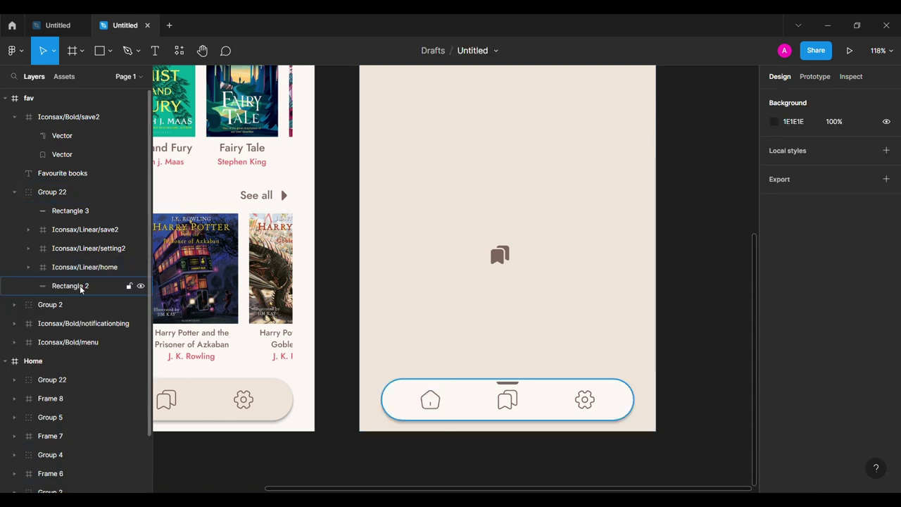
{"action": "left_click_drag", "start_coordinate": [500, 255], "coordinate": [514, 401]}
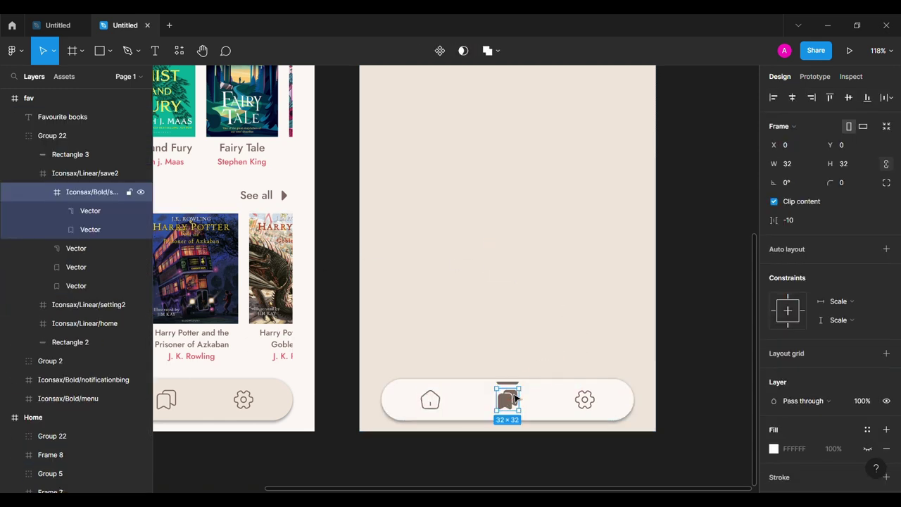
{"action": "left_click_drag", "start_coordinate": [62, 191], "coordinate": [62, 169]}
{"action": "left_click", "coordinate": [62, 192]}
{"action": "key", "text": "Delete"}
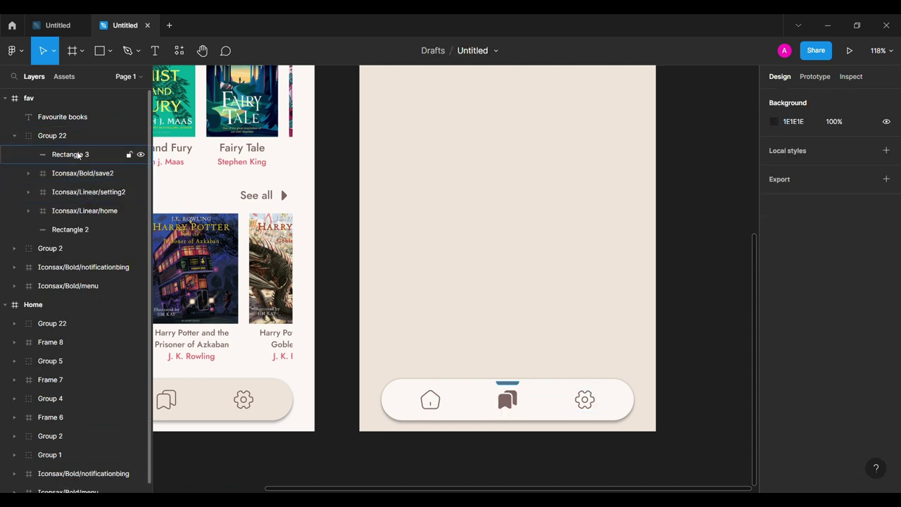
{"action": "left_click", "coordinate": [25, 136]}
{"action": "left_click", "coordinate": [14, 135]}
- Draw a new 366-wide rectangle centred horizontally in the Favourite books frame
{"action": "left_click", "coordinate": [341, 202]}
{"action": "scroll", "coordinate": [342, 201], "scroll_direction": "down", "scroll_amount": 5}
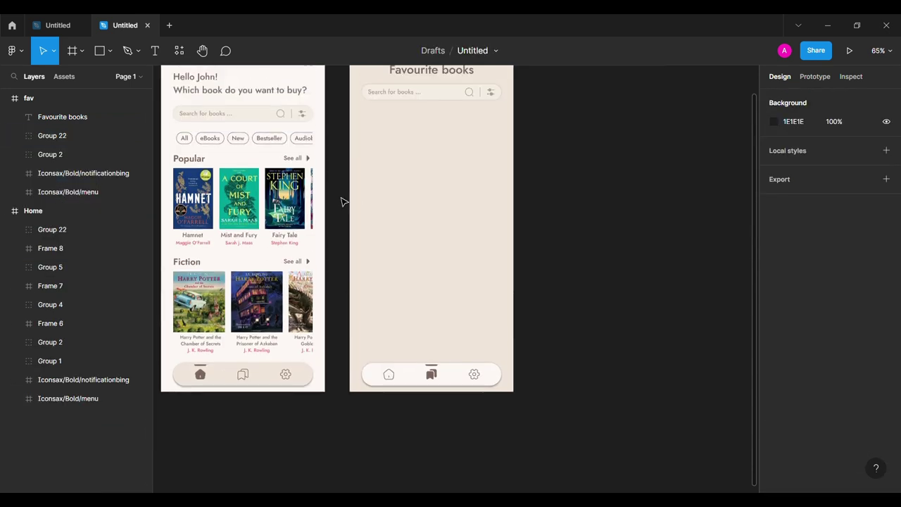
{"action": "left_click", "coordinate": [445, 153]}
{"action": "left_click", "coordinate": [185, 92]}
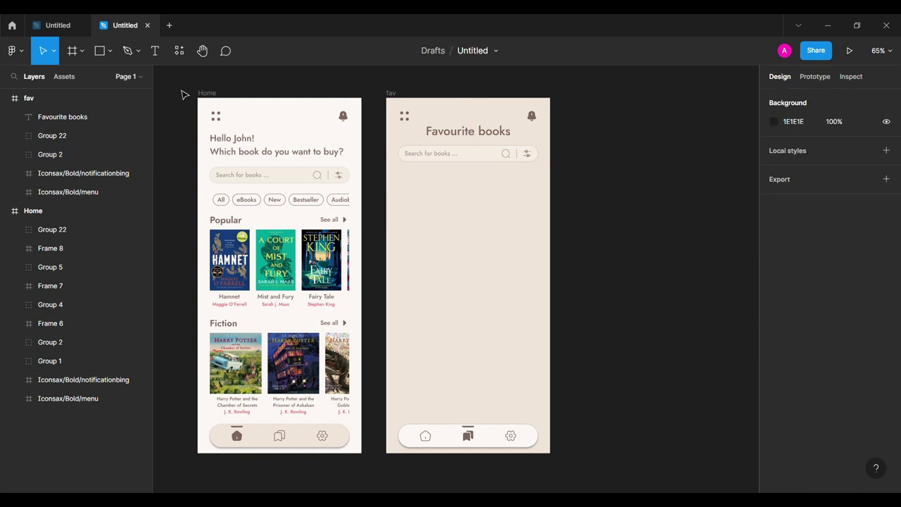
{"action": "key", "text": "r"}
{"action": "left_click", "coordinate": [427, 218]}
{"action": "left_click", "coordinate": [807, 150]}
{"action": "type", "text": "366"}
{"action": "key", "text": "Return"}
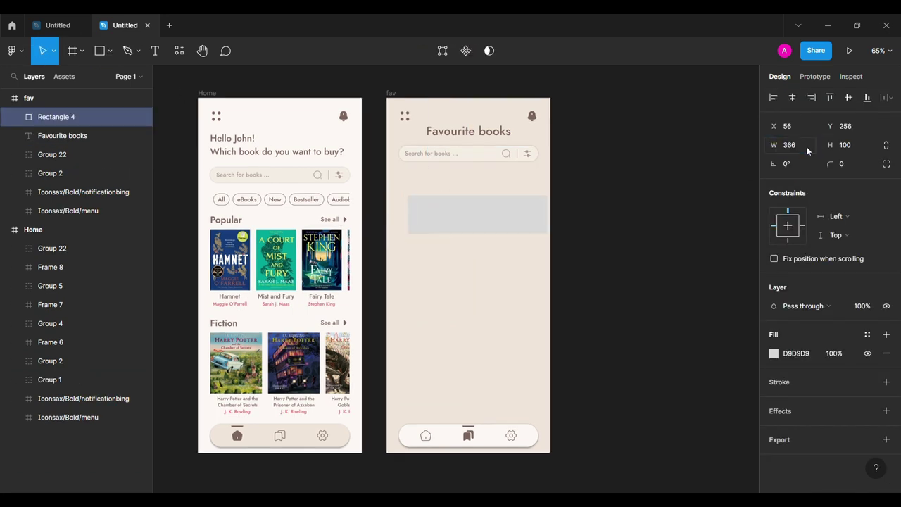
{"action": "left_click", "coordinate": [791, 98]}
- Fill the rectangle with the Home screen's light FCF8F5 background colour
{"action": "left_click", "coordinate": [773, 352]}
{"action": "left_click", "coordinate": [634, 361]}
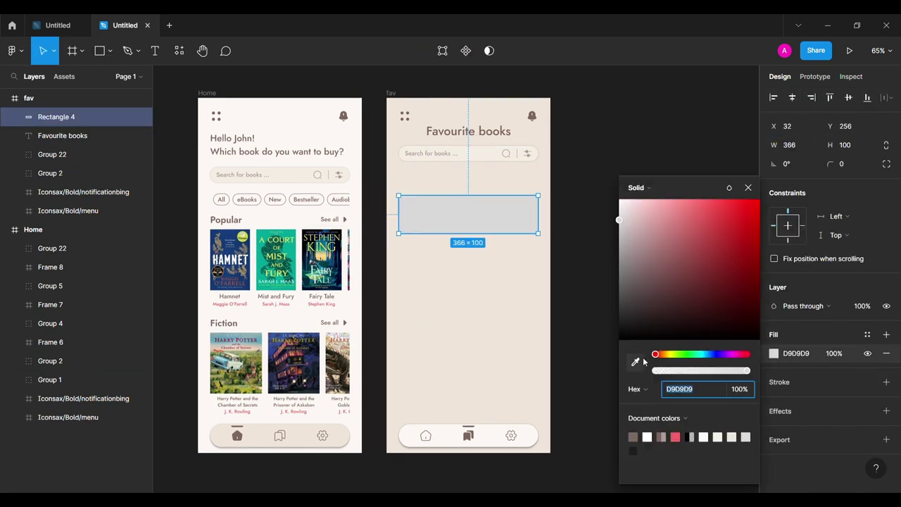
{"action": "left_click", "coordinate": [304, 219]}
{"action": "left_click", "coordinate": [747, 187]}
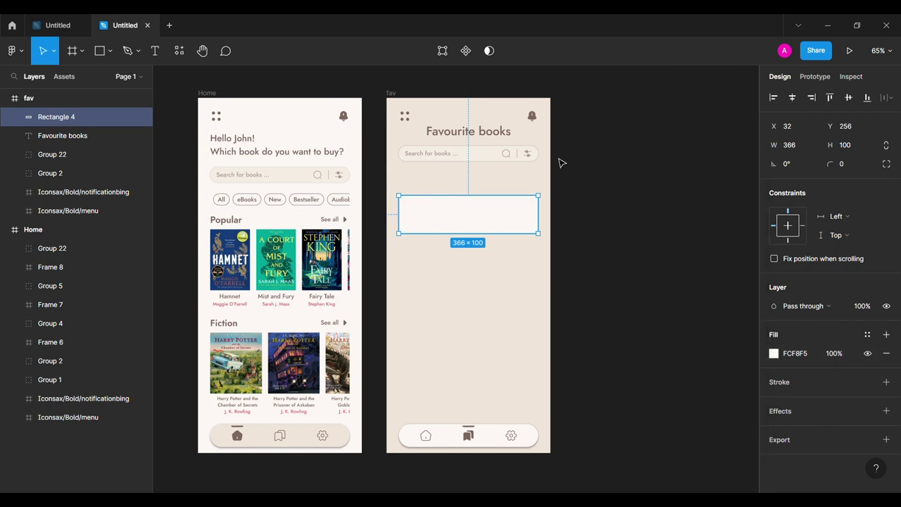
{"action": "left_click", "coordinate": [561, 161]}
- Make the card 152 tall, move it under the search bar, and round corners to 8
{"action": "left_click", "coordinate": [441, 220]}
{"action": "type", "text": "15"}
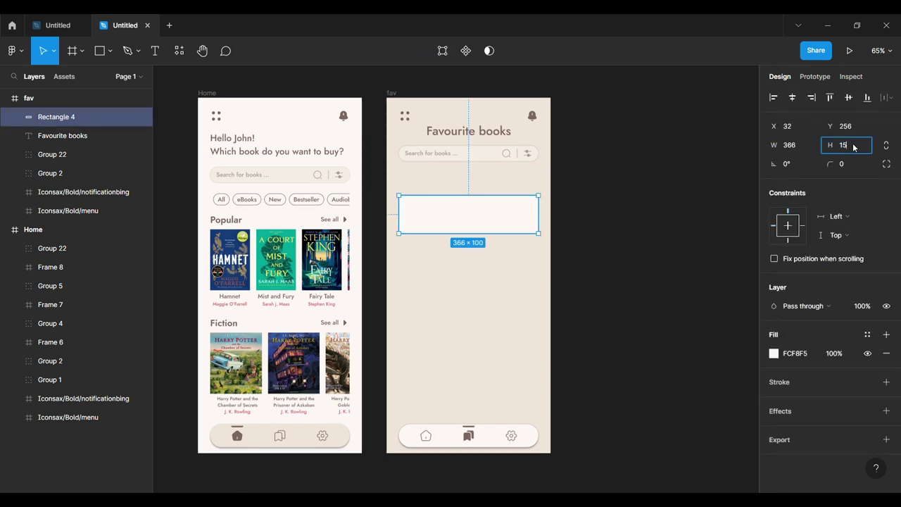
{"action": "type", "text": "2"}
{"action": "key", "text": "Return"}
{"action": "left_click_drag", "start_coordinate": [441, 214], "coordinate": [441, 191]}
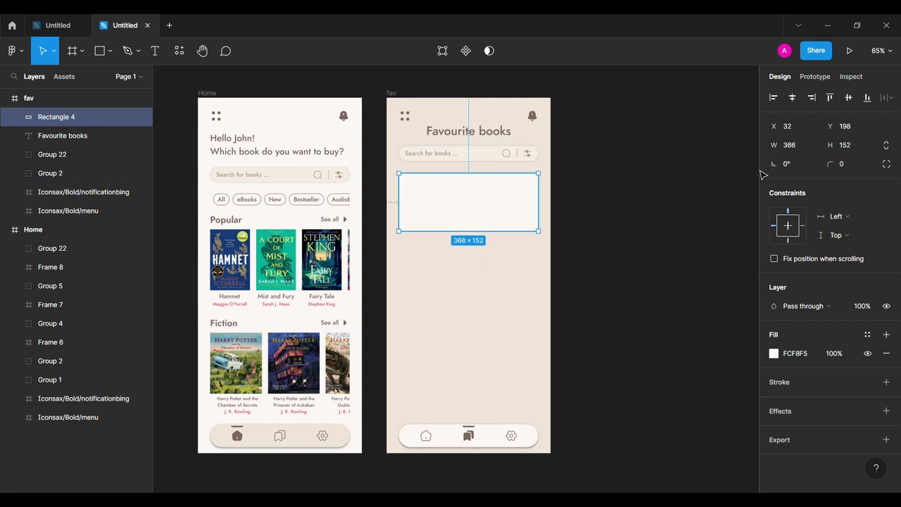
{"action": "left_click_drag", "start_coordinate": [829, 164], "coordinate": [879, 154]}
{"action": "left_click_drag", "start_coordinate": [29, 148], "coordinate": [712, 293]}
- Give the card a drop shadow and begin a text layer inside it
{"action": "left_click", "coordinate": [774, 353]}
{"action": "left_click", "coordinate": [635, 361]}
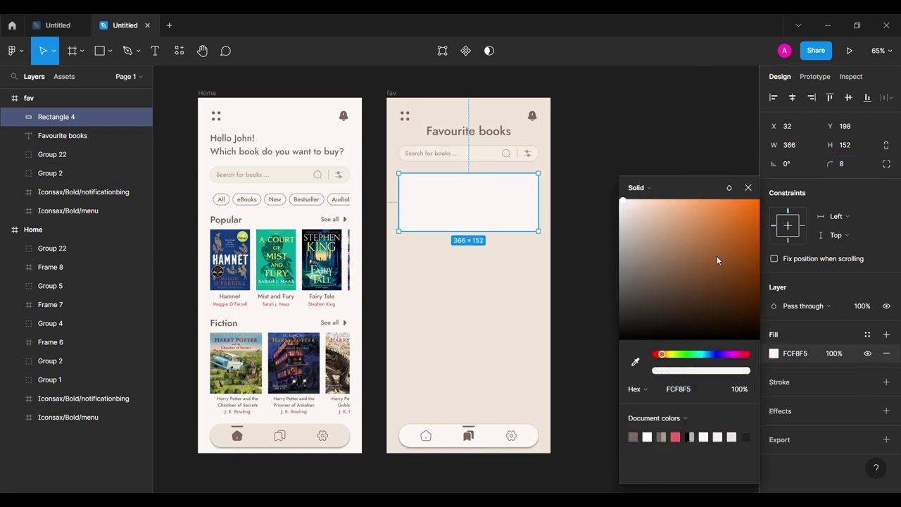
{"action": "left_click", "coordinate": [752, 193]}
{"action": "left_click", "coordinate": [886, 410]}
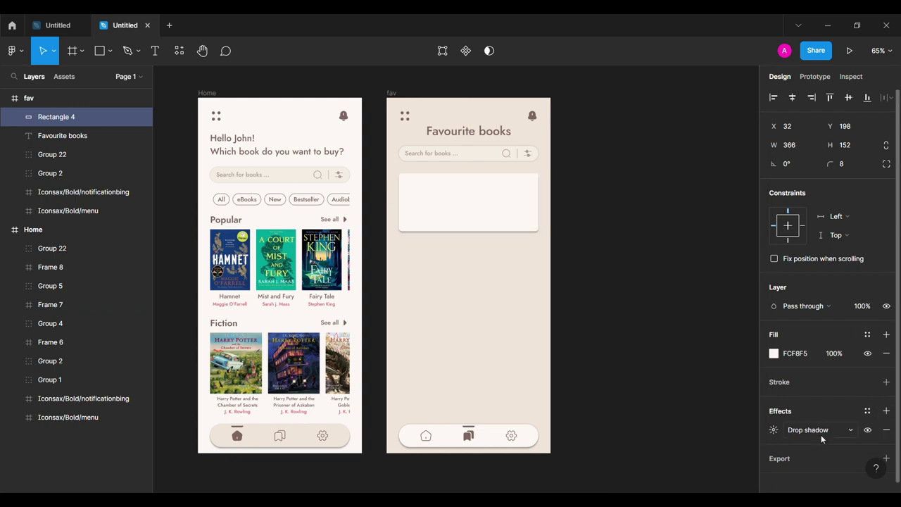
{"action": "left_click", "coordinate": [773, 430]}
{"action": "left_click", "coordinate": [613, 260]}
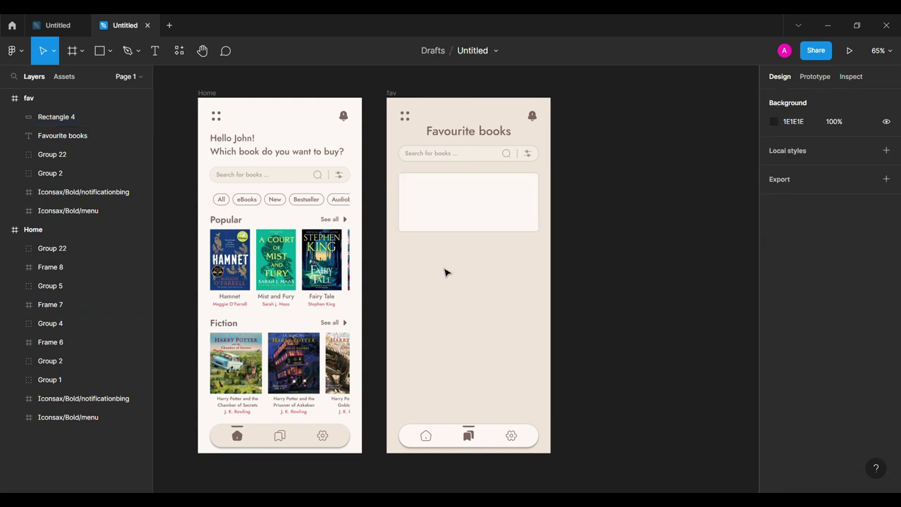
{"action": "left_click", "coordinate": [157, 50]}
{"action": "left_click", "coordinate": [456, 190]}
{"action": "type", "text": "Fairy Tale"}
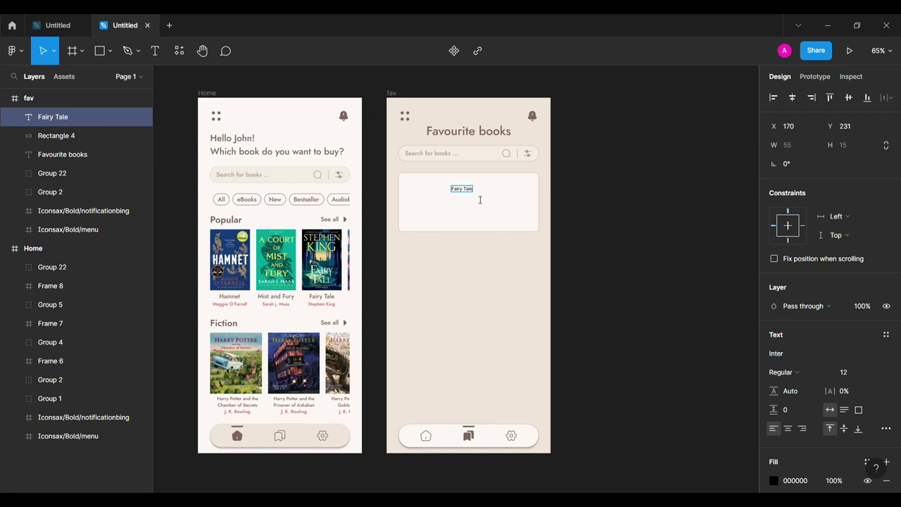
- Style the 'Fairy Tale' title as Medium weight, size 24, brown 7E675E
{"action": "key", "text": "Escape"}
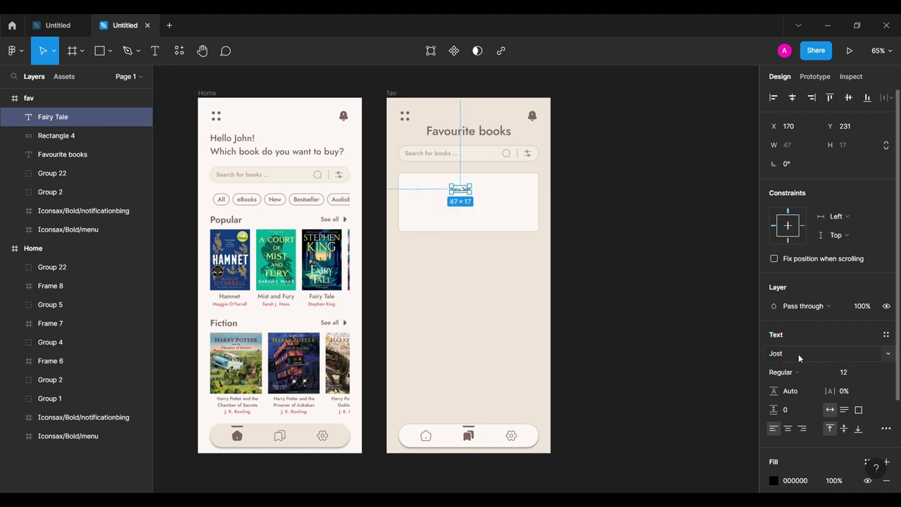
{"action": "left_click", "coordinate": [785, 372]}
{"action": "left_click", "coordinate": [796, 259]}
{"action": "type", "text": "4"}
{"action": "key", "text": "Return"}
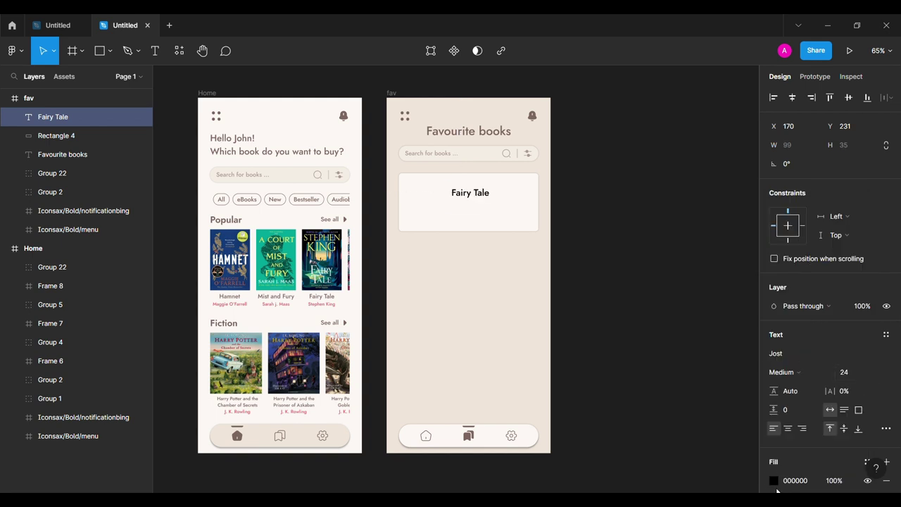
{"action": "left_click", "coordinate": [774, 480]}
{"action": "left_click", "coordinate": [723, 226]}
{"action": "key", "text": "Escape"}
- Duplicate the title below as a 'by stephen king' line, size 16, red F06267
{"action": "scroll", "coordinate": [519, 170], "scroll_direction": "up", "scroll_amount": 3}
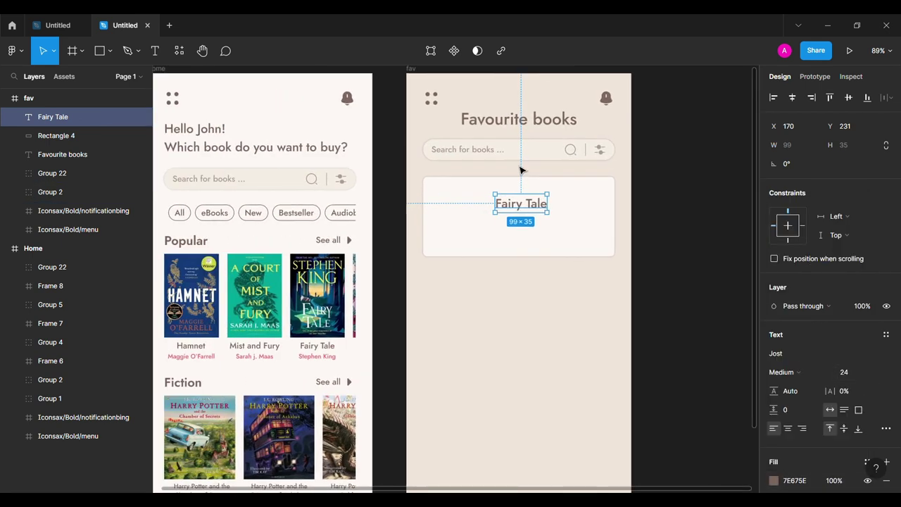
{"action": "left_click_drag", "start_coordinate": [520, 201], "coordinate": [525, 229]}
{"action": "double_click", "coordinate": [524, 226]}
{"action": "type", "text": "by stephen king"}
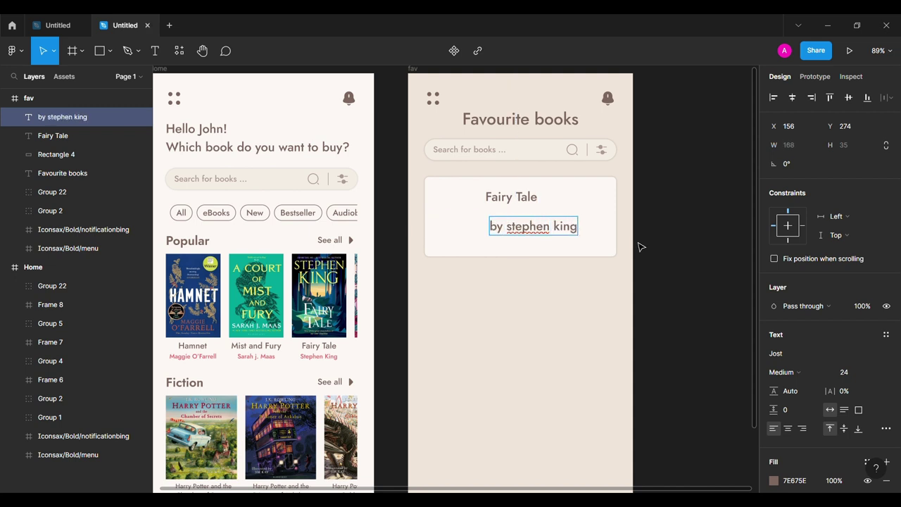
{"action": "key", "text": "Escape"}
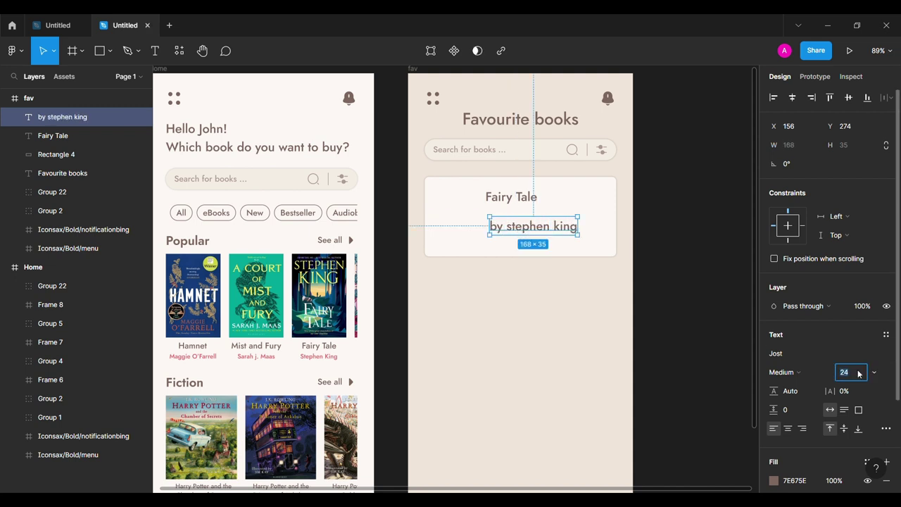
{"action": "type", "text": "16"}
{"action": "key", "text": "Return"}
{"action": "left_click", "coordinate": [774, 480]}
{"action": "left_click", "coordinate": [699, 302]}
{"action": "key", "text": "Escape"}
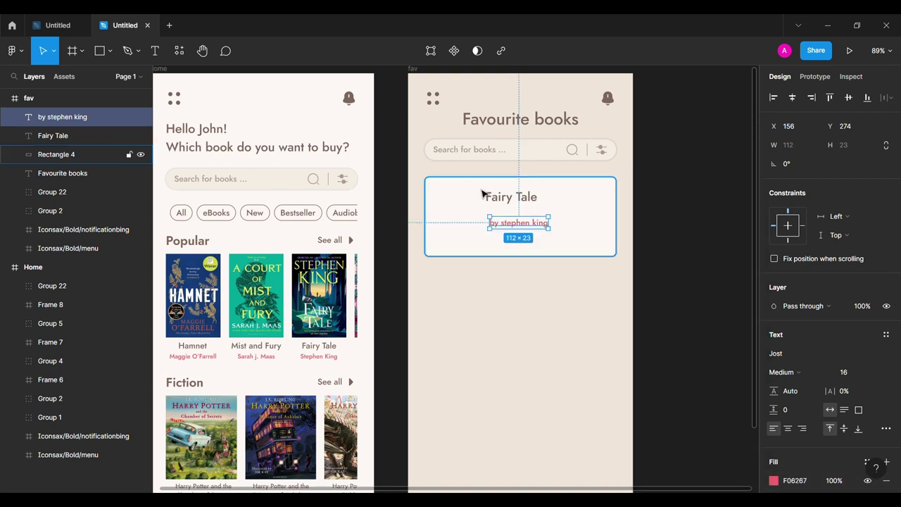
- Set zero spacing between title and author, group them, and launch the Iconsax plugin
{"action": "left_click", "coordinate": [483, 194], "text": "shift"}
{"action": "left_click", "coordinate": [788, 182]}
{"action": "type", "text": "0"}
{"action": "key", "text": "Return"}
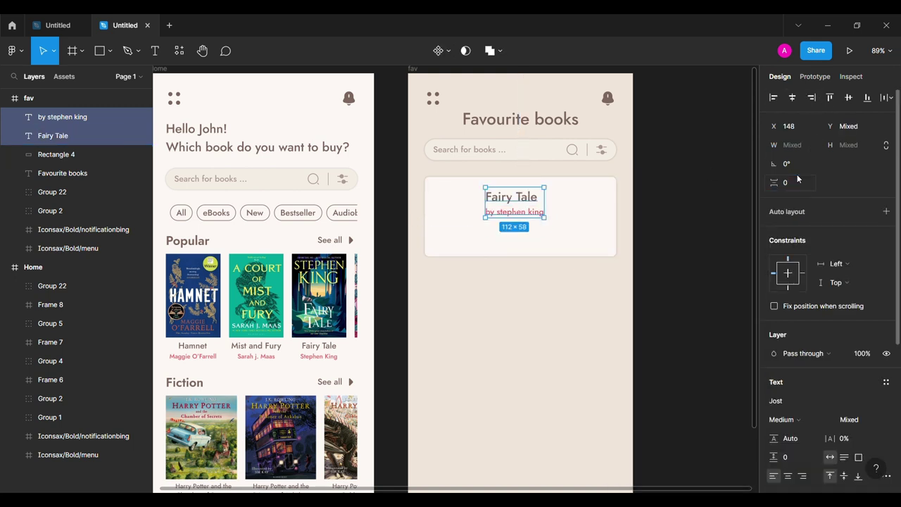
{"action": "key", "text": "ctrl+g"}
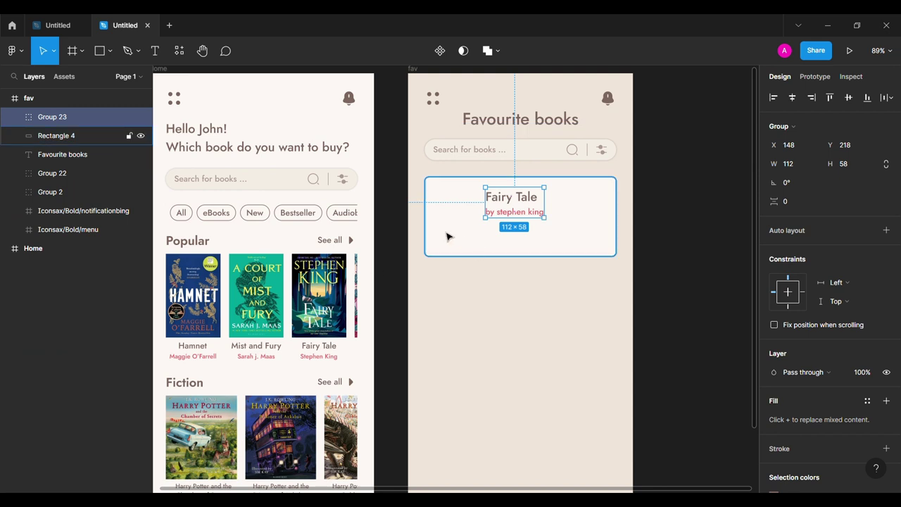
{"action": "left_click", "coordinate": [445, 230]}
{"action": "left_click", "coordinate": [12, 50]}
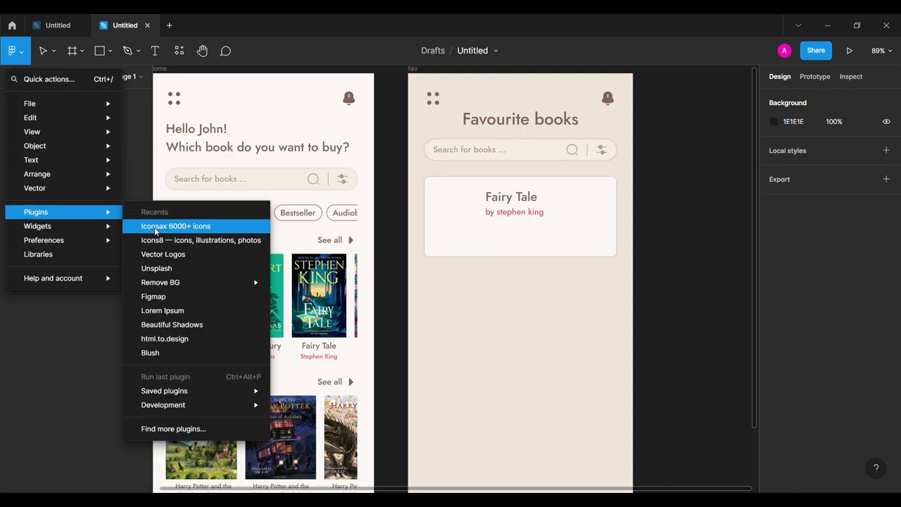
{"action": "left_click", "coordinate": [161, 237]}
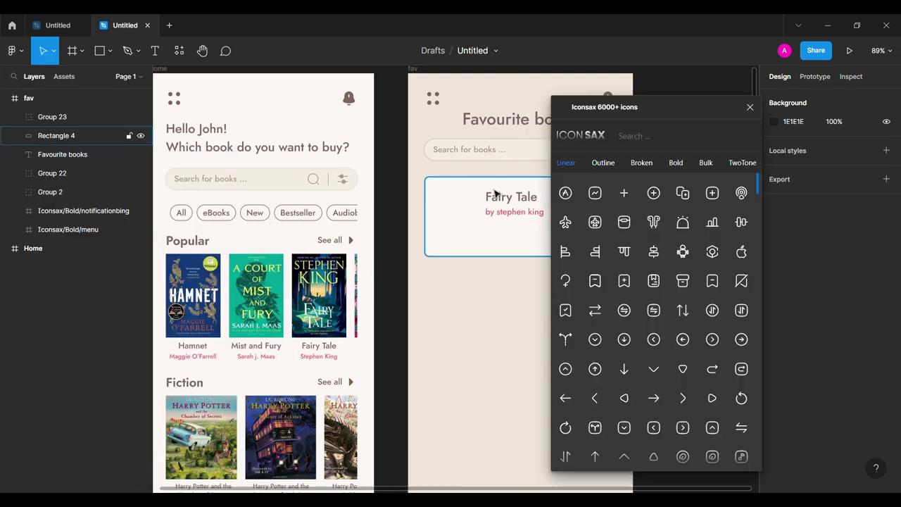
- Drag a star and a heart icon from Iconsax onto the card, then close the plugin
{"action": "type", "text": "star"}
{"action": "left_click_drag", "start_coordinate": [530, 225], "coordinate": [521, 228]}
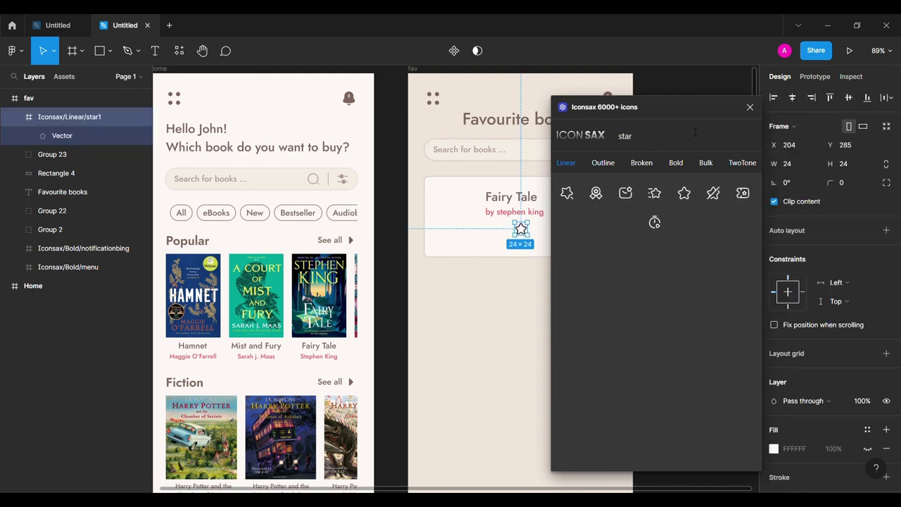
{"action": "type", "text": "hea"}
{"action": "left_click_drag", "start_coordinate": [654, 193], "coordinate": [477, 231]}
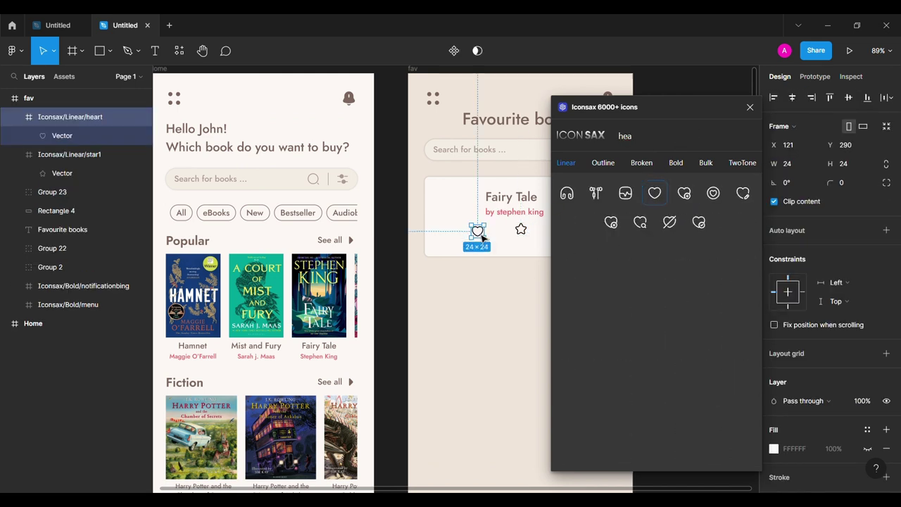
{"action": "left_click", "coordinate": [749, 108]}
{"action": "scroll", "coordinate": [598, 214], "scroll_direction": "up", "scroll_amount": 5, "text": "ctrl"}
- Move the heart to the card's top-right corner and fill it red F06267 without outline
{"action": "left_click_drag", "start_coordinate": [376, 246], "coordinate": [592, 174]}
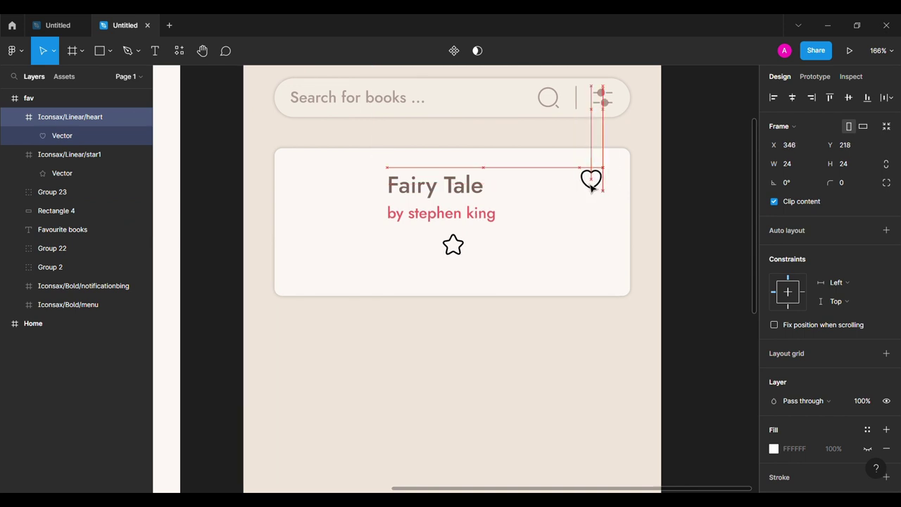
{"action": "key", "text": "shift+Right"}
{"action": "key", "text": "Down"}
{"action": "key", "text": "Down"}
{"action": "key", "text": "Down"}
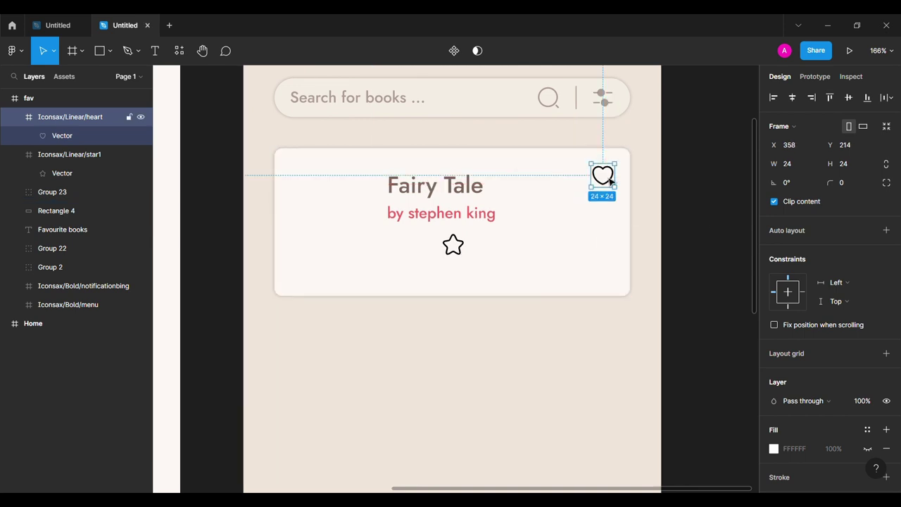
{"action": "left_click", "coordinate": [135, 141]}
{"action": "left_click", "coordinate": [777, 365]}
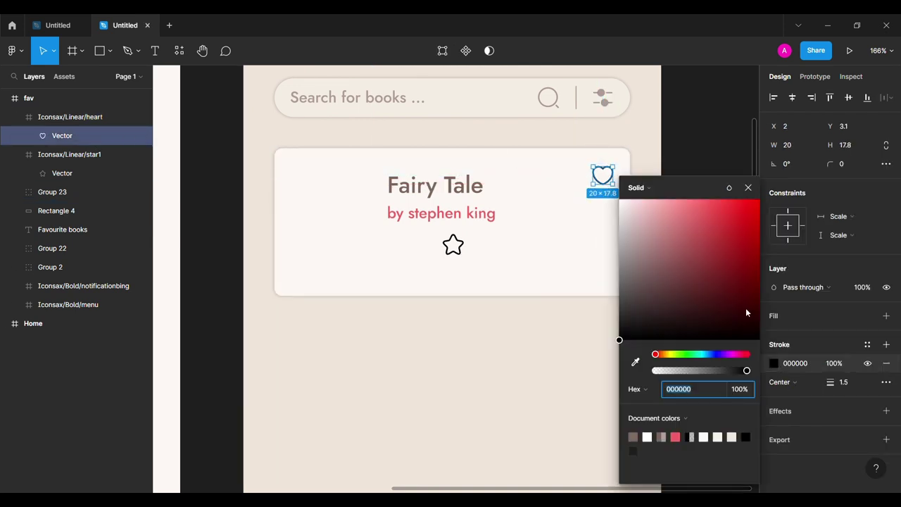
{"action": "left_click", "coordinate": [889, 319]}
{"action": "left_click", "coordinate": [888, 318]}
{"action": "left_click", "coordinate": [774, 334]}
{"action": "left_click", "coordinate": [673, 434]}
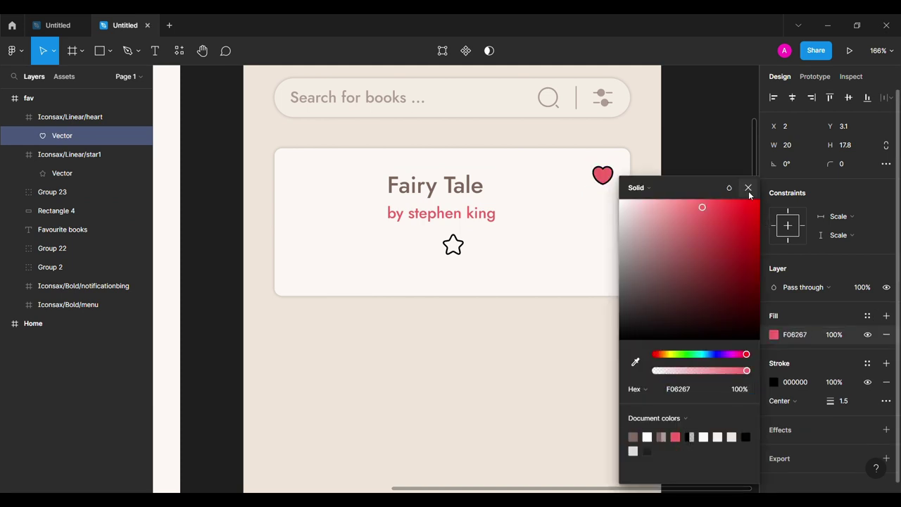
{"action": "left_click", "coordinate": [748, 188]}
{"action": "left_click", "coordinate": [886, 382]}
{"action": "key", "text": "Right"}
{"action": "key", "text": "Right"}
{"action": "key", "text": "Up"}
{"action": "key", "text": "Up"}
{"action": "key", "text": "Up"}
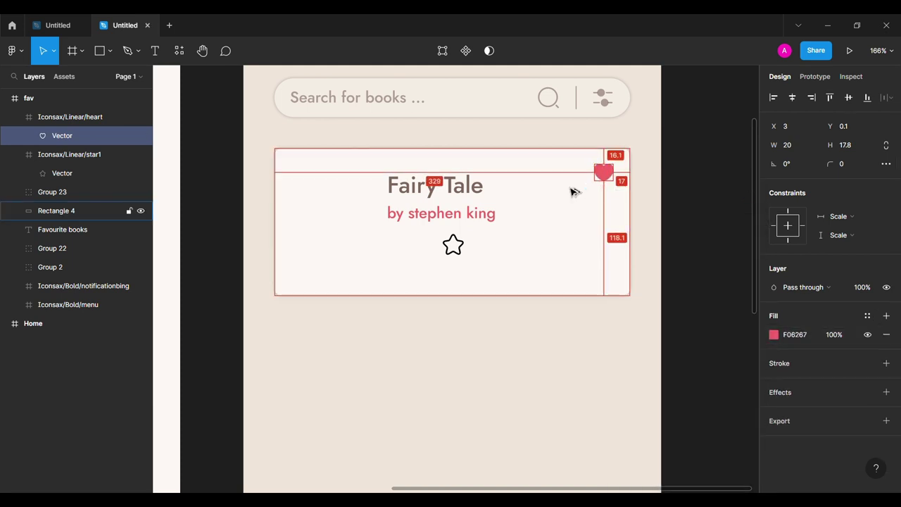
- Colour the star's outline and fill brown 7E675E, then select the whole star icon
{"action": "left_click", "coordinate": [459, 255]}
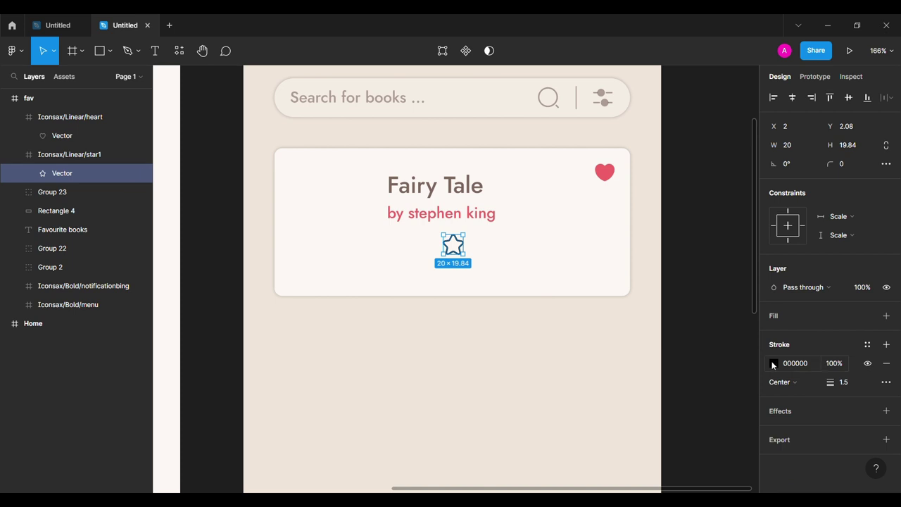
{"action": "left_click", "coordinate": [773, 363]}
{"action": "left_click", "coordinate": [799, 364]}
{"action": "left_click", "coordinate": [774, 363]}
{"action": "left_click", "coordinate": [632, 436]}
{"action": "left_click", "coordinate": [748, 187]}
{"action": "left_click", "coordinate": [886, 316]}
{"action": "left_click", "coordinate": [774, 335]}
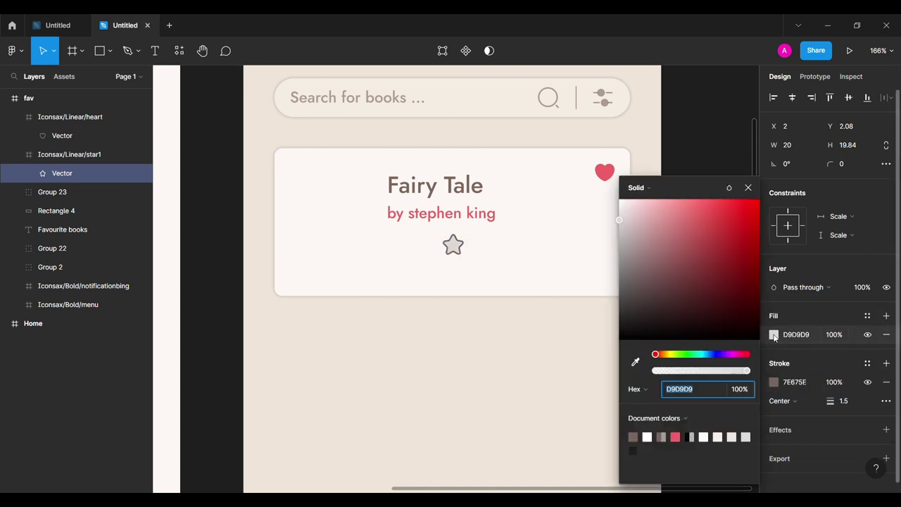
{"action": "left_click", "coordinate": [632, 437]}
{"action": "left_click", "coordinate": [747, 187]}
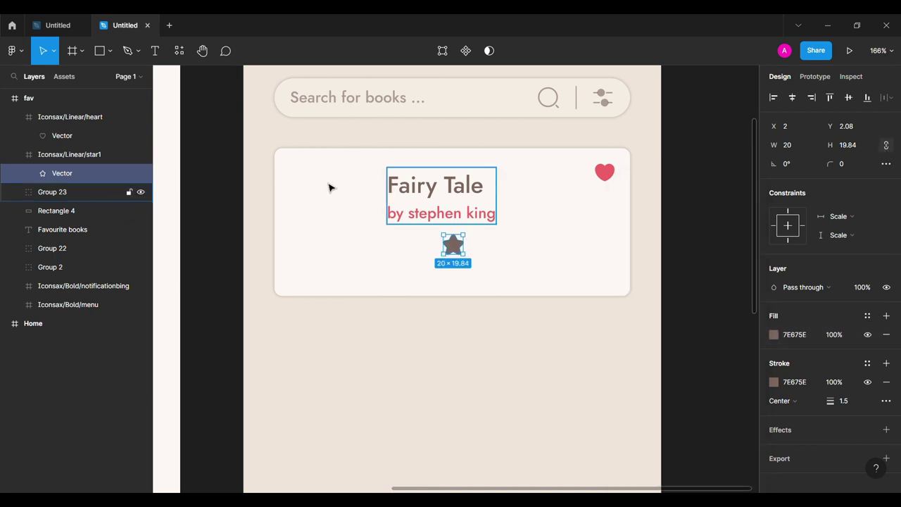
{"action": "left_click", "coordinate": [14, 154]}
{"action": "left_click", "coordinate": [22, 154]}
{"action": "left_click", "coordinate": [14, 116]}
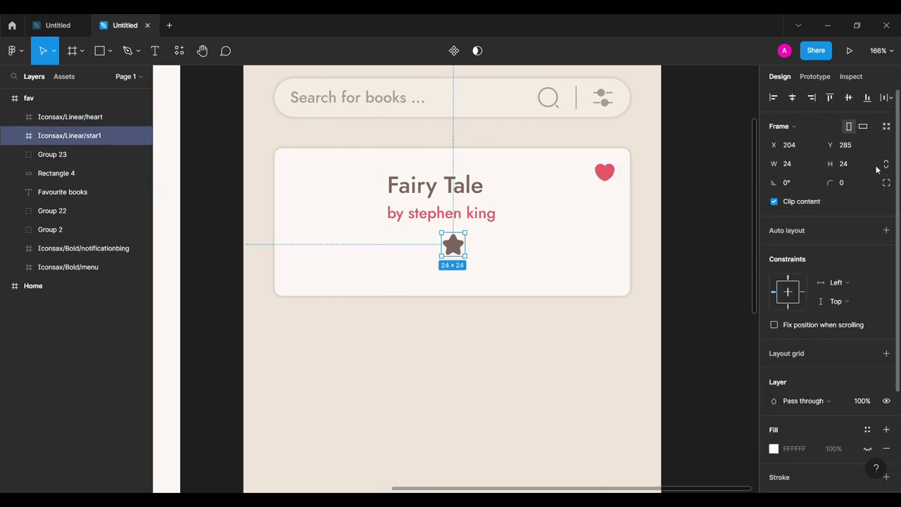
- Shrink the star to 16×16 and duplicate it into five stars
{"action": "type", "text": "6"}
{"action": "key", "text": "Return"}
{"action": "mouse_move", "coordinate": [450, 244]}
{"action": "left_mouse_down"}
{"action": "mouse_move", "coordinate": [395, 246]}
{"action": "mouse_move", "coordinate": [481, 244]}
{"action": "left_mouse_up"}
{"action": "left_click", "coordinate": [453, 243], "text": "shift"}
{"action": "left_click", "coordinate": [432, 240], "text": "shift"}
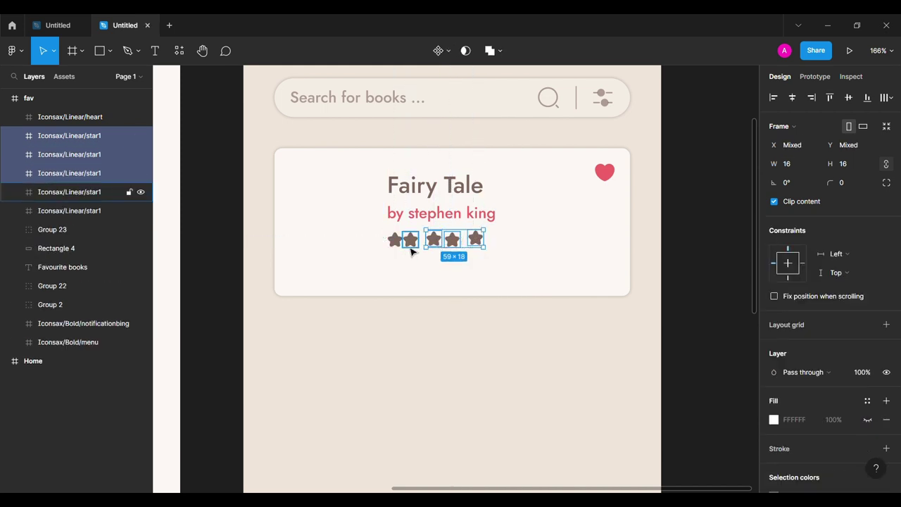
{"action": "left_click", "coordinate": [410, 240], "text": "shift"}
{"action": "left_click", "coordinate": [394, 240], "text": "shift"}
- Line the five stars up in a row with spacing 2 and group them as 'Stars'
{"action": "scroll", "coordinate": [477, 239], "scroll_direction": "up", "scroll_amount": 2, "text": "ctrl"}
{"action": "scroll", "coordinate": [477, 240], "scroll_direction": "up", "scroll_amount": 3, "text": "ctrl"}
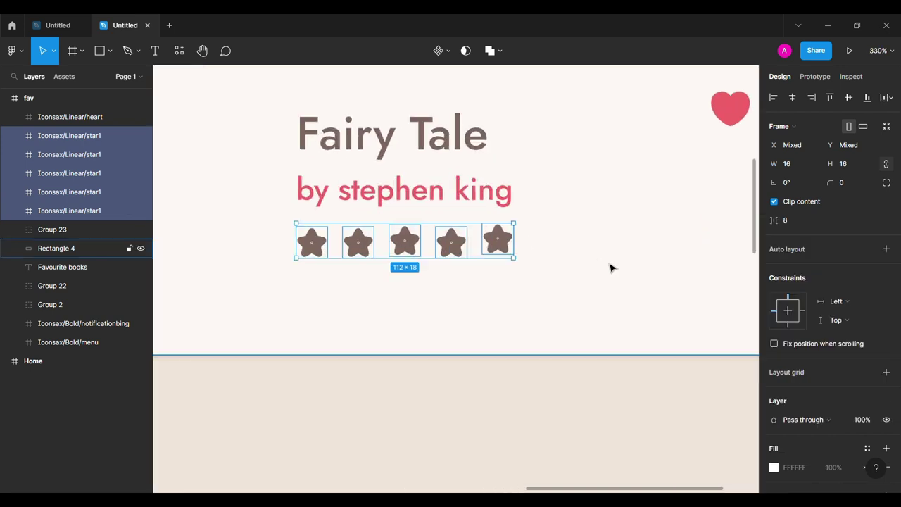
{"action": "left_click", "coordinate": [848, 97]}
{"action": "left_click", "coordinate": [802, 220]}
{"action": "type", "text": "2"}
{"action": "key", "text": "Return"}
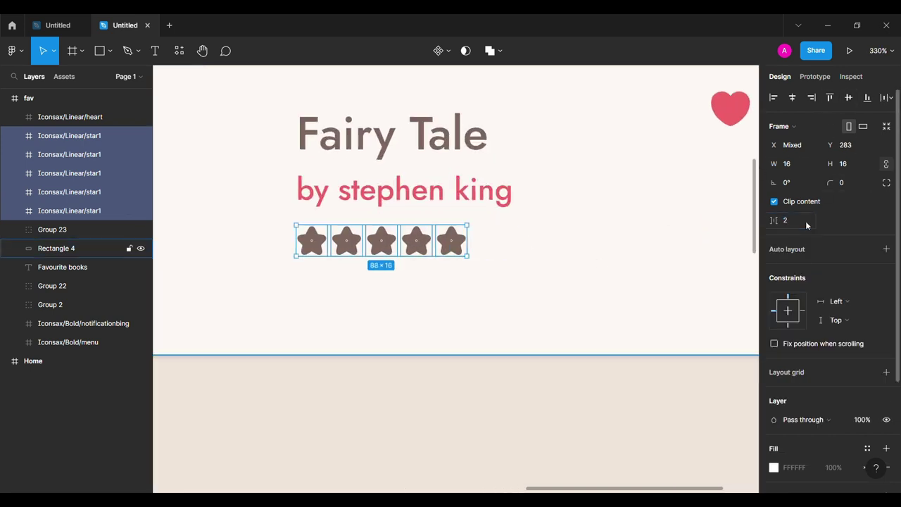
{"action": "key", "text": "ctrl+g"}
{"action": "double_click", "coordinate": [51, 135]}
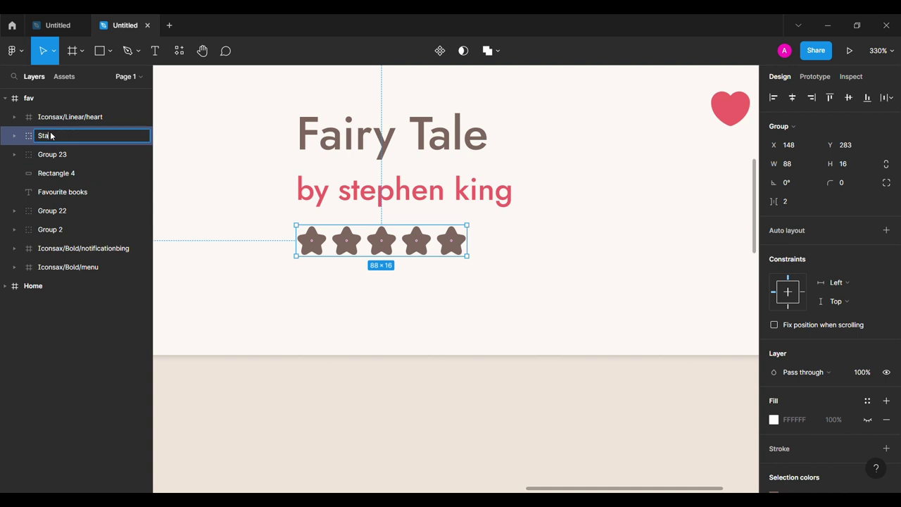
{"action": "type", "text": "Stars"}
{"action": "key", "text": "Return"}
- Group Stars with the title and author group, then nudge the block down in the card
{"action": "left_click", "coordinate": [77, 162]}
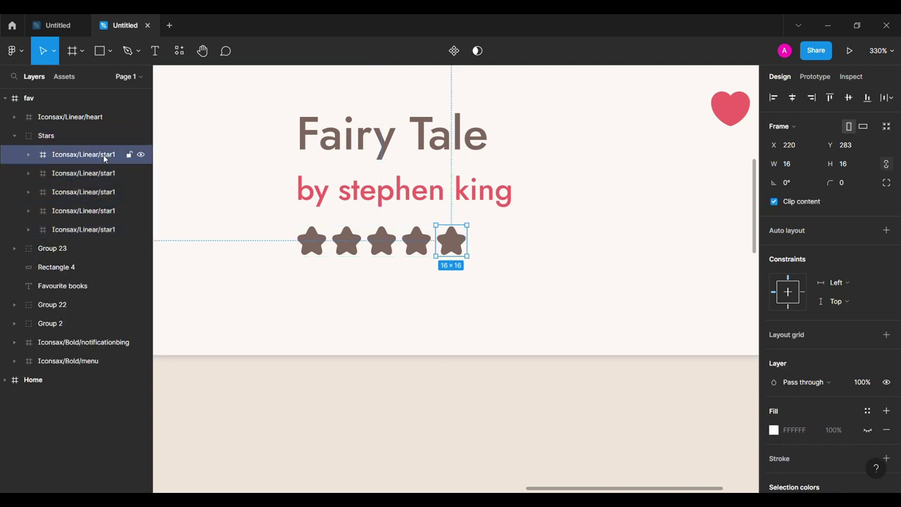
{"action": "left_click", "coordinate": [28, 154]}
{"action": "left_click", "coordinate": [76, 173]}
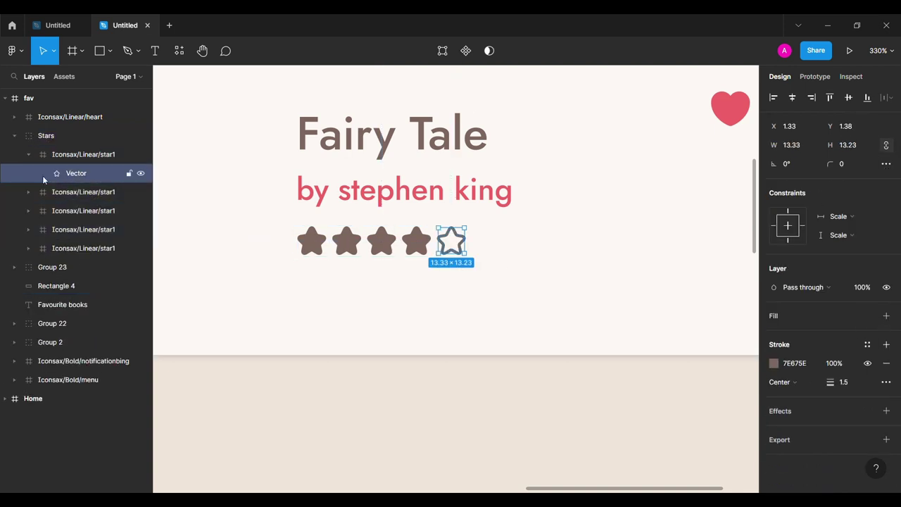
{"action": "left_click", "coordinate": [15, 135]}
{"action": "scroll", "coordinate": [395, 304], "scroll_direction": "down", "scroll_amount": 3}
{"action": "left_click", "coordinate": [42, 141]}
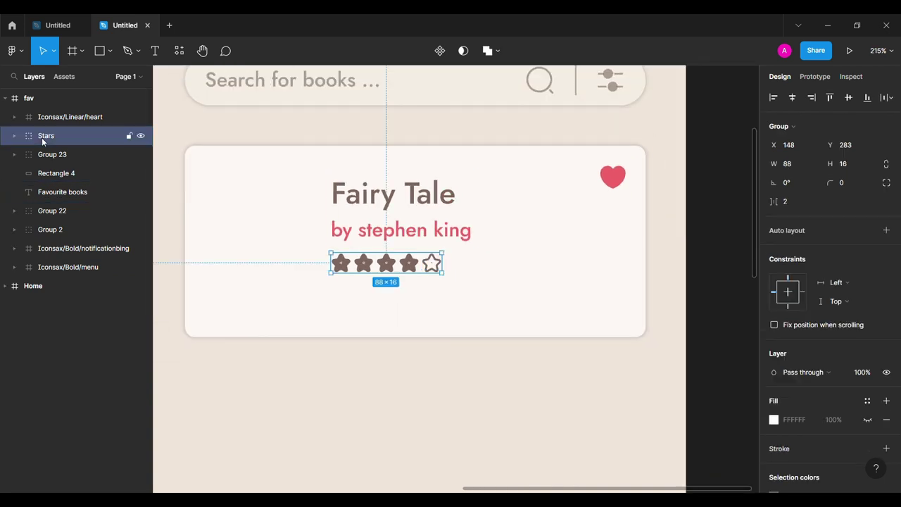
{"action": "left_click", "coordinate": [388, 233], "text": "shift"}
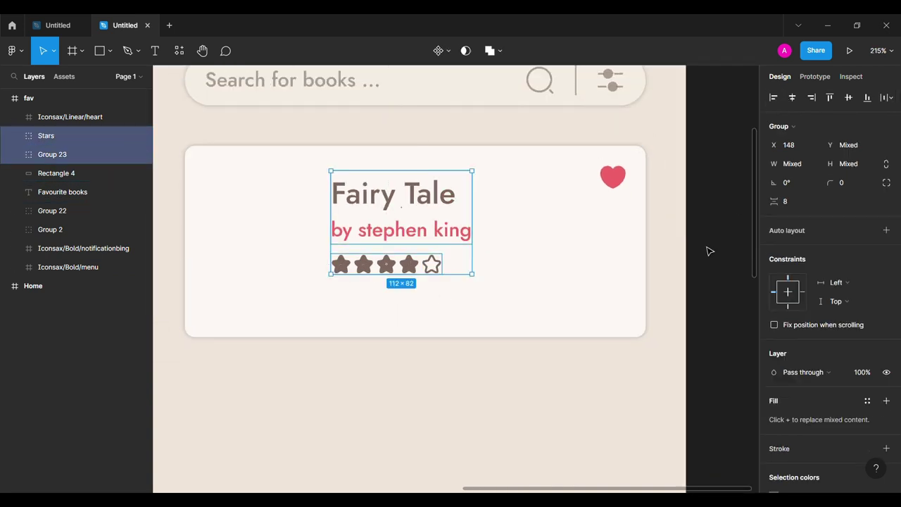
{"action": "key", "text": "ctrl+g"}
{"action": "key", "text": "shift+Down"}
{"action": "key", "text": "Down"}
{"action": "key", "text": "Down"}
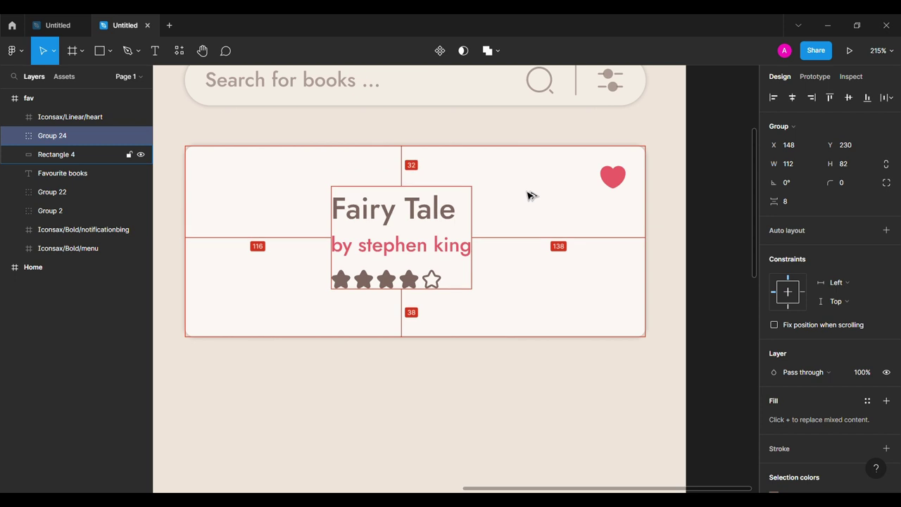
{"action": "key", "text": "Down"}
{"action": "key", "text": "Down"}
- Add a '$30.50' price, size 24, colour 607F9D, at the card's bottom-right corner
{"action": "left_click", "coordinate": [722, 228]}
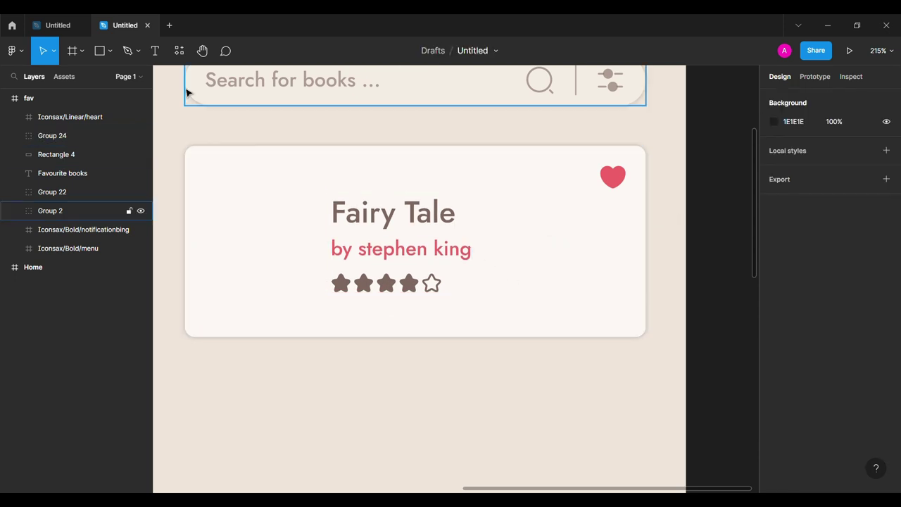
{"action": "key", "text": "t"}
{"action": "left_click", "coordinate": [563, 300]}
{"action": "type", "text": "$30.50"}
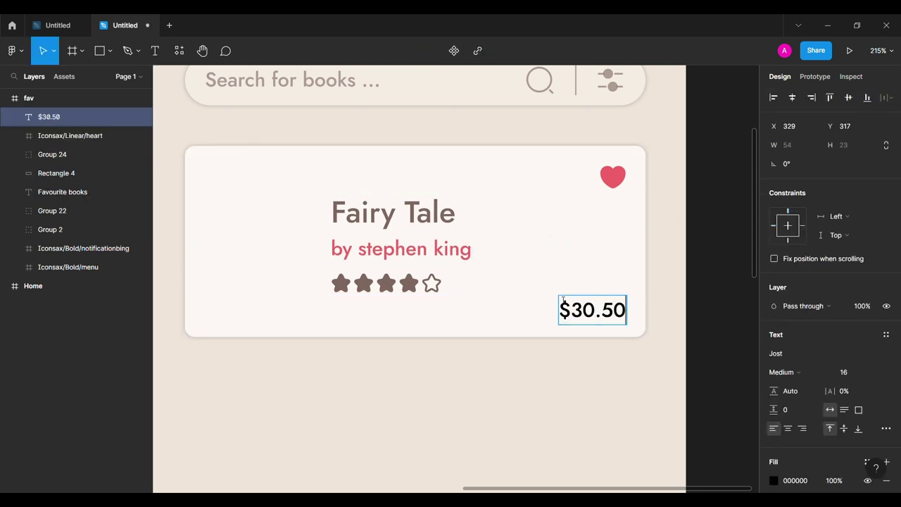
{"action": "key", "text": "Escape"}
{"action": "type", "text": "4"}
{"action": "key", "text": "Return"}
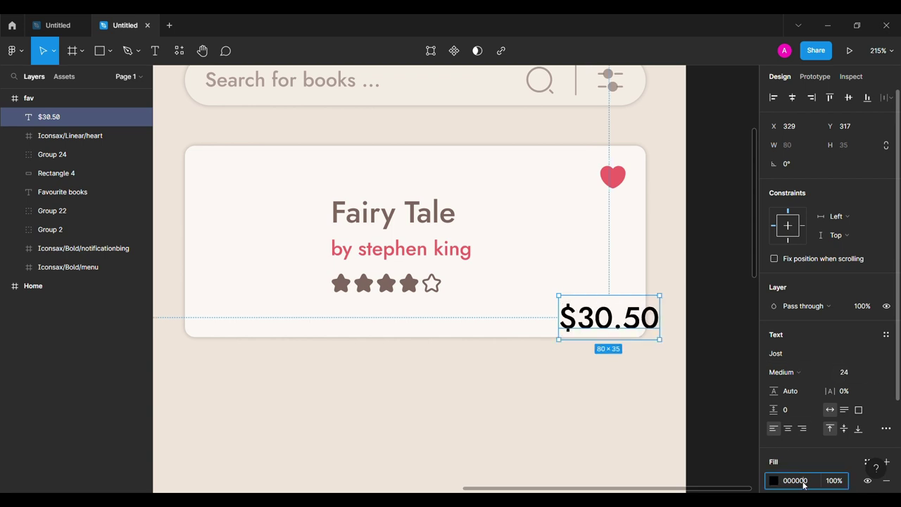
{"action": "type", "text": "607F9D"}
{"action": "key", "text": "Return"}
{"action": "left_click_drag", "start_coordinate": [613, 316], "coordinate": [572, 301]}
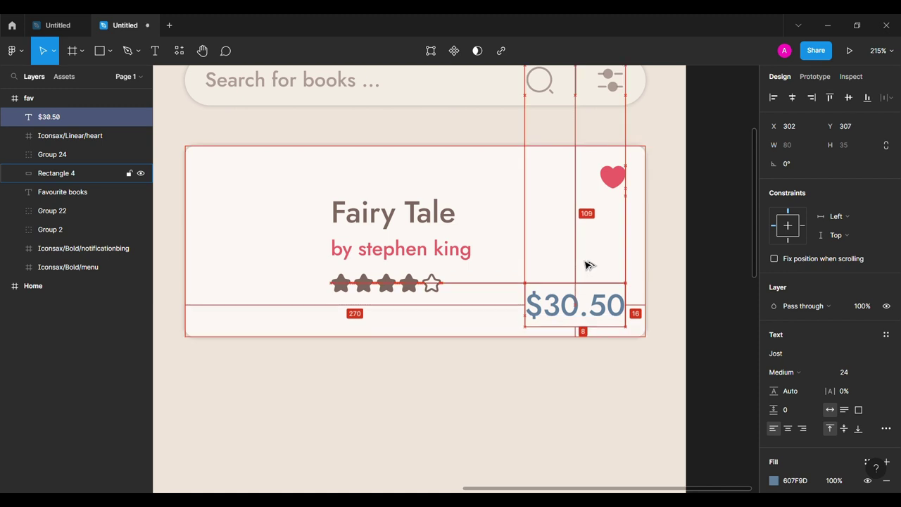
{"action": "key", "text": "Right"}
{"action": "key", "text": "Right"}
{"action": "key", "text": "Right"}
{"action": "left_click", "coordinate": [740, 284]}
- Copy the Fairy Tale cover image from Home into the Favourite books frame
{"action": "scroll", "coordinate": [740, 283], "scroll_direction": "down", "scroll_amount": 3, "text": "ctrl"}
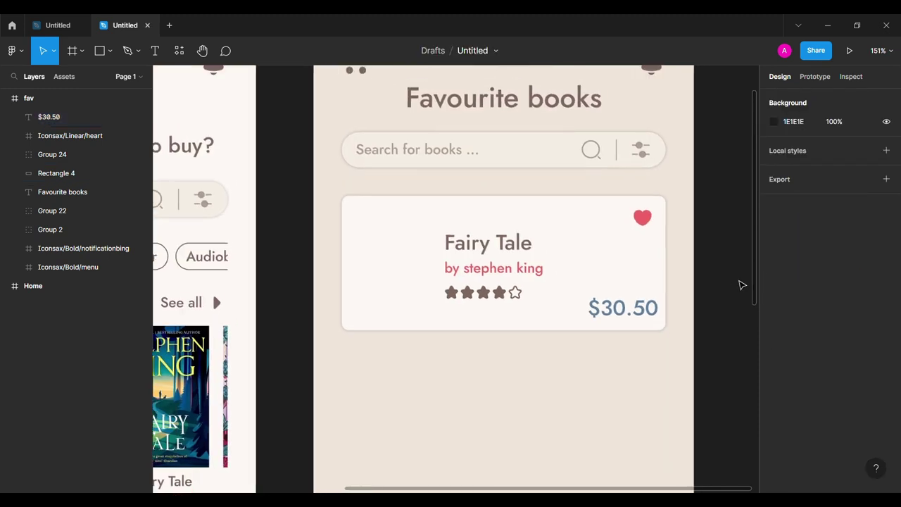
{"action": "scroll", "coordinate": [740, 284], "scroll_direction": "down", "scroll_amount": 3, "text": "ctrl"}
{"action": "left_click", "coordinate": [310, 350]}
{"action": "double_click", "coordinate": [309, 350]}
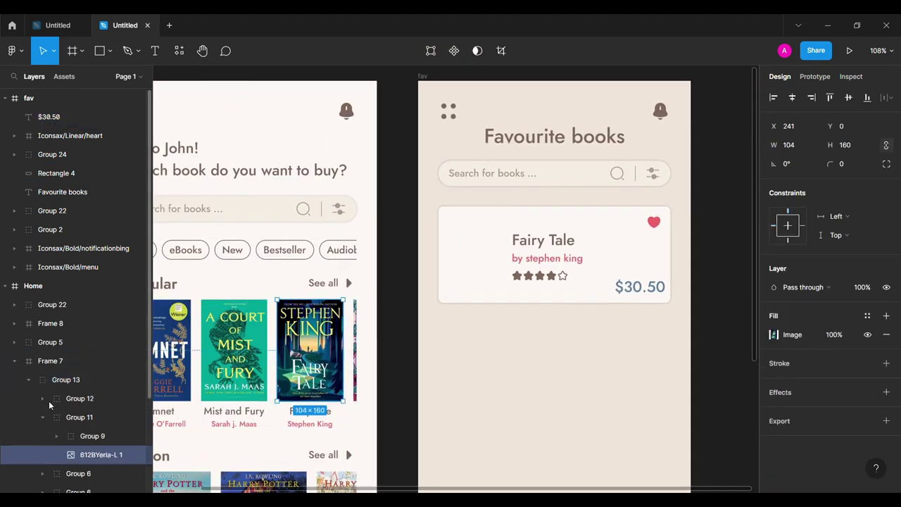
{"action": "key", "text": "ctrl+c"}
{"action": "left_click", "coordinate": [14, 361]}
{"action": "left_click", "coordinate": [5, 285]}
{"action": "key", "text": "ctrl+v"}
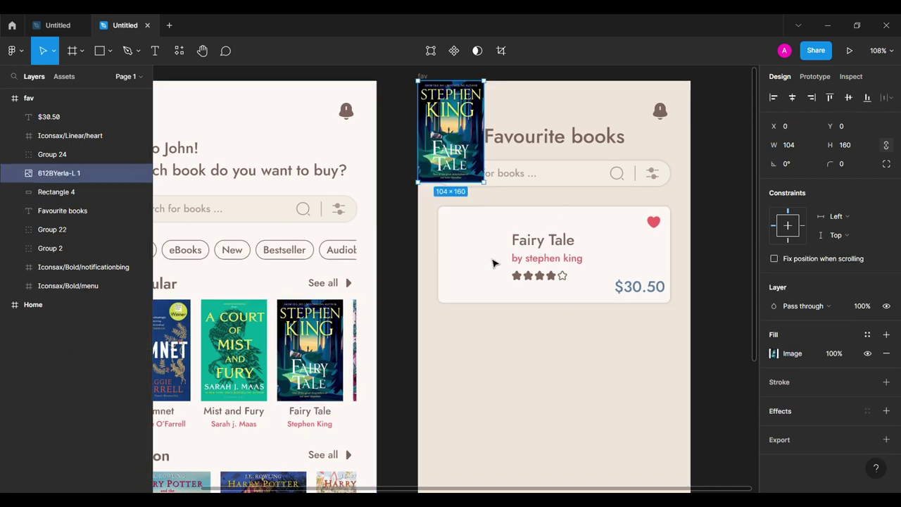
- Resize the cover to 120 tall, place it at the card's left, and group the whole card
{"action": "left_click_drag", "start_coordinate": [450, 130], "coordinate": [484, 262]}
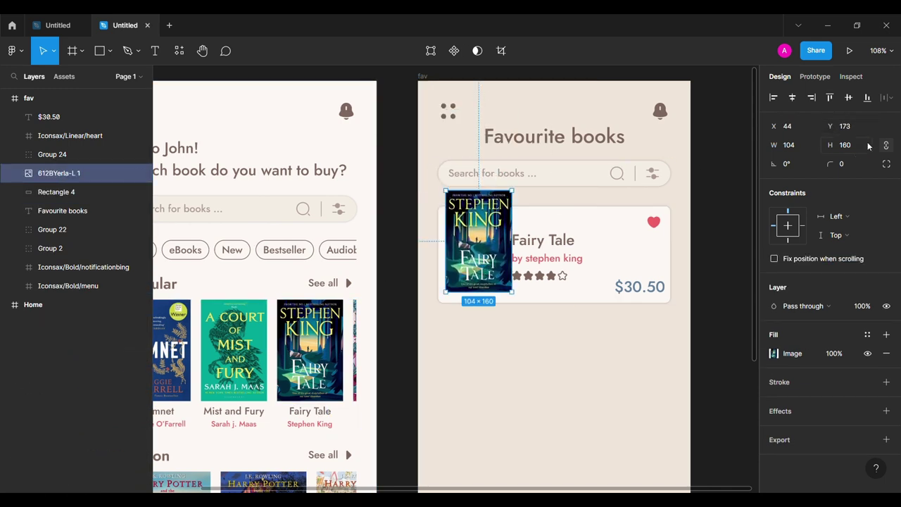
{"action": "left_click", "coordinate": [845, 144]}
{"action": "type", "text": "120"}
{"action": "key", "text": "Return"}
{"action": "mouse_move", "coordinate": [472, 225]}
{"action": "left_mouse_down"}
{"action": "mouse_move", "coordinate": [482, 253]}
{"action": "mouse_move", "coordinate": [474, 257]}
{"action": "left_mouse_up"}
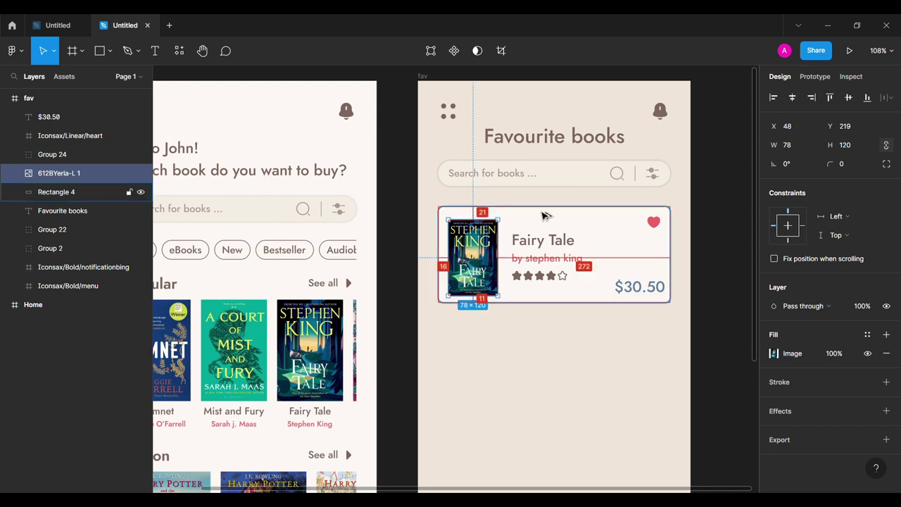
{"action": "left_click", "coordinate": [524, 254]}
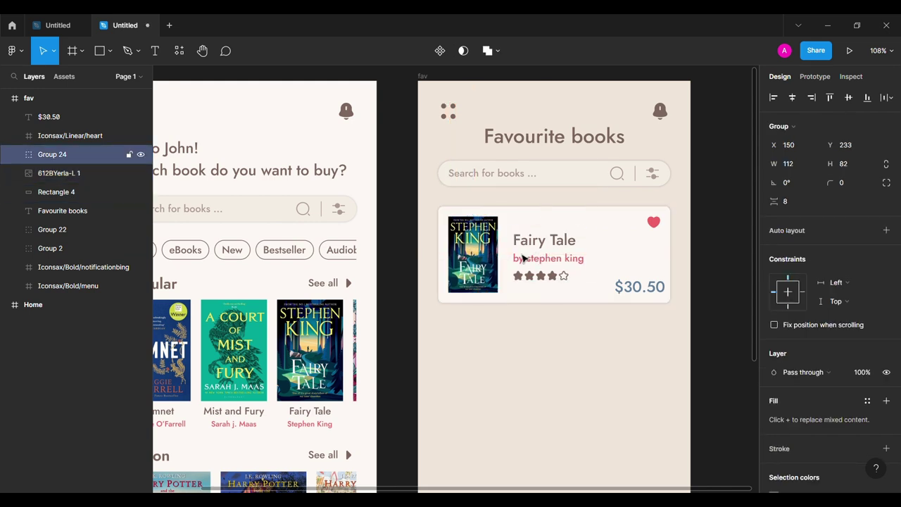
{"action": "left_click", "coordinate": [56, 192], "text": "shift"}
{"action": "left_click", "coordinate": [77, 119], "text": "shift"}
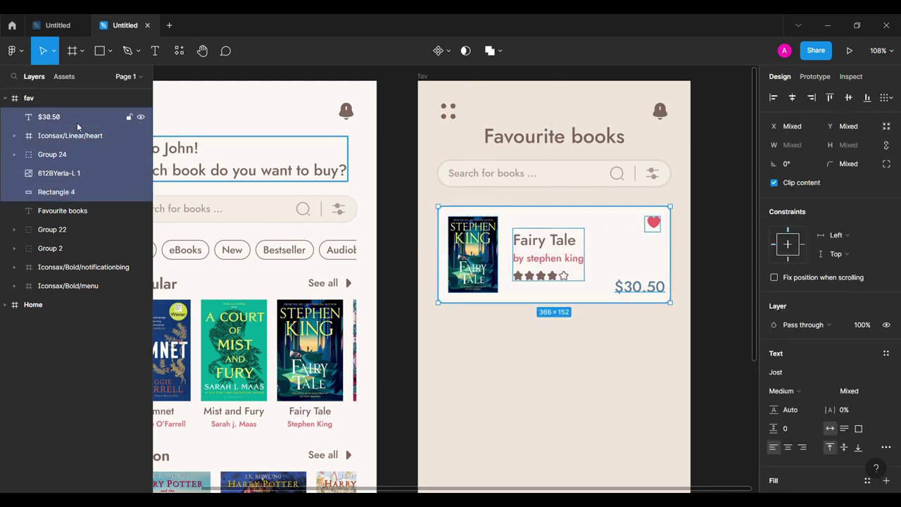
{"action": "key", "text": "ctrl+g"}
- Duplicate the Fairy Tale card into three more copies stacked down the fav screen
{"action": "scroll", "coordinate": [535, 232], "scroll_direction": "down", "scroll_amount": 2}
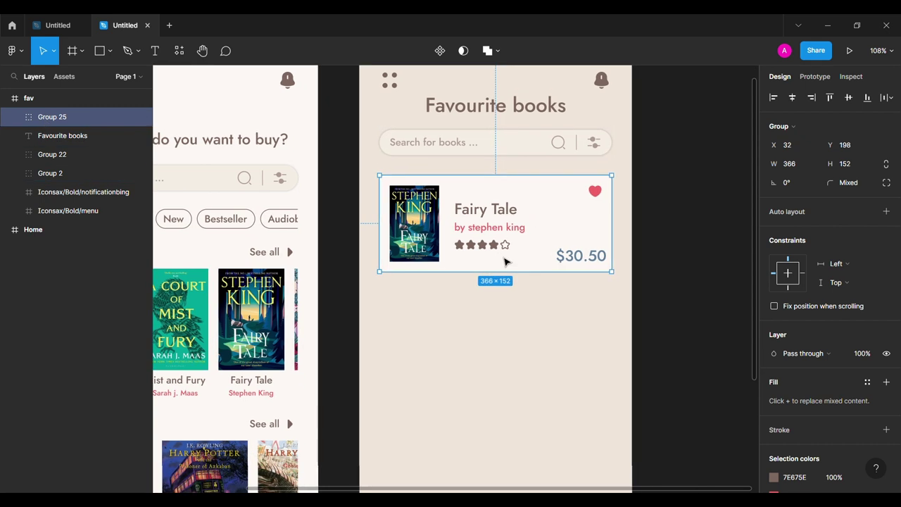
{"action": "scroll", "coordinate": [506, 260], "scroll_direction": "down", "scroll_amount": 3}
{"action": "left_click_drag", "start_coordinate": [492, 204], "coordinate": [493, 439]}
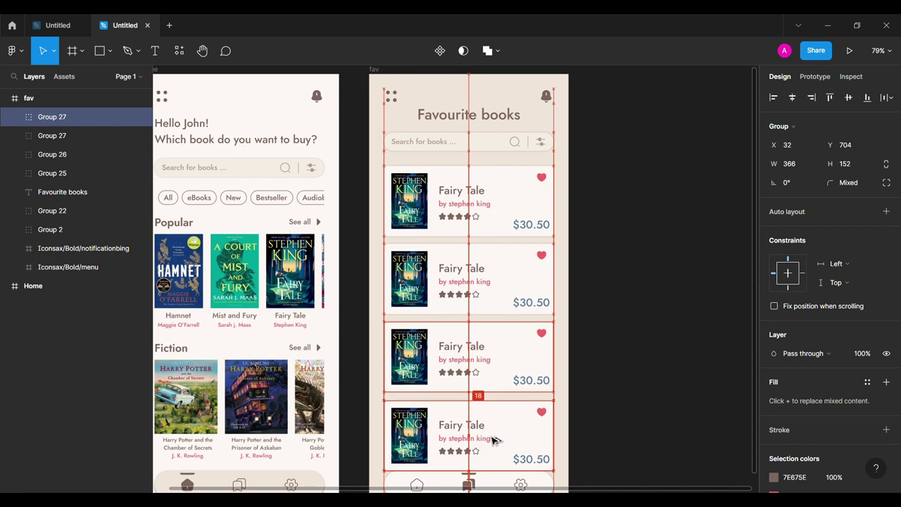
{"action": "scroll", "coordinate": [433, 387], "scroll_direction": "down", "scroll_amount": 2}
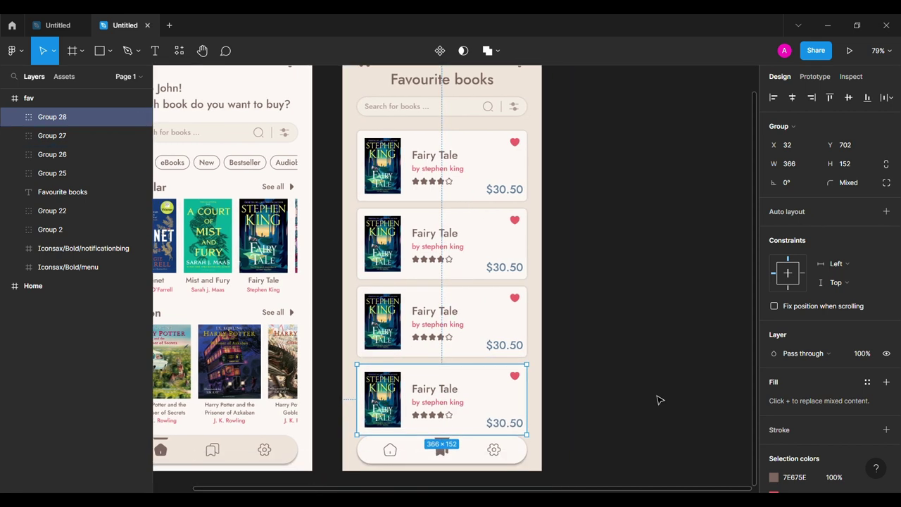
- Select all four cards and move them up under the search bar with 16 px gaps
{"action": "left_click", "coordinate": [657, 398]}
{"action": "left_click", "coordinate": [422, 179]}
{"action": "scroll", "coordinate": [573, 257], "scroll_direction": "down", "scroll_amount": 2}
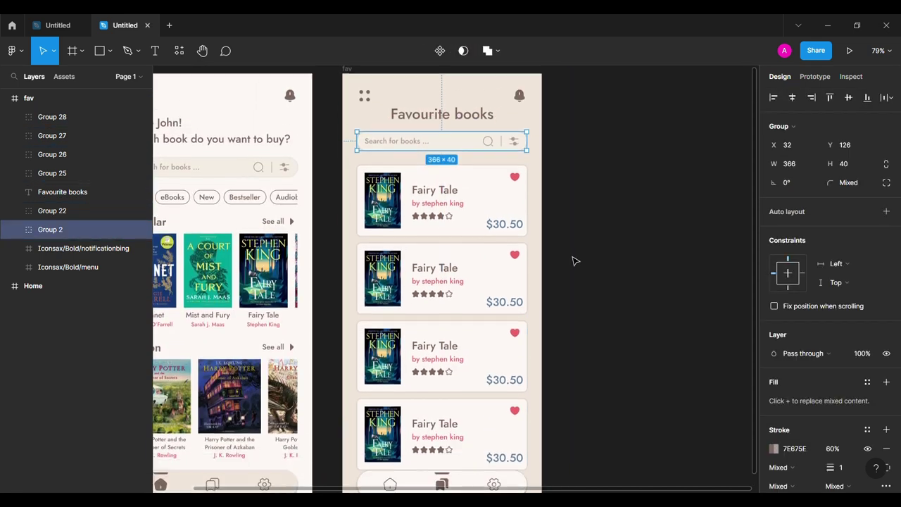
{"action": "left_click", "coordinate": [488, 392]}
{"action": "left_click", "coordinate": [485, 368], "text": "shift"}
{"action": "left_click", "coordinate": [488, 284], "text": "shift"}
{"action": "left_click", "coordinate": [475, 156], "text": "shift"}
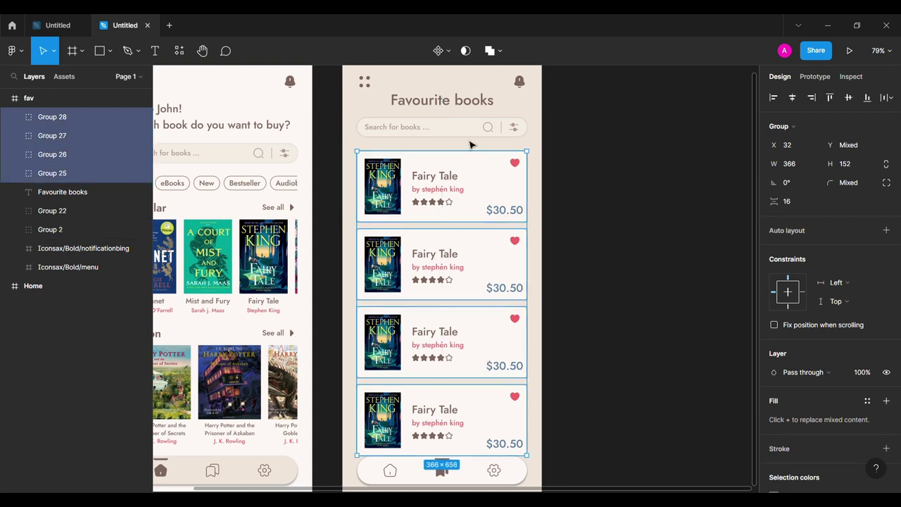
{"action": "left_click_drag", "start_coordinate": [475, 150], "coordinate": [471, 143]}
{"action": "left_click", "coordinate": [629, 288]}
{"action": "scroll", "coordinate": [629, 288], "scroll_direction": "down", "scroll_amount": 1}
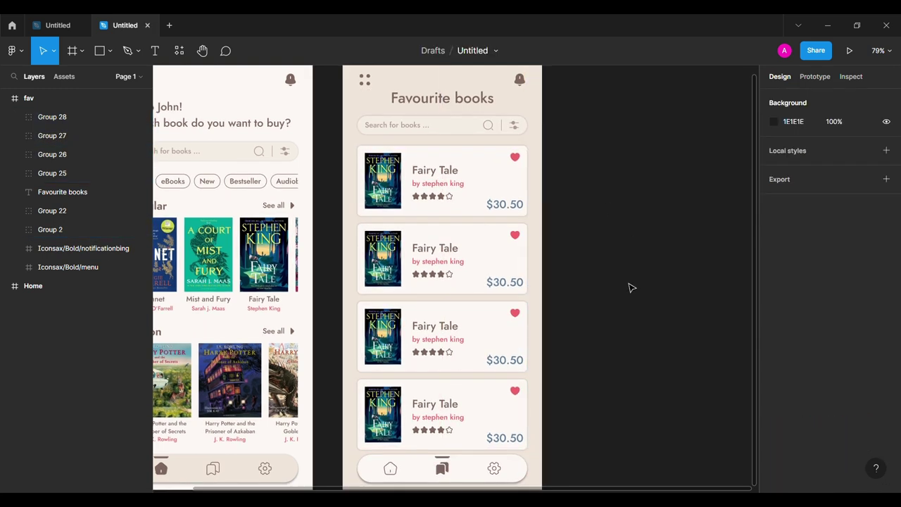
{"action": "left_click", "coordinate": [396, 94]}
- Change the second card's title from 'Fairy Tale' to 'Hamnet' and select its author line
{"action": "left_click", "coordinate": [629, 345]}
{"action": "scroll", "coordinate": [630, 346], "scroll_direction": "down", "scroll_amount": 1}
{"action": "scroll", "coordinate": [629, 345], "scroll_direction": "up", "scroll_amount": 2}
{"action": "scroll", "coordinate": [629, 345], "scroll_direction": "left", "scroll_amount": 3}
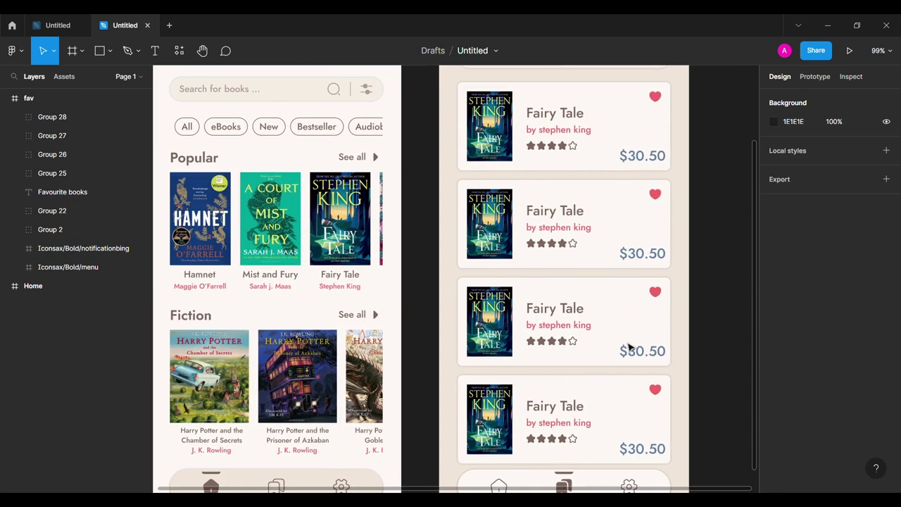
{"action": "left_click", "coordinate": [561, 222]}
{"action": "double_click", "coordinate": [569, 214]}
{"action": "double_click", "coordinate": [568, 215]}
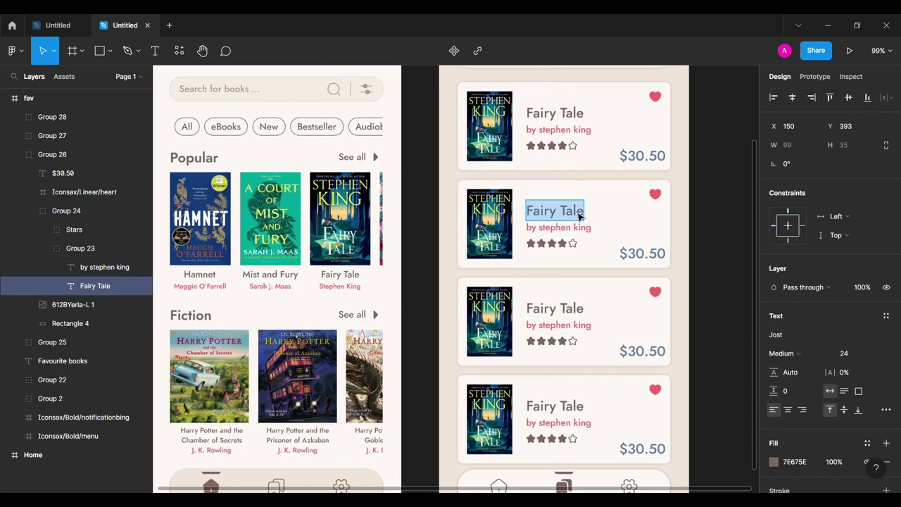
{"action": "type", "text": "Hamnet"}
{"action": "left_click", "coordinate": [556, 228]}
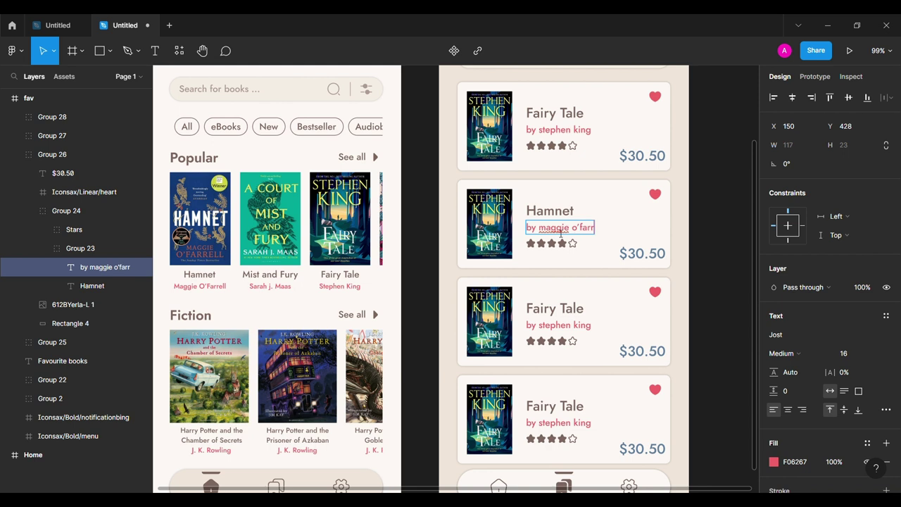
- Retitle the third favourite card as Mist and Fury by sarah j. maas
{"action": "left_click", "coordinate": [707, 265]}
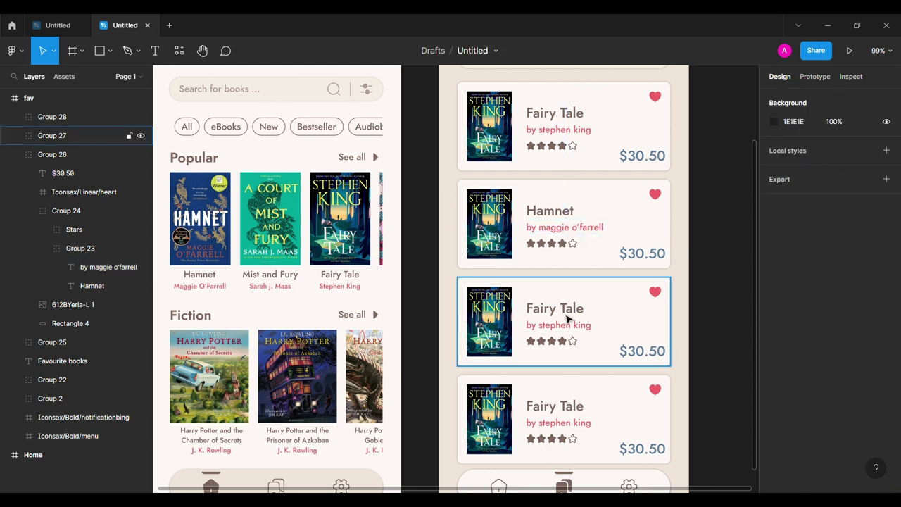
{"action": "left_click", "coordinate": [567, 319]}
{"action": "double_click", "coordinate": [567, 317]}
{"action": "type", "text": "Mist and Fury"}
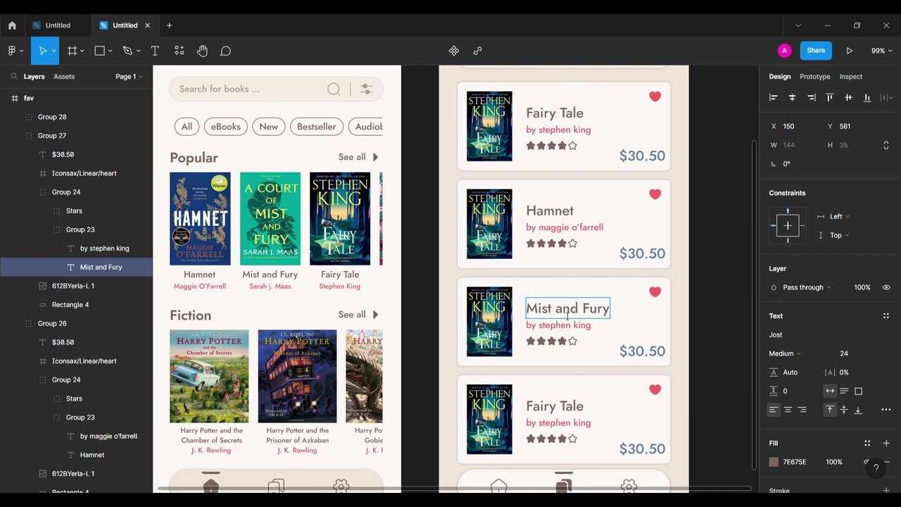
{"action": "double_click", "coordinate": [560, 414]}
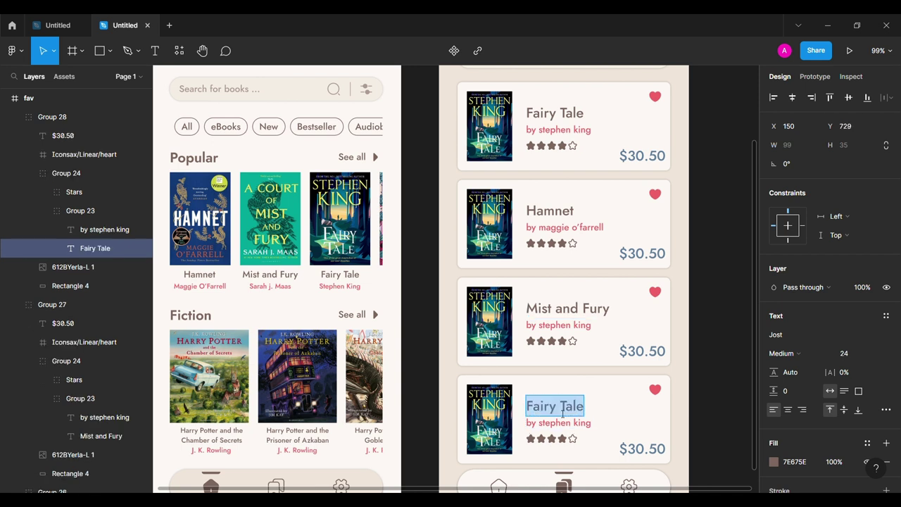
{"action": "double_click", "coordinate": [549, 326]}
{"action": "type", "text": "sarah j. maas"}
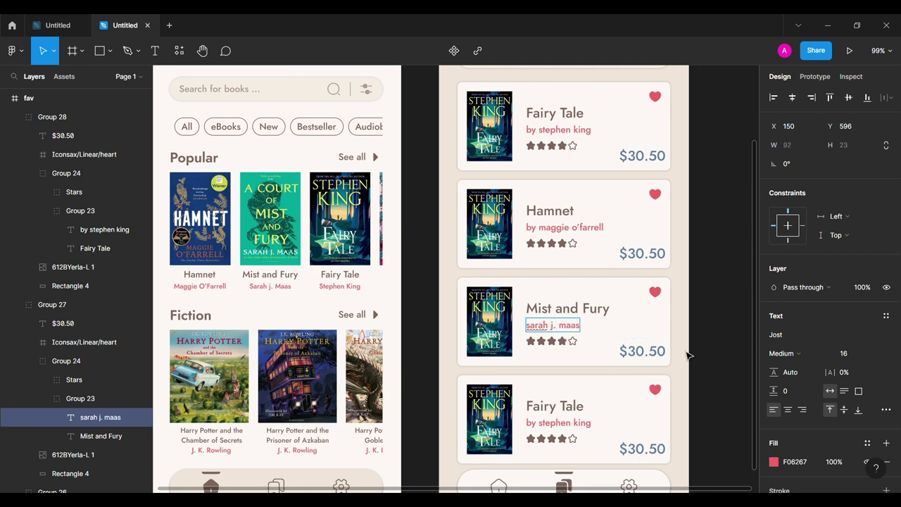
{"action": "left_click", "coordinate": [712, 357]}
- Retitle the fourth card from Fairy Tale to Chamber of Secrets by j. k. rowling
{"action": "scroll", "coordinate": [712, 356], "scroll_direction": "down", "scroll_amount": 2}
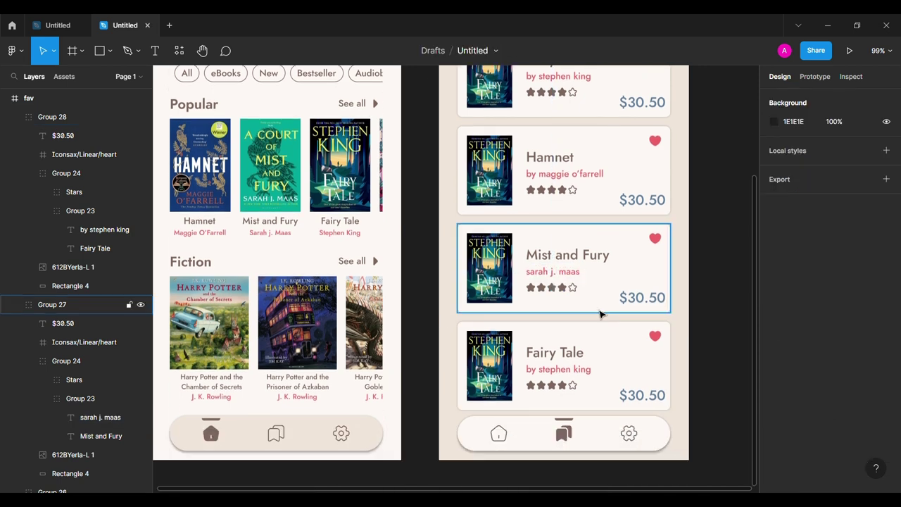
{"action": "double_click", "coordinate": [553, 361]}
{"action": "double_click", "coordinate": [553, 359]}
{"action": "type", "text": "Chamber of Secrets"}
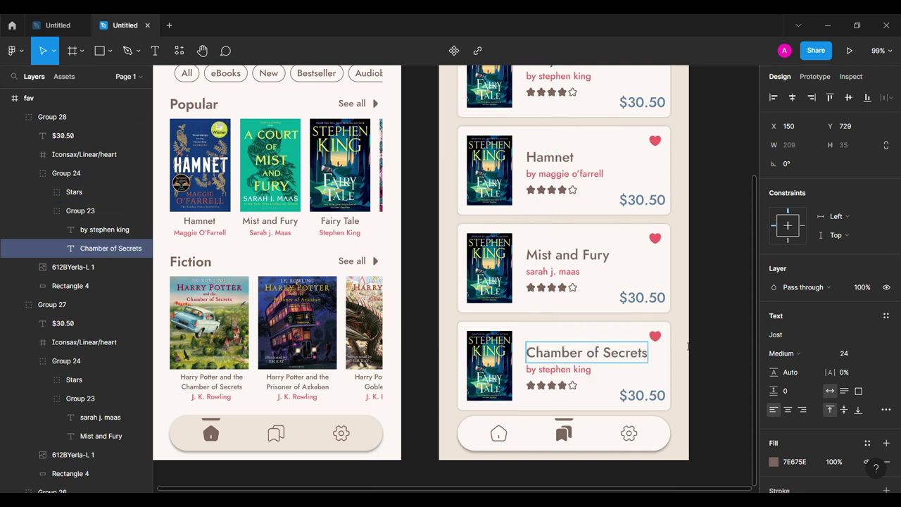
{"action": "left_click", "coordinate": [583, 371]}
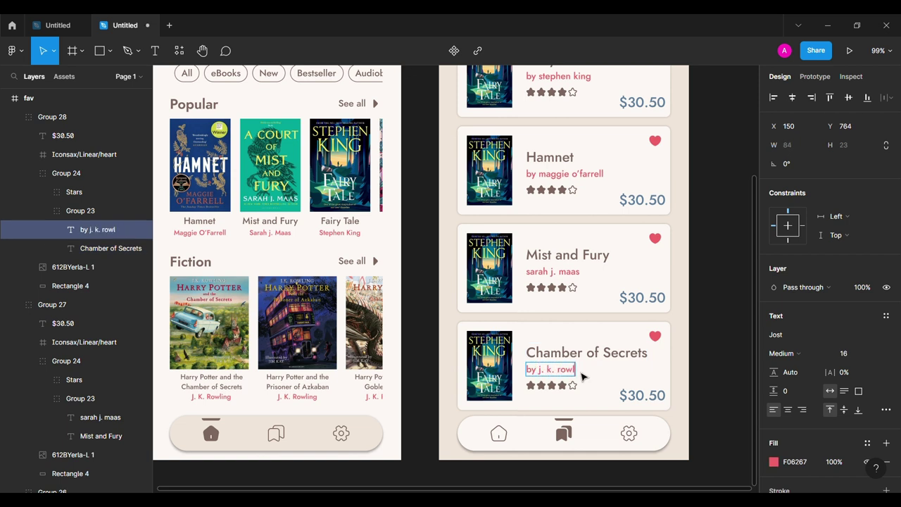
{"action": "left_click", "coordinate": [716, 350]}
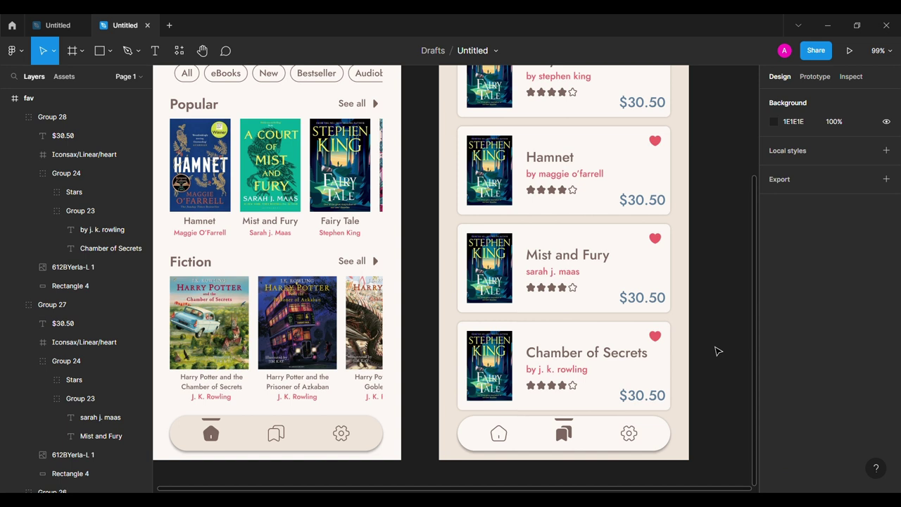
{"action": "scroll", "coordinate": [717, 350], "scroll_direction": "down", "scroll_amount": 5, "text": "ctrl"}
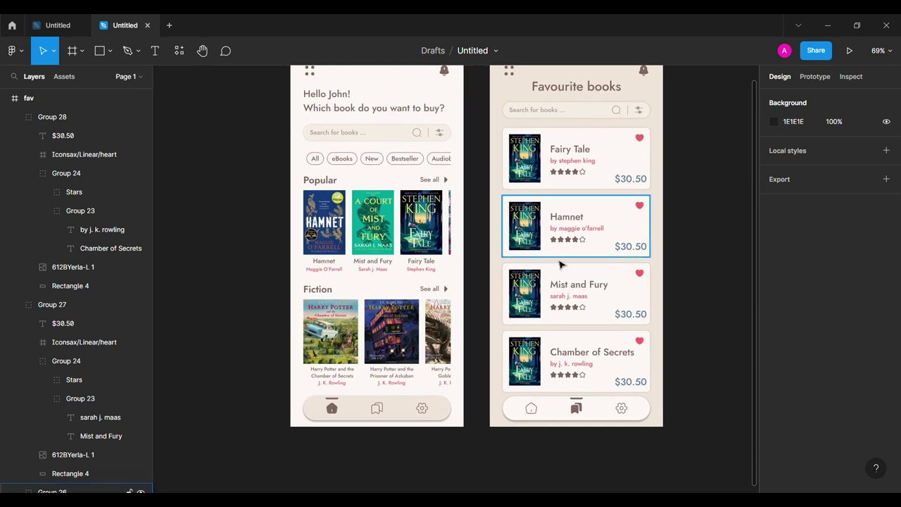
- Replace the Hamnet card's image with the Home screen Hamnet cover, sized and nudged into line
{"action": "double_click", "coordinate": [333, 247]}
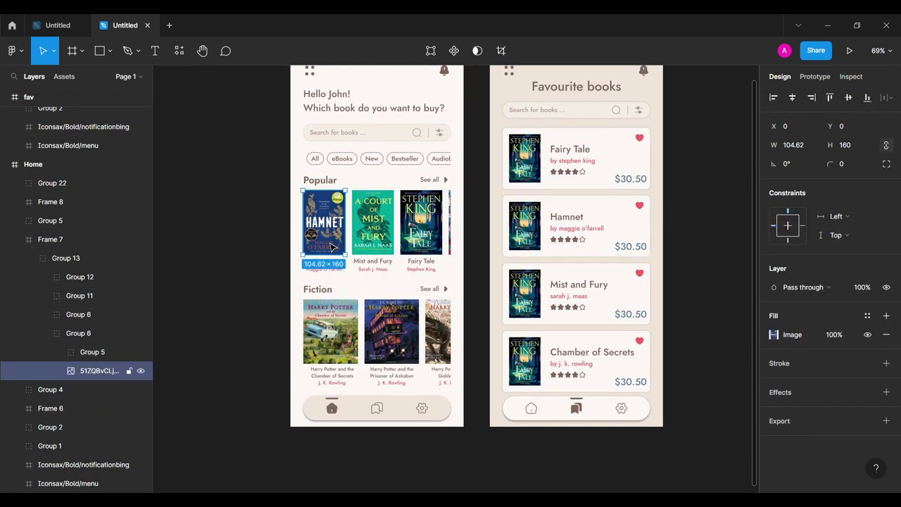
{"action": "double_click", "coordinate": [532, 223]}
{"action": "key", "text": "Delete"}
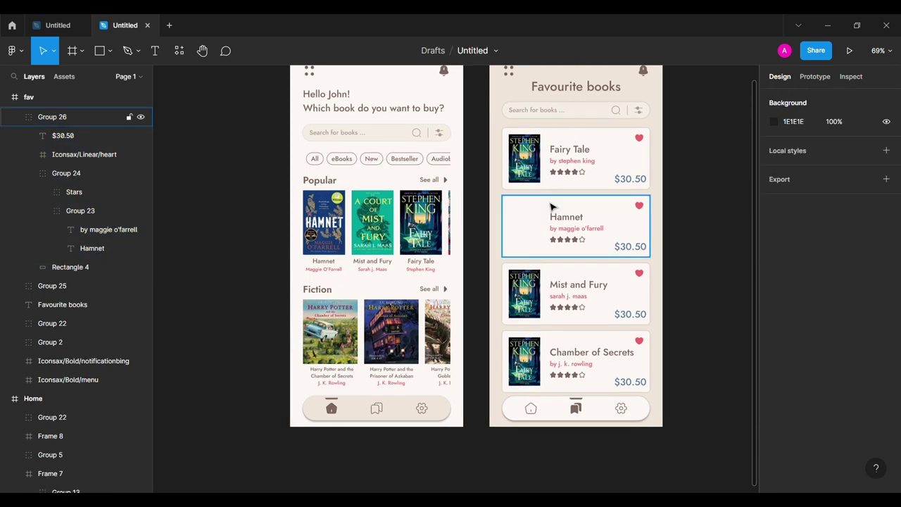
{"action": "left_click", "coordinate": [529, 223]}
{"action": "key", "text": "ctrl+v"}
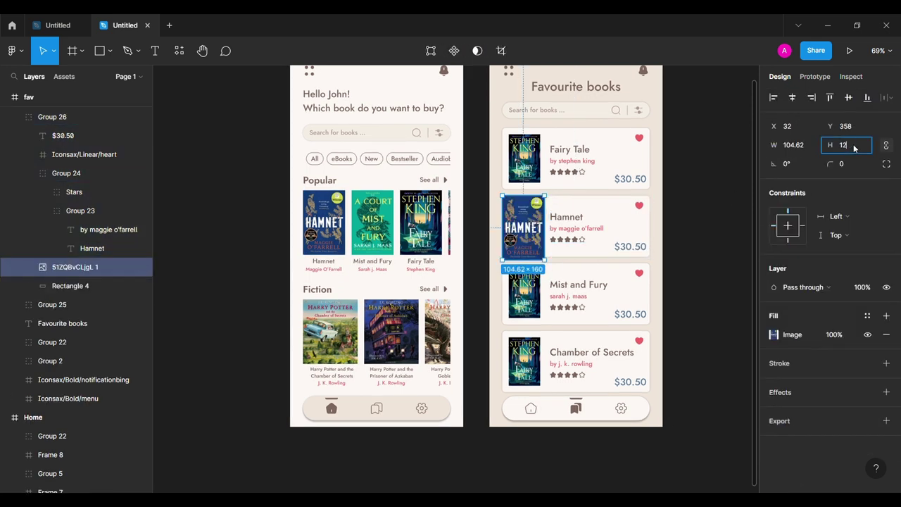
{"action": "type", "text": "0"}
{"action": "key", "text": "Return"}
{"action": "scroll", "coordinate": [573, 204], "scroll_direction": "up", "scroll_amount": 5}
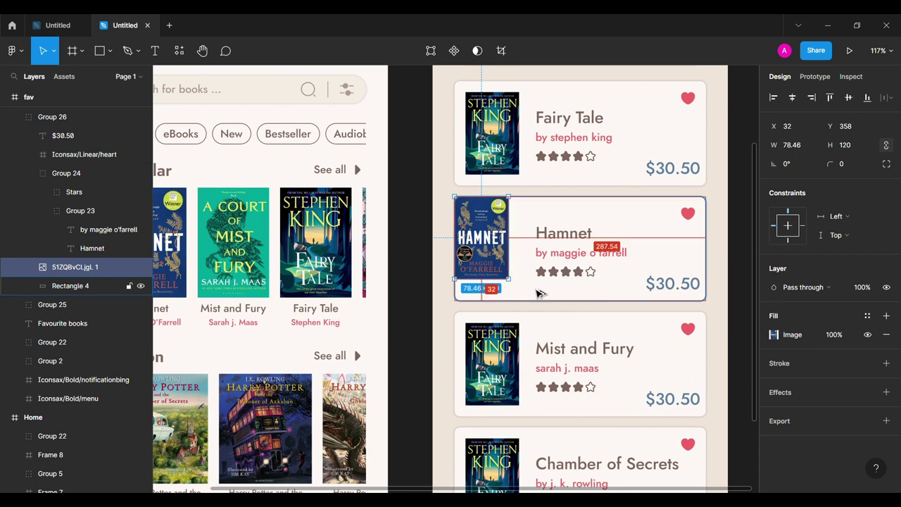
{"action": "key", "text": "shift+Right"}
{"action": "key", "text": "Right"}
{"action": "key", "text": "Right"}
{"action": "key", "text": "Right"}
{"action": "key", "text": "shift+Down"}
{"action": "key", "text": "Down"}
{"action": "key", "text": "Down"}
{"action": "key", "text": "Down"}
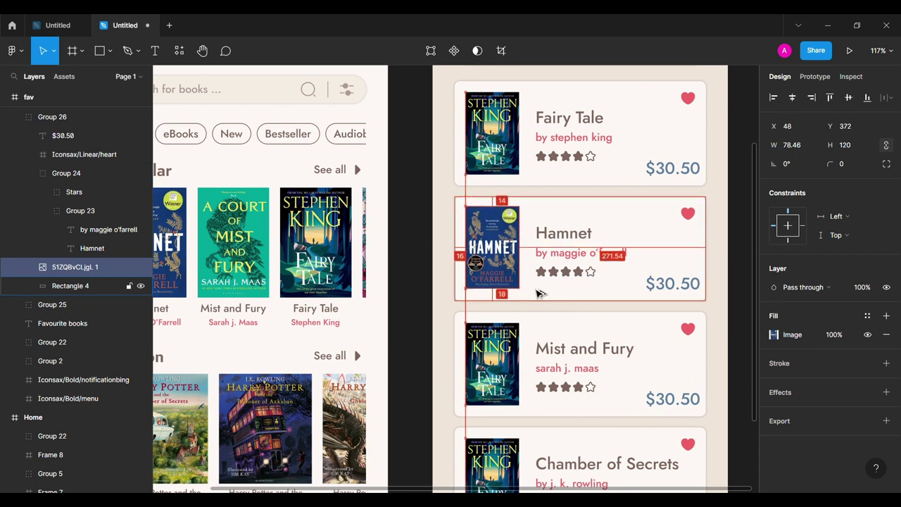
{"action": "scroll", "coordinate": [538, 293], "scroll_direction": "down", "scroll_amount": 2}
- Put the Mist and Fury cover into its card at 120 px height, aligned with the others
{"action": "left_click", "coordinate": [237, 208], "text": "ctrl"}
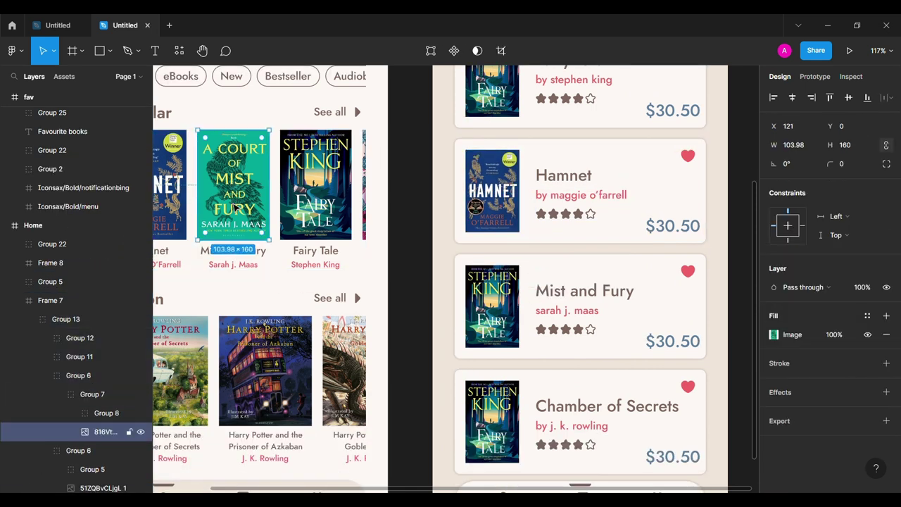
{"action": "left_click", "coordinate": [479, 303]}
{"action": "key", "text": "ctrl+v"}
{"action": "key", "text": "ctrl+z"}
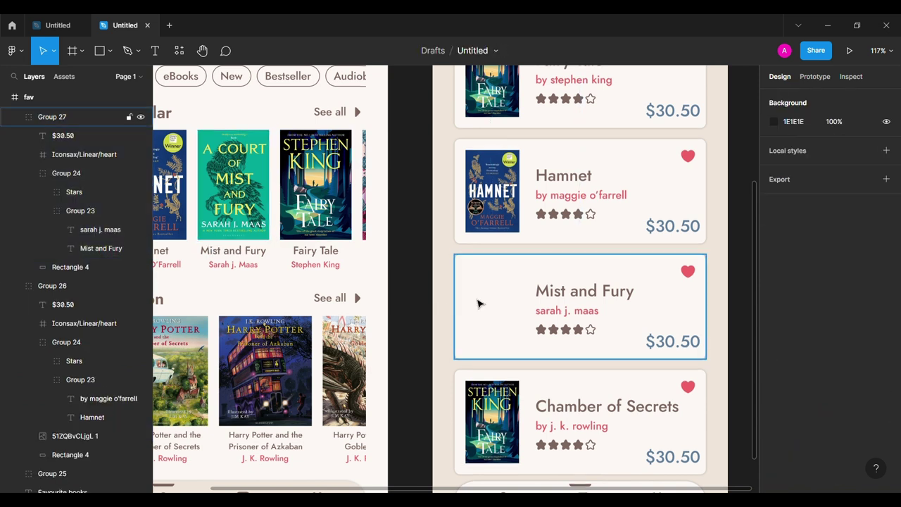
{"action": "key", "text": "ctrl+shift+z"}
{"action": "left_click", "coordinate": [845, 144]}
{"action": "type", "text": "120"}
{"action": "key", "text": "Return"}
{"action": "key", "text": "shift+Down"}
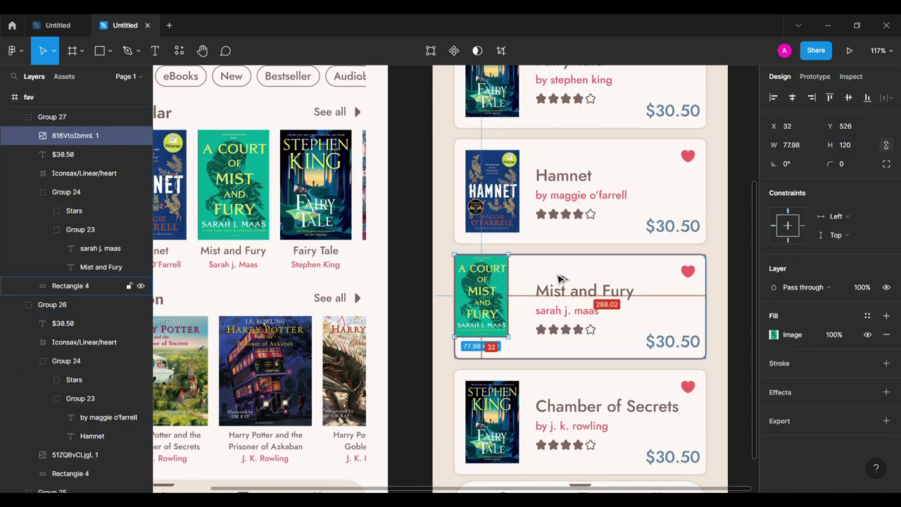
{"action": "key", "text": "shift+Right"}
{"action": "key", "text": "Right"}
{"action": "key", "text": "Right"}
{"action": "key", "text": "Right"}
{"action": "key", "text": "Down"}
{"action": "key", "text": "Down"}
{"action": "key", "text": "Down"}
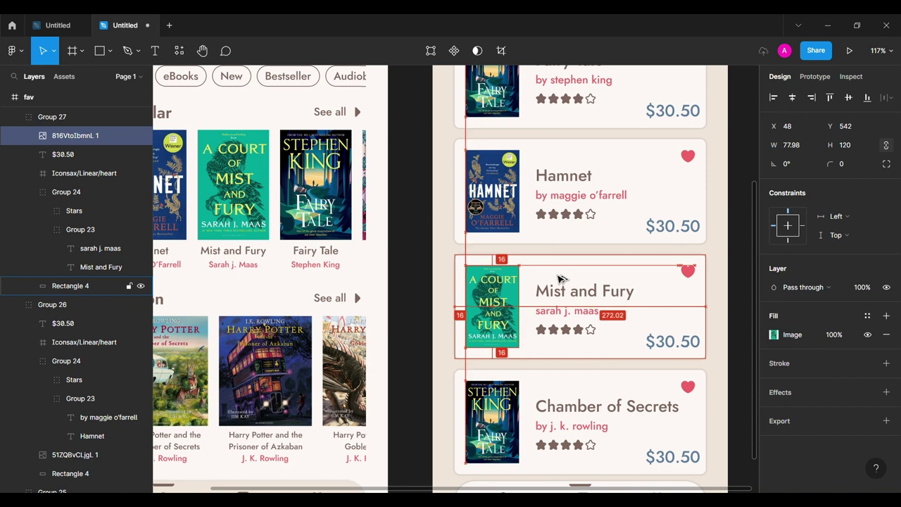
{"action": "scroll", "coordinate": [561, 280], "scroll_direction": "down", "scroll_amount": 2}
{"action": "scroll", "coordinate": [561, 280], "scroll_direction": "left", "scroll_amount": 2}
{"action": "scroll", "coordinate": [423, 317], "scroll_direction": "right", "scroll_amount": 4}
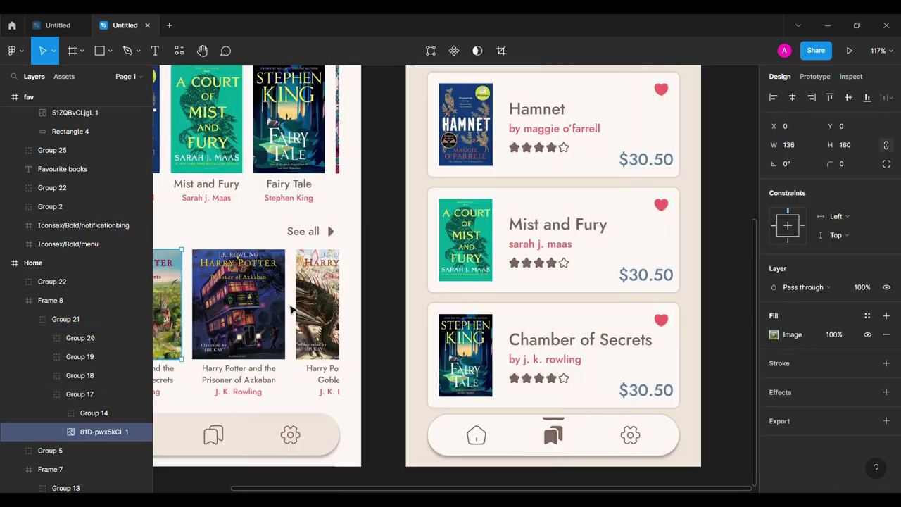
- Replace the Chamber of Secrets image with the Harry Potter cover, placed left with text shifted clear
{"action": "left_click", "coordinate": [392, 350]}
{"action": "key", "text": "Delete"}
{"action": "left_click", "coordinate": [388, 350]}
{"action": "key", "text": "ctrl+v"}
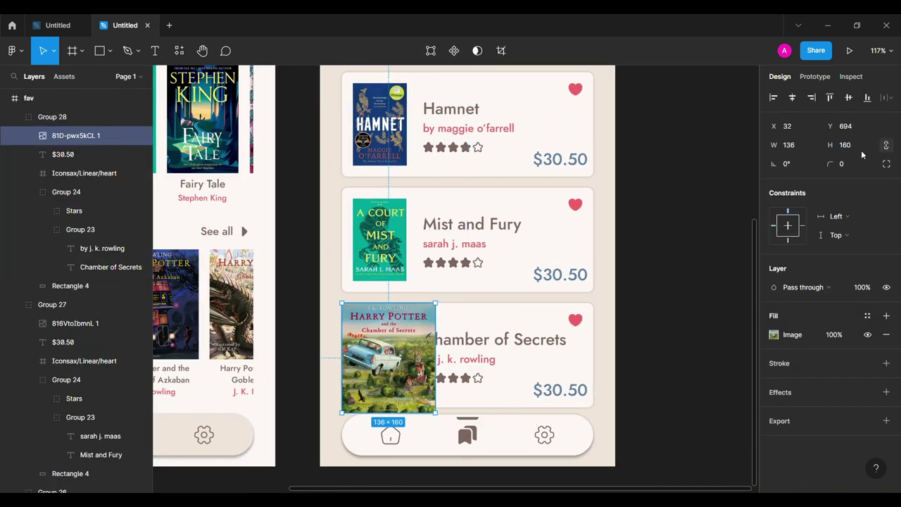
{"action": "type", "text": "20"}
{"action": "key", "text": "Return"}
{"action": "left_click_drag", "start_coordinate": [394, 311], "coordinate": [412, 321]}
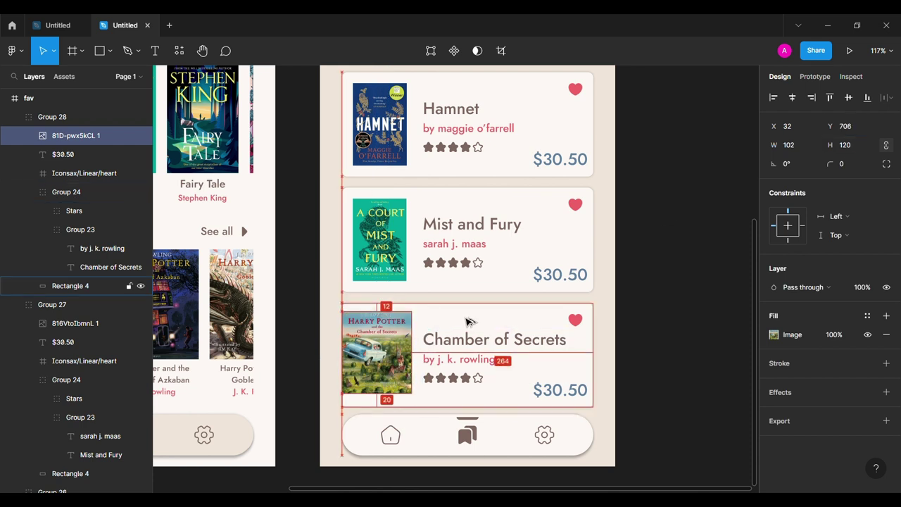
{"action": "key", "text": "Right"}
{"action": "key", "text": "Right"}
{"action": "key", "text": "Right"}
{"action": "key", "text": "Right"}
{"action": "key", "text": "Right"}
{"action": "key", "text": "Right"}
{"action": "key", "text": "Right"}
{"action": "key", "text": "Right"}
{"action": "key", "text": "Right"}
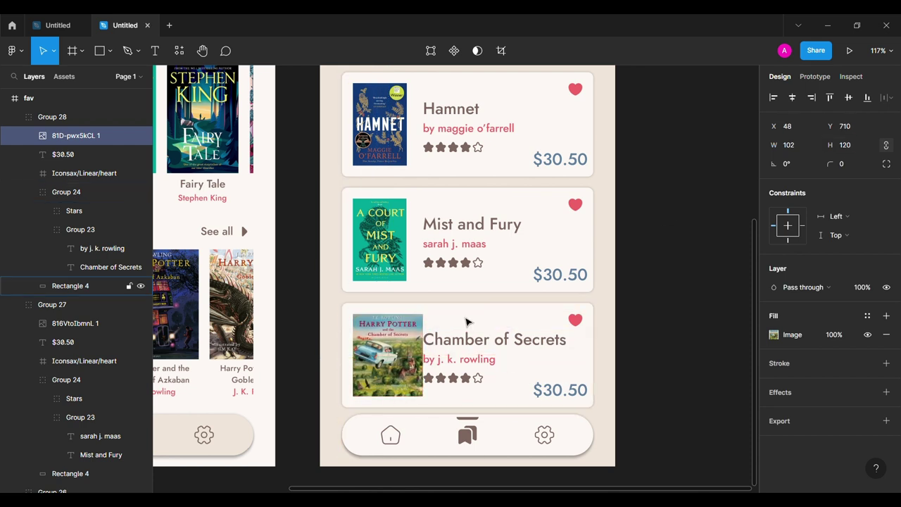
{"action": "left_click", "coordinate": [470, 353]}
{"action": "key", "text": "shift+Right"}
{"action": "key", "text": "shift+Right"}
{"action": "key", "text": "Right"}
{"action": "key", "text": "Right"}
{"action": "key", "text": "Right"}
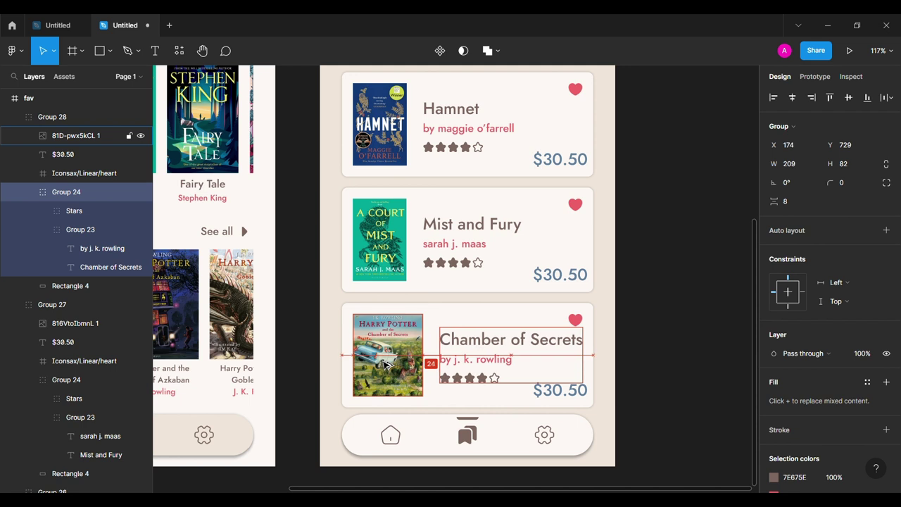
{"action": "left_click", "coordinate": [666, 317]}
{"action": "scroll", "coordinate": [666, 318], "scroll_direction": "down", "scroll_amount": 5, "text": "ctrl"}
{"action": "scroll", "coordinate": [665, 317], "scroll_direction": "up", "scroll_amount": 1}
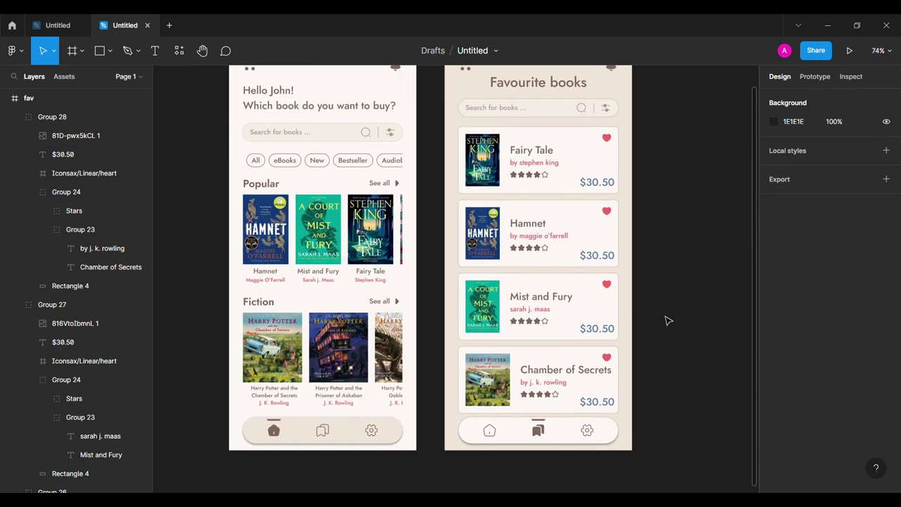
- Collapse the Group 28 and Home frame nested layers in the layers panel
{"action": "left_click", "coordinate": [14, 117]}
{"action": "left_click", "coordinate": [14, 323]}
{"action": "left_click", "coordinate": [14, 361]}
{"action": "left_click", "coordinate": [5, 286]}
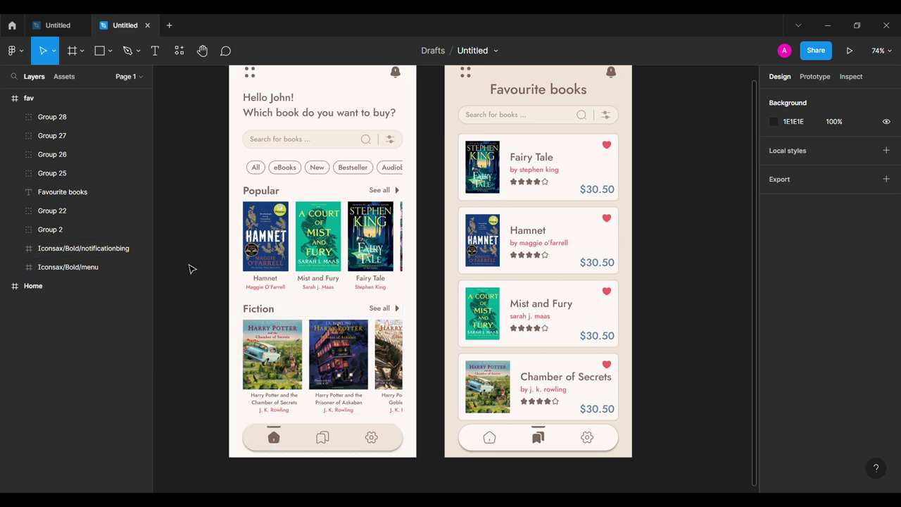
{"action": "scroll", "coordinate": [551, 186], "scroll_direction": "up", "scroll_amount": 1}
{"action": "left_click", "coordinate": [551, 187]}
- Shift the text groups of all four favourite cards left so they line up
{"action": "double_click", "coordinate": [551, 182]}
{"action": "left_click_drag", "start_coordinate": [535, 181], "coordinate": [530, 181]}
{"action": "double_click", "coordinate": [528, 253]}
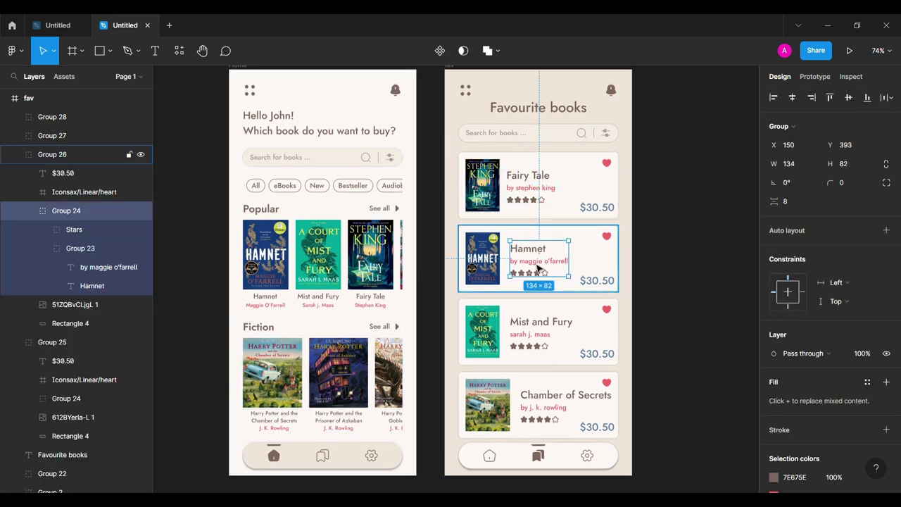
{"action": "left_click_drag", "start_coordinate": [509, 262], "coordinate": [501, 267]}
{"action": "double_click", "coordinate": [538, 322]}
{"action": "left_click_drag", "start_coordinate": [534, 331], "coordinate": [483, 339]}
{"action": "double_click", "coordinate": [563, 395]}
{"action": "left_click_drag", "start_coordinate": [556, 404], "coordinate": [551, 404]}
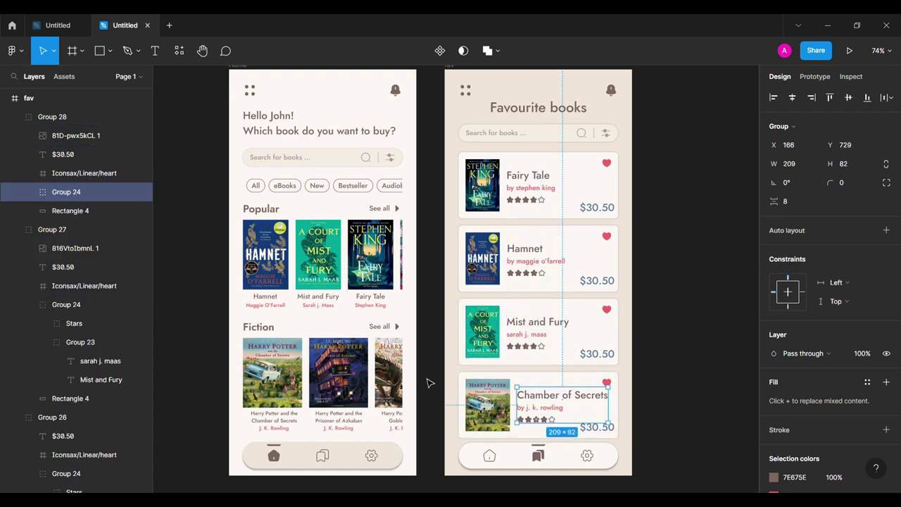
- Collapse the card groups' layer contents in the layers panel
{"action": "left_click", "coordinate": [14, 230]}
{"action": "left_click", "coordinate": [14, 116]}
{"action": "left_click", "coordinate": [14, 154]}
{"action": "left_click", "coordinate": [14, 173]}
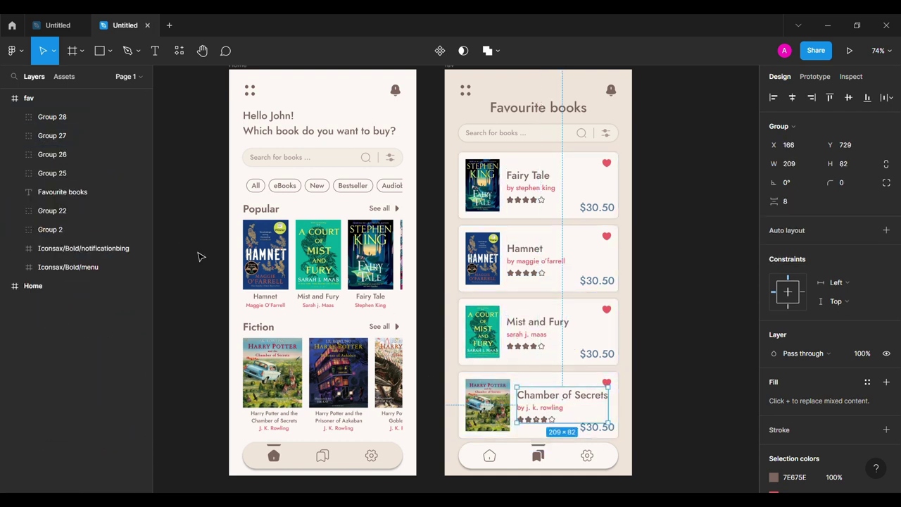
{"action": "left_click", "coordinate": [201, 256]}
{"action": "scroll", "coordinate": [201, 256], "scroll_direction": "right", "scroll_amount": 2}
- Duplicate the fav frame, retitle the copy Setting and delete its four book cards
{"action": "left_click", "coordinate": [376, 76]}
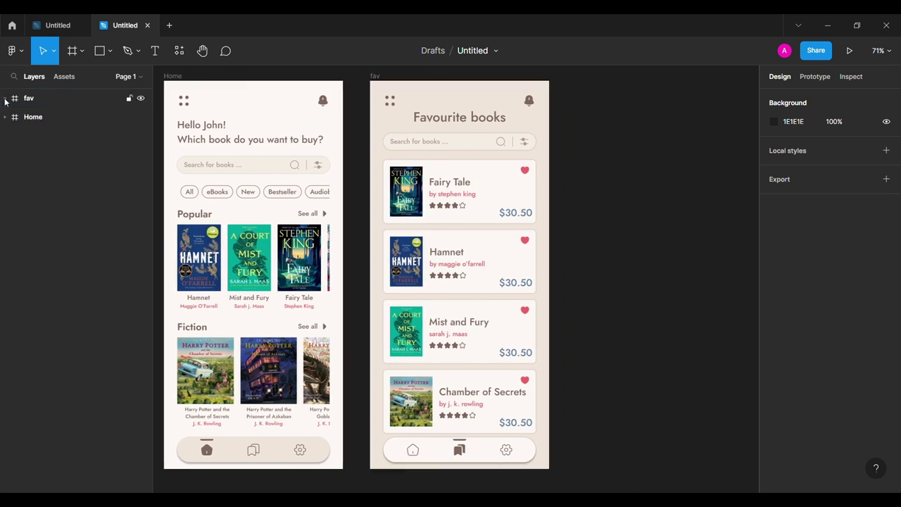
{"action": "left_click_drag", "start_coordinate": [379, 81], "coordinate": [579, 100]}
{"action": "scroll", "coordinate": [579, 100], "scroll_direction": "right", "scroll_amount": 3}
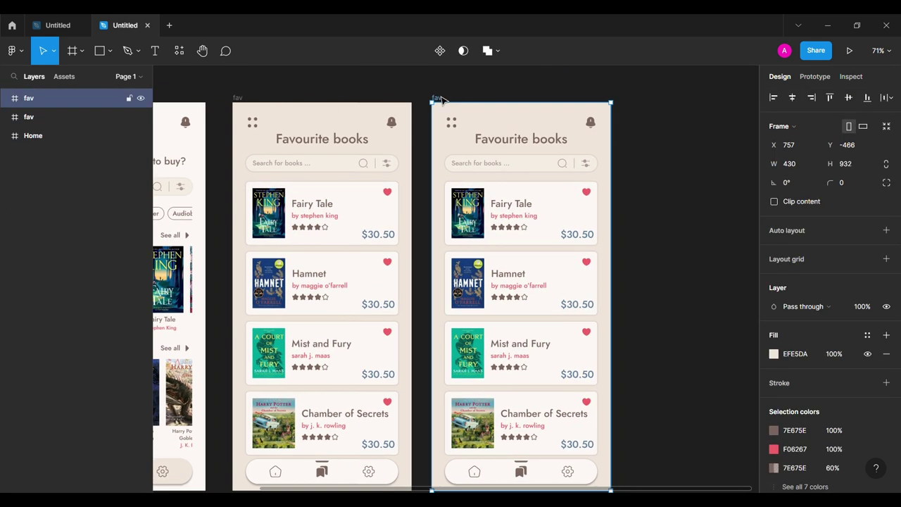
{"action": "type", "text": "Settings"}
{"action": "left_click", "coordinate": [514, 140]}
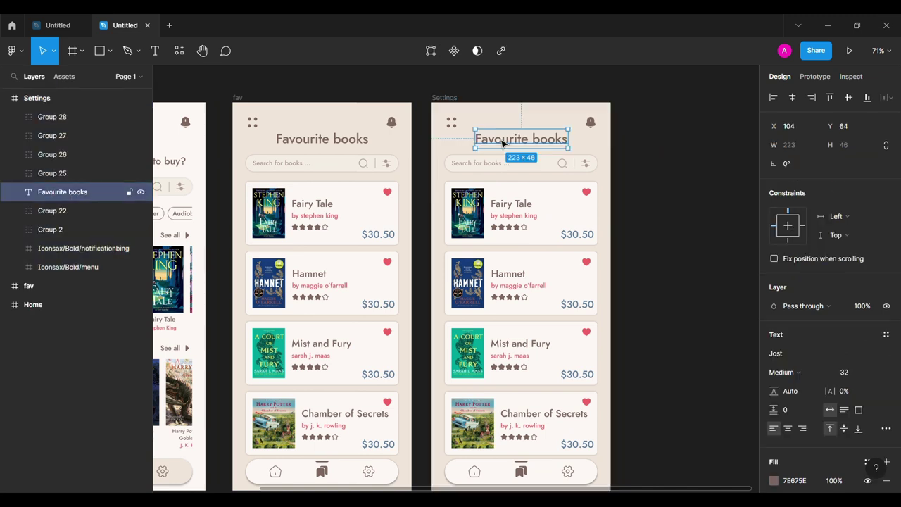
{"action": "double_click", "coordinate": [514, 141]}
{"action": "type", "text": "Setting"}
{"action": "key", "text": "Escape"}
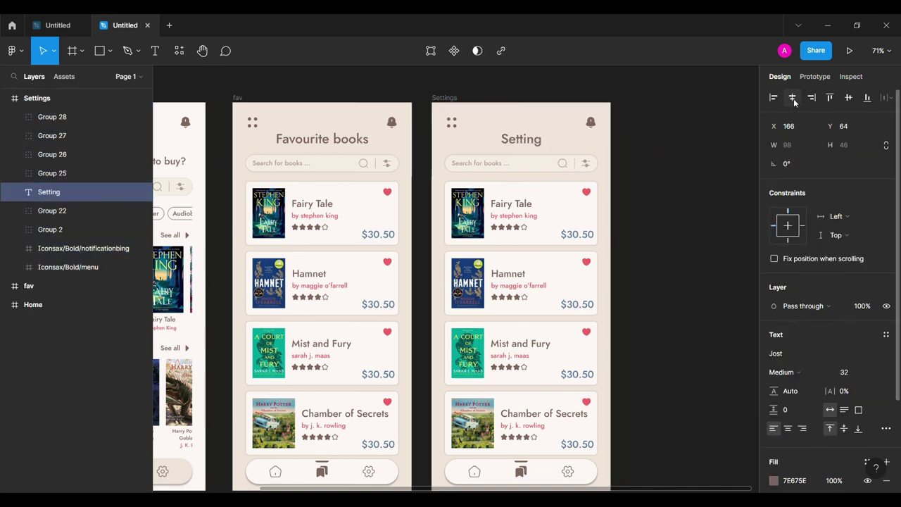
{"action": "left_click", "coordinate": [519, 227]}
{"action": "key", "text": "Delete"}
{"action": "left_click_drag", "start_coordinate": [481, 228], "coordinate": [562, 437]}
{"action": "key", "text": "Delete"}
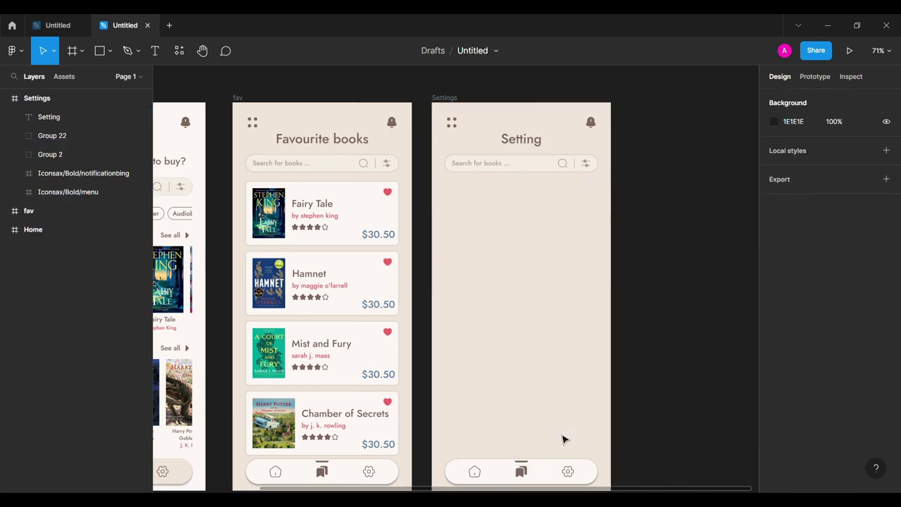
- Insert a filled settings gear and an outlined save icon from the Iconsax plugin
{"action": "left_click", "coordinate": [23, 48]}
{"action": "left_click", "coordinate": [189, 233]}
{"action": "scroll", "coordinate": [452, 295], "scroll_direction": "down", "scroll_amount": 2}
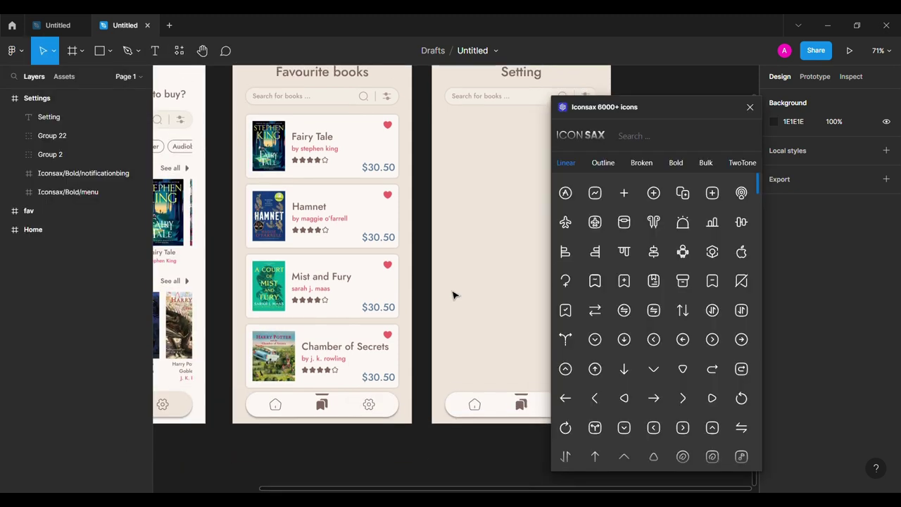
{"action": "scroll", "coordinate": [453, 295], "scroll_direction": "right", "scroll_amount": 3}
{"action": "type", "text": "setting"}
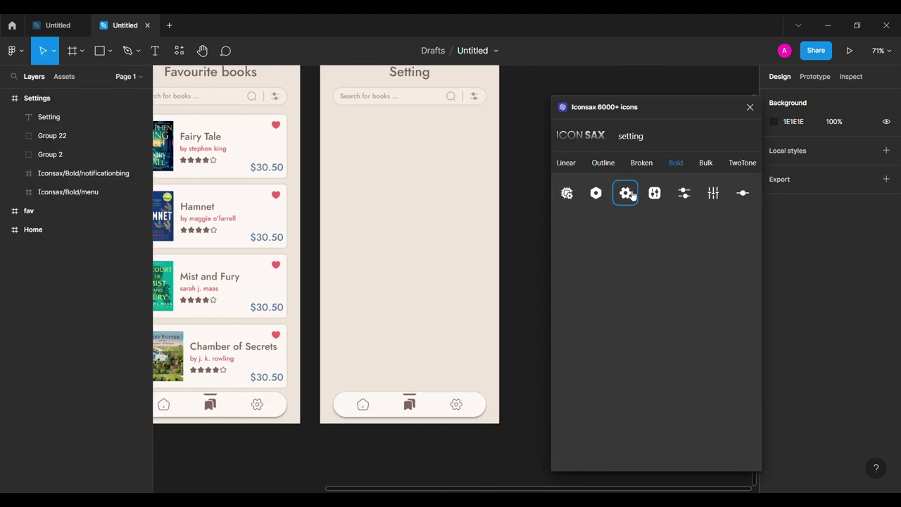
{"action": "left_click", "coordinate": [626, 192]}
{"action": "type", "text": "sav"}
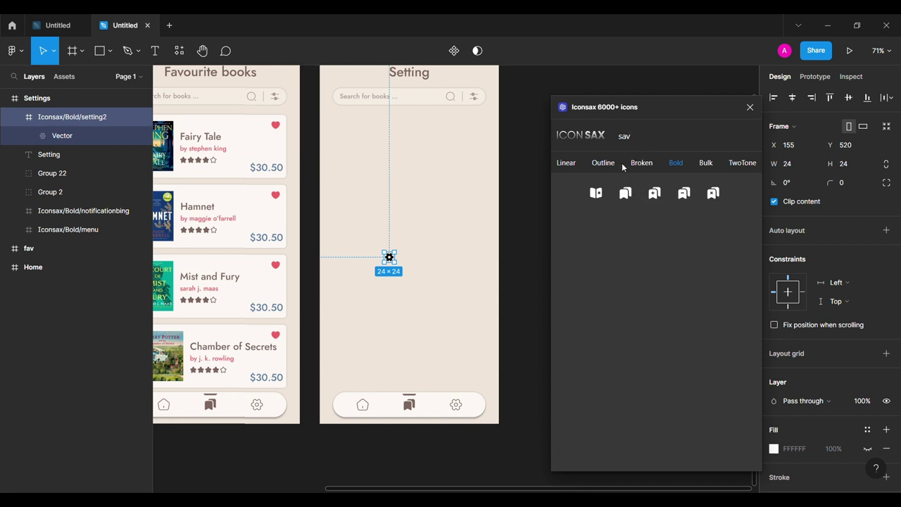
{"action": "left_click", "coordinate": [635, 202]}
{"action": "left_click", "coordinate": [749, 107]}
- Recolour both inserted icons to #735E59
{"action": "left_click", "coordinate": [389, 257], "text": "shift"}
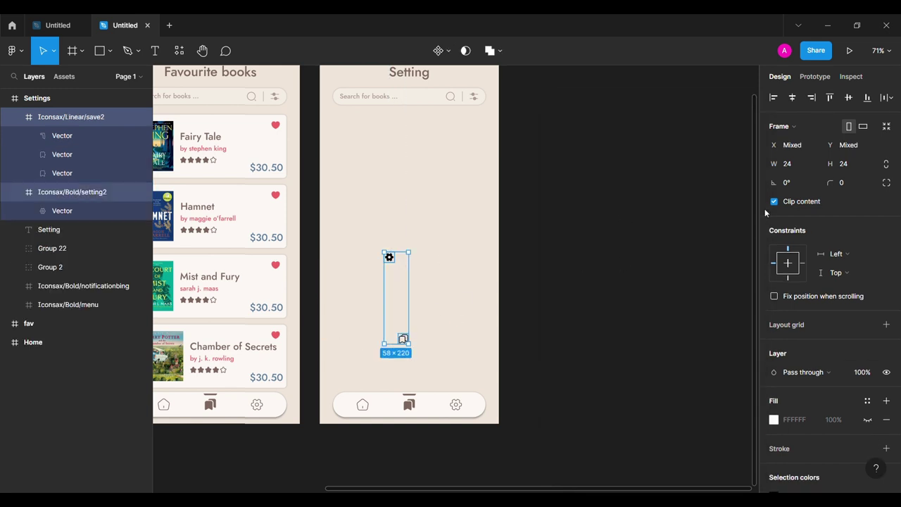
{"action": "scroll", "coordinate": [830, 281], "scroll_direction": "down", "scroll_amount": 5}
{"action": "left_click", "coordinate": [774, 393]}
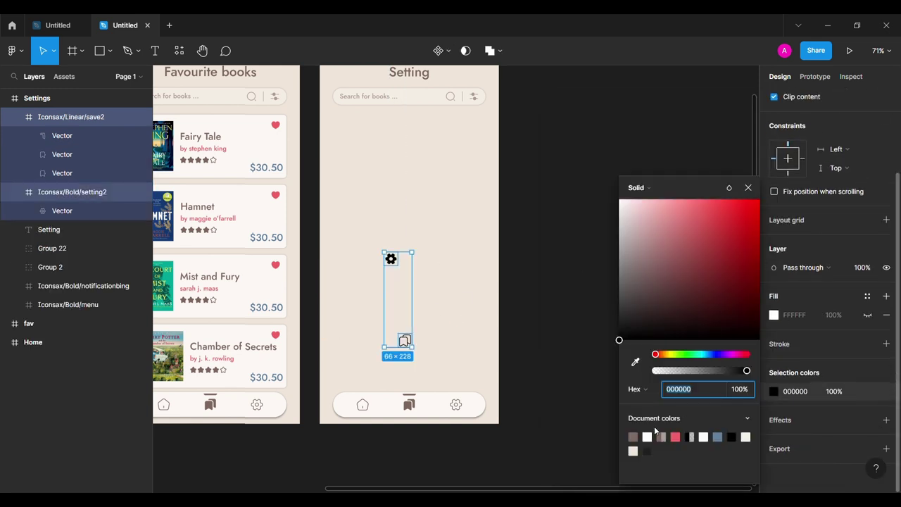
{"action": "type", "text": "735E59"}
{"action": "left_click", "coordinate": [747, 187]}
{"action": "key", "text": "Escape"}
{"action": "scroll", "coordinate": [478, 352], "scroll_direction": "up", "scroll_amount": 2}
{"action": "scroll", "coordinate": [477, 352], "scroll_direction": "up", "scroll_amount": 2}
- Swap the filled gear and outlined save icons into the nav bar, deleting the old ones
{"action": "left_click_drag", "start_coordinate": [347, 175], "coordinate": [448, 400]}
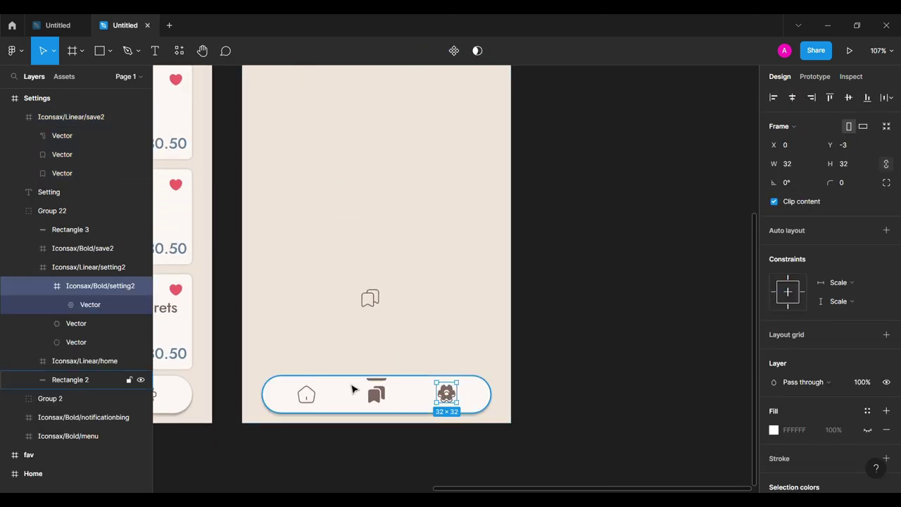
{"action": "left_click_drag", "start_coordinate": [91, 264], "coordinate": [91, 259]}
{"action": "left_click", "coordinate": [53, 302]}
{"action": "key", "text": "Delete"}
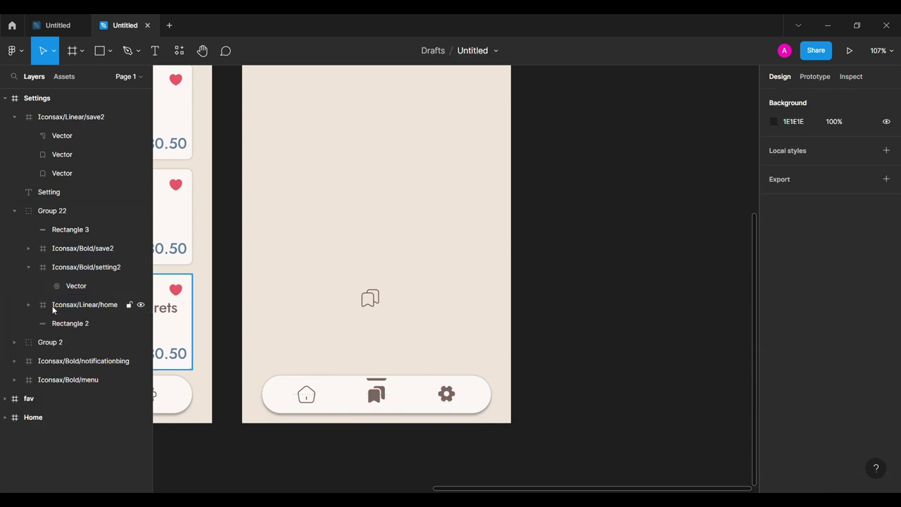
{"action": "left_click_drag", "start_coordinate": [376, 307], "coordinate": [375, 396]}
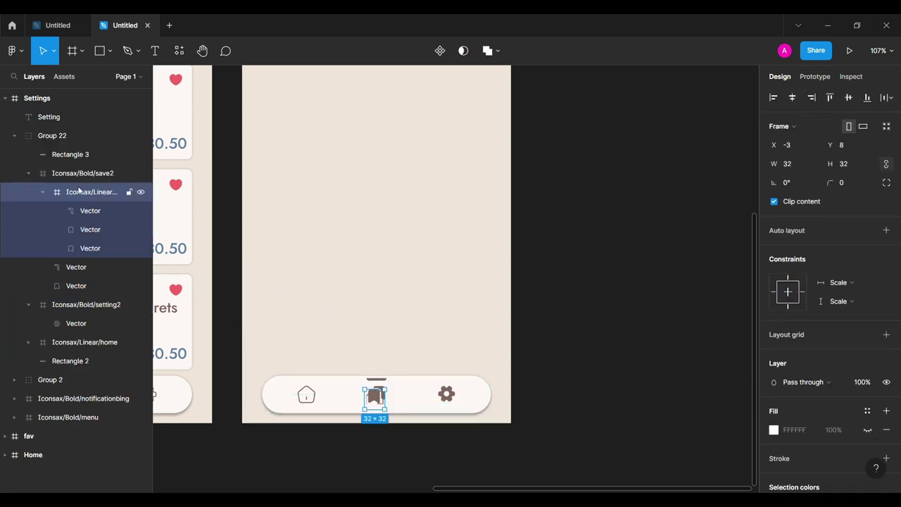
{"action": "left_click", "coordinate": [63, 245]}
{"action": "key", "text": "Delete"}
- Align the save, gear and home nav icons and check the active-indicator bar
{"action": "left_click", "coordinate": [28, 173]}
{"action": "left_click", "coordinate": [28, 191]}
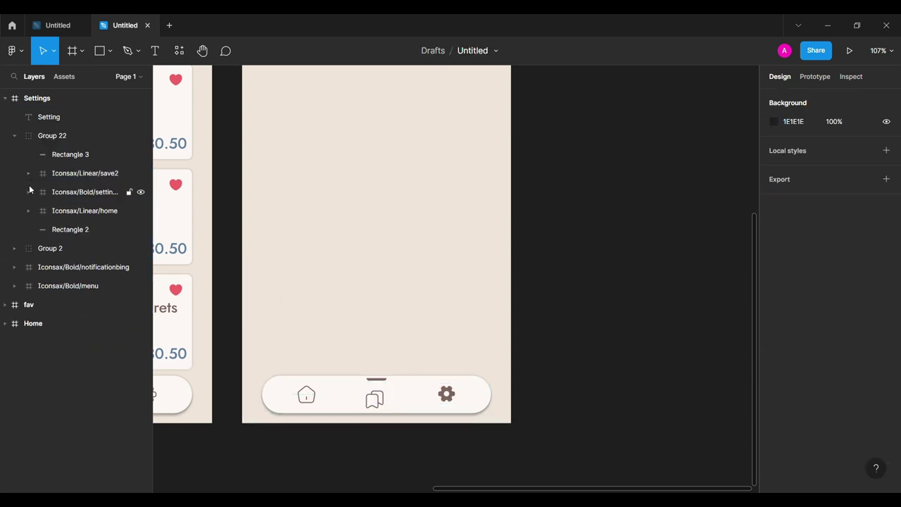
{"action": "left_click", "coordinate": [77, 210]}
{"action": "left_click", "coordinate": [77, 174], "text": "shift"}
{"action": "left_click_drag", "start_coordinate": [450, 398], "coordinate": [454, 396]}
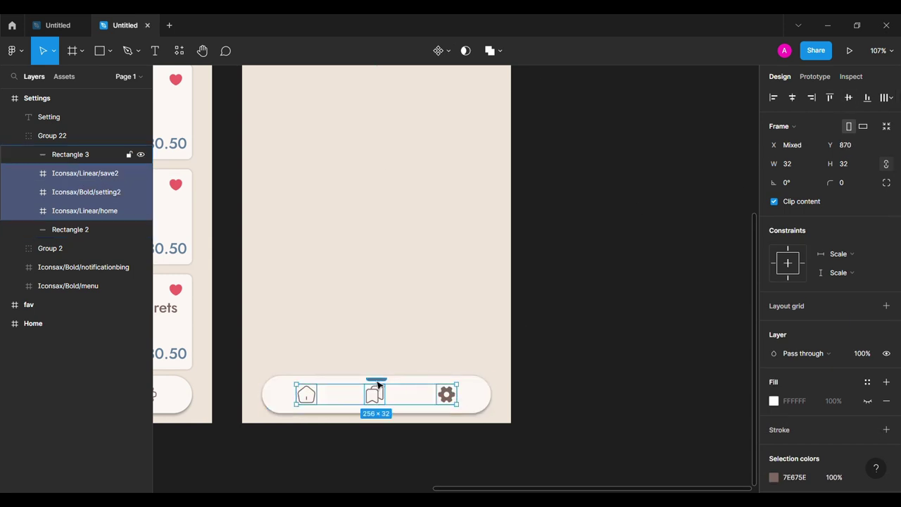
{"action": "left_click", "coordinate": [378, 381]}
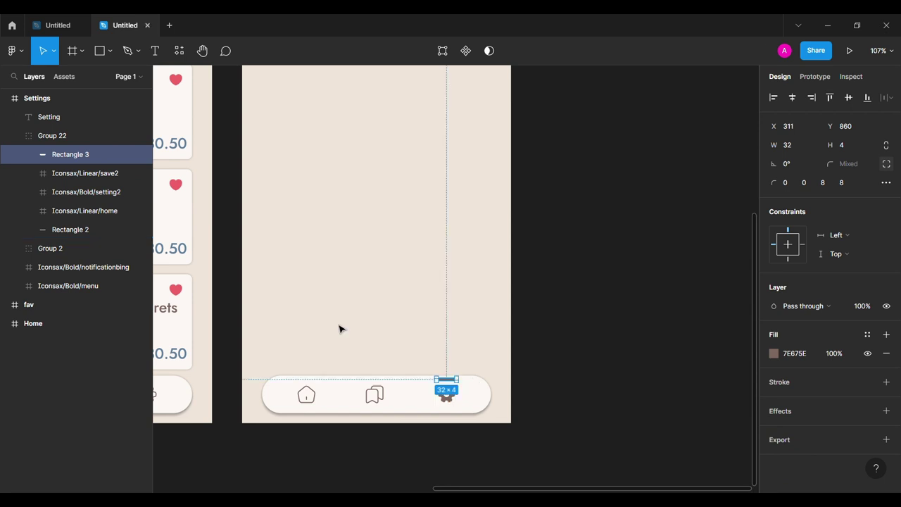
{"action": "left_click", "coordinate": [513, 235]}
{"action": "scroll", "coordinate": [615, 251], "scroll_direction": "down", "scroll_amount": 3}
{"action": "scroll", "coordinate": [614, 252], "scroll_direction": "up", "scroll_amount": 3}
- Draw a 366 × 228 rectangle on the Setting screen and centre it horizontally
{"action": "scroll", "coordinate": [615, 251], "scroll_direction": "up", "scroll_amount": 1}
{"action": "scroll", "coordinate": [615, 251], "scroll_direction": "right", "scroll_amount": 1}
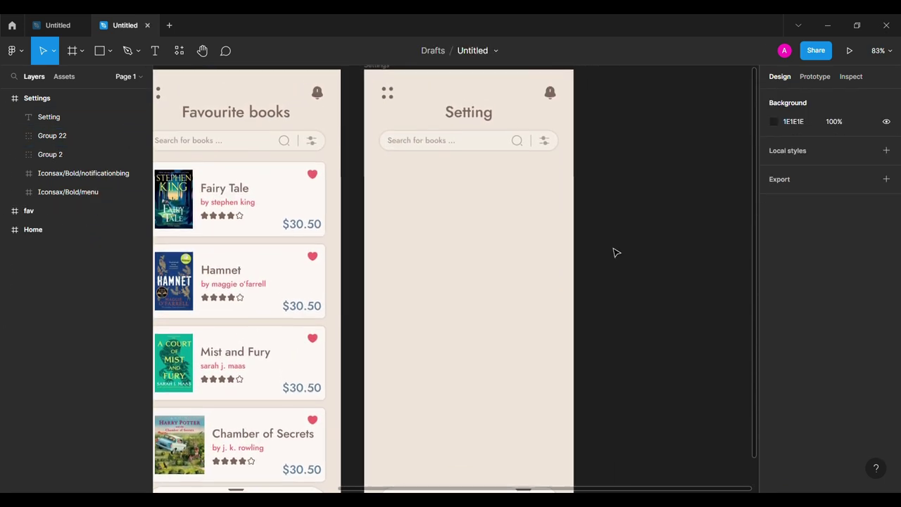
{"action": "left_click", "coordinate": [432, 223]}
{"action": "type", "text": "3"}
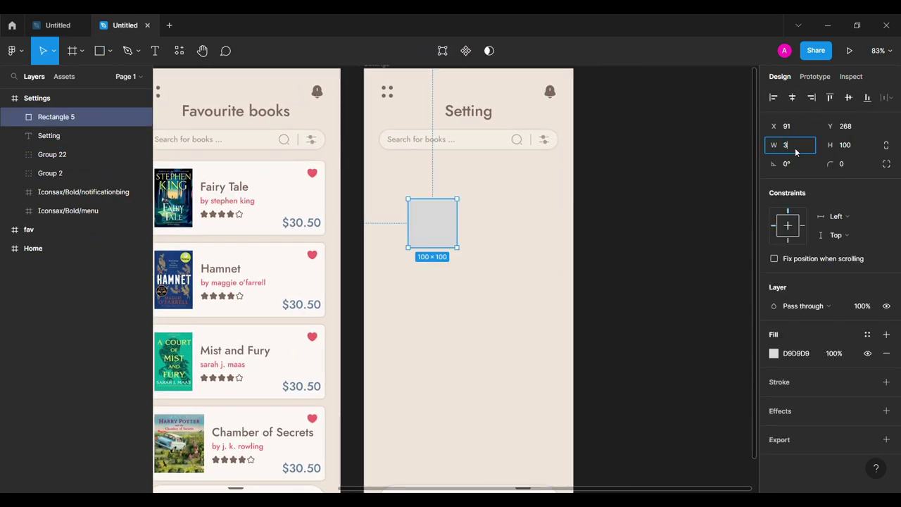
{"action": "type", "text": "66"}
{"action": "key", "text": "Return"}
{"action": "type", "text": "28"}
{"action": "key", "text": "Return"}
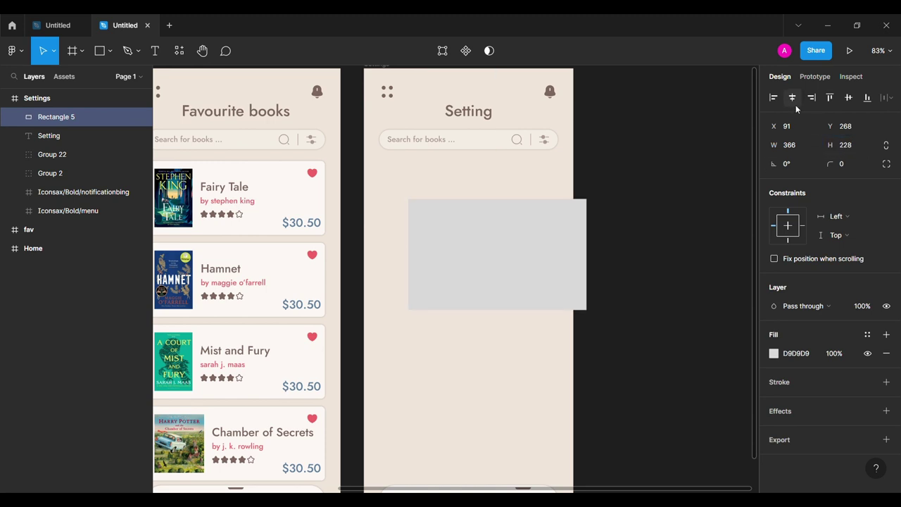
{"action": "left_click", "coordinate": [792, 98]}
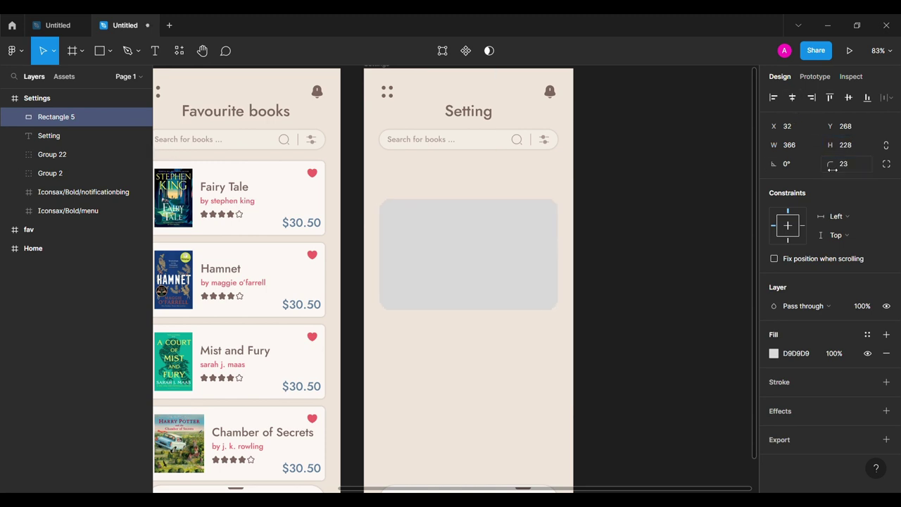
- Fill the rectangle brown 7E675E, round its corners, and move it under the search bar
{"action": "left_click", "coordinate": [773, 353]}
{"action": "left_click", "coordinate": [632, 437]}
{"action": "left_click", "coordinate": [747, 188]}
{"action": "left_click", "coordinate": [848, 163]}
{"action": "type", "text": "20"}
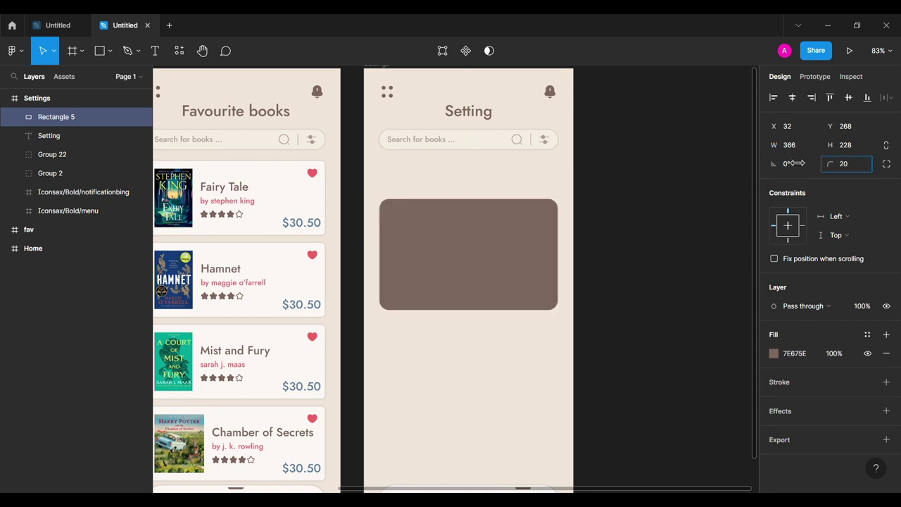
{"action": "left_click_drag", "start_coordinate": [508, 261], "coordinate": [475, 148]}
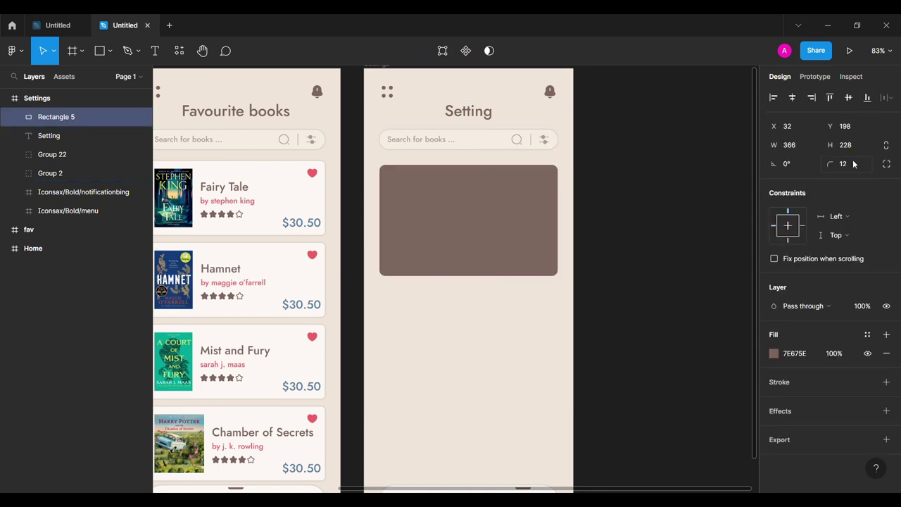
{"action": "key", "text": "Escape"}
- Add an 'Account' heading in SemiBold 24 at the card's top-left corner
{"action": "left_click", "coordinate": [417, 183]}
{"action": "type", "text": "Account"}
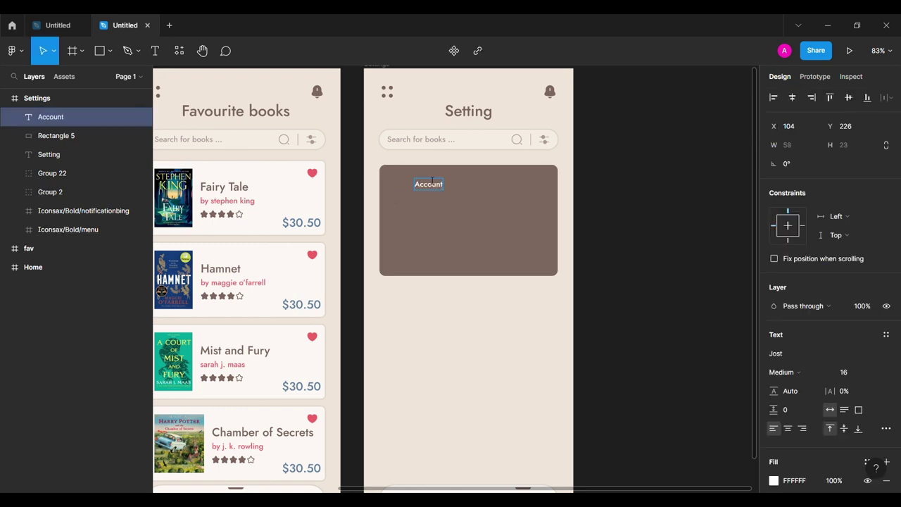
{"action": "key", "text": "Escape"}
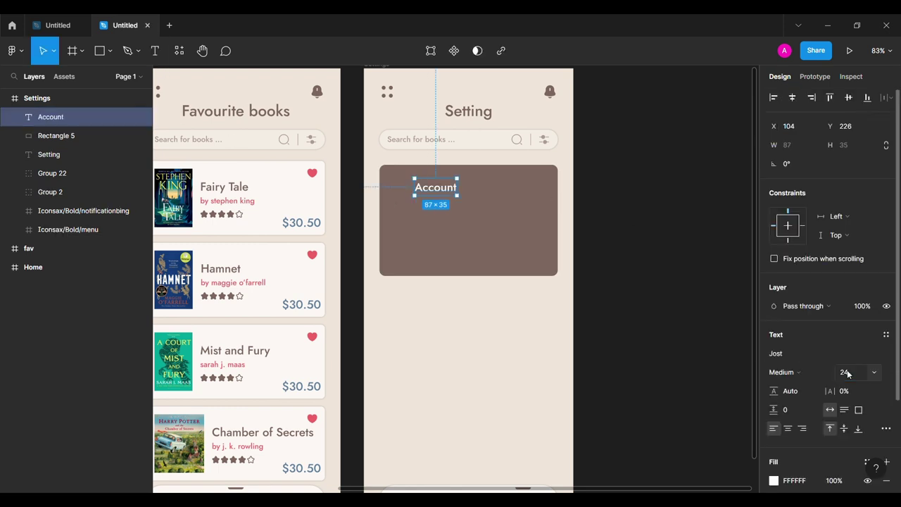
{"action": "left_click", "coordinate": [799, 372]}
{"action": "left_click", "coordinate": [796, 272]}
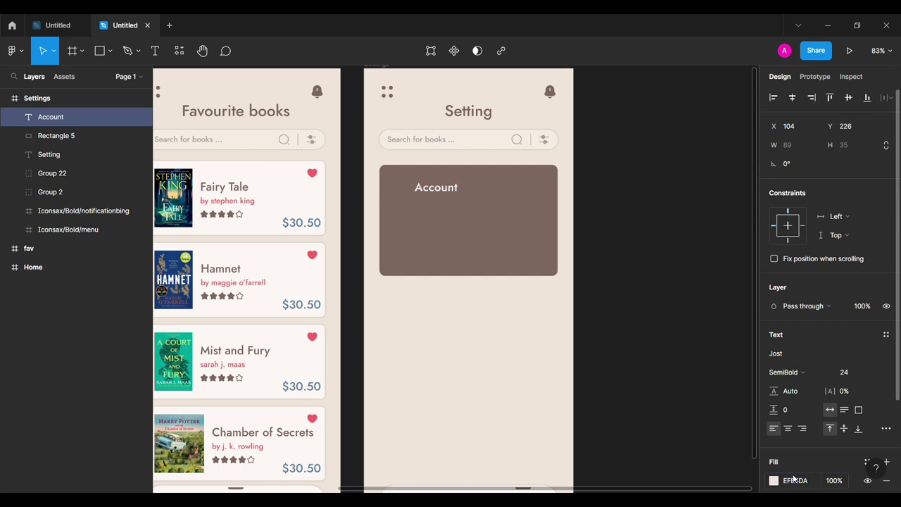
{"action": "key", "text": "Up"}
{"action": "key", "text": "Up"}
{"action": "key", "text": "Up"}
{"action": "key", "text": "shift+Left"}
{"action": "key", "text": "shift+Left"}
{"action": "key", "text": "shift+Left"}
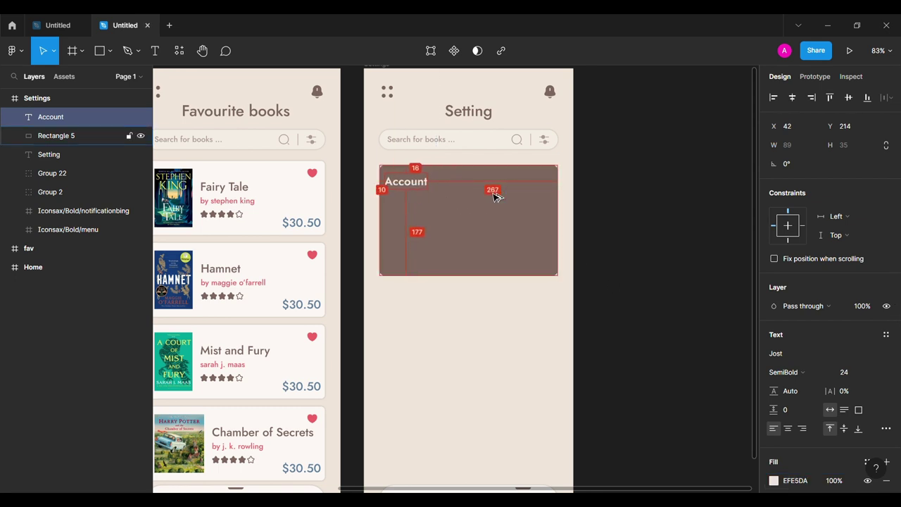
{"action": "left_click", "coordinate": [626, 204]}
{"action": "left_click", "coordinate": [483, 204]}
{"action": "key", "text": "Up"}
{"action": "key", "text": "Up"}
{"action": "key", "text": "Up"}
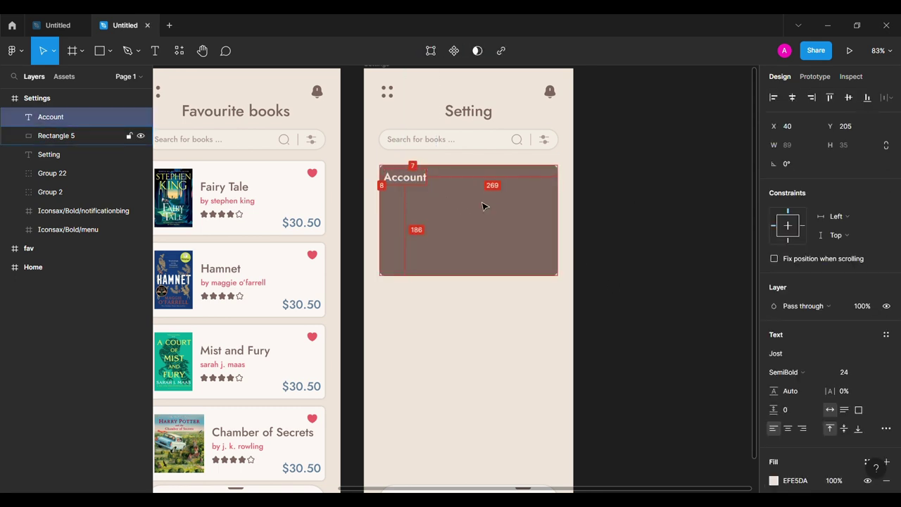
{"action": "left_click", "coordinate": [647, 290]}
- Add the account holder's name with an 'Account Information' line below it in the card
{"action": "scroll", "coordinate": [647, 290], "scroll_direction": "up", "scroll_amount": 3}
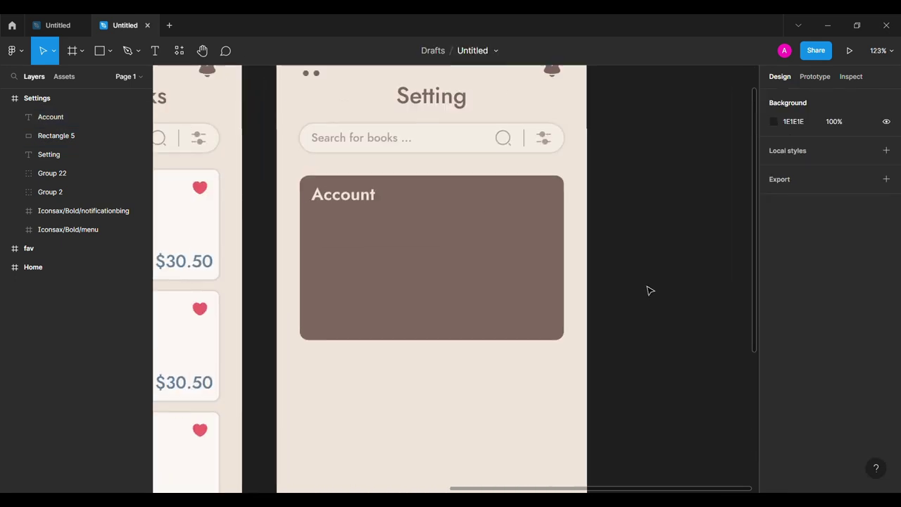
{"action": "scroll", "coordinate": [648, 289], "scroll_direction": "up", "scroll_amount": 2}
{"action": "scroll", "coordinate": [647, 289], "scroll_direction": "left", "scroll_amount": 2}
{"action": "left_click", "coordinate": [390, 268]}
{"action": "type", "text": "John Kennedy"}
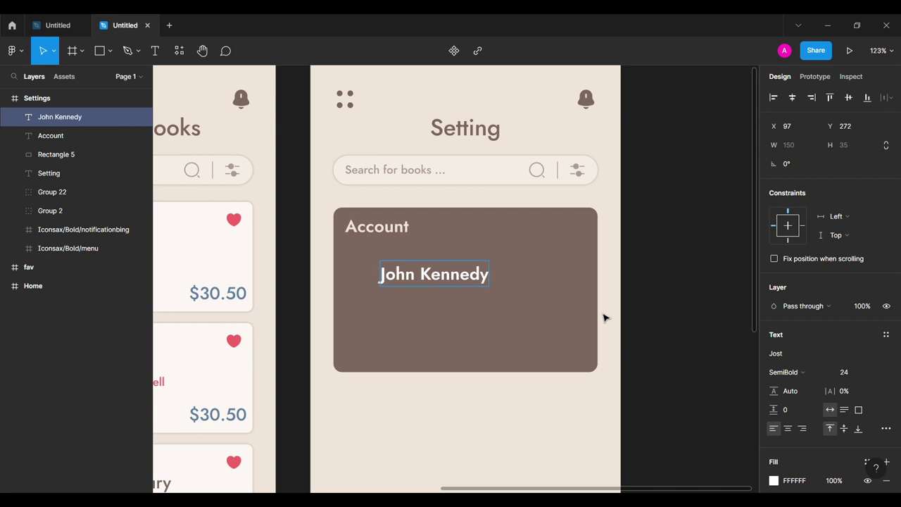
{"action": "key", "text": "Escape"}
{"action": "left_click_drag", "start_coordinate": [434, 274], "coordinate": [434, 299]}
{"action": "double_click", "coordinate": [434, 299]}
{"action": "type", "text": "Account Information"}
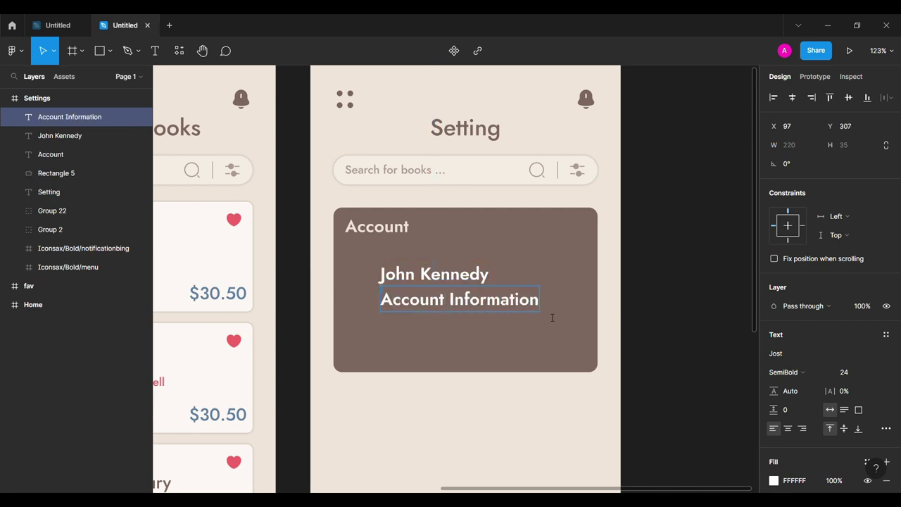
{"action": "key", "text": "Escape"}
- Make both lines Medium weight, the name at 18 and Account Information at 12
{"action": "left_click", "coordinate": [783, 371]}
{"action": "left_click", "coordinate": [788, 258]}
{"action": "key", "text": "Tab"}
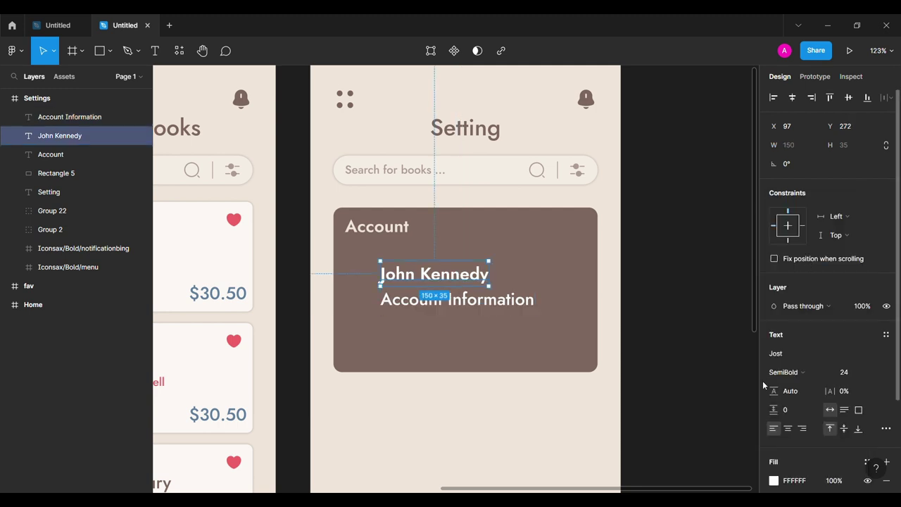
{"action": "left_click", "coordinate": [783, 371]}
{"action": "left_click", "coordinate": [788, 258]}
{"action": "type", "text": "8"}
{"action": "key", "text": "Return"}
{"action": "key", "text": "shift+Tab"}
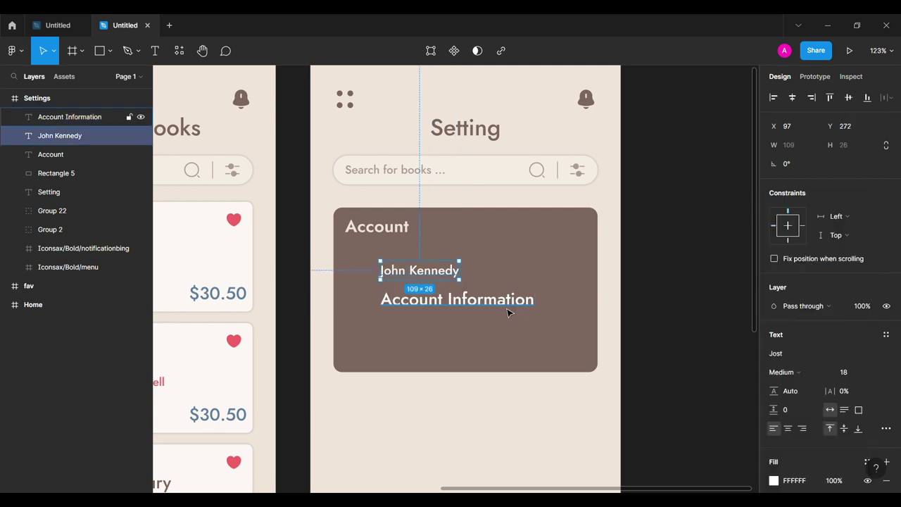
{"action": "type", "text": "2"}
{"action": "key", "text": "Return"}
{"action": "left_click", "coordinate": [60, 136], "text": "shift"}
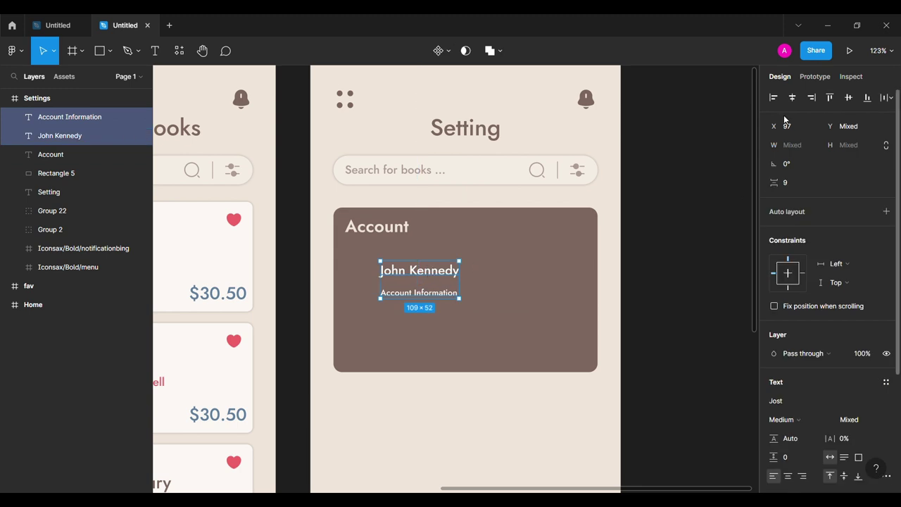
{"action": "key", "text": "Return"}
- Colour both lines cream EFE5DA and set Account Information to 60% opacity
{"action": "scroll", "coordinate": [796, 187], "scroll_direction": "down", "scroll_amount": 3}
{"action": "left_click", "coordinate": [775, 362]}
{"action": "left_click", "coordinate": [634, 361]}
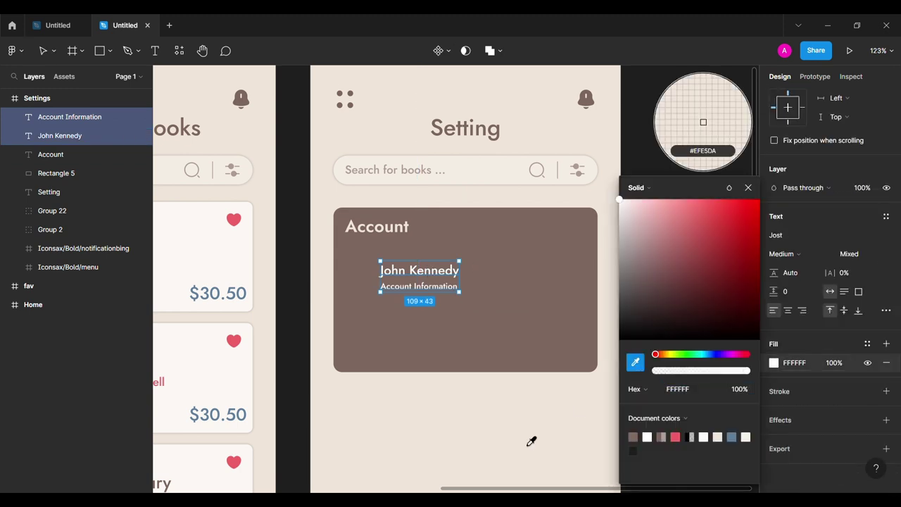
{"action": "left_click", "coordinate": [530, 439]}
{"action": "left_click", "coordinate": [762, 187]}
{"action": "left_click", "coordinate": [419, 286]}
{"action": "left_click", "coordinate": [833, 361]}
{"action": "type", "text": "60"}
{"action": "key", "text": "Return"}
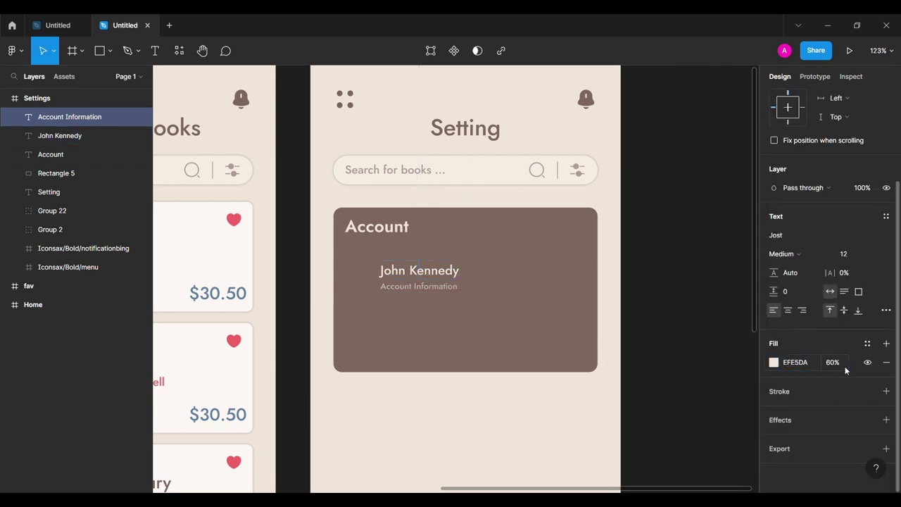
- Group the two text lines and shift the group up and right in the card
{"action": "left_click", "coordinate": [442, 273], "text": "shift"}
{"action": "key", "text": "ctrl+g"}
{"action": "left_click_drag", "start_coordinate": [442, 275], "coordinate": [468, 265]}
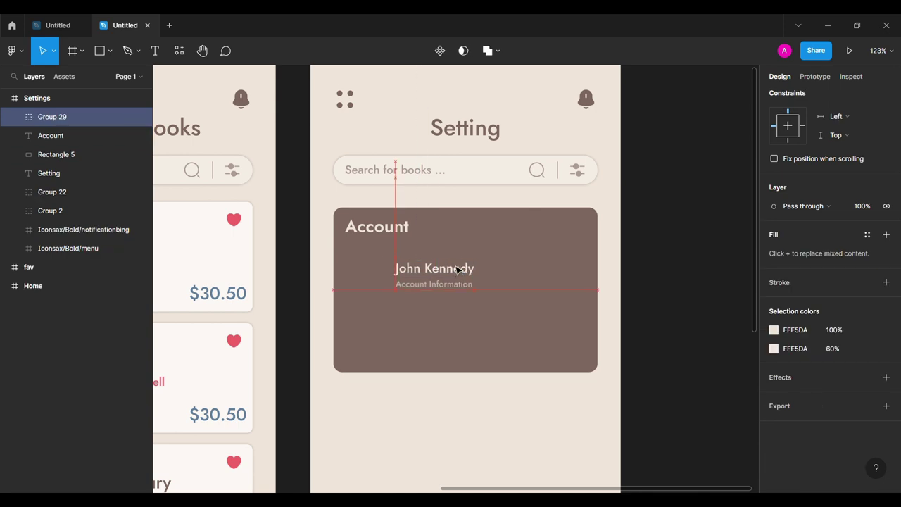
{"action": "left_click", "coordinate": [12, 51]}
- Insert Bold Iconsax profile, lock, PayPal and arrow icons into the Account card
{"action": "left_click", "coordinate": [177, 227]}
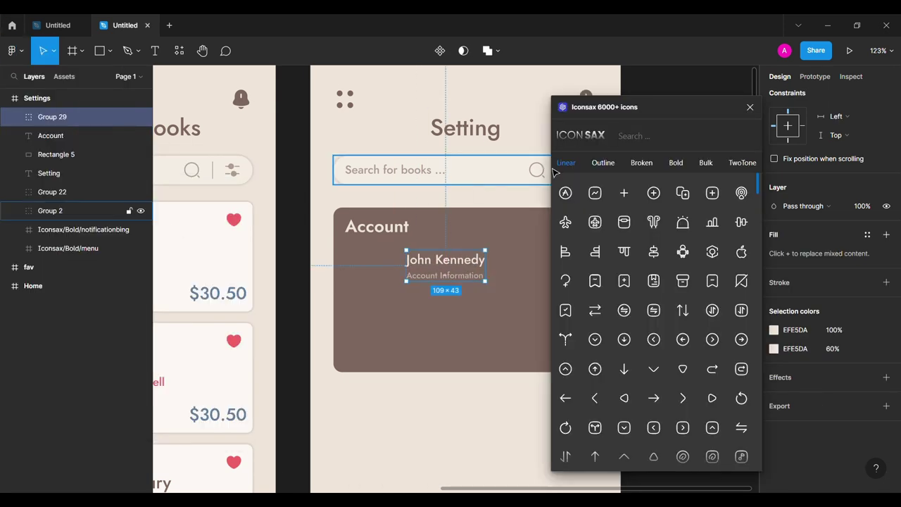
{"action": "type", "text": "pro"}
{"action": "left_click", "coordinate": [675, 163]}
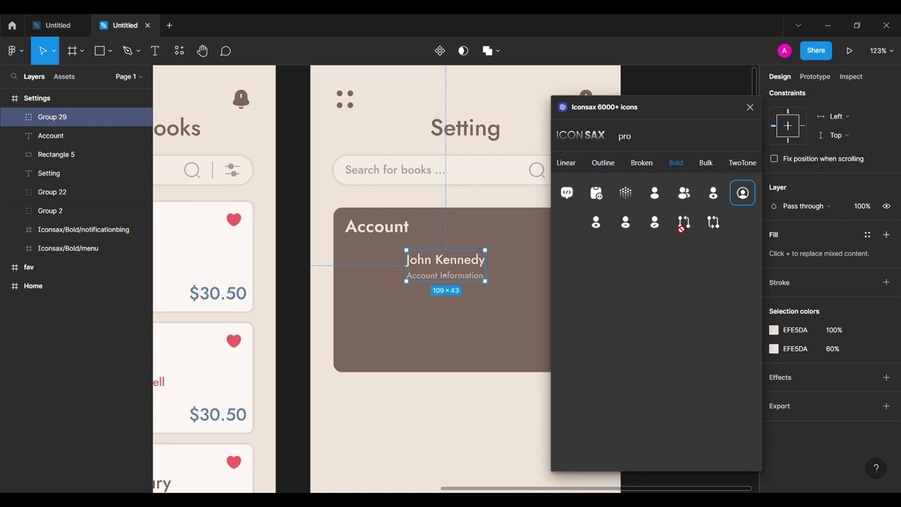
{"action": "left_click", "coordinate": [741, 193]}
{"action": "type", "text": "lock"}
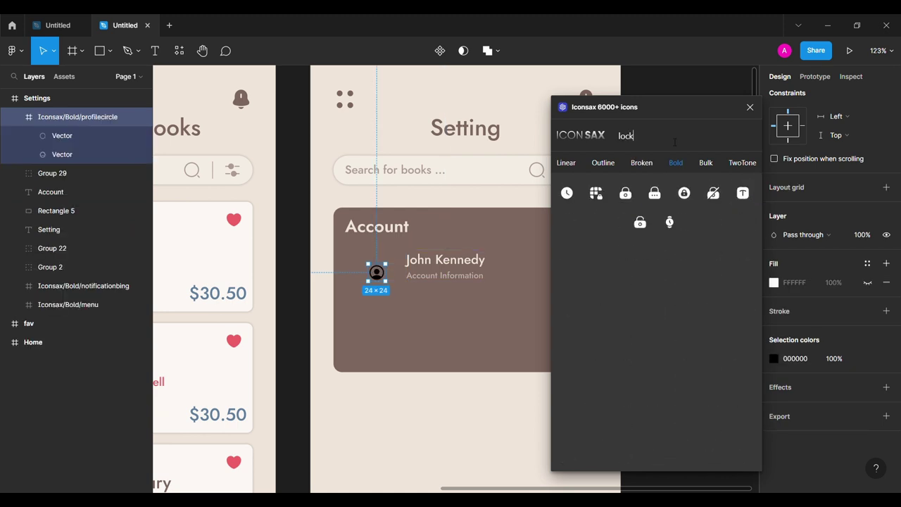
{"action": "left_click_drag", "start_coordinate": [612, 209], "coordinate": [612, 195]}
{"action": "type", "text": "p"}
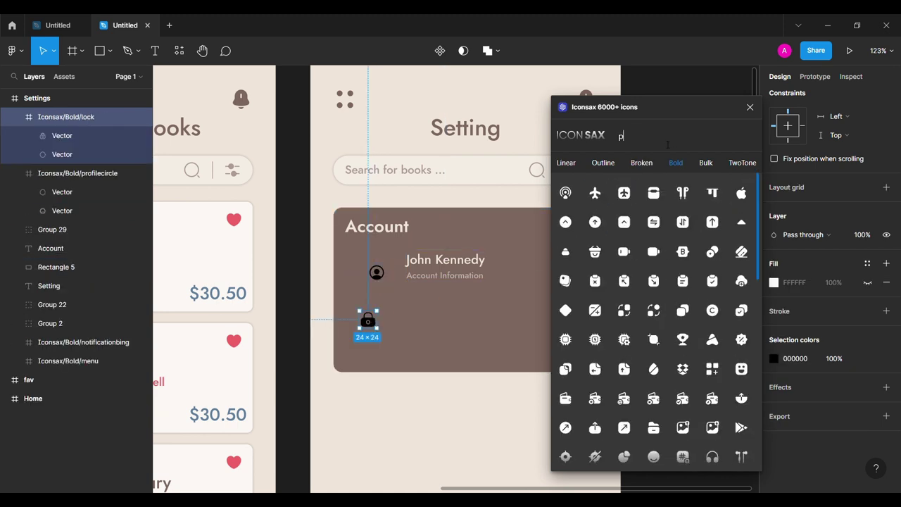
{"action": "type", "text": "a"}
{"action": "left_click_drag", "start_coordinate": [683, 222], "coordinate": [388, 345]}
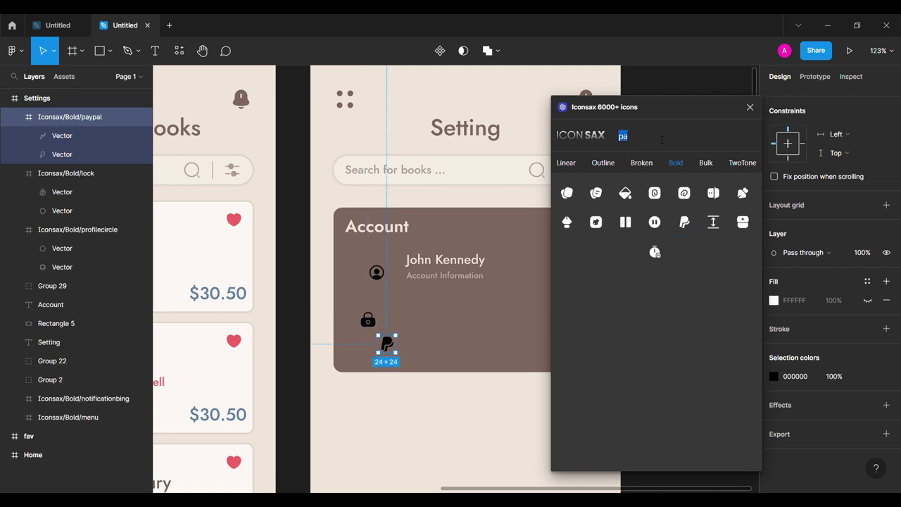
{"action": "key", "text": "BackSpace"}
{"action": "left_click_drag", "start_coordinate": [511, 274], "coordinate": [526, 268]}
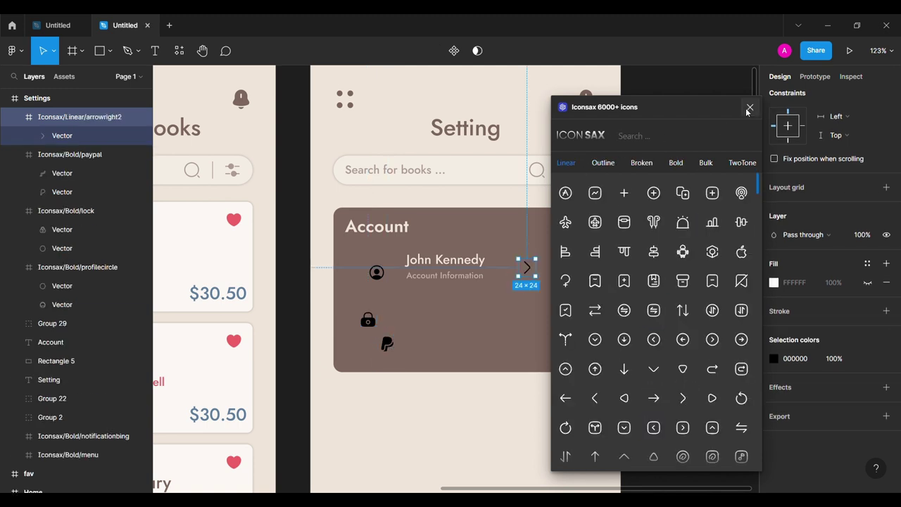
{"action": "left_click", "coordinate": [750, 107]}
- Colour all four icons cream EFE5DA
{"action": "left_click", "coordinate": [376, 272], "text": "shift"}
{"action": "left_click", "coordinate": [367, 320], "text": "shift"}
{"action": "left_click", "coordinate": [386, 344], "text": "shift"}
{"action": "left_click", "coordinate": [773, 358]}
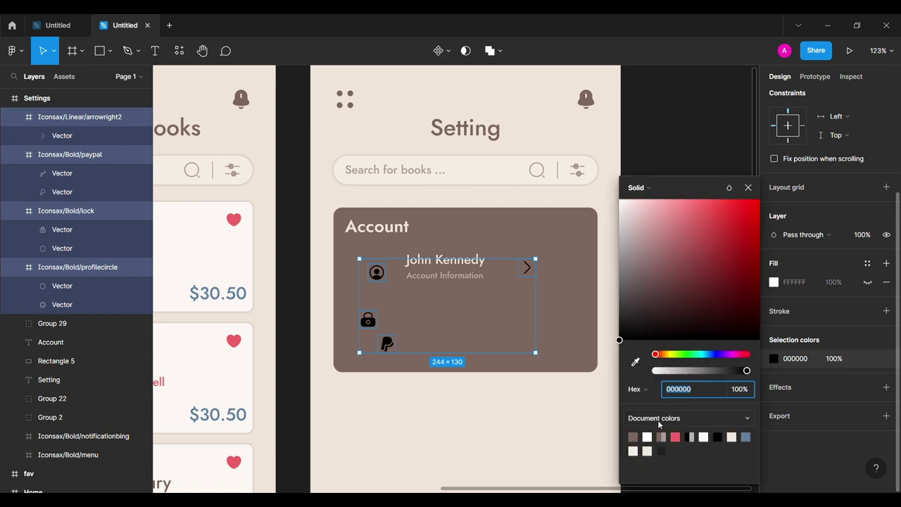
{"action": "left_click", "coordinate": [636, 363]}
{"action": "left_click", "coordinate": [539, 449]}
{"action": "left_click", "coordinate": [748, 188]}
- Align profile icon, name and arrow in one row, then place the lock with a copied text group
{"action": "left_click", "coordinate": [523, 274]}
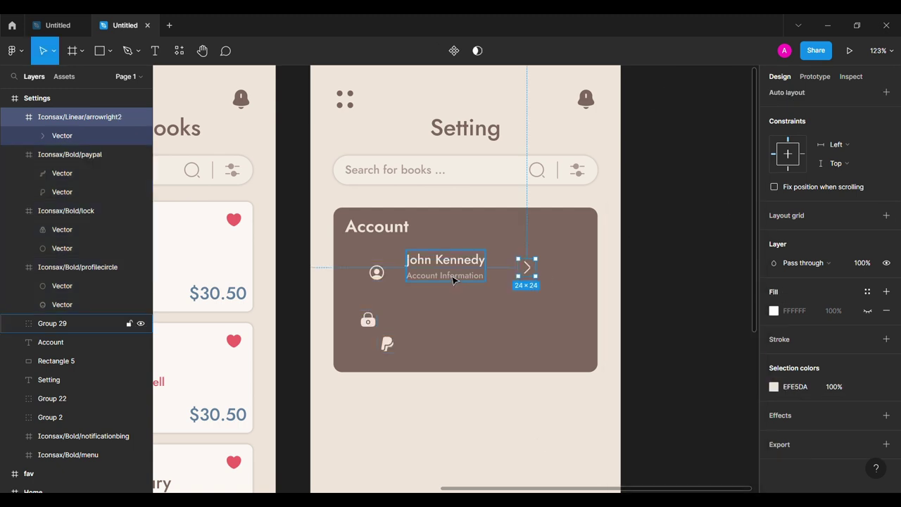
{"action": "left_click", "coordinate": [453, 275], "text": "shift"}
{"action": "left_click", "coordinate": [377, 272], "text": "shift"}
{"action": "left_click", "coordinate": [849, 98]}
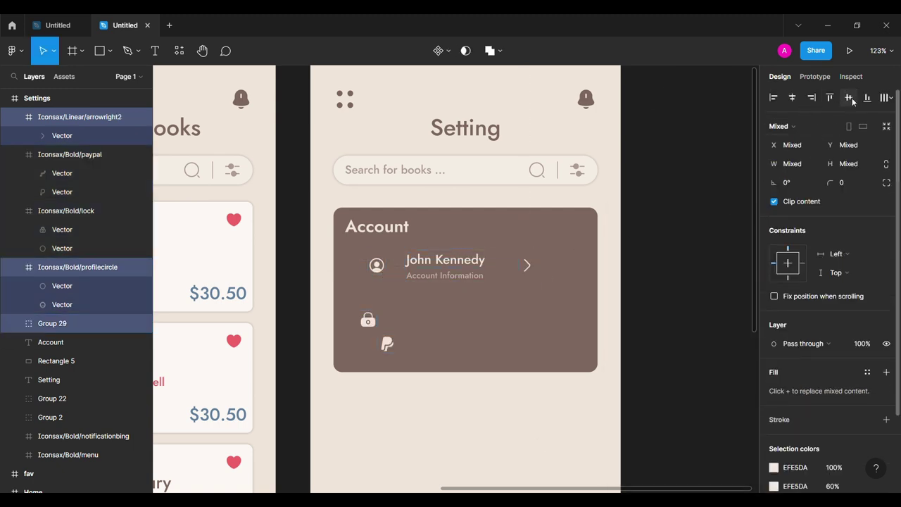
{"action": "left_click", "coordinate": [457, 267]}
{"action": "left_click", "coordinate": [377, 265]}
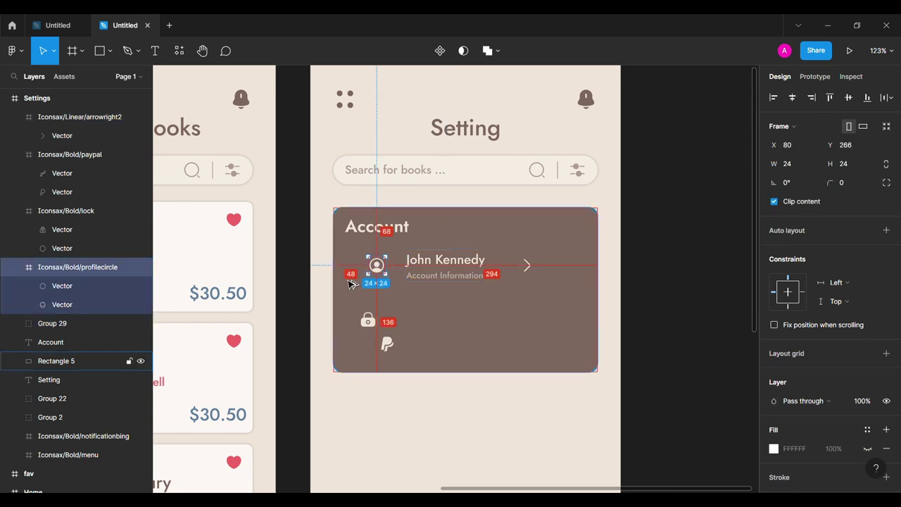
{"action": "key", "text": "shift+Left"}
{"action": "key", "text": "shift+Left"}
{"action": "key", "text": "shift+Left"}
{"action": "key", "text": "Tab"}
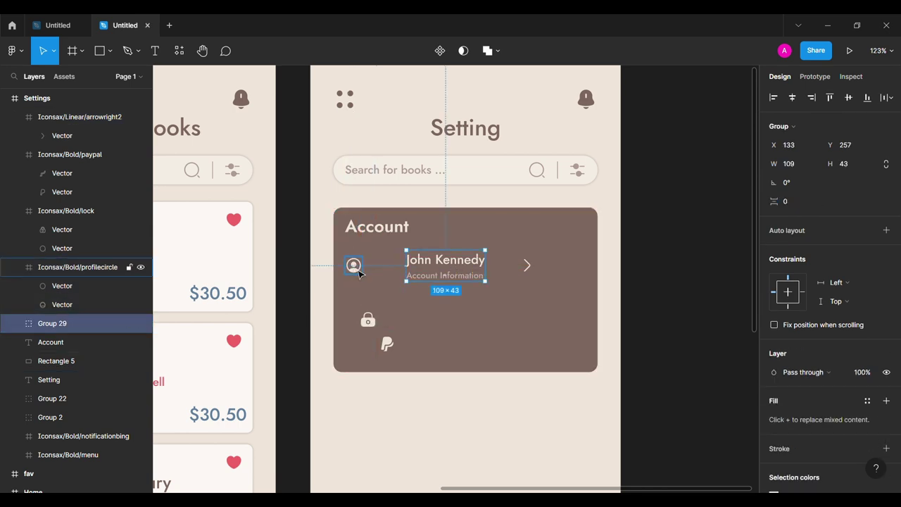
{"action": "key", "text": "shift+Left"}
{"action": "key", "text": "shift+Left"}
{"action": "key", "text": "shift+Left"}
{"action": "key", "text": "shift+Left"}
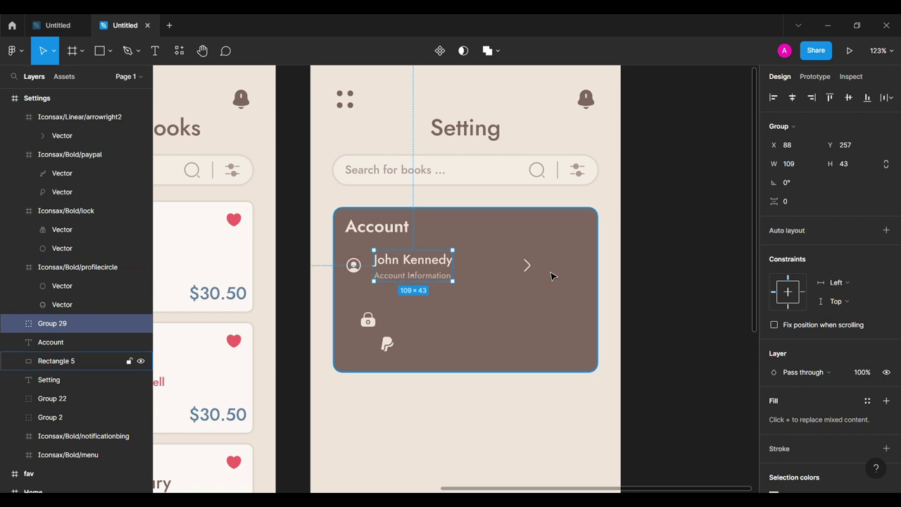
{"action": "left_click", "coordinate": [527, 265]}
{"action": "key", "text": "shift+Right"}
{"action": "key", "text": "shift+Right"}
{"action": "key", "text": "shift+Right"}
{"action": "key", "text": "shift+Right"}
{"action": "key", "text": "shift+Right"}
{"action": "key", "text": "shift+Right"}
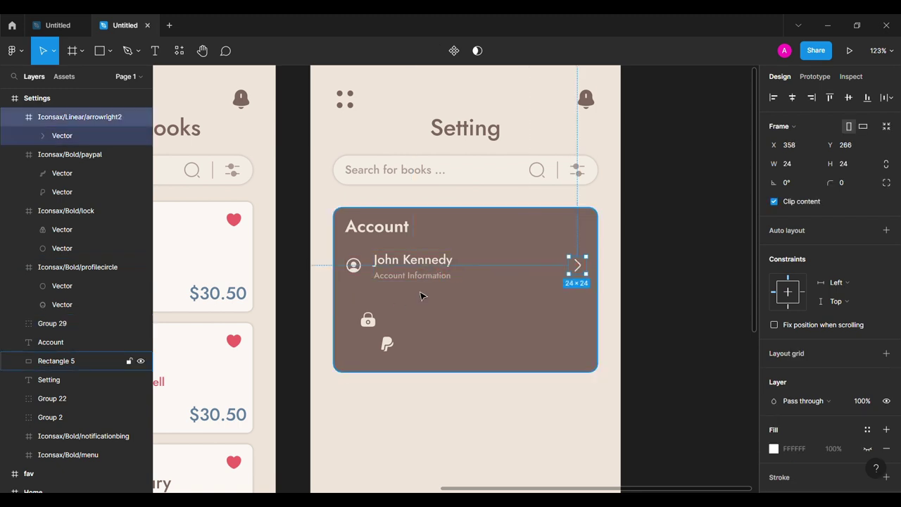
{"action": "left_click_drag", "start_coordinate": [367, 320], "coordinate": [353, 301]}
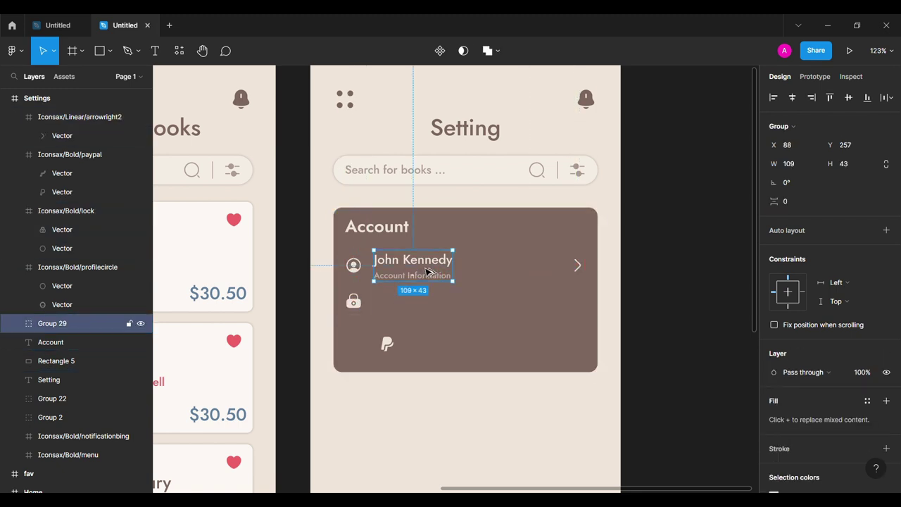
{"action": "left_click_drag", "start_coordinate": [431, 273], "coordinate": [441, 311]}
- Retitle the copied text group 'Password and Security' and rewrite its subtitle
{"action": "double_click", "coordinate": [430, 302]}
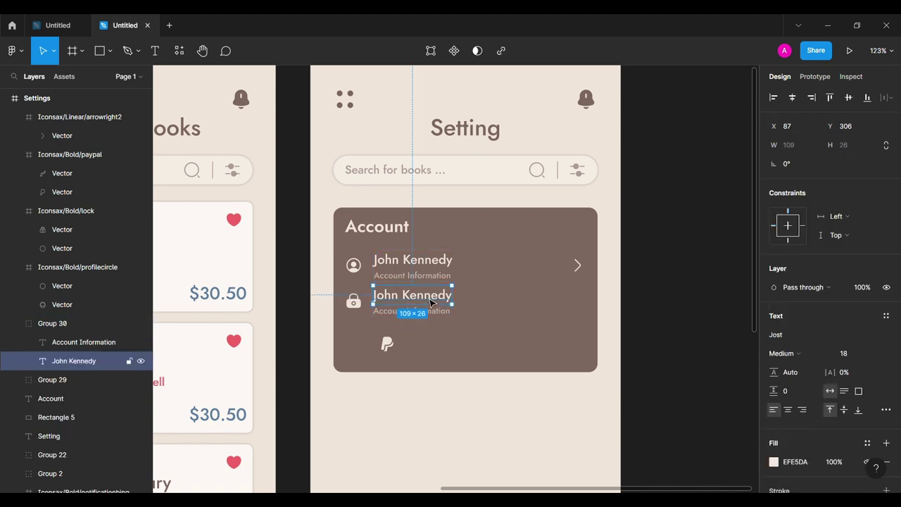
{"action": "double_click", "coordinate": [431, 299]}
{"action": "type", "text": "Password and Security"}
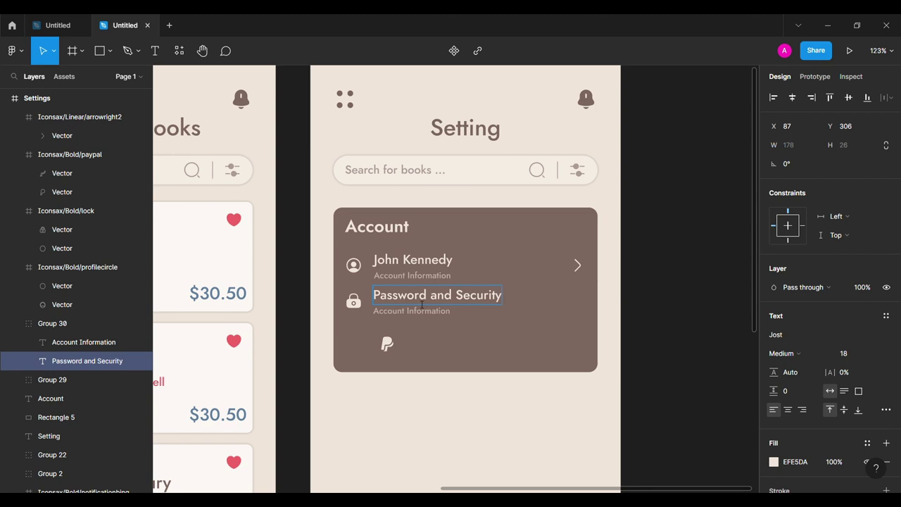
{"action": "double_click", "coordinate": [422, 311]}
{"action": "type", "text": "Personal Password"}
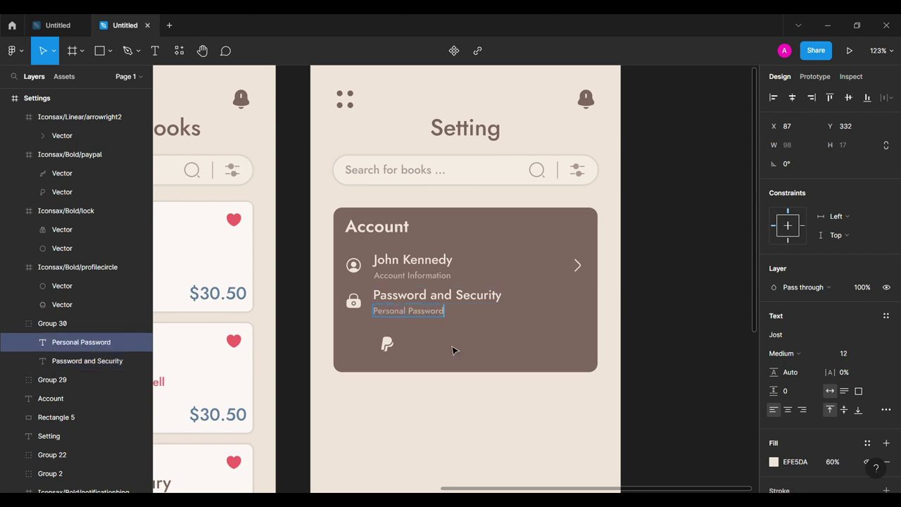
- Copy the arrow onto the Password and Security row, centred vertically with it
{"action": "left_click", "coordinate": [453, 349]}
{"action": "left_click", "coordinate": [422, 301]}
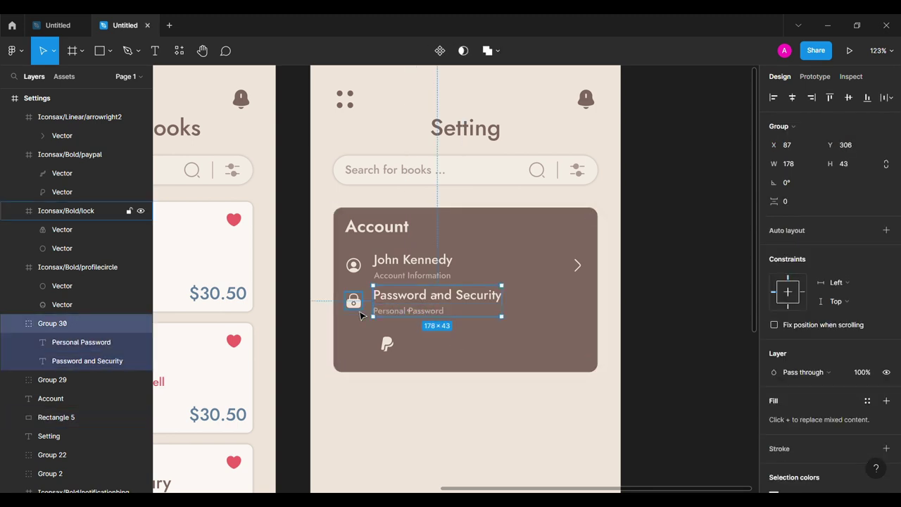
{"action": "left_click", "coordinate": [353, 301], "text": "shift"}
{"action": "left_click", "coordinate": [578, 265]}
{"action": "left_click", "coordinate": [586, 286]}
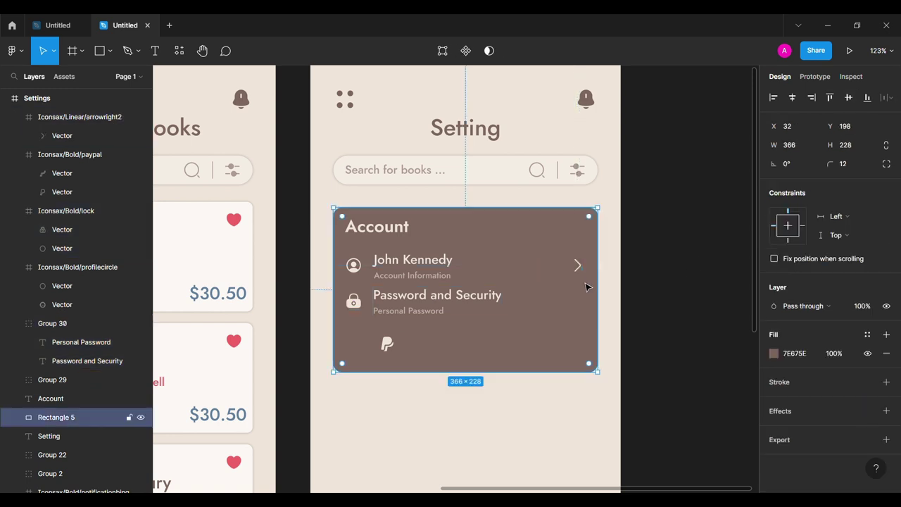
{"action": "left_click", "coordinate": [577, 266]}
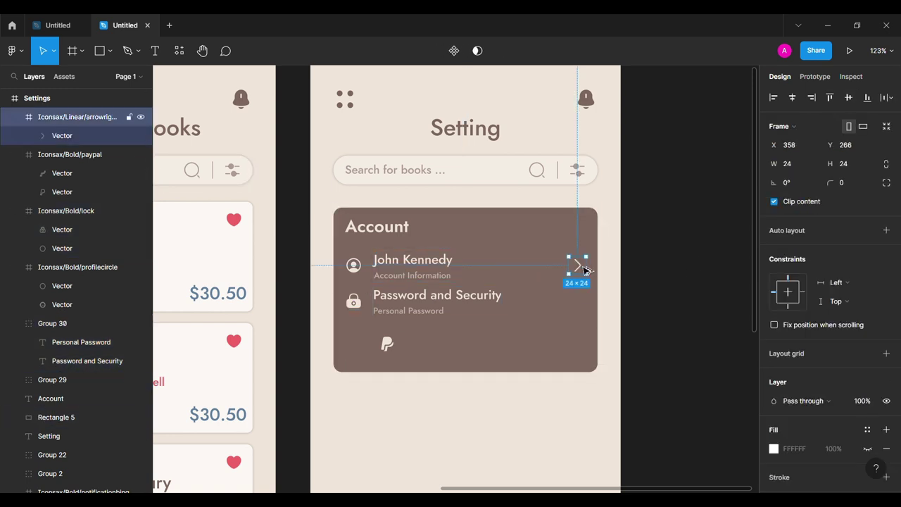
{"action": "left_click_drag", "start_coordinate": [586, 271], "coordinate": [584, 306], "text": "alt"}
{"action": "left_click", "coordinate": [457, 296], "text": "shift"}
{"action": "left_click", "coordinate": [848, 97]}
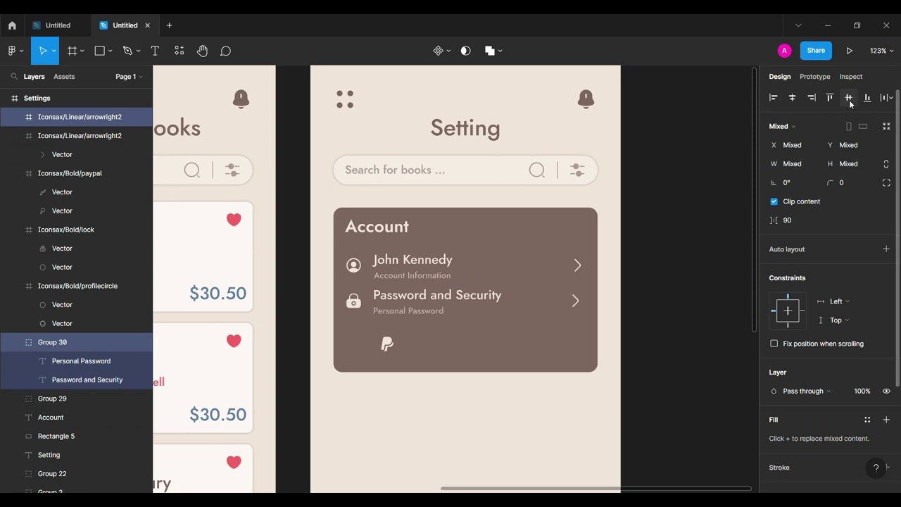
{"action": "left_click", "coordinate": [575, 301]}
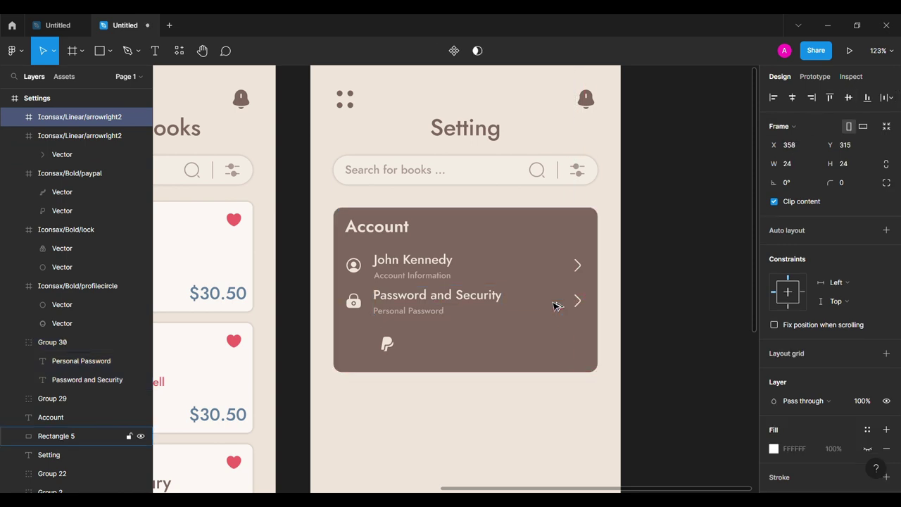
- Add a 'Payment and Refunds' row with 'Refund Status and Payment Modes' subtitle beside the PayPal icon
{"action": "left_click_drag", "start_coordinate": [387, 343], "coordinate": [356, 344]}
{"action": "left_click", "coordinate": [429, 311]}
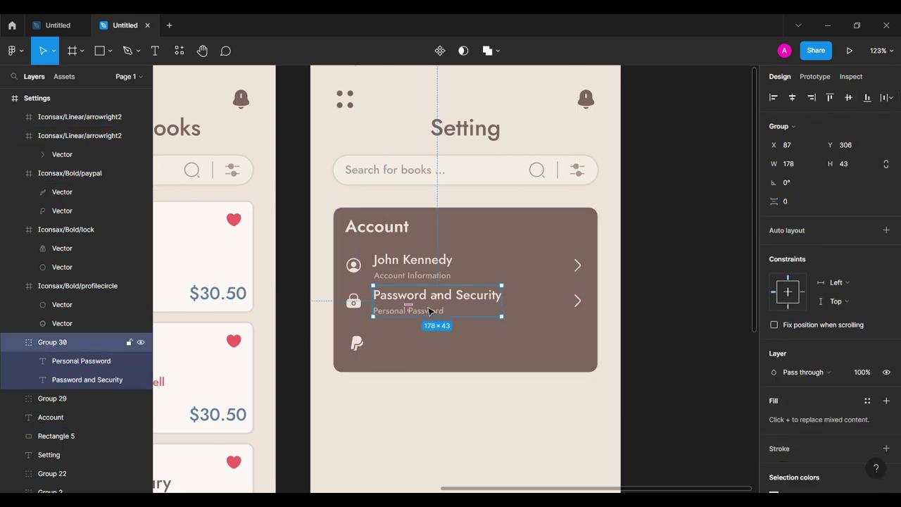
{"action": "left_click_drag", "start_coordinate": [429, 312], "coordinate": [428, 352], "text": "alt"}
{"action": "double_click", "coordinate": [415, 338]}
{"action": "key", "text": "Return"}
{"action": "type", "text": "PAy"}
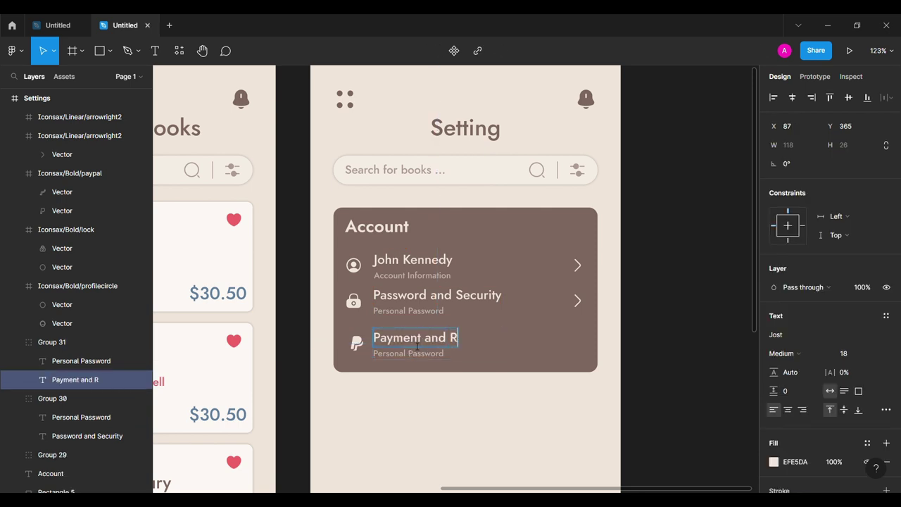
{"action": "left_click", "coordinate": [408, 354]}
{"action": "key", "text": "Return"}
{"action": "type", "text": "Refund Status and Payment Modes"}
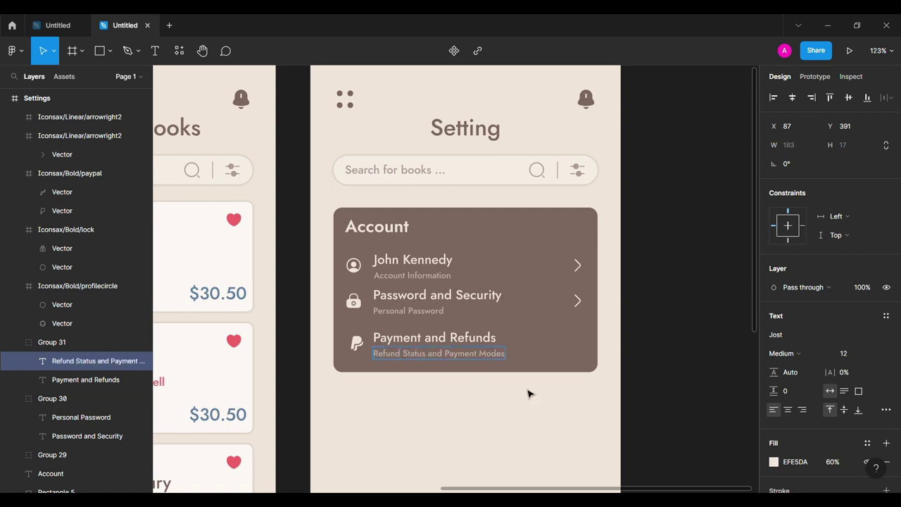
- Copy the arrow down onto the Payment and Refunds row
{"action": "left_click_drag", "start_coordinate": [420, 406], "coordinate": [352, 341]}
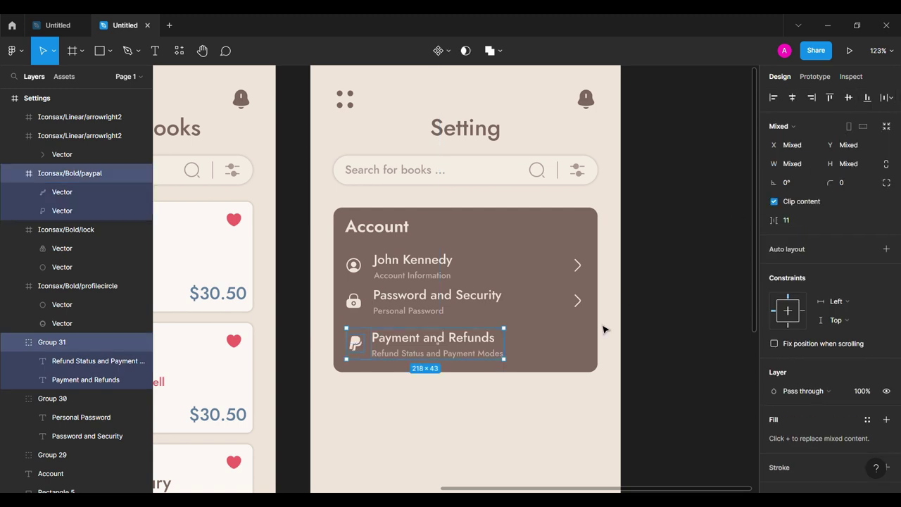
{"action": "left_click", "coordinate": [577, 301]}
{"action": "left_click_drag", "start_coordinate": [577, 301], "coordinate": [575, 343]}
{"action": "left_click", "coordinate": [492, 345], "text": "shift"}
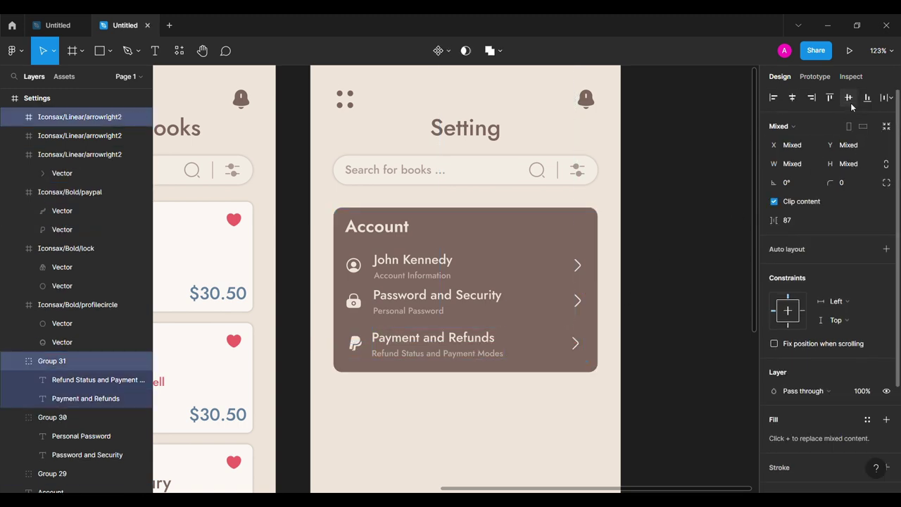
- Group each Account row with its icon and arrow, nudging the name row up
{"action": "key", "text": "ctrl+g"}
{"action": "left_click", "coordinate": [577, 301]}
{"action": "left_click", "coordinate": [440, 312], "text": "shift"}
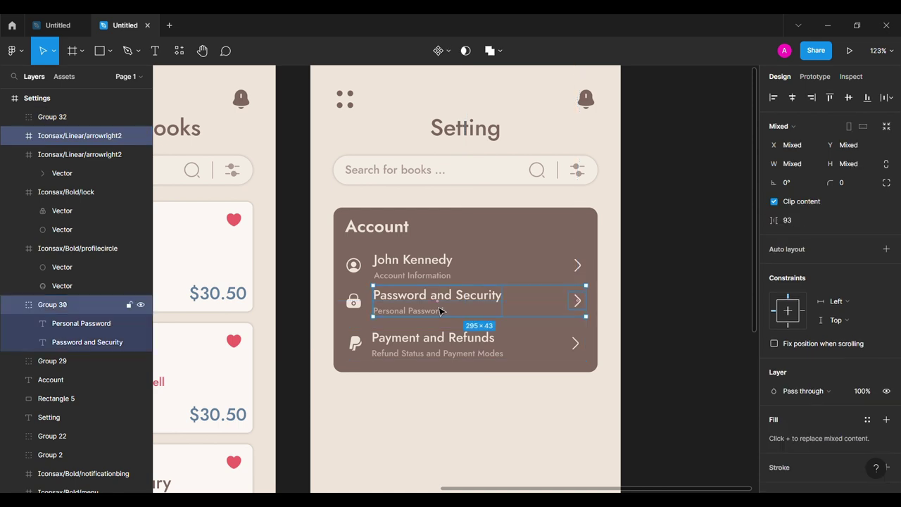
{"action": "key", "text": "ctrl+g"}
{"action": "left_click", "coordinate": [412, 262]}
{"action": "left_click", "coordinate": [353, 264], "text": "shift"}
{"action": "left_click", "coordinate": [579, 266], "text": "shift"}
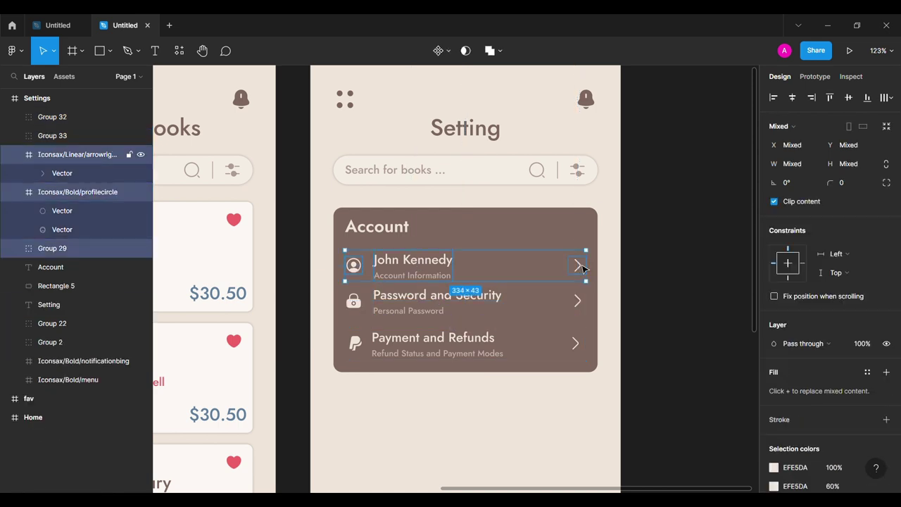
{"action": "key", "text": "ctrl+g"}
{"action": "left_click_drag", "start_coordinate": [384, 266], "coordinate": [383, 261]}
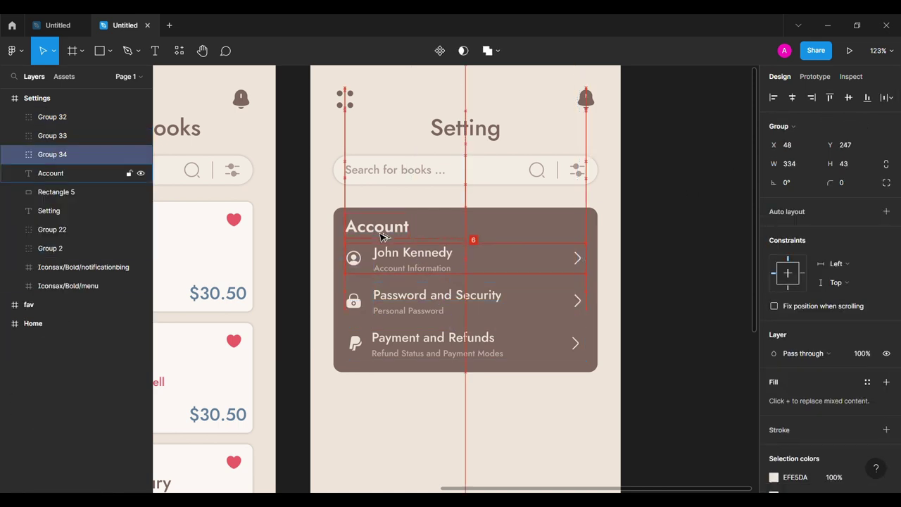
- Combine the three rows, heading and card background into one Account card group
{"action": "left_click", "coordinate": [364, 296]}
{"action": "left_click", "coordinate": [366, 337]}
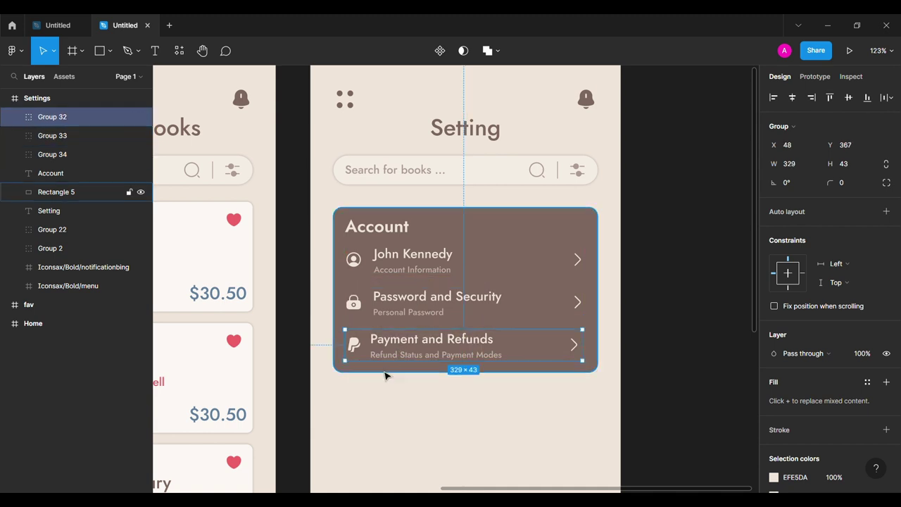
{"action": "left_click", "coordinate": [653, 312]}
{"action": "left_click", "coordinate": [70, 191]}
{"action": "key", "text": "ctrl+shift+bracketright"}
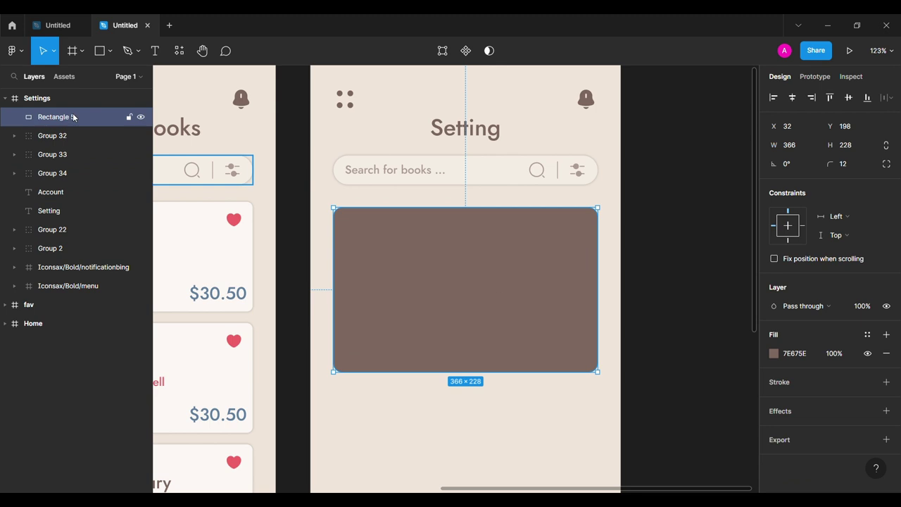
{"action": "key", "text": "ctrl+z"}
{"action": "left_click", "coordinate": [71, 118], "text": "shift"}
{"action": "key", "text": "ctrl+g"}
- Draw a 366×409 rectangle positioned just below the Account card
{"action": "left_click", "coordinate": [295, 257]}
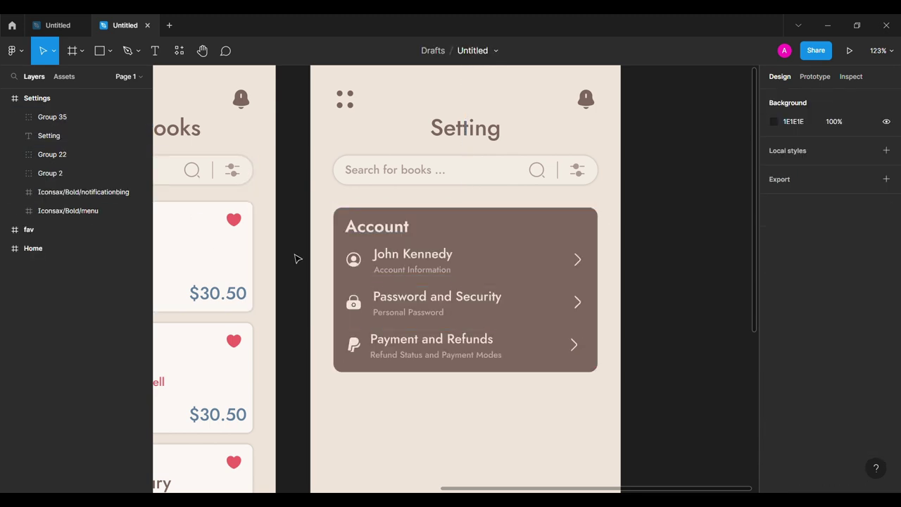
{"action": "scroll", "coordinate": [295, 257], "scroll_direction": "down", "scroll_amount": 3}
{"action": "scroll", "coordinate": [326, 310], "scroll_direction": "down", "scroll_amount": 3}
{"action": "scroll", "coordinate": [363, 373], "scroll_direction": "down", "scroll_amount": 3}
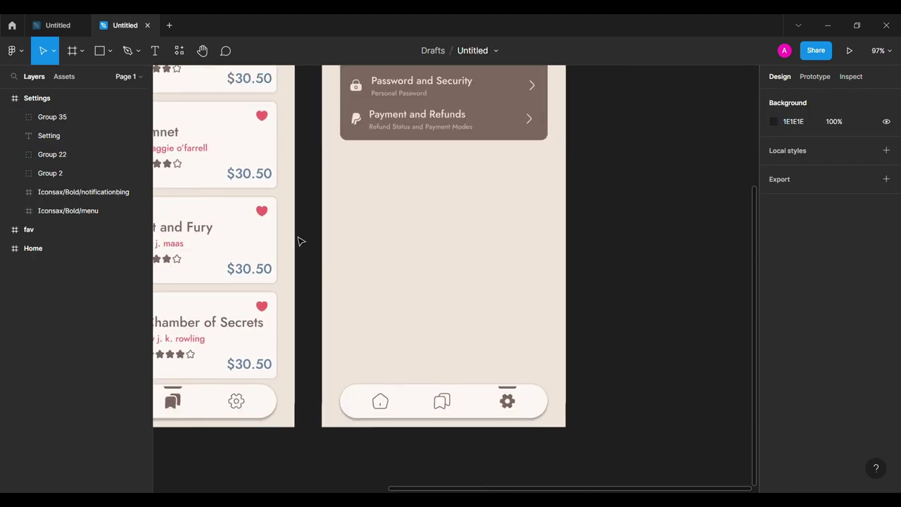
{"action": "scroll", "coordinate": [298, 240], "scroll_direction": "up", "scroll_amount": 1}
{"action": "key", "text": "r"}
{"action": "left_click_drag", "start_coordinate": [356, 212], "coordinate": [467, 319]}
{"action": "left_click", "coordinate": [797, 150]}
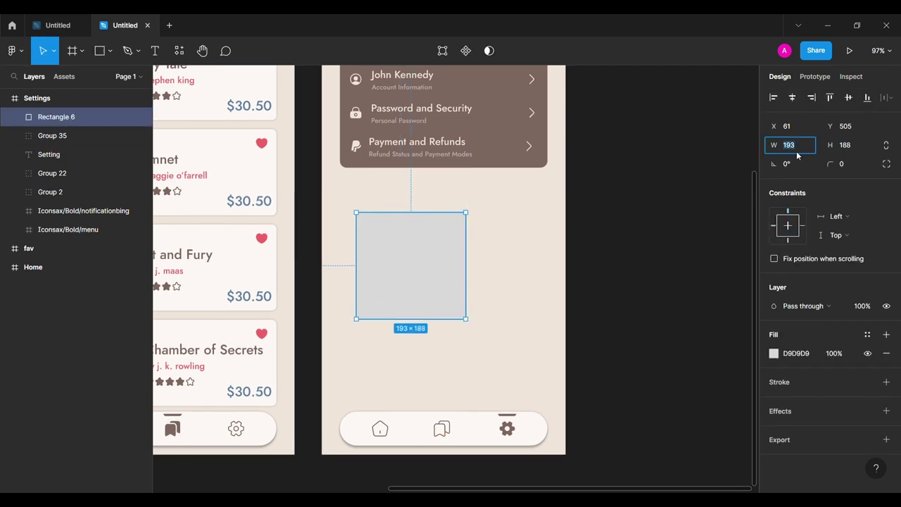
{"action": "key", "text": "Tab"}
{"action": "type", "text": "409"}
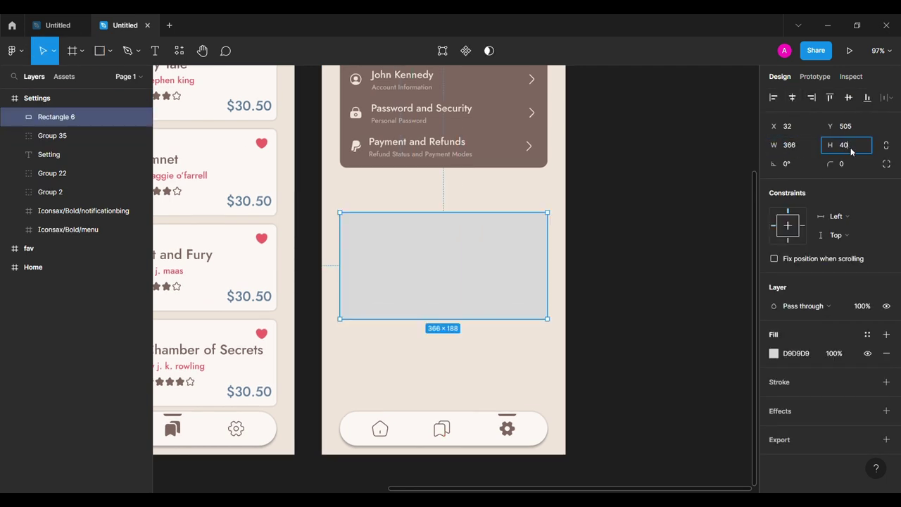
{"action": "key", "text": "Return"}
{"action": "key", "text": "shift+Up"}
{"action": "key", "text": "shift+Up"}
{"action": "key", "text": "shift+Up"}
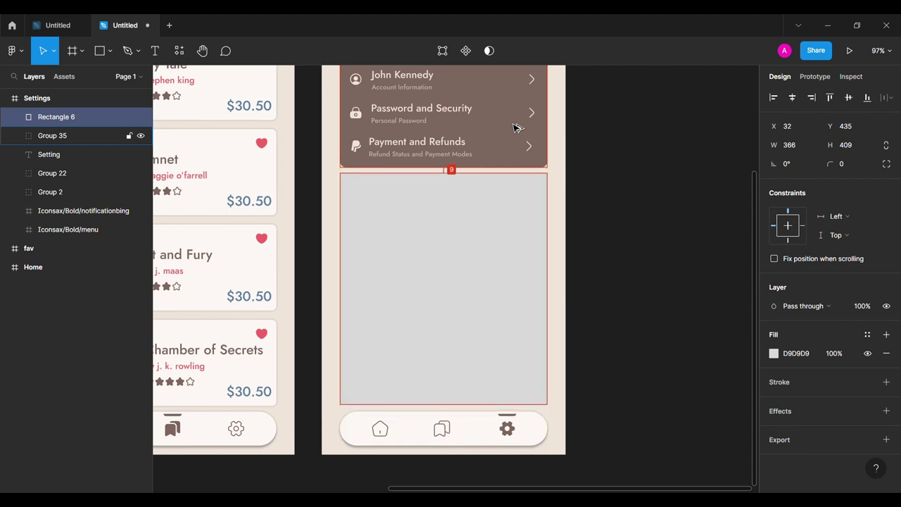
{"action": "key", "text": "Up"}
- Round the rectangle's corners to 12 and fill it with the Account card's brown
{"action": "left_click_drag", "start_coordinate": [830, 164], "coordinate": [874, 168]}
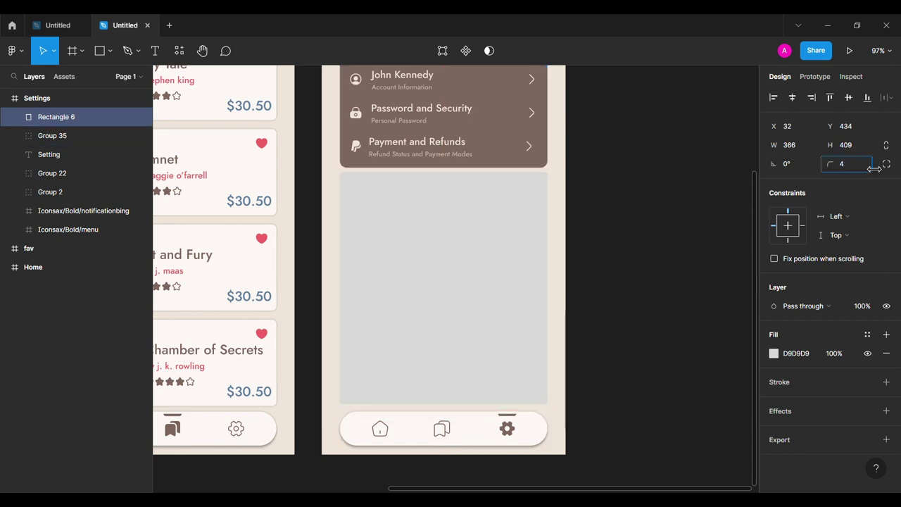
{"action": "left_click", "coordinate": [774, 353]}
{"action": "left_click", "coordinate": [632, 359]}
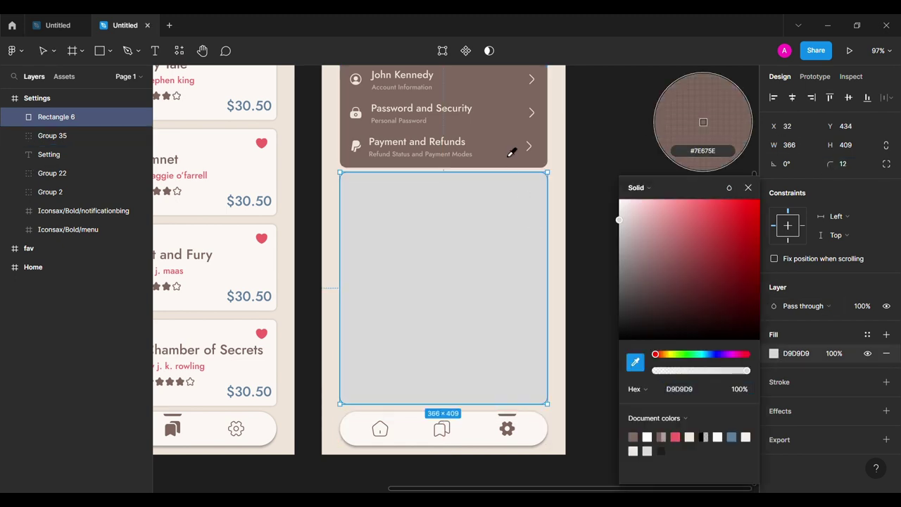
{"action": "left_click", "coordinate": [493, 159]}
{"action": "left_click", "coordinate": [651, 242]}
{"action": "left_click", "coordinate": [492, 338]}
{"action": "key", "text": "Down"}
{"action": "key", "text": "Down"}
{"action": "key", "text": "Down"}
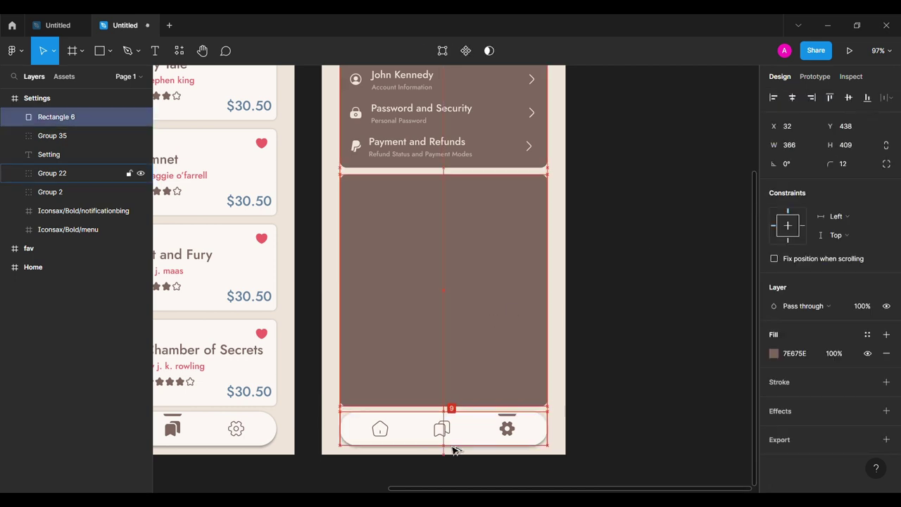
{"action": "left_click", "coordinate": [568, 211]}
{"action": "left_click", "coordinate": [383, 197]}
- Add a 24 px beige EFE5DA 'Setting' heading at the card's top-left
{"action": "key", "text": "t"}
{"action": "left_click", "coordinate": [383, 197]}
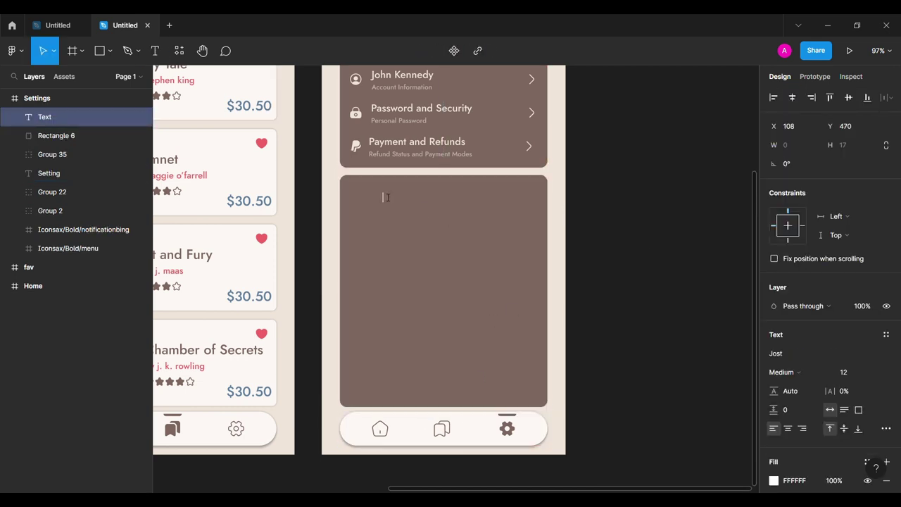
{"action": "key", "text": "Escape"}
{"action": "left_click", "coordinate": [843, 371]}
{"action": "type", "text": "24"}
{"action": "key", "text": "Return"}
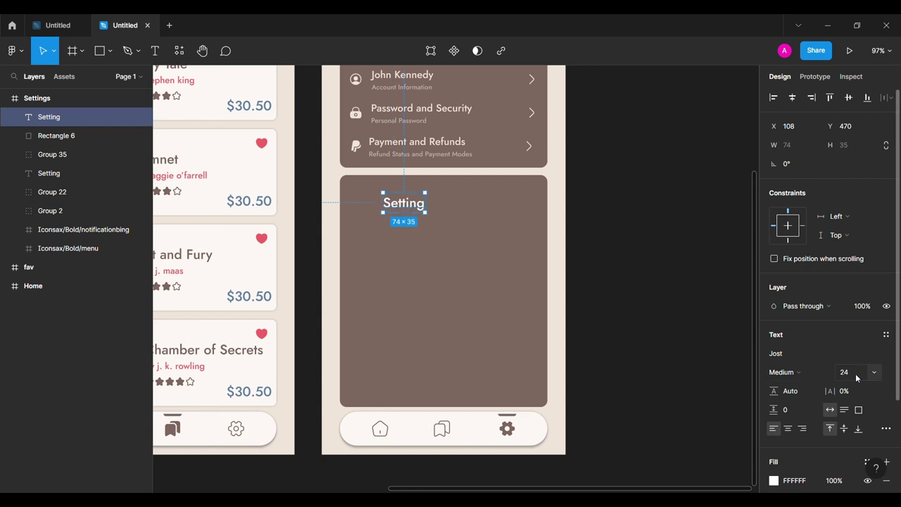
{"action": "scroll", "coordinate": [830, 282], "scroll_direction": "down", "scroll_amount": 2}
{"action": "left_click", "coordinate": [774, 393]}
{"action": "left_click", "coordinate": [633, 251]}
{"action": "key", "text": "Escape"}
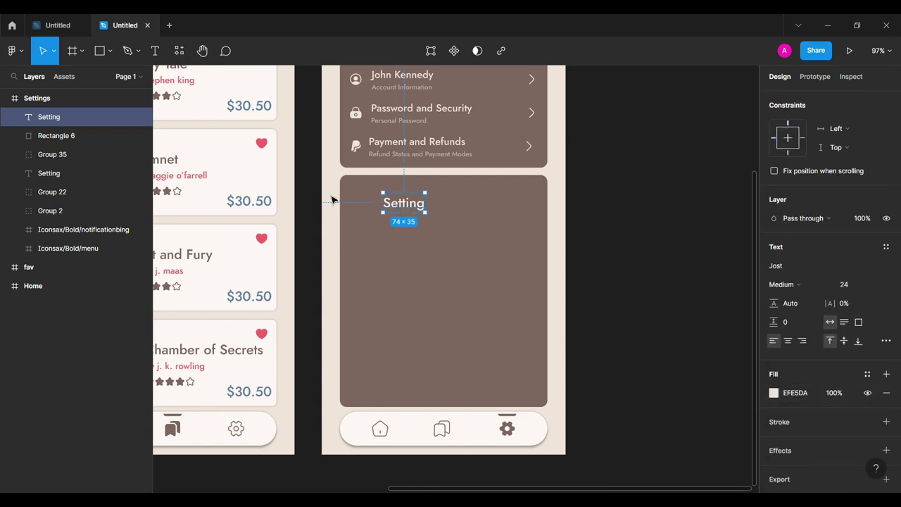
{"action": "left_click_drag", "start_coordinate": [418, 203], "coordinate": [389, 195]}
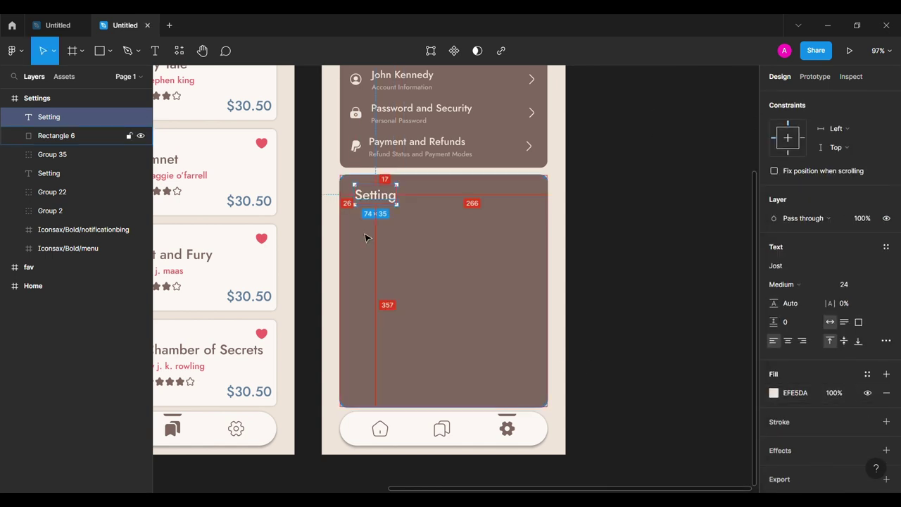
{"action": "key", "text": "Left"}
{"action": "key", "text": "Left"}
{"action": "key", "text": "Left"}
{"action": "key", "text": "Escape"}
{"action": "scroll", "coordinate": [589, 219], "scroll_direction": "up", "scroll_amount": 3}
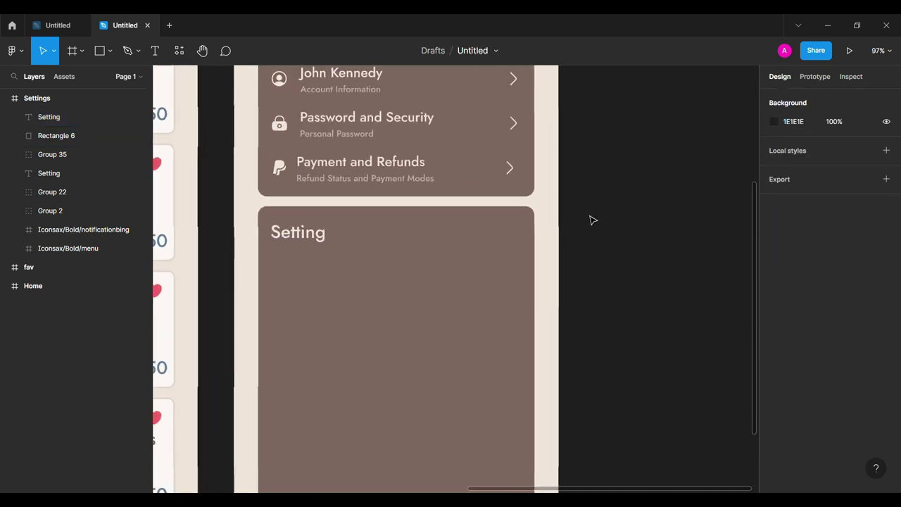
- Add a 16 px beige 'Language' label as the card's first item
{"action": "key", "text": "t"}
{"action": "left_click", "coordinate": [356, 228]}
{"action": "type", "text": "Language"}
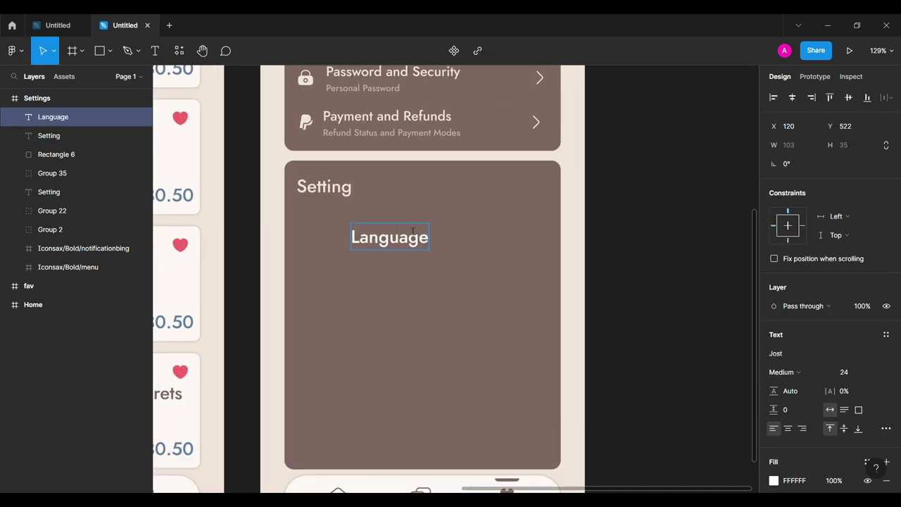
{"action": "key", "text": "Escape"}
{"action": "left_click", "coordinate": [843, 371]}
{"action": "type", "text": "16"}
{"action": "key", "text": "Return"}
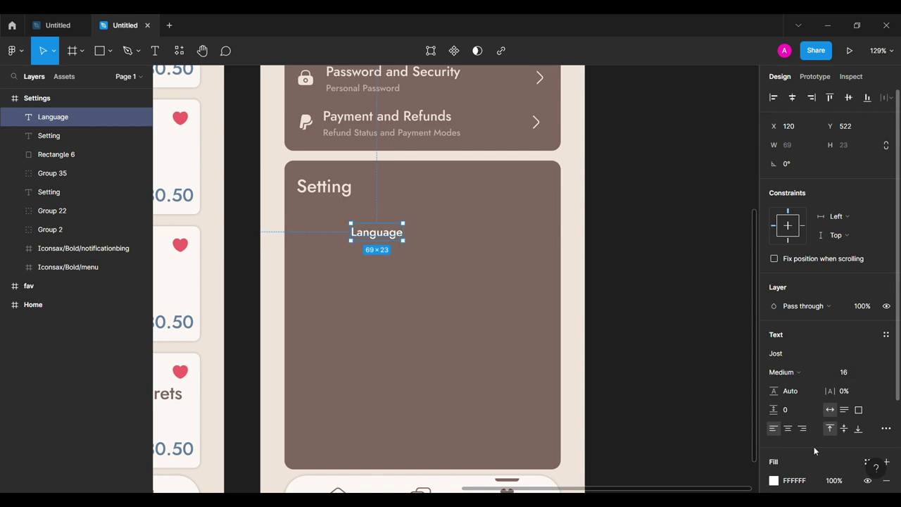
{"action": "left_click", "coordinate": [774, 480]}
{"action": "left_click", "coordinate": [675, 437]}
{"action": "left_click", "coordinate": [748, 187]}
- Use the Iconsax plugin to place a bold globe icon and a right arrow beside Language
{"action": "left_click", "coordinate": [630, 240]}
{"action": "left_click", "coordinate": [15, 51]}
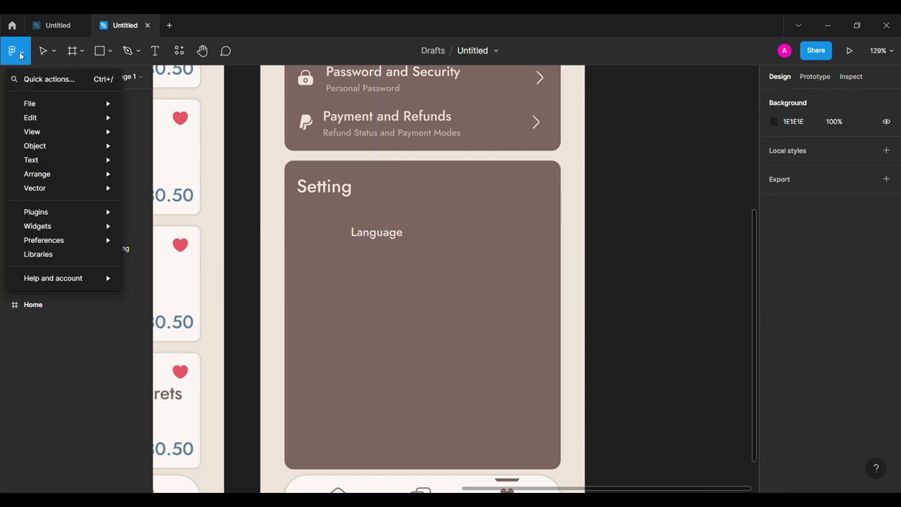
{"action": "left_click", "coordinate": [175, 226]}
{"action": "type", "text": "globe"}
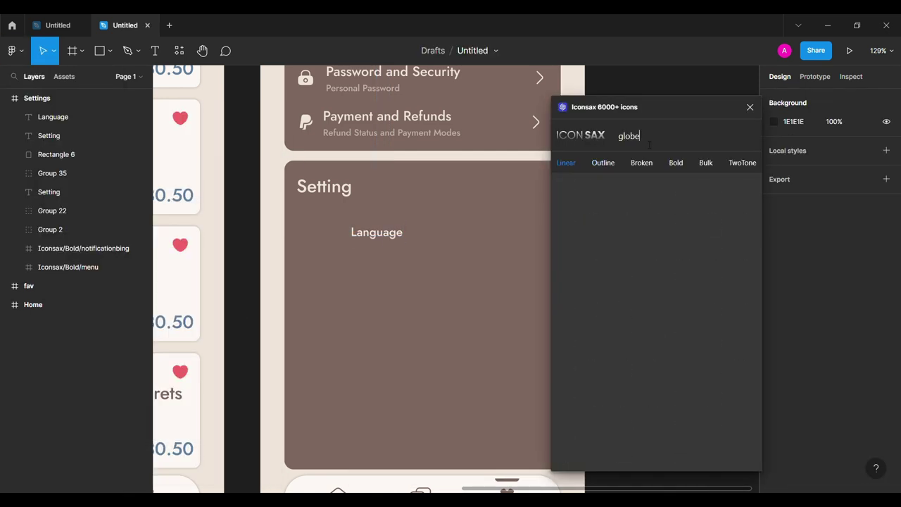
{"action": "left_click", "coordinate": [674, 166]}
{"action": "left_click_drag", "start_coordinate": [322, 224], "coordinate": [322, 227]}
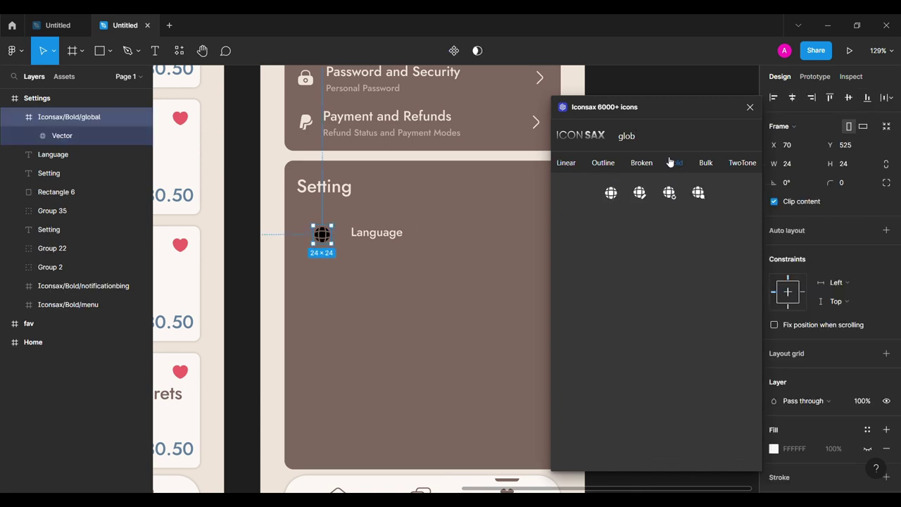
{"action": "left_click", "coordinate": [577, 168]}
{"action": "key", "text": "BackSpace"}
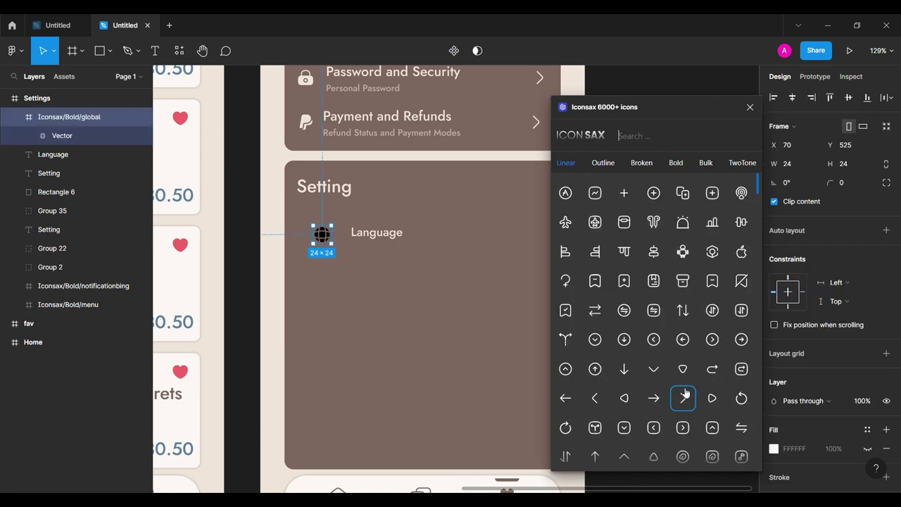
{"action": "left_click_drag", "start_coordinate": [683, 398], "coordinate": [499, 232]}
{"action": "left_click", "coordinate": [750, 107]}
- Recolour the globe icon to light cream EFE5DA
{"action": "left_click", "coordinate": [68, 154], "text": "shift"}
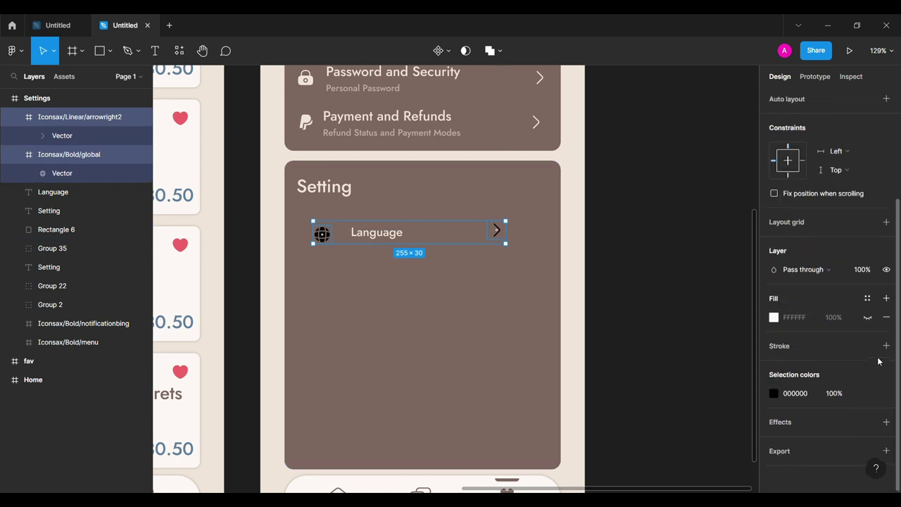
{"action": "left_click", "coordinate": [773, 392]}
{"action": "left_click", "coordinate": [665, 388]}
{"action": "left_click", "coordinate": [675, 438]}
{"action": "left_click", "coordinate": [748, 187]}
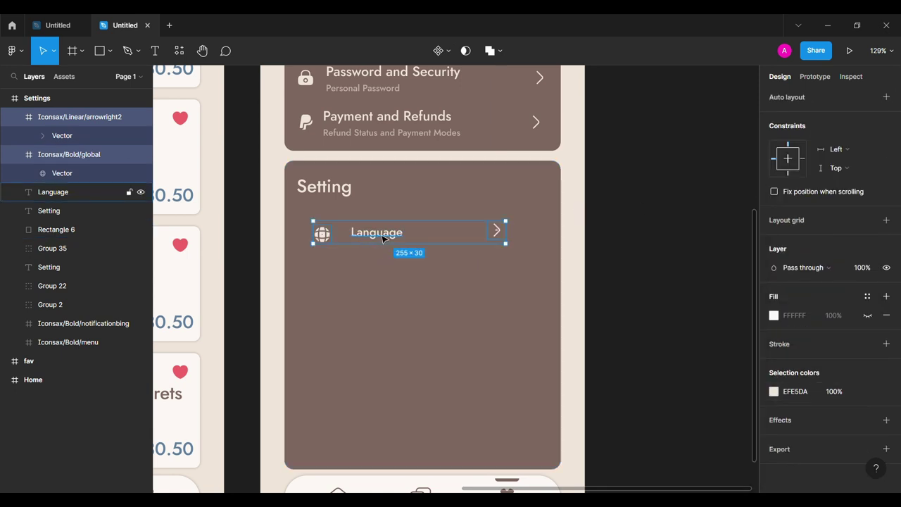
{"action": "left_click", "coordinate": [53, 192], "text": "shift"}
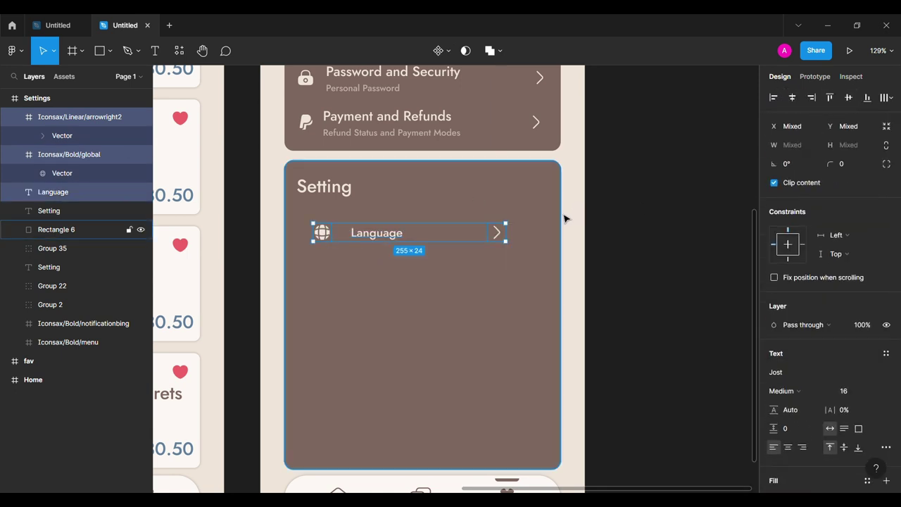
- Shift the arrow to the card's right edge and the globe and Language text left
{"action": "left_click", "coordinate": [553, 239]}
{"action": "left_click", "coordinate": [497, 231]}
{"action": "key", "text": "shift+Right"}
{"action": "key", "text": "shift+Right"}
{"action": "key", "text": "shift+Right"}
{"action": "key", "text": "shift+Right"}
{"action": "key", "text": "shift+Right"}
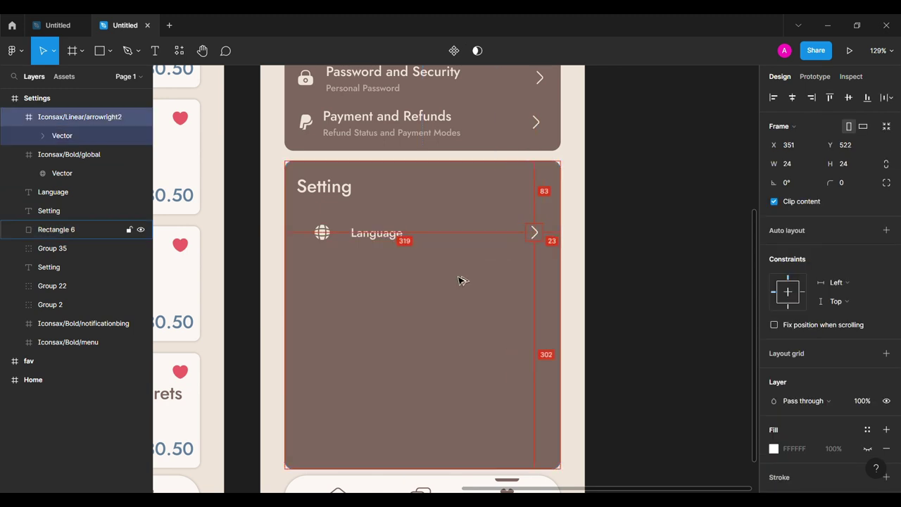
{"action": "left_click", "coordinate": [322, 231]}
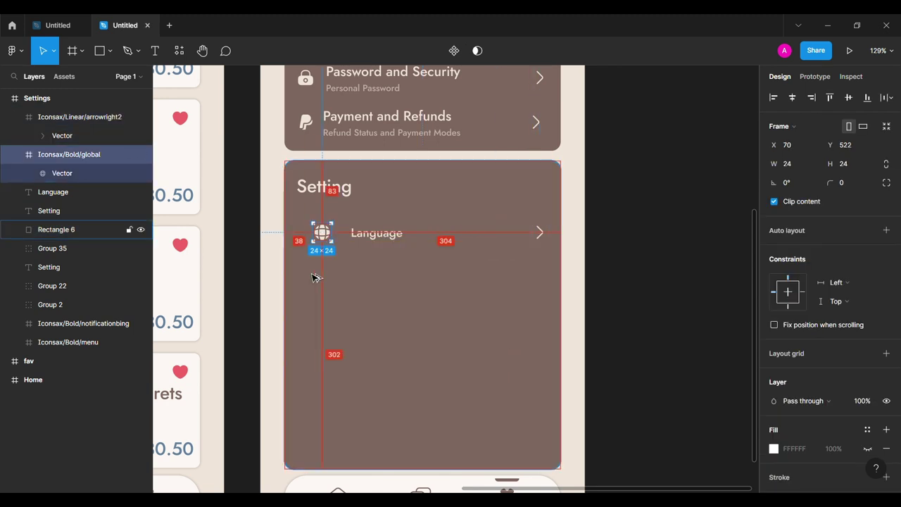
{"action": "key", "text": "shift+Left"}
{"action": "key", "text": "shift+Left"}
{"action": "left_click", "coordinate": [373, 233]}
{"action": "key", "text": "shift+Left"}
{"action": "key", "text": "shift+Left"}
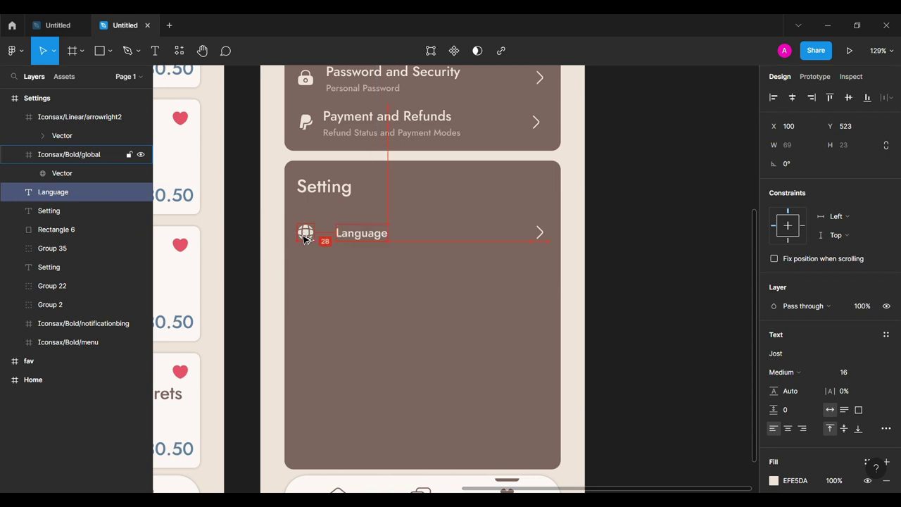
- Group the globe, Language text and arrow into one row
{"action": "left_click", "coordinate": [19, 154]}
{"action": "left_click", "coordinate": [19, 117]}
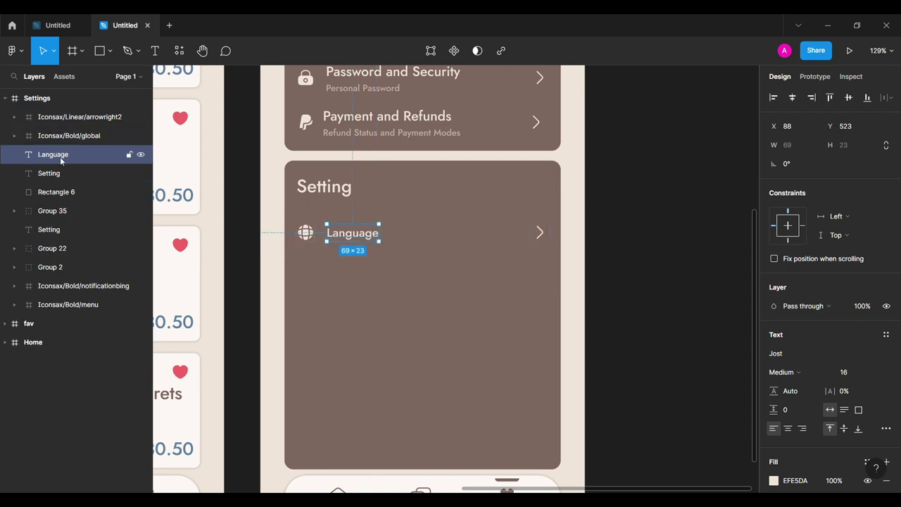
{"action": "left_click", "coordinate": [261, 281]}
{"action": "left_click", "coordinate": [355, 234]}
{"action": "left_click", "coordinate": [539, 231], "text": "shift"}
{"action": "left_click", "coordinate": [305, 232], "text": "shift"}
{"action": "key", "text": "ctrl+g"}
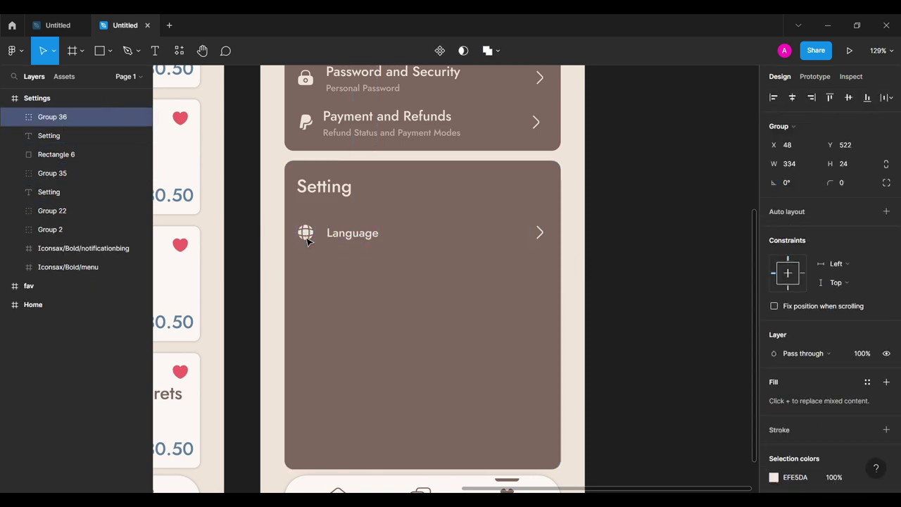
{"action": "double_click", "coordinate": [364, 241]}
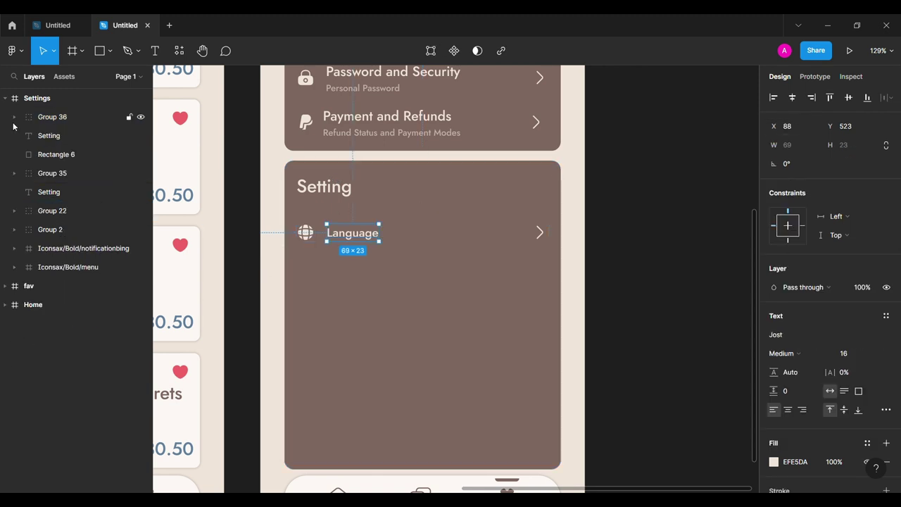
- Move the Language row under the Setting heading and duplicate it down the card
{"action": "key", "text": "Escape"}
{"action": "left_click_drag", "start_coordinate": [326, 211], "coordinate": [317, 197]}
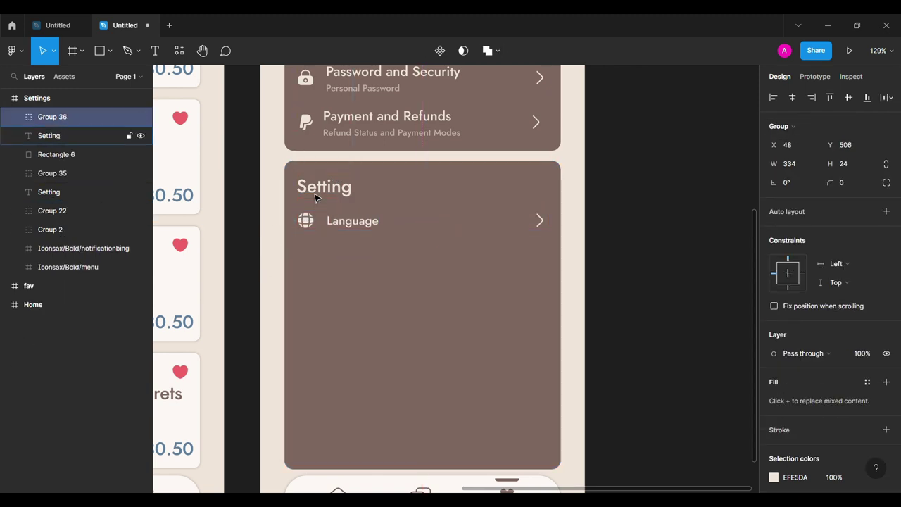
{"action": "left_click_drag", "start_coordinate": [340, 231], "coordinate": [345, 396]}
- Tidy up all seven rows with 24 px spacing between them
{"action": "left_click", "coordinate": [64, 230], "text": "shift"}
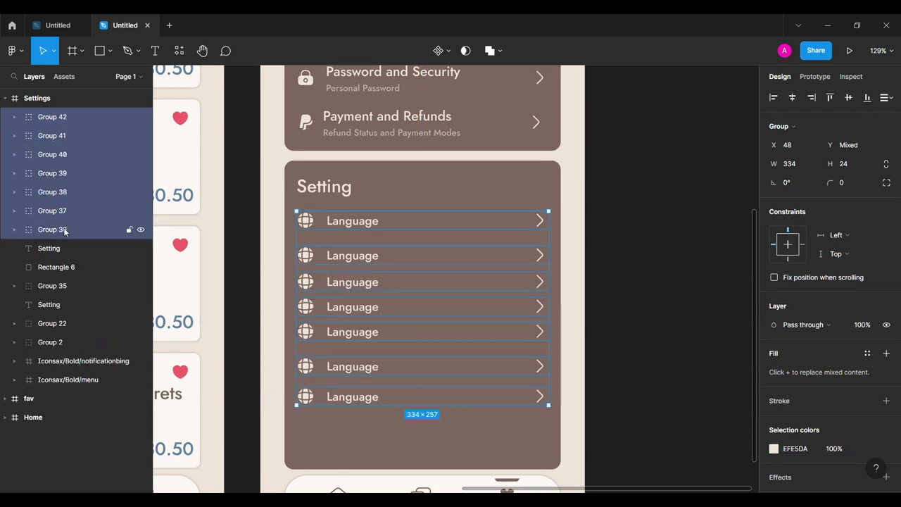
{"action": "left_click", "coordinate": [546, 410]}
{"action": "left_click", "coordinate": [788, 209]}
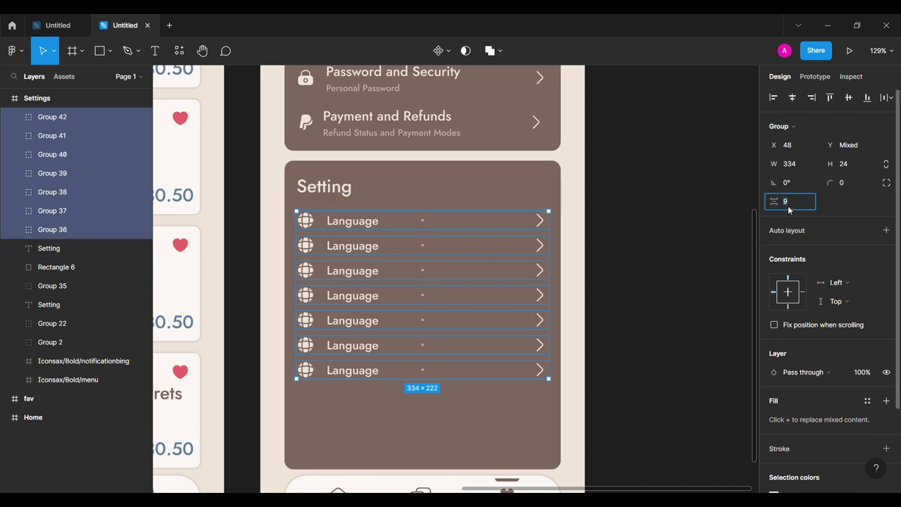
{"action": "type", "text": "24"}
{"action": "key", "text": "Return"}
{"action": "left_click", "coordinate": [595, 259]}
{"action": "left_click", "coordinate": [365, 262]}
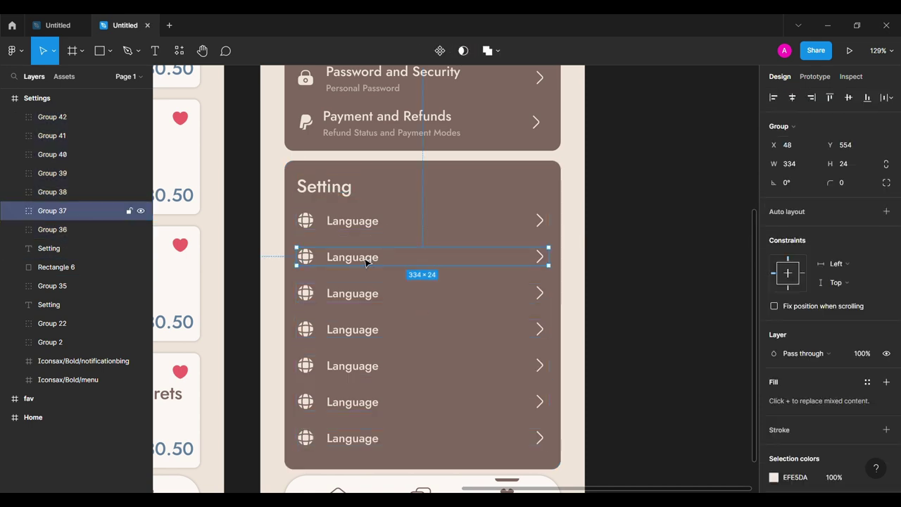
{"action": "double_click", "coordinate": [362, 260]}
- Rename rows two to seven: All Teams, Dark Mode, Send Feedback, Help, Rate this App, Log out
{"action": "type", "text": "All Teams"}
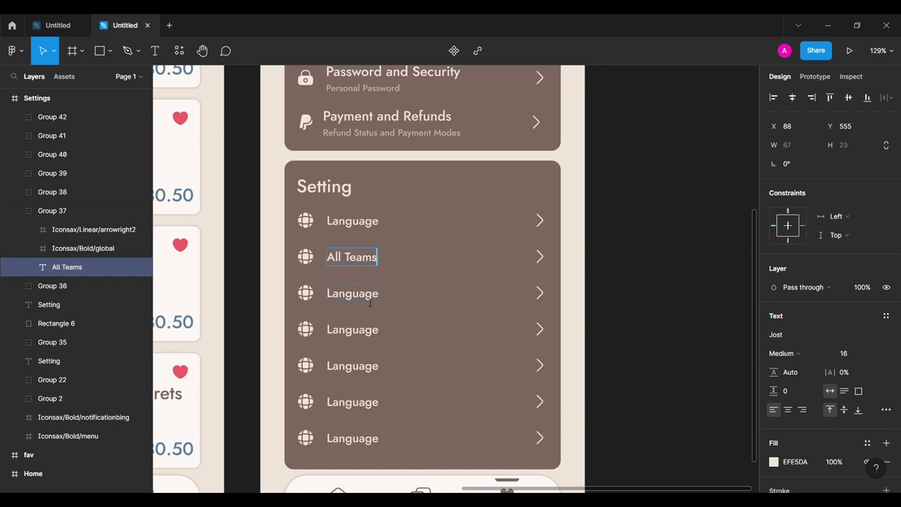
{"action": "double_click", "coordinate": [370, 302]}
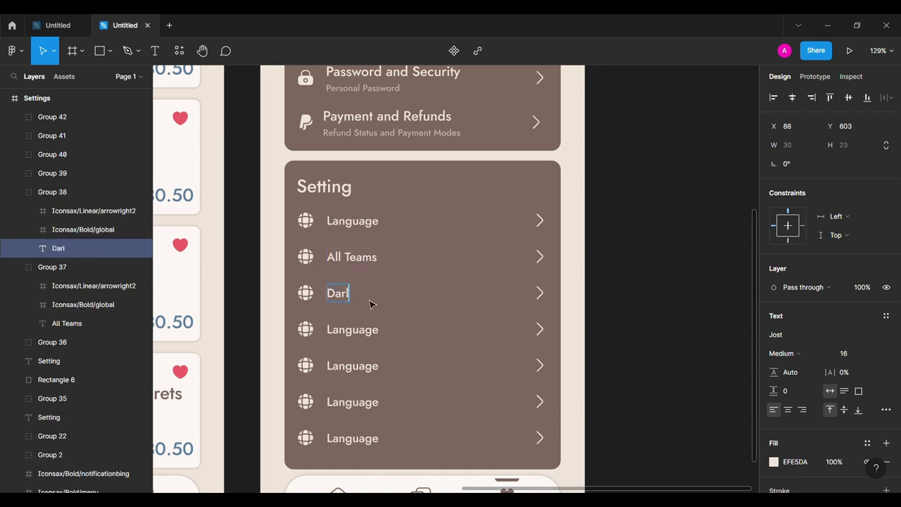
{"action": "double_click", "coordinate": [347, 330]}
{"action": "type", "text": "Send Feedback"}
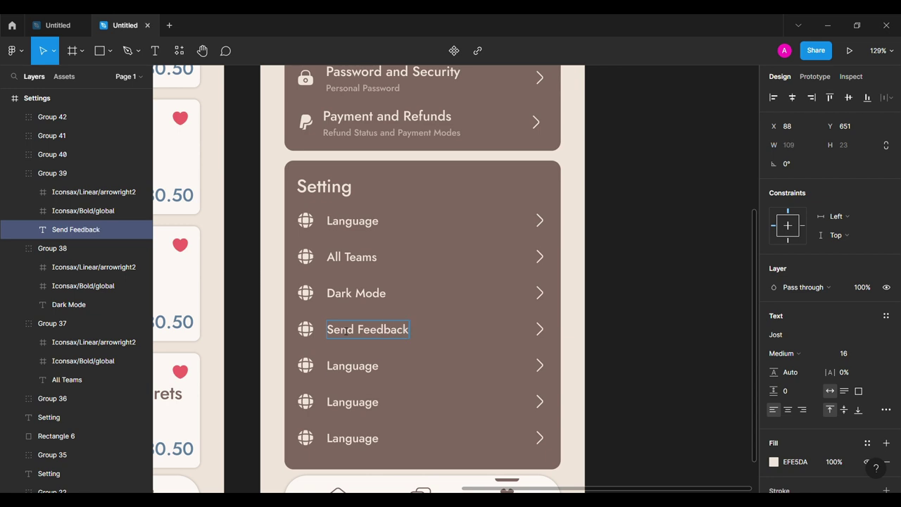
{"action": "double_click", "coordinate": [353, 366]}
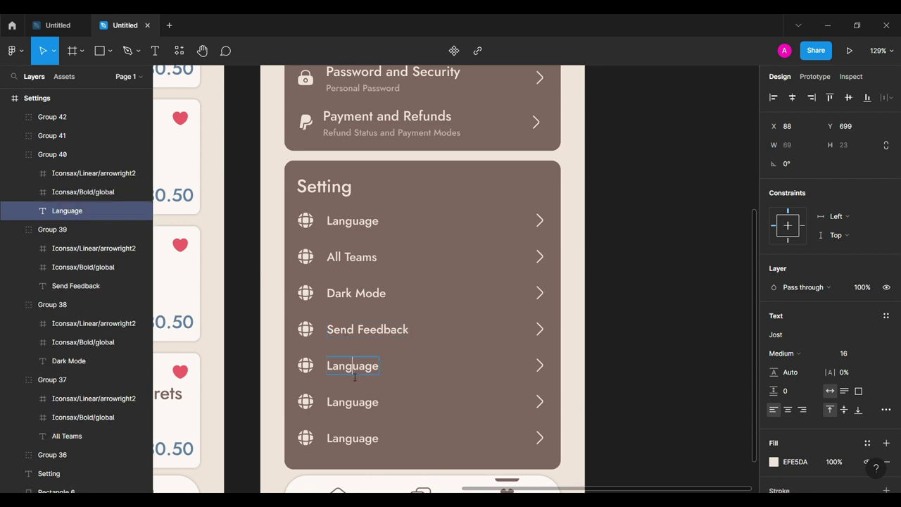
{"action": "type", "text": "Help"}
{"action": "double_click", "coordinate": [356, 405]}
{"action": "type", "text": "Rate this App"}
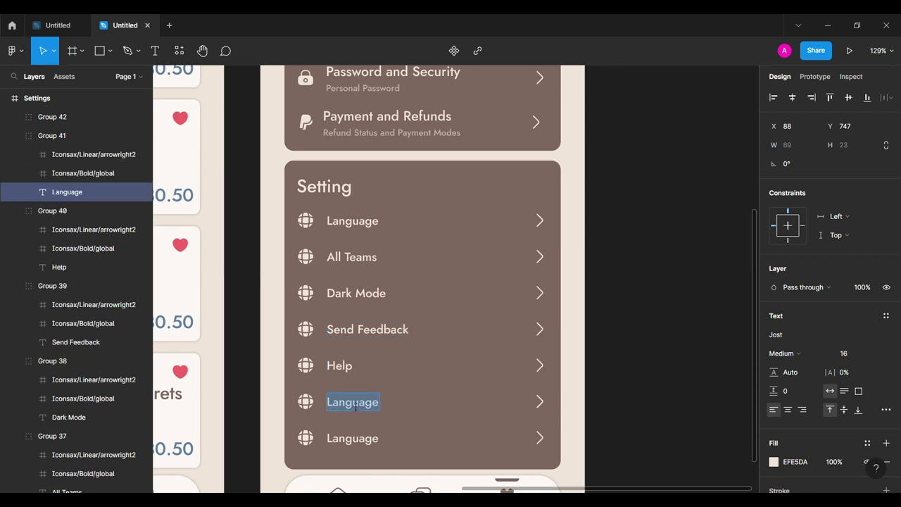
{"action": "double_click", "coordinate": [360, 442]}
{"action": "type", "text": "Log out"}
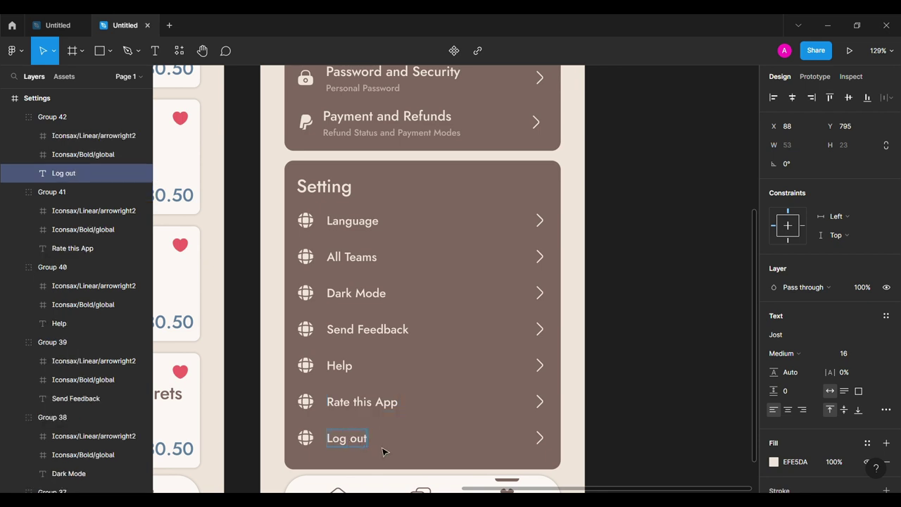
{"action": "left_click", "coordinate": [435, 451]}
{"action": "left_click", "coordinate": [264, 371]}
- Add Iconsax Bold icons: people on All Teams, moon on Dark Mode, warning on Send Feedback
{"action": "left_click", "coordinate": [15, 50]}
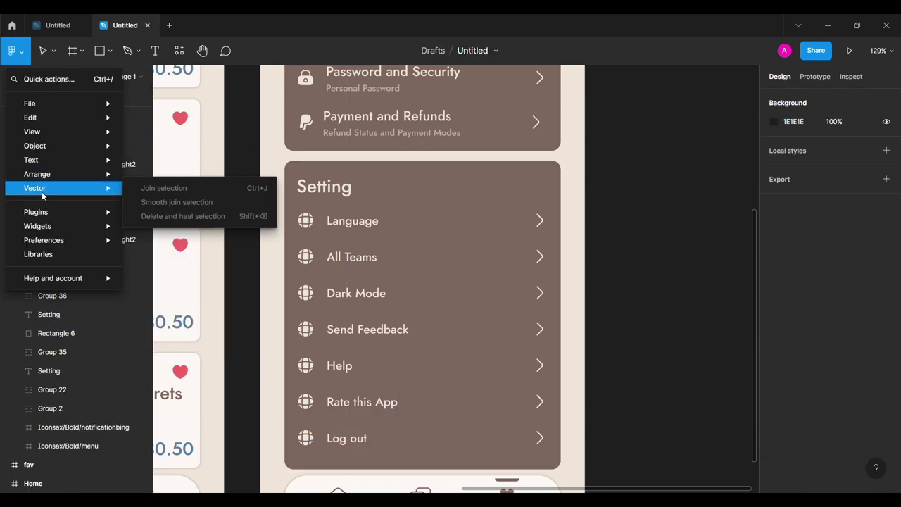
{"action": "left_click", "coordinate": [184, 236]}
{"action": "type", "text": "pr"}
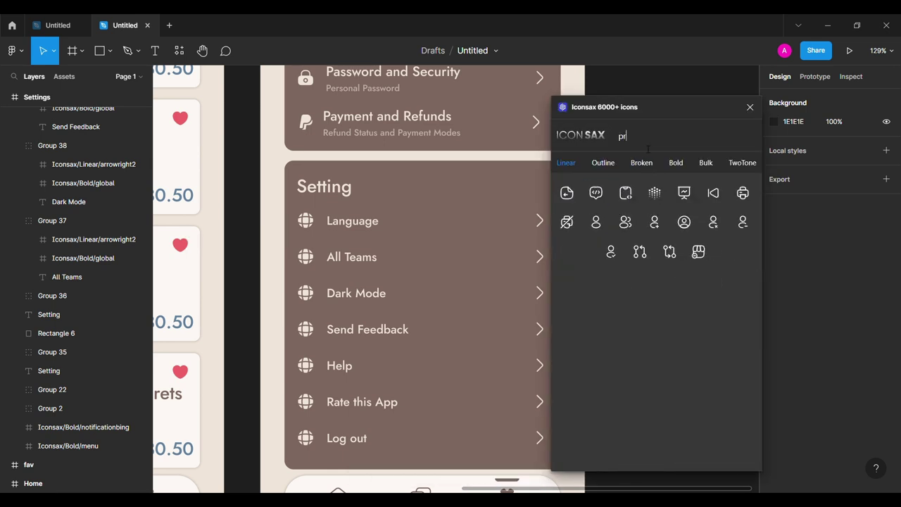
{"action": "type", "text": "of"}
{"action": "left_click", "coordinate": [687, 166]}
{"action": "mouse_move", "coordinate": [435, 240]}
{"action": "left_mouse_down"}
{"action": "mouse_move", "coordinate": [314, 258]}
{"action": "mouse_move", "coordinate": [317, 295]}
{"action": "left_mouse_up"}
{"action": "type", "text": "moon"}
{"action": "double_click", "coordinate": [678, 135]}
{"action": "type", "text": "war"}
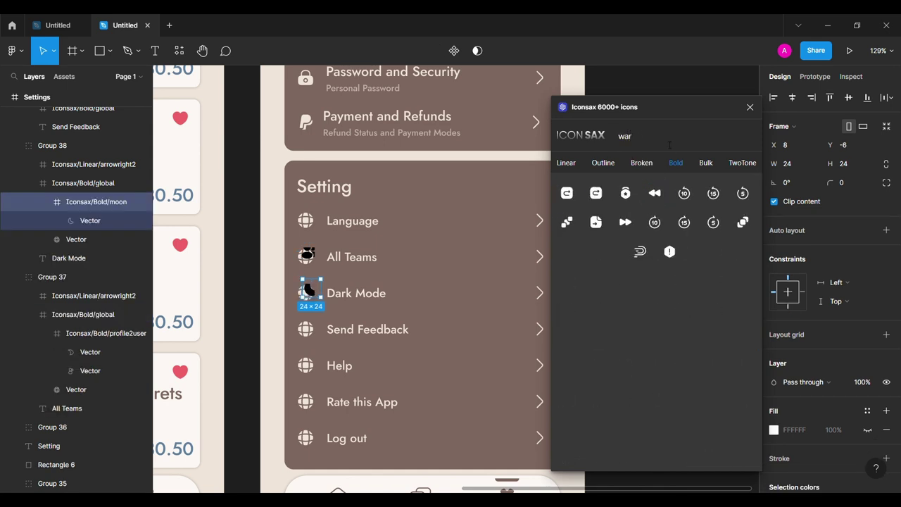
{"action": "mouse_move", "coordinate": [670, 253]}
{"action": "left_mouse_down"}
{"action": "mouse_move", "coordinate": [309, 331]}
{"action": "mouse_move", "coordinate": [308, 363]}
{"action": "left_mouse_up"}
- Add a lifebuoy icon on Help, a Linear star on Rate this App, and a Bold logout icon on Log out
{"action": "type", "text": "lif"}
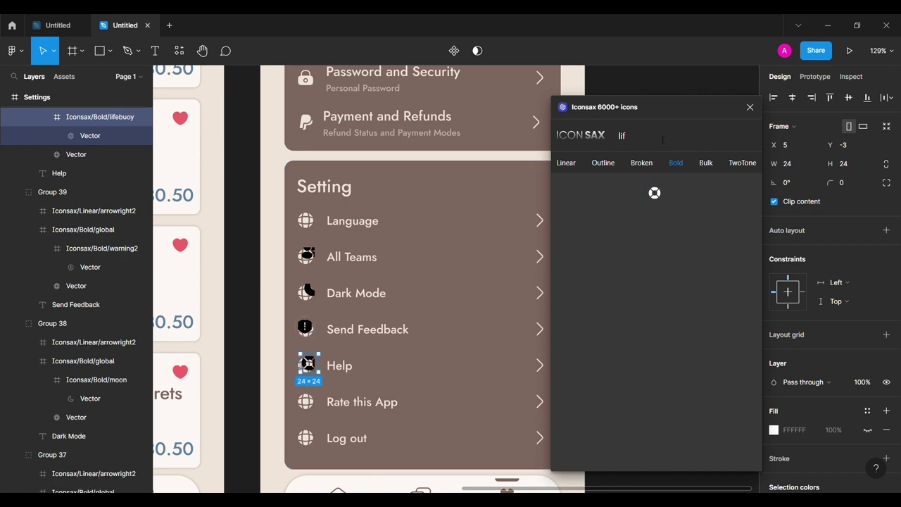
{"action": "type", "text": "star"}
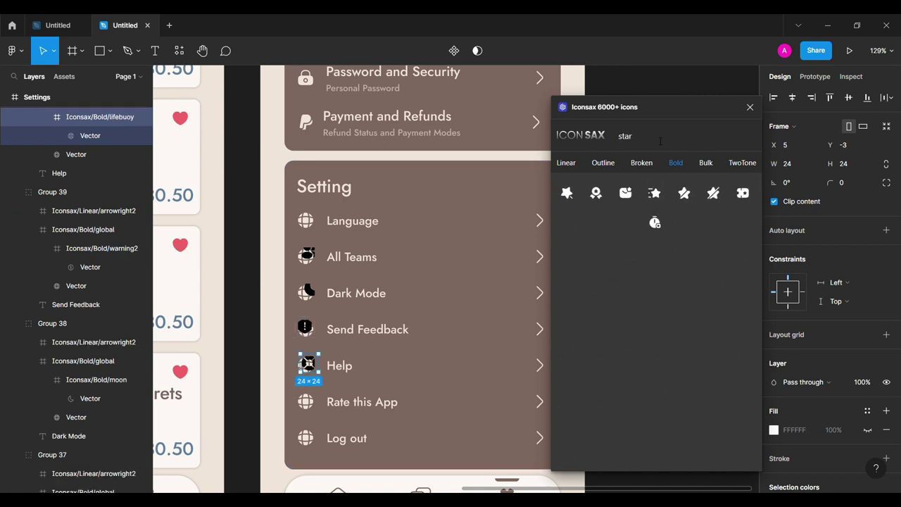
{"action": "left_click", "coordinate": [567, 166]}
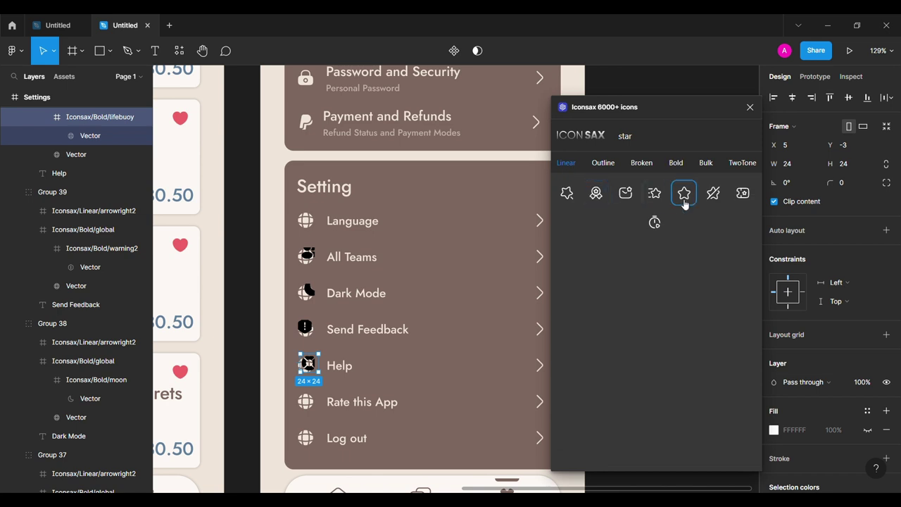
{"action": "left_click_drag", "start_coordinate": [304, 408], "coordinate": [304, 404]}
{"action": "type", "text": "log"}
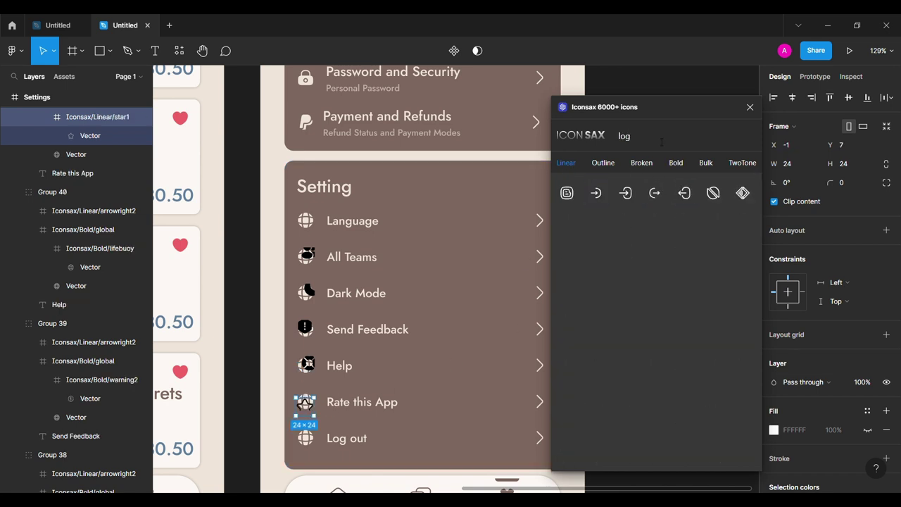
{"action": "left_click", "coordinate": [676, 162]}
{"action": "left_click_drag", "start_coordinate": [306, 437], "coordinate": [305, 439]}
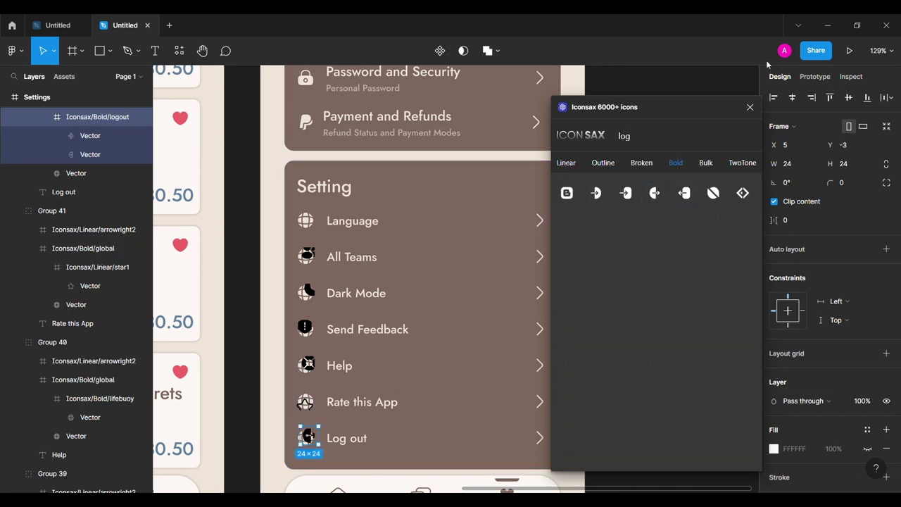
{"action": "scroll", "coordinate": [318, 258], "scroll_direction": "up", "scroll_amount": 5}
- Pull the All Teams people icon out of its globe frame, delete the globe, and colour the icon EFE5DA
{"action": "left_click", "coordinate": [378, 217]}
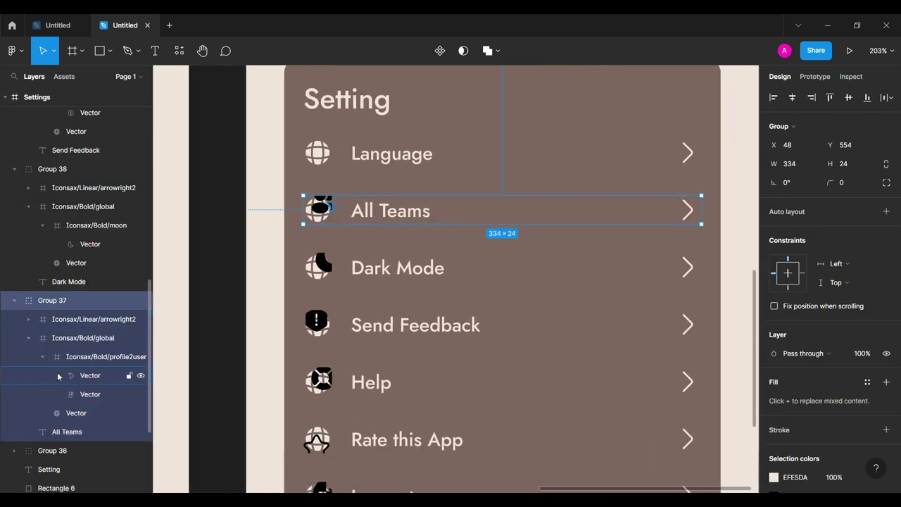
{"action": "left_click_drag", "start_coordinate": [91, 354], "coordinate": [79, 369]}
{"action": "left_click", "coordinate": [80, 370]}
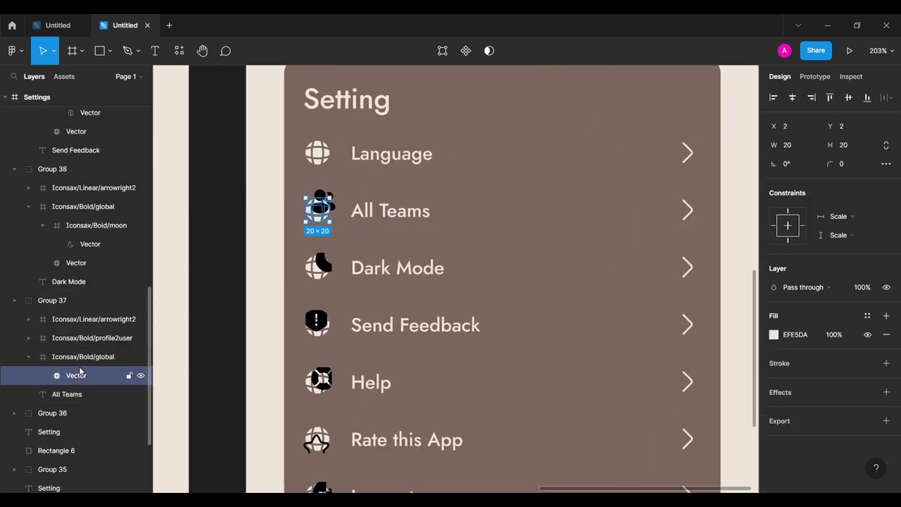
{"action": "key", "text": "Delete"}
{"action": "left_click", "coordinate": [328, 206]}
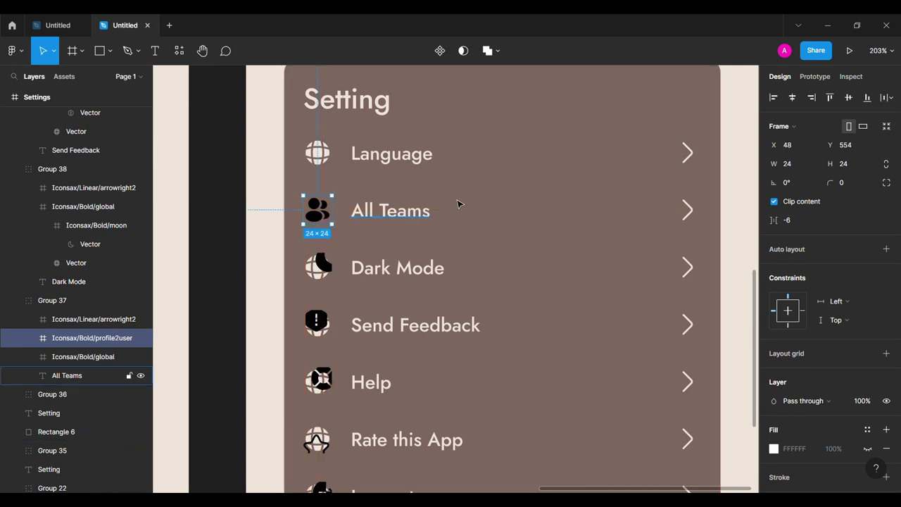
{"action": "scroll", "coordinate": [823, 317], "scroll_direction": "down", "scroll_amount": 3}
{"action": "left_click", "coordinate": [774, 391]}
{"action": "left_click", "coordinate": [661, 437]}
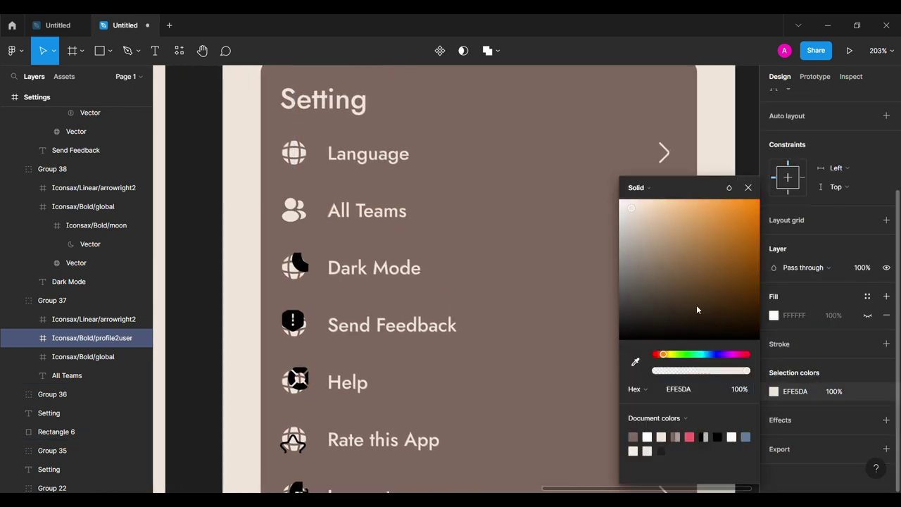
{"action": "left_click", "coordinate": [747, 187]}
- Free the Dark Mode moon icon from its globe frame, delete the globe, and colour the moon EFE5DA
{"action": "left_click", "coordinate": [294, 274]}
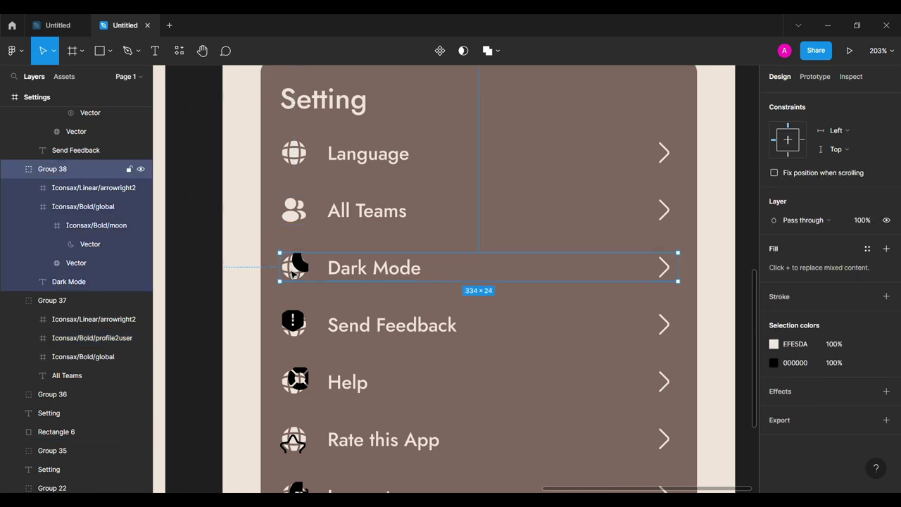
{"action": "left_click_drag", "start_coordinate": [79, 225], "coordinate": [80, 198]}
{"action": "left_click", "coordinate": [80, 224]}
{"action": "key", "text": "Delete"}
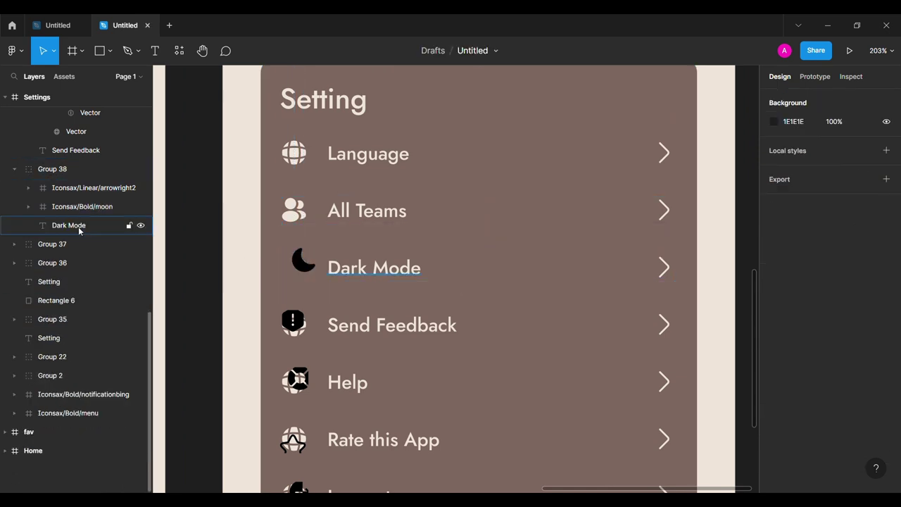
{"action": "left_click", "coordinate": [78, 206]}
{"action": "scroll", "coordinate": [854, 419], "scroll_direction": "down", "scroll_amount": 3}
{"action": "left_click", "coordinate": [772, 390]}
{"action": "left_click", "coordinate": [660, 437]}
{"action": "key", "text": "Escape"}
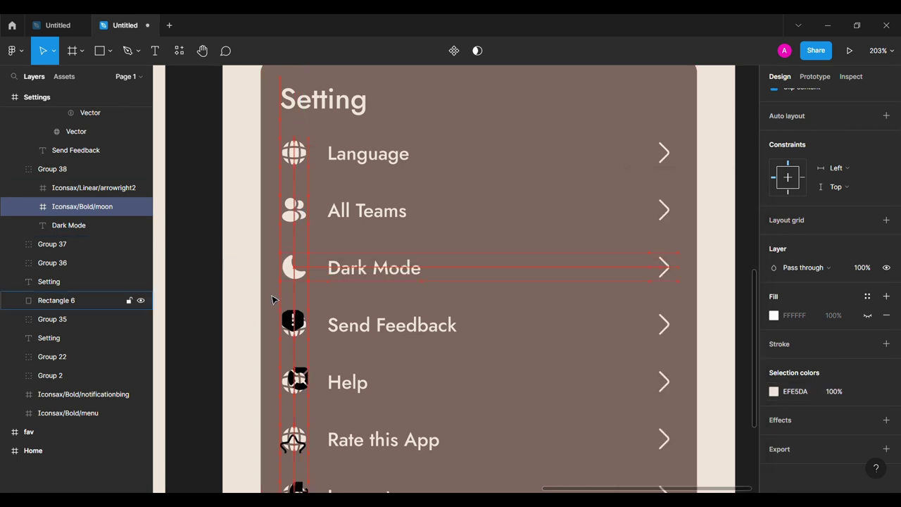
- Free the Send Feedback warning icon from its globe frame, delete the globe, and colour the icon EFE5DA
{"action": "left_click", "coordinate": [295, 330], "text": "ctrl"}
{"action": "left_click_drag", "start_coordinate": [72, 174], "coordinate": [72, 154]}
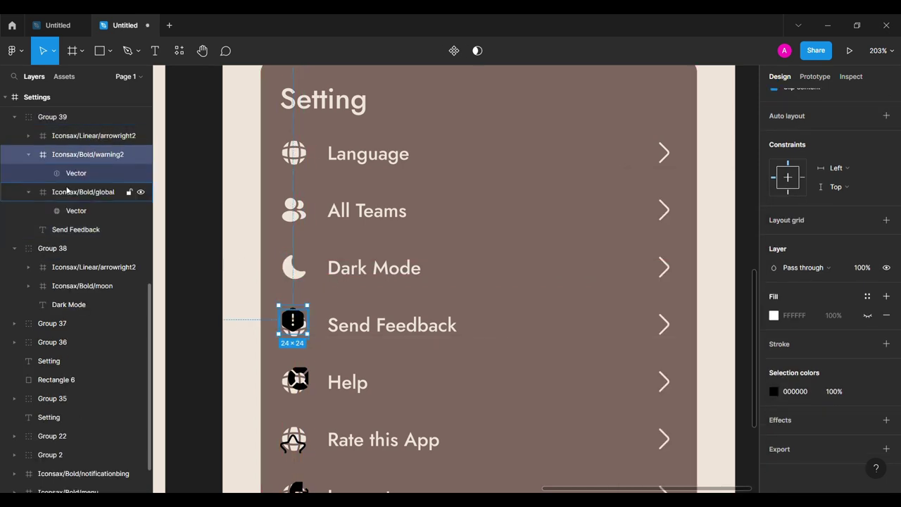
{"action": "left_click", "coordinate": [65, 191]}
{"action": "key", "text": "Delete"}
{"action": "left_click", "coordinate": [28, 154]}
{"action": "left_click", "coordinate": [84, 154]}
{"action": "scroll", "coordinate": [831, 317], "scroll_direction": "down", "scroll_amount": 3}
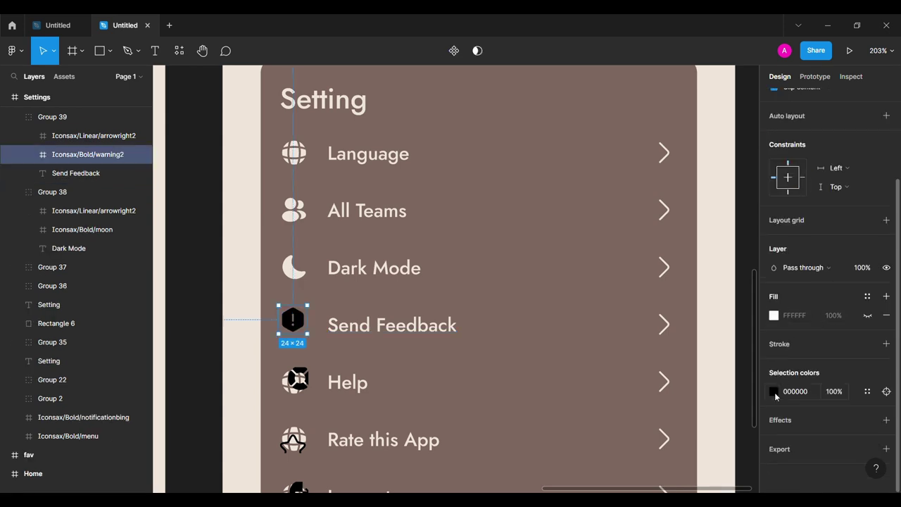
{"action": "left_click", "coordinate": [773, 390]}
{"action": "key", "text": "Escape"}
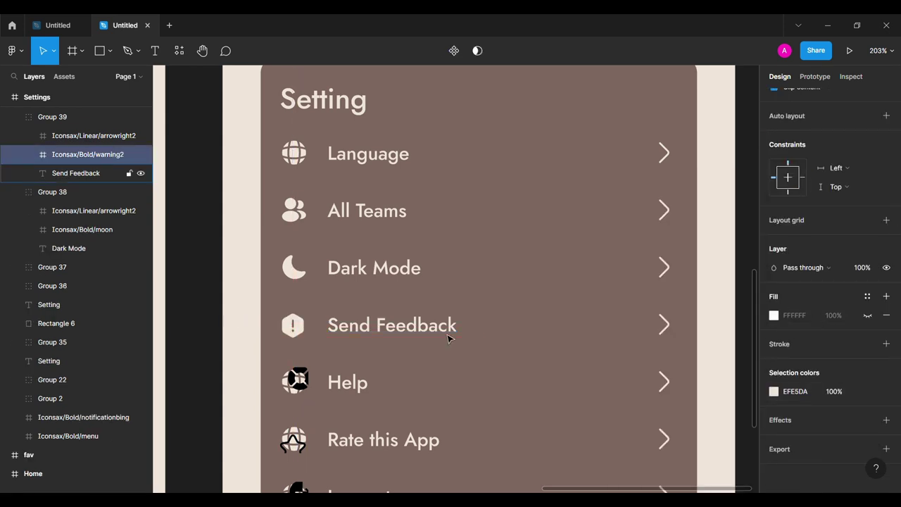
- Collapse the Send Feedback group, free the Help lifebuoy icon and delete its globe frame
{"action": "left_click", "coordinate": [373, 334]}
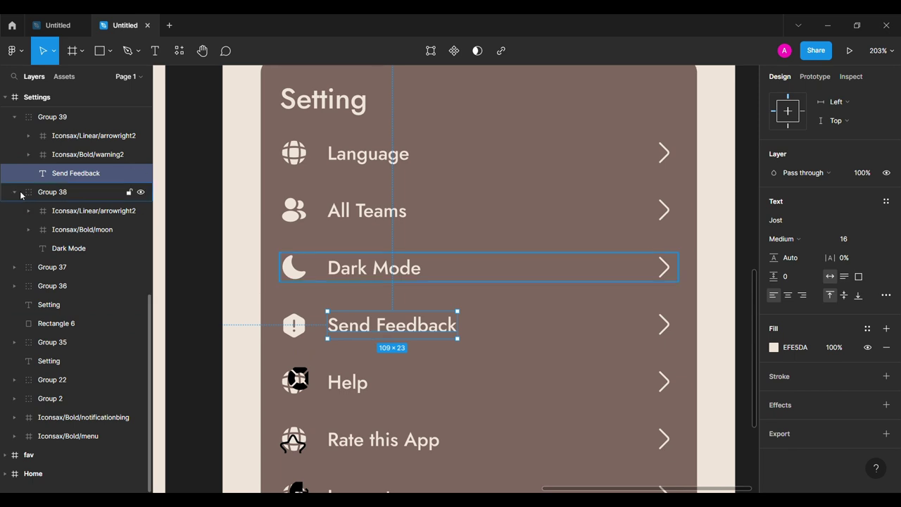
{"action": "left_click", "coordinate": [14, 116]}
{"action": "scroll", "coordinate": [77, 211], "scroll_direction": "up", "scroll_amount": 5}
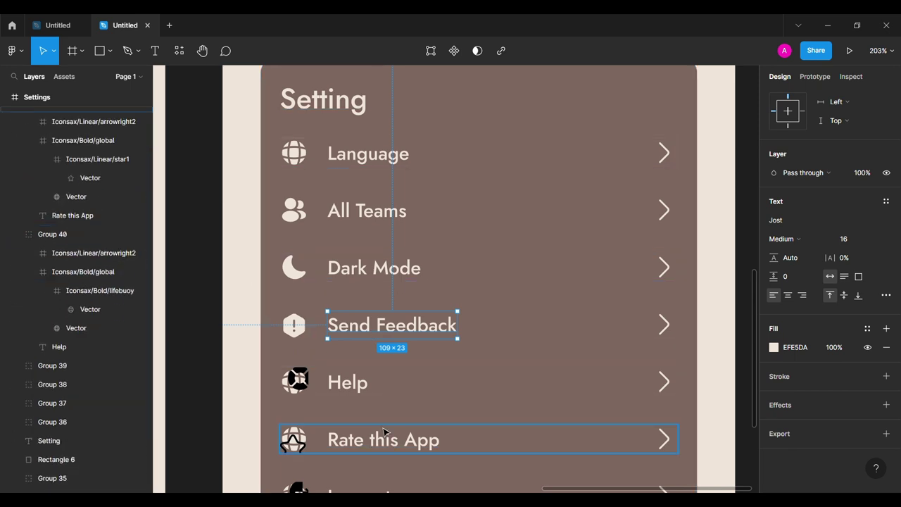
{"action": "scroll", "coordinate": [386, 432], "scroll_direction": "down", "scroll_amount": 2}
{"action": "left_click", "coordinate": [80, 273]}
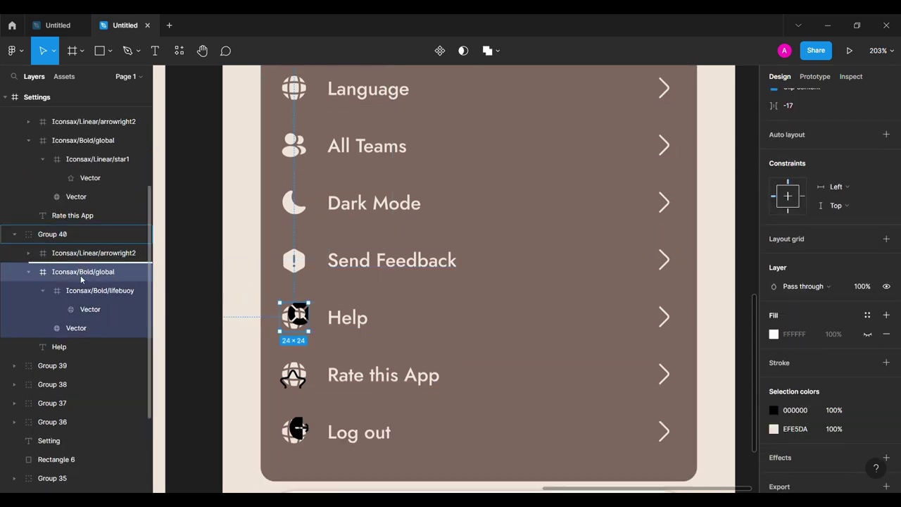
{"action": "left_click_drag", "start_coordinate": [98, 290], "coordinate": [84, 266]}
{"action": "left_click", "coordinate": [77, 310]}
{"action": "key", "text": "Delete"}
- Remove the leftover globe frames from the Rate this App and Log out rows
{"action": "left_click", "coordinate": [86, 159]}
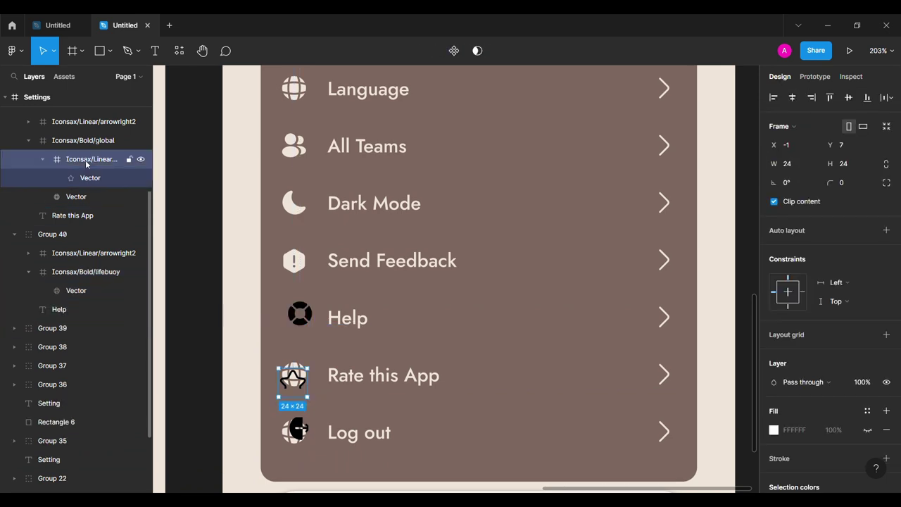
{"action": "mouse_move", "coordinate": [86, 163]}
{"action": "left_mouse_down"}
{"action": "mouse_move", "coordinate": [97, 131]}
{"action": "mouse_move", "coordinate": [79, 207]}
{"action": "left_mouse_up"}
{"action": "scroll", "coordinate": [78, 211], "scroll_direction": "up", "scroll_amount": 3}
{"action": "left_click", "coordinate": [81, 153]}
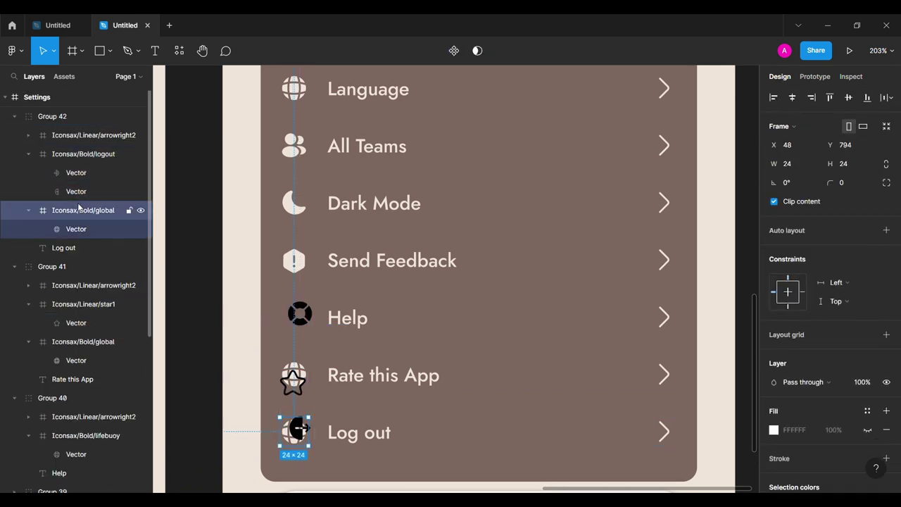
{"action": "key", "text": "Delete"}
{"action": "left_click", "coordinate": [77, 304]}
{"action": "key", "text": "Delete"}
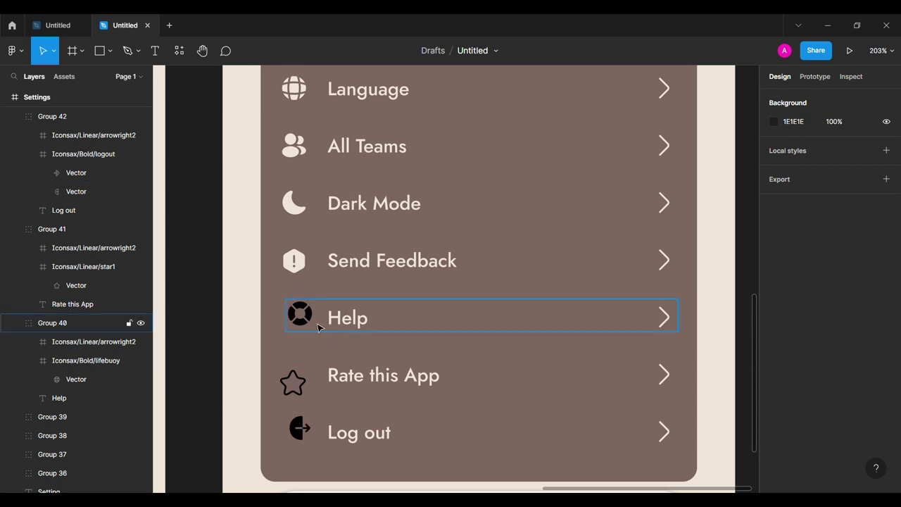
- Colour the Help lifebuoy, Rate this App star and Log out icons cream EFE5DA together
{"action": "double_click", "coordinate": [312, 326]}
{"action": "left_click", "coordinate": [292, 382], "text": "shift"}
{"action": "left_click", "coordinate": [299, 427], "text": "shift"}
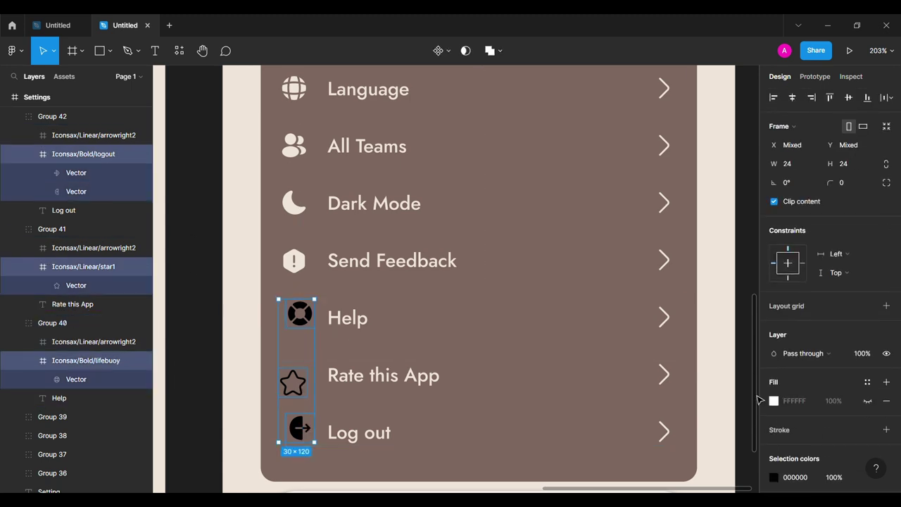
{"action": "scroll", "coordinate": [809, 316], "scroll_direction": "down", "scroll_amount": 2}
{"action": "left_click", "coordinate": [773, 404]}
{"action": "left_click", "coordinate": [748, 192]}
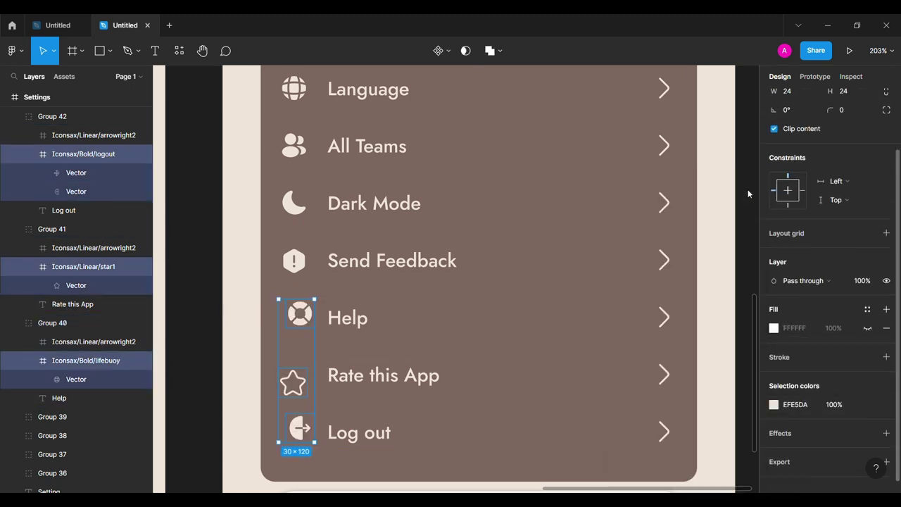
- Check the lifebuoy, star and logout icons one by one, then collapse the layer and clear the selection
{"action": "left_click", "coordinate": [303, 320]}
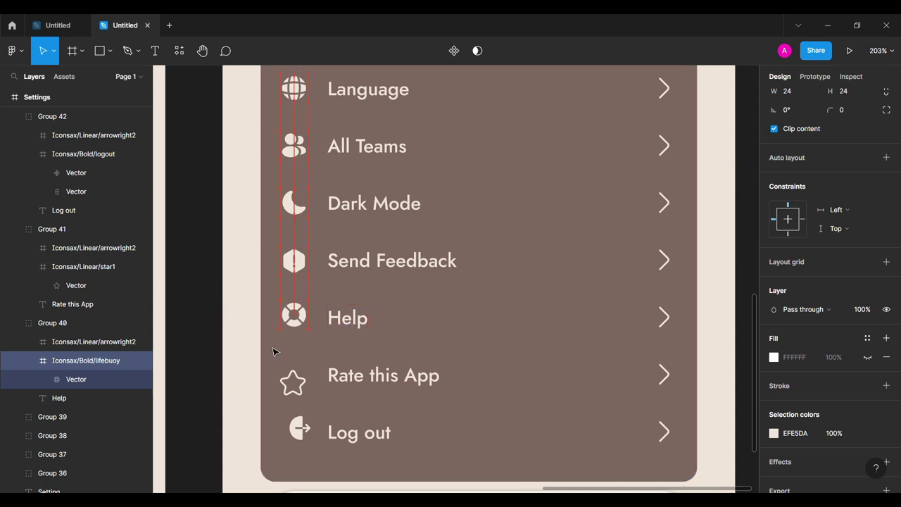
{"action": "left_click", "coordinate": [280, 382]}
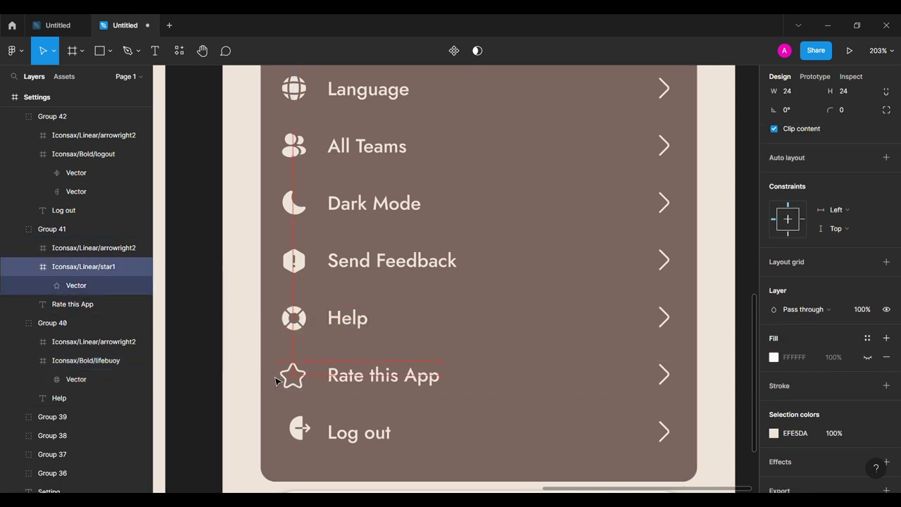
{"action": "left_click", "coordinate": [305, 436]}
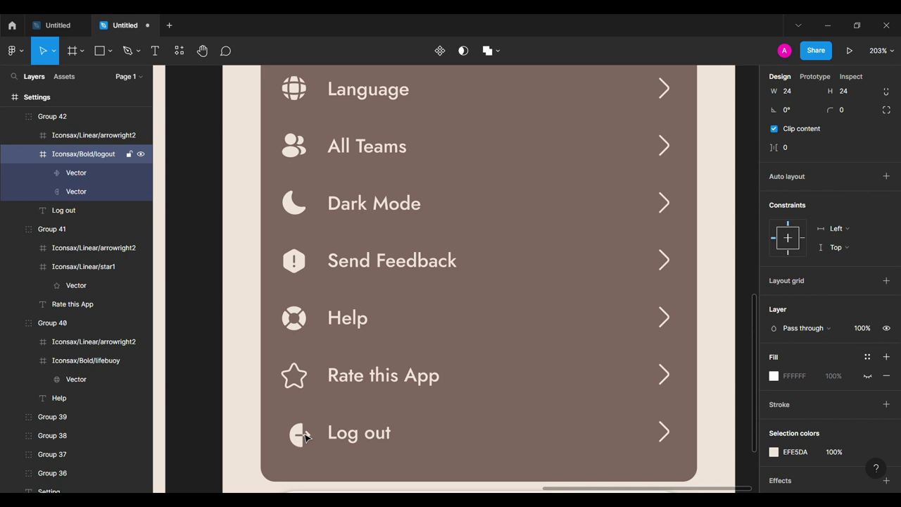
{"action": "left_click", "coordinate": [28, 155]}
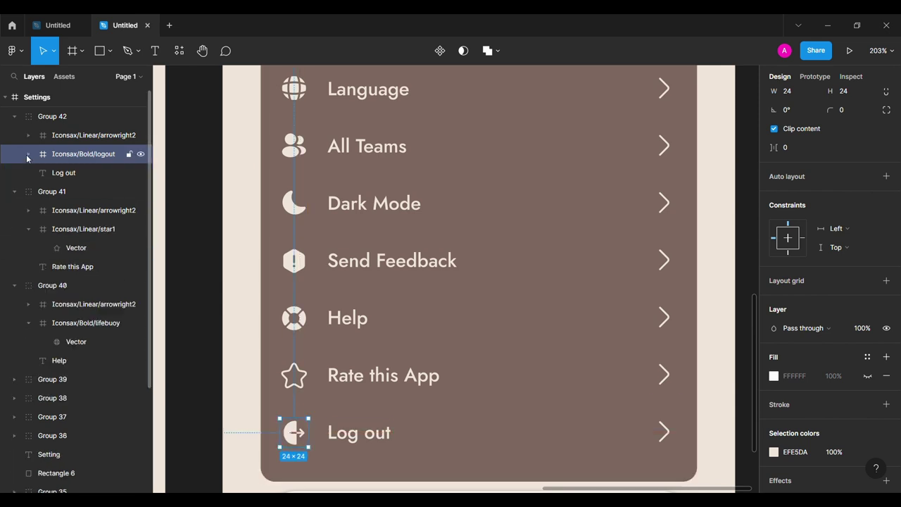
{"action": "left_click", "coordinate": [223, 230]}
{"action": "scroll", "coordinate": [222, 230], "scroll_direction": "down", "scroll_amount": 5, "text": "ctrl"}
{"action": "scroll", "coordinate": [211, 235], "scroll_direction": "up", "scroll_amount": 1}
{"action": "left_click", "coordinate": [52, 229]}
- Group the seven setting rows, the Setting title and Rectangle 6 into one Setting card group
{"action": "left_click", "coordinate": [73, 124], "text": "shift"}
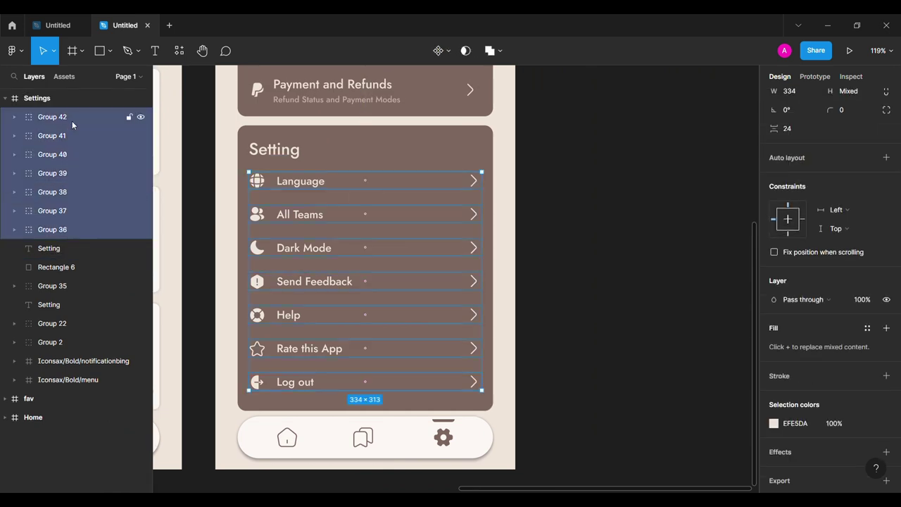
{"action": "left_click", "coordinate": [70, 269], "text": "shift"}
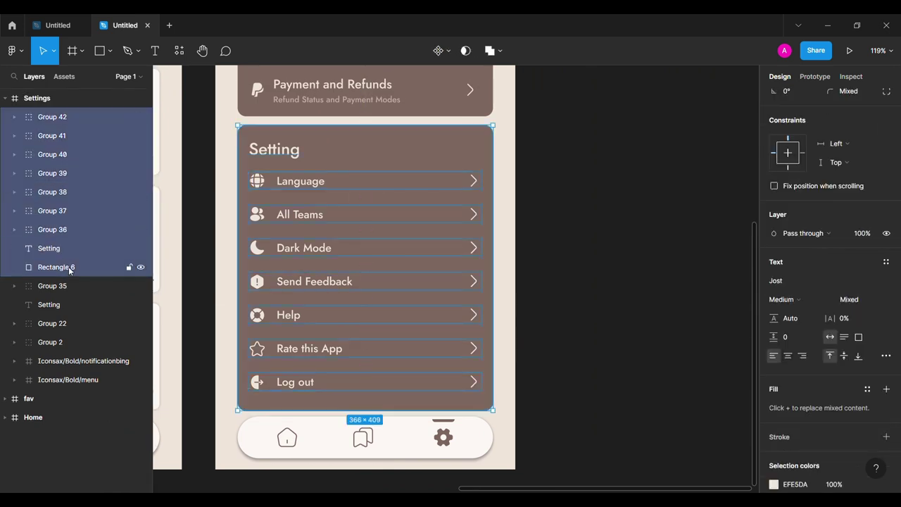
{"action": "key", "text": "ctrl+g"}
{"action": "scroll", "coordinate": [366, 223], "scroll_direction": "up", "scroll_amount": 3}
{"action": "scroll", "coordinate": [366, 223], "scroll_direction": "down", "scroll_amount": 3, "text": "ctrl"}
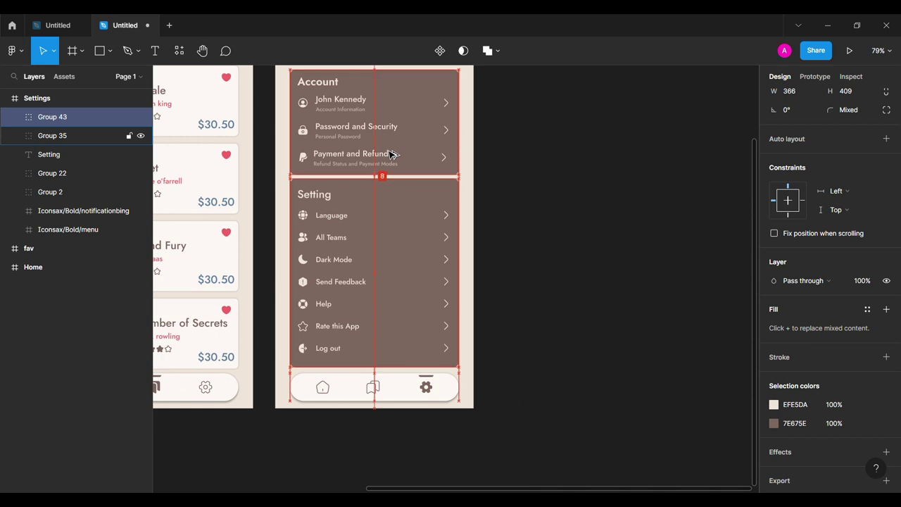
{"action": "scroll", "coordinate": [389, 153], "scroll_direction": "left", "scroll_amount": 5}
{"action": "scroll", "coordinate": [432, 167], "scroll_direction": "left", "scroll_amount": 3}
- Pan the canvas to view the Home, Favourites and Settings screens side by side
{"action": "left_click", "coordinate": [440, 168]}
{"action": "scroll", "coordinate": [446, 169], "scroll_direction": "down", "scroll_amount": 2, "text": "ctrl"}
{"action": "scroll", "coordinate": [448, 170], "scroll_direction": "left", "scroll_amount": 3}
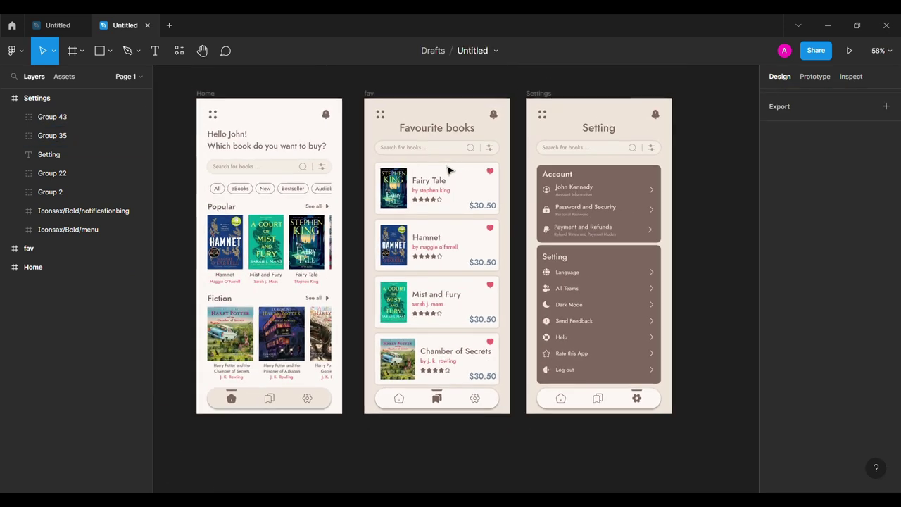
{"action": "scroll", "coordinate": [449, 170], "scroll_direction": "left", "scroll_amount": 2}
{"action": "scroll", "coordinate": [448, 171], "scroll_direction": "up", "scroll_amount": 2}
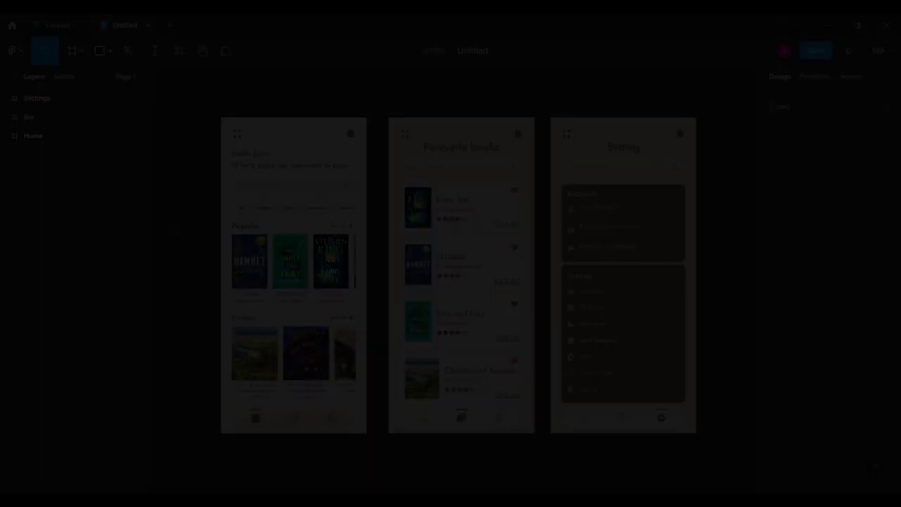